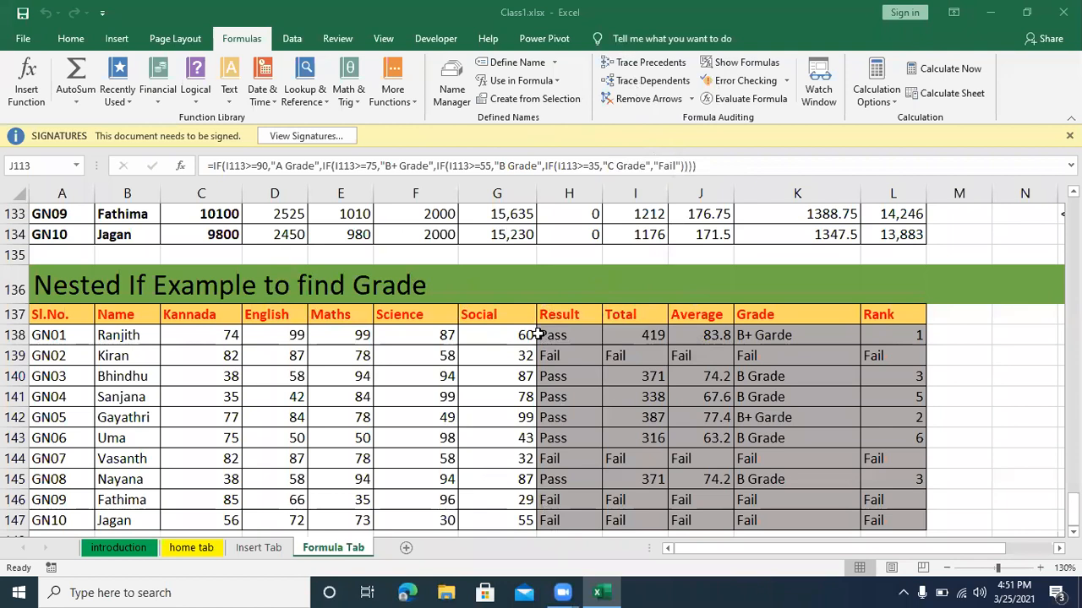
Step: Show the formulas in the sheet's cells, examine those in the employee salary table, and switch back to showing results
{"action": "key", "text": "ctrl+grave"}
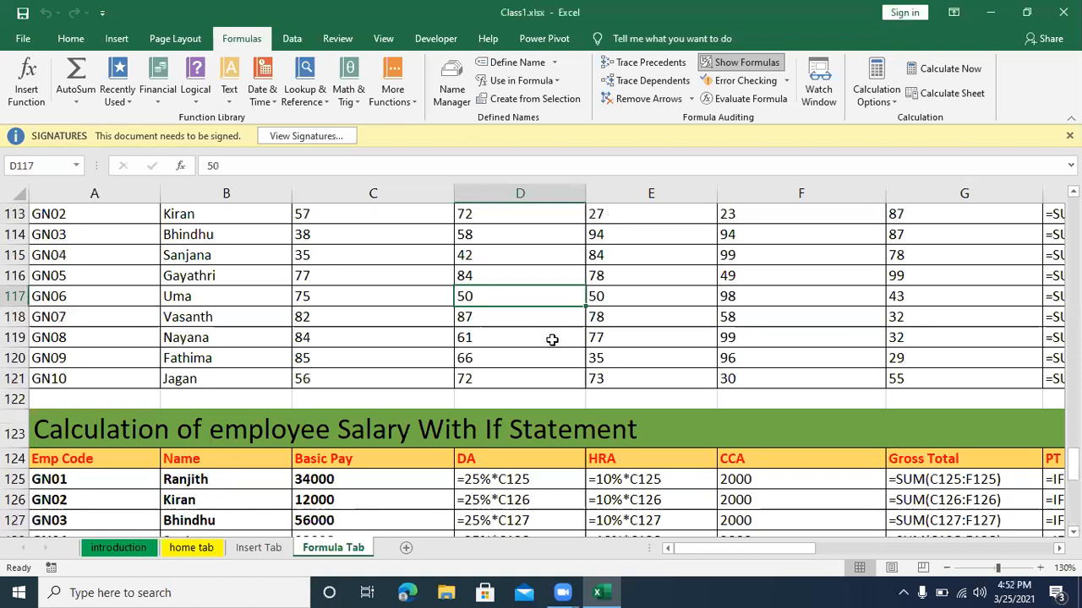
{"action": "scroll", "coordinate": [551, 339], "scroll_direction": "down", "scroll_amount": 2}
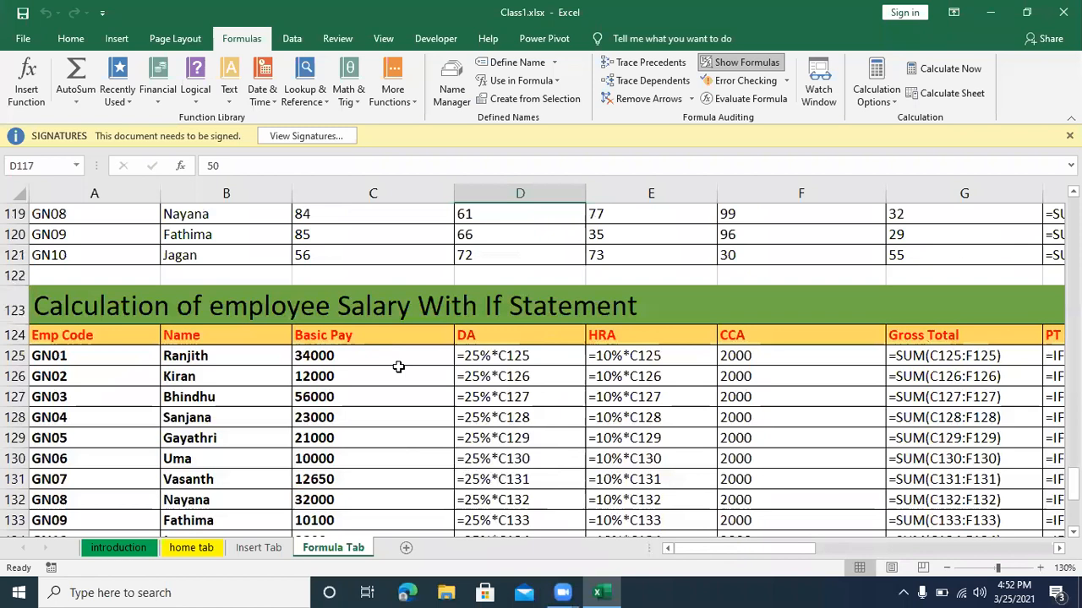
{"action": "key", "text": "ctrl+grave"}
{"action": "scroll", "coordinate": [398, 367], "scroll_direction": "up", "scroll_amount": 12}
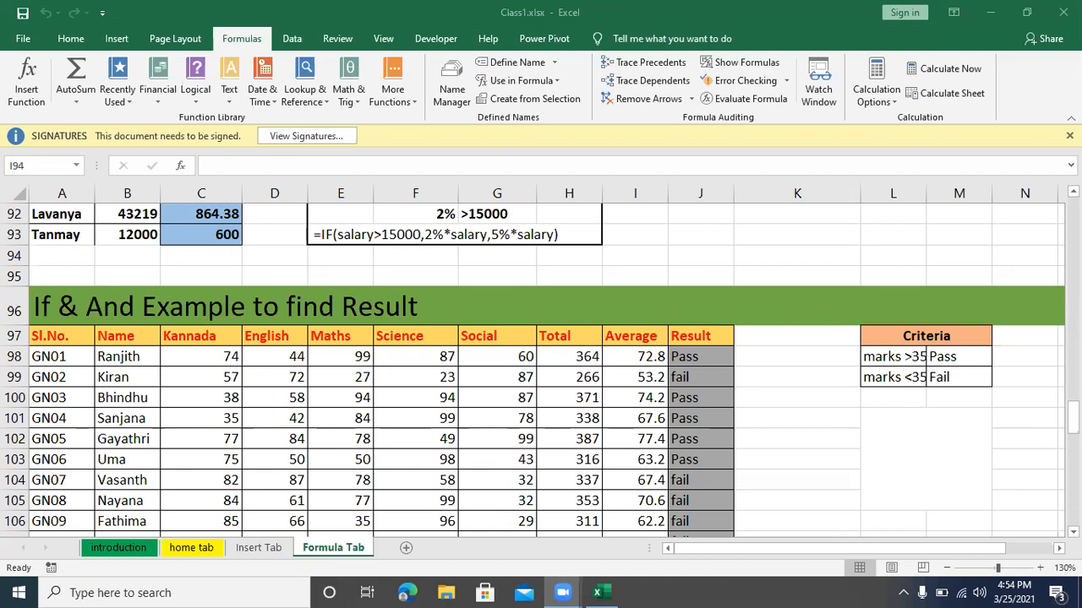
{"action": "left_click", "coordinate": [797, 440]}
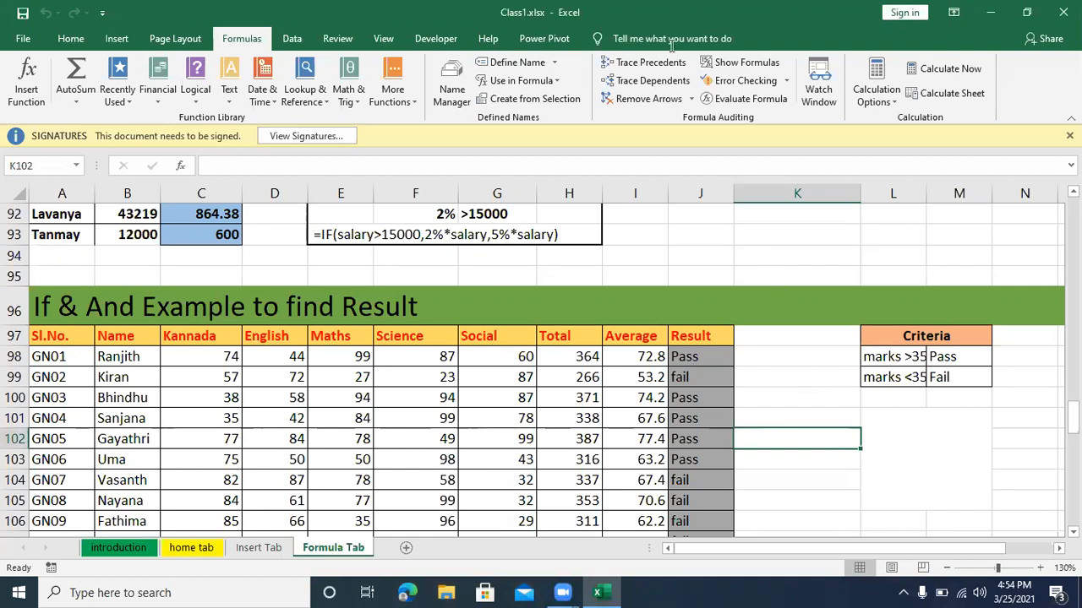
{"action": "left_click", "coordinate": [797, 256]}
{"action": "left_click", "coordinate": [853, 60]}
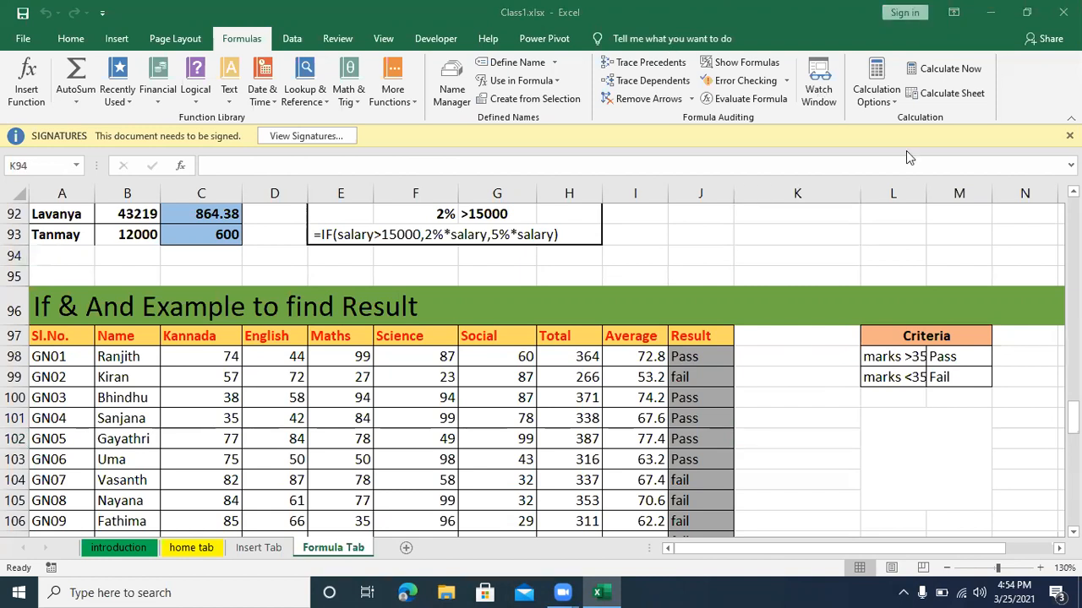
{"action": "scroll", "coordinate": [545, 279], "scroll_direction": "up", "scroll_amount": 2}
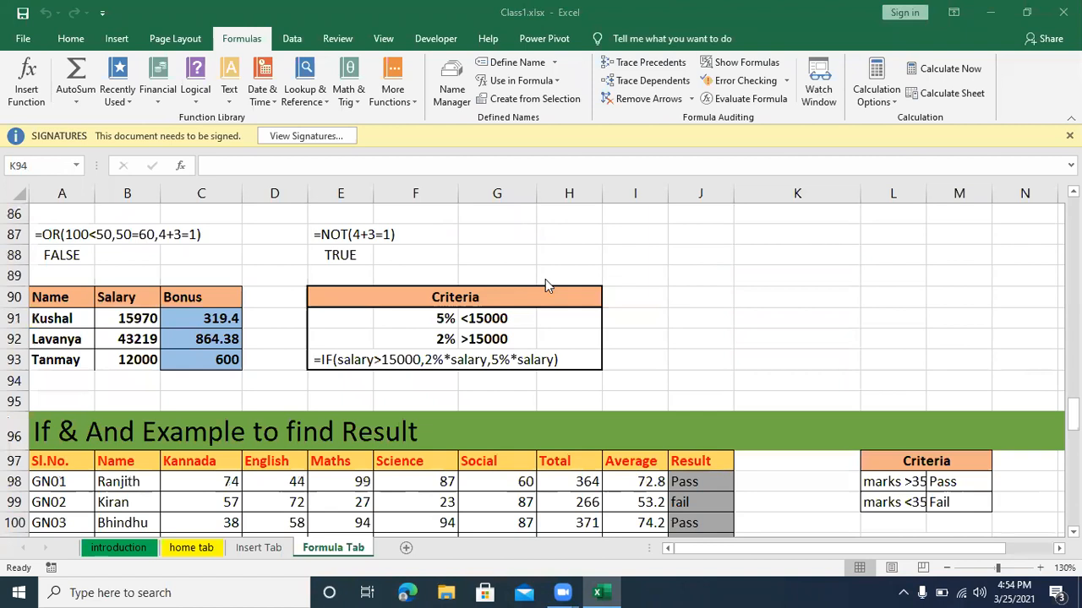
{"action": "scroll", "coordinate": [545, 286], "scroll_direction": "up", "scroll_amount": 1}
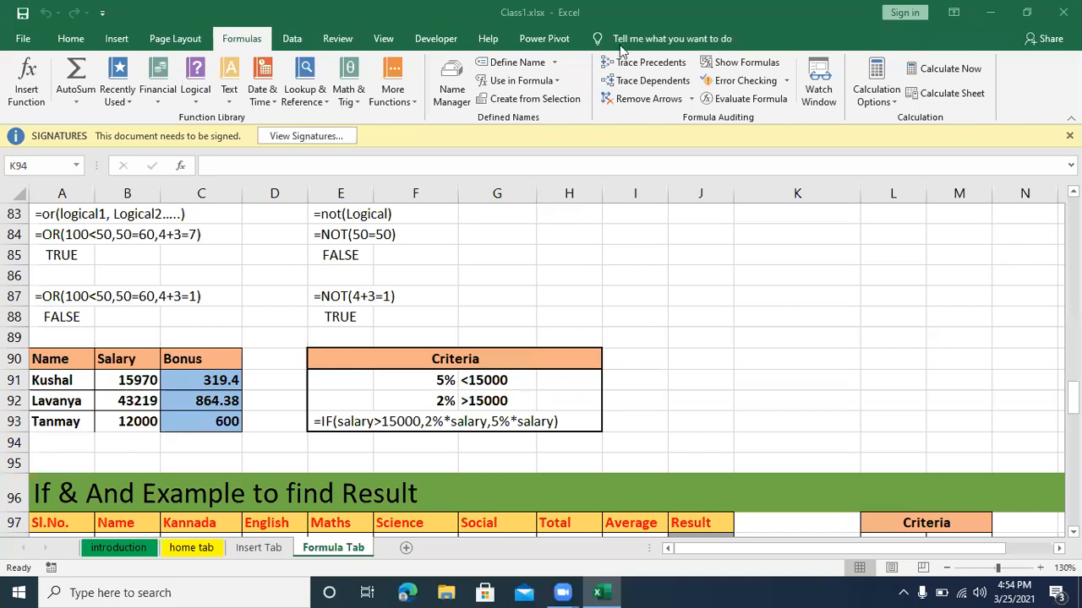
{"action": "scroll", "coordinate": [619, 171], "scroll_direction": "down", "scroll_amount": 5}
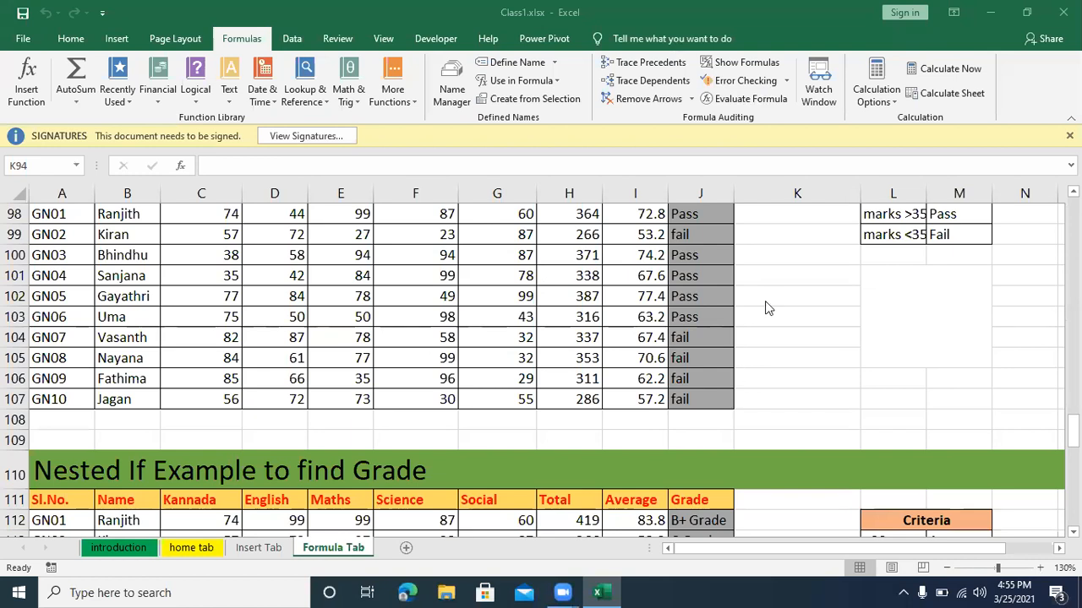
{"action": "scroll", "coordinate": [660, 380], "scroll_direction": "up", "scroll_amount": 4}
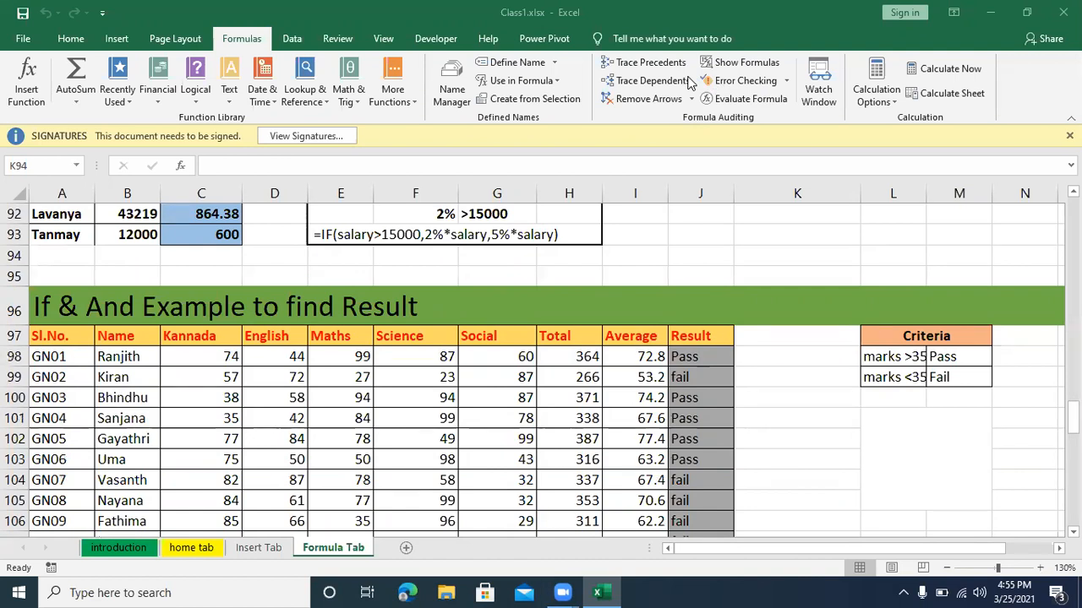
Step: Run error checking on the whole Formula Tab sheet and dismiss its completion notice
{"action": "left_click", "coordinate": [738, 88]}
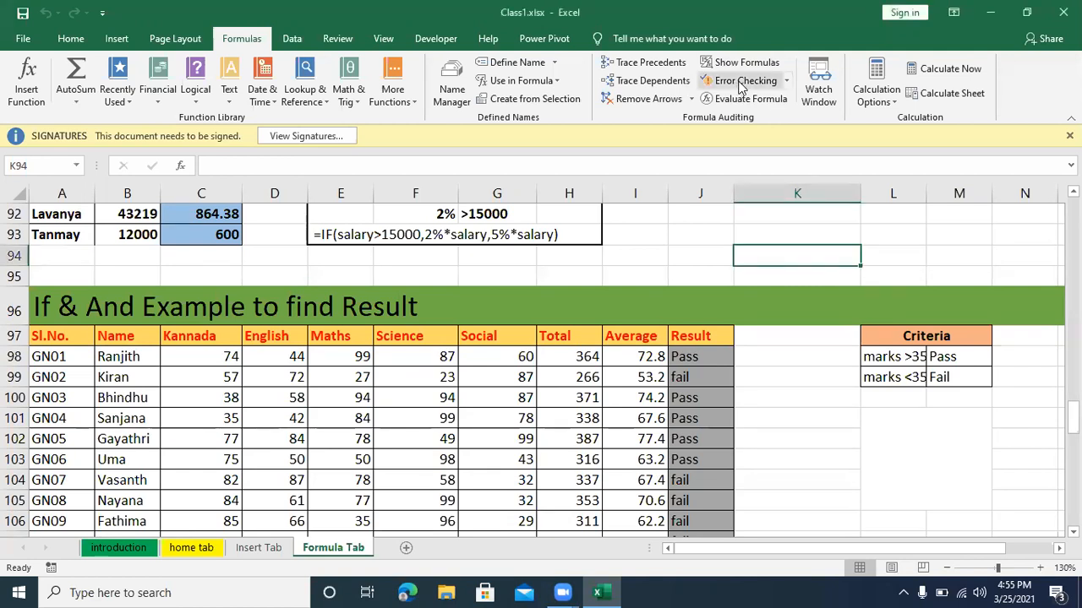
{"action": "left_click", "coordinate": [740, 84]}
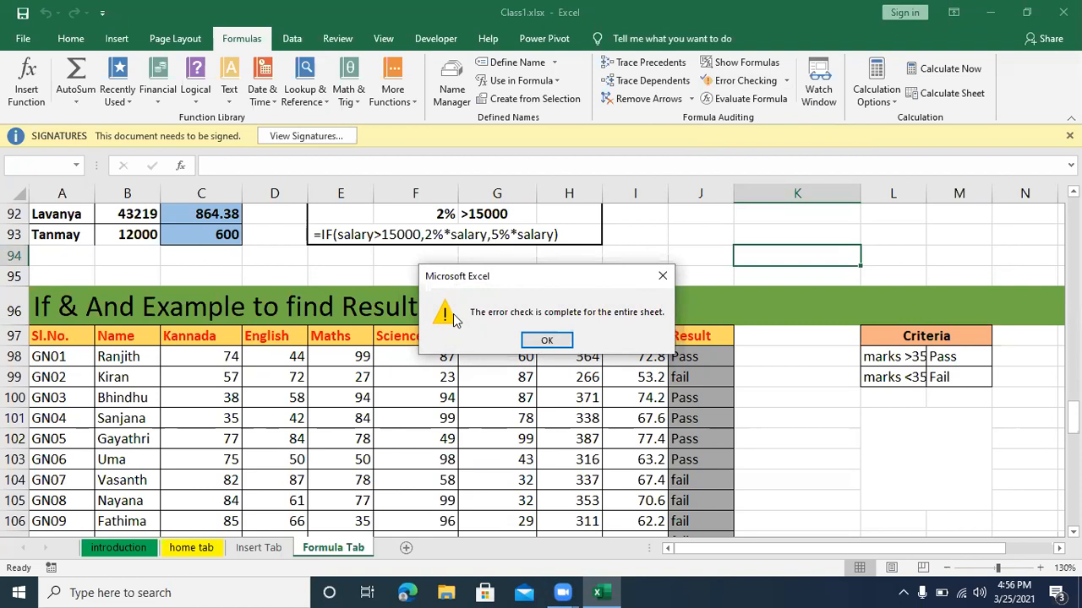
{"action": "left_click", "coordinate": [548, 340]}
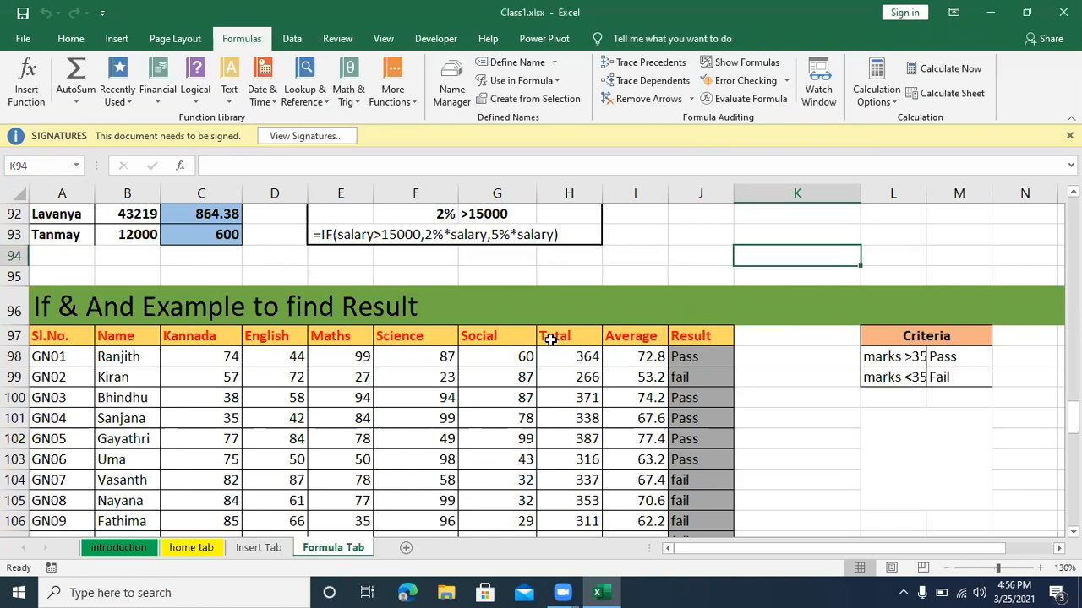
Step: Evaluate the IF/AND formula in Result cell J98 one part at a time and close the evaluation
{"action": "left_click", "coordinate": [732, 100]}
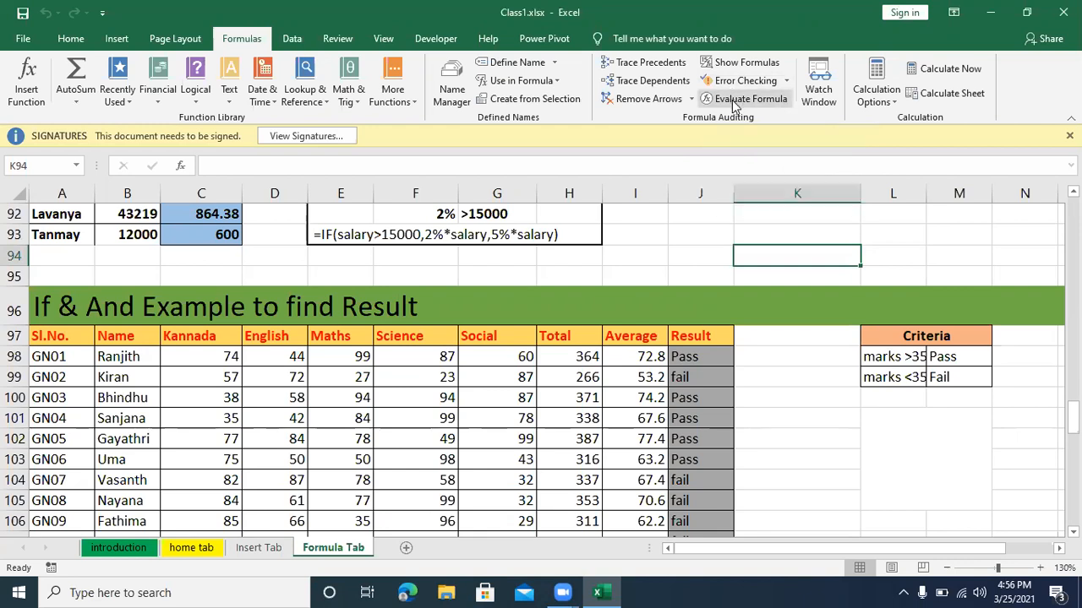
{"action": "left_click", "coordinate": [767, 129]}
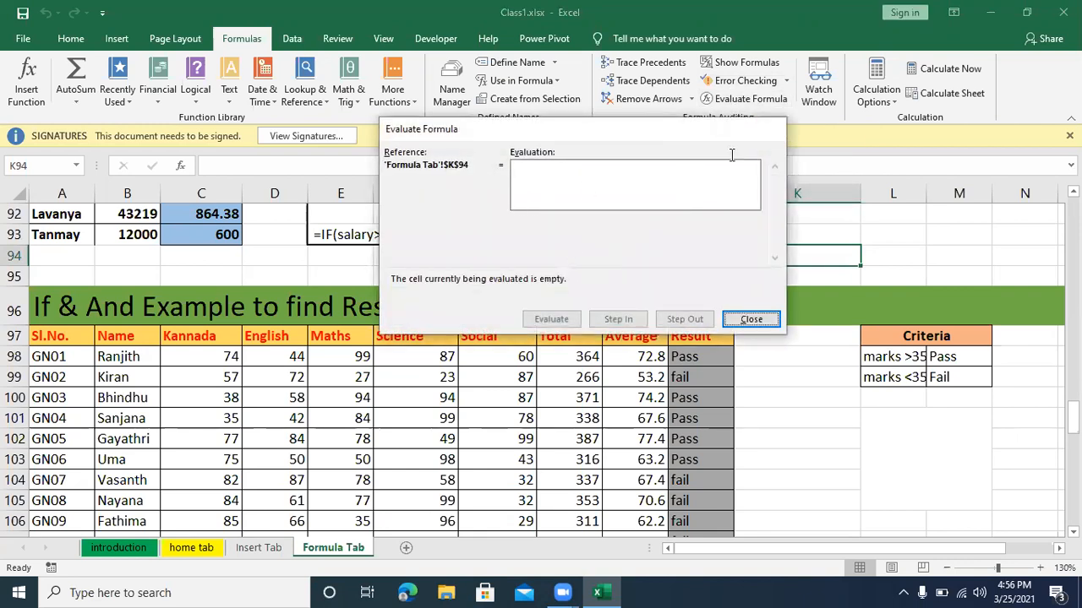
{"action": "left_click", "coordinate": [679, 358]}
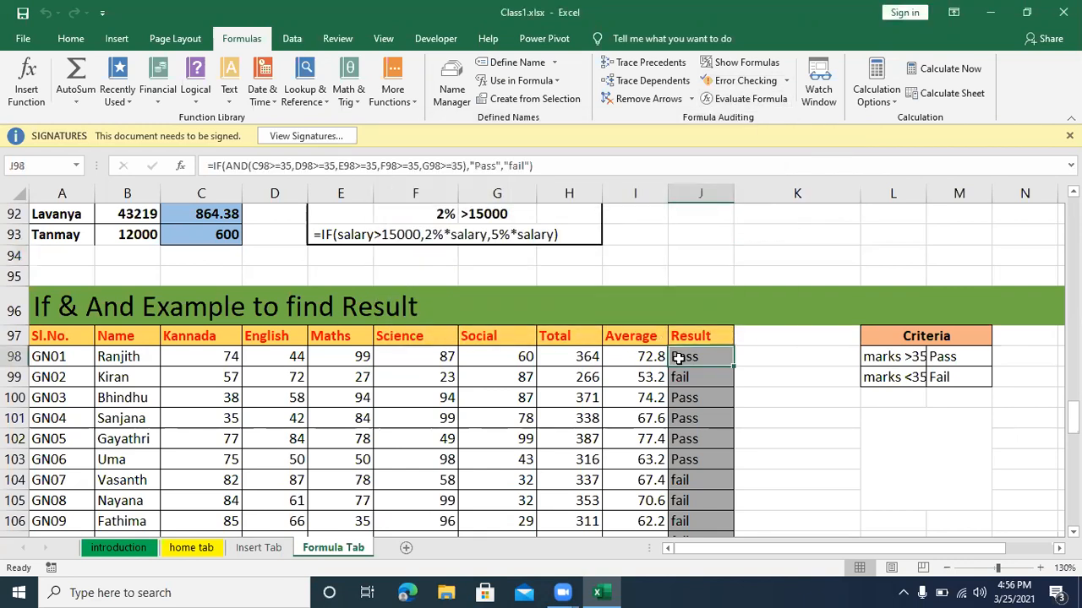
{"action": "left_click", "coordinate": [745, 101]}
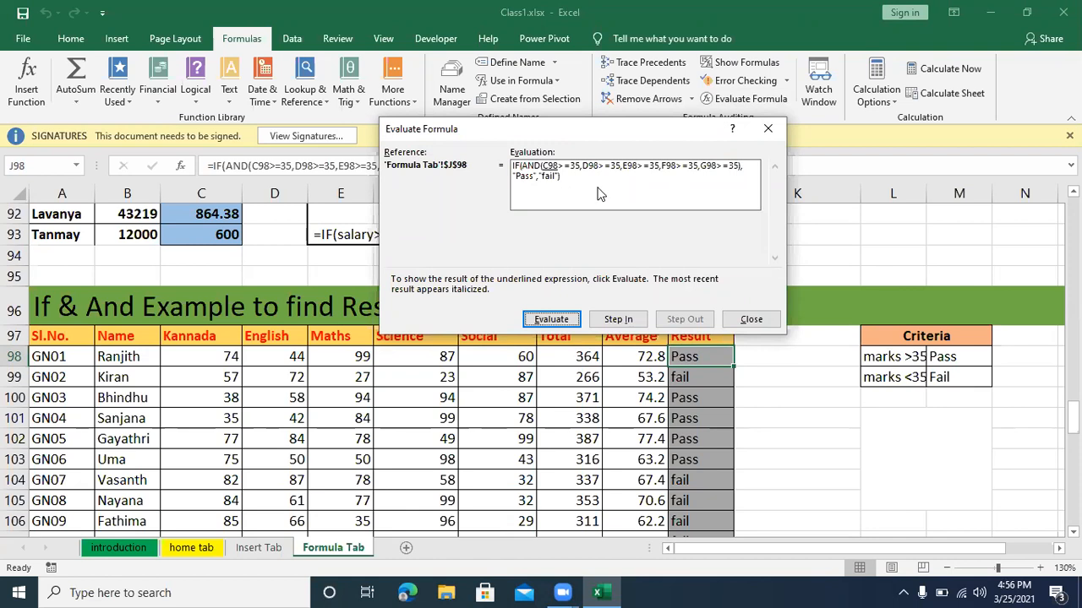
{"action": "left_click", "coordinate": [550, 320]}
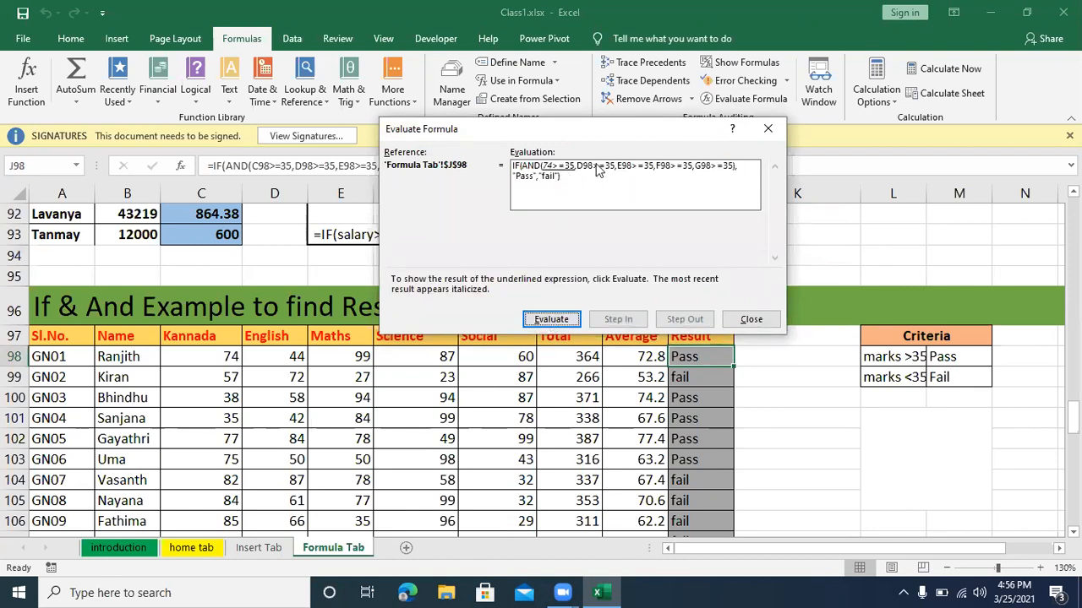
{"action": "left_click", "coordinate": [550, 320]}
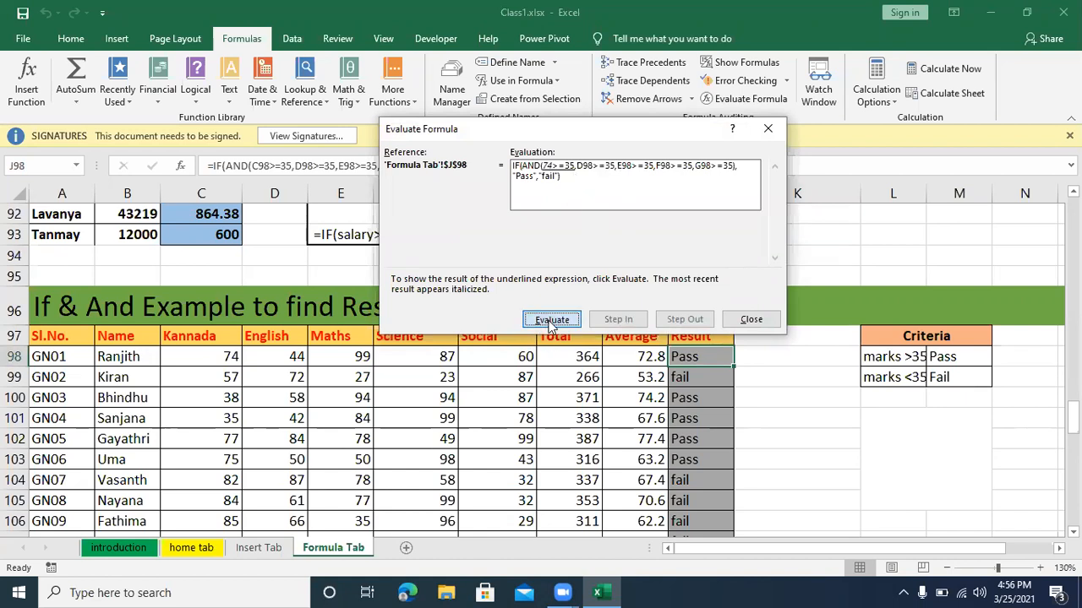
{"action": "left_click", "coordinate": [550, 320]}
{"action": "left_click", "coordinate": [551, 321]}
{"action": "left_click", "coordinate": [550, 320]}
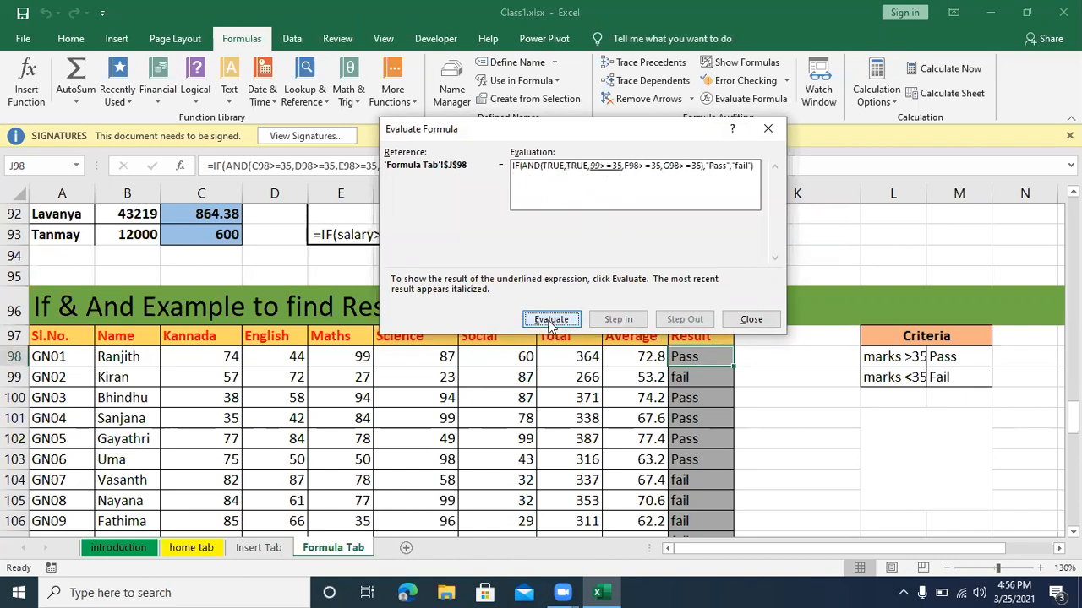
{"action": "left_click", "coordinate": [767, 129]}
{"action": "left_click", "coordinate": [758, 433]}
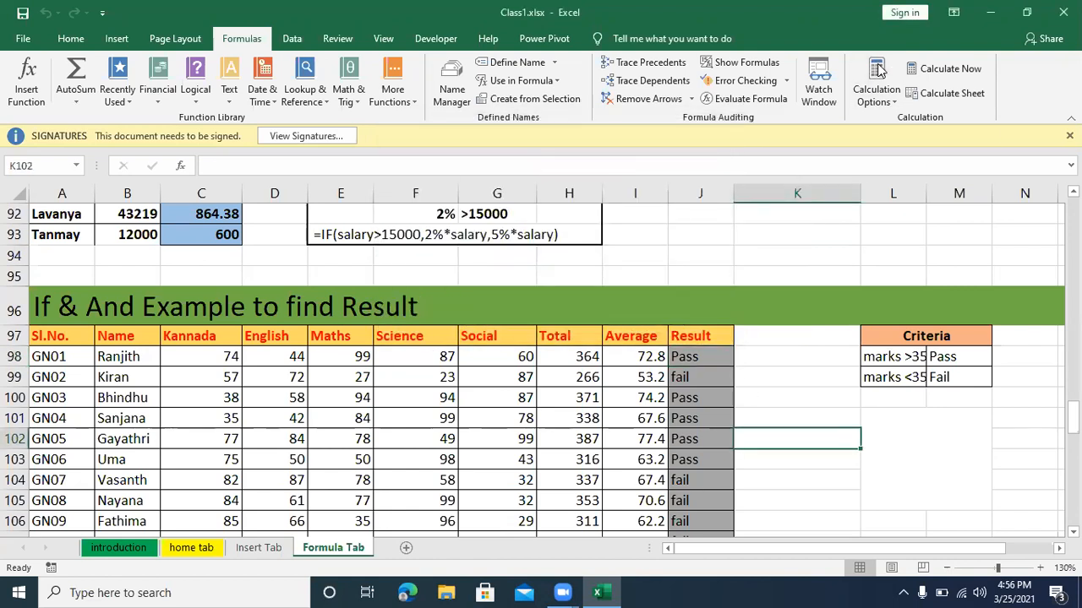
Step: Total the Net salary column of the employee salary table in cell L135 with a SUM of L125:L134
{"action": "scroll", "coordinate": [768, 394], "scroll_direction": "down", "scroll_amount": 4}
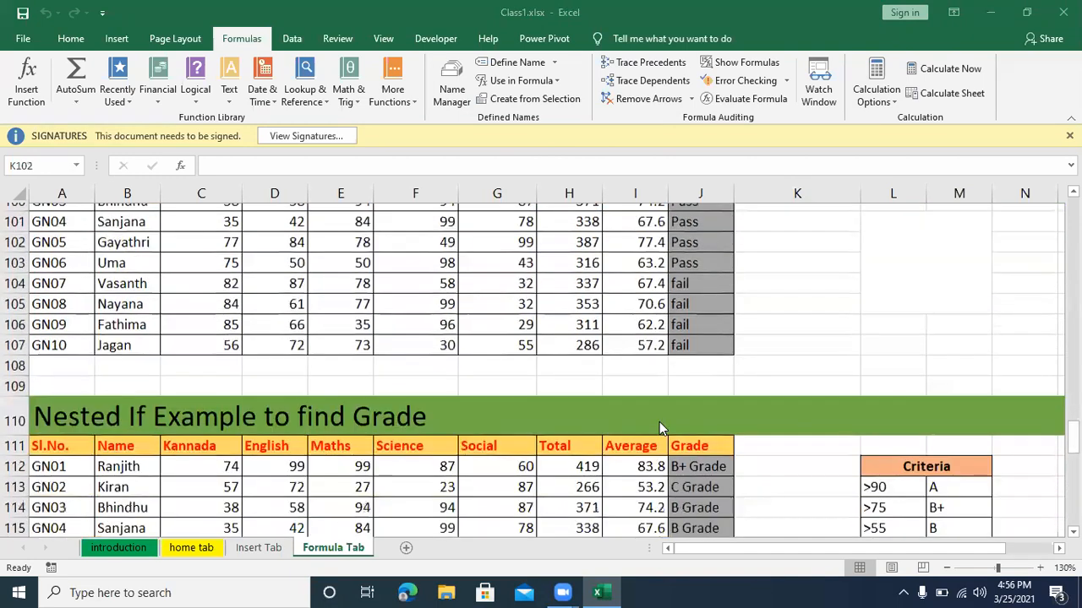
{"action": "scroll", "coordinate": [661, 429], "scroll_direction": "down", "scroll_amount": 6}
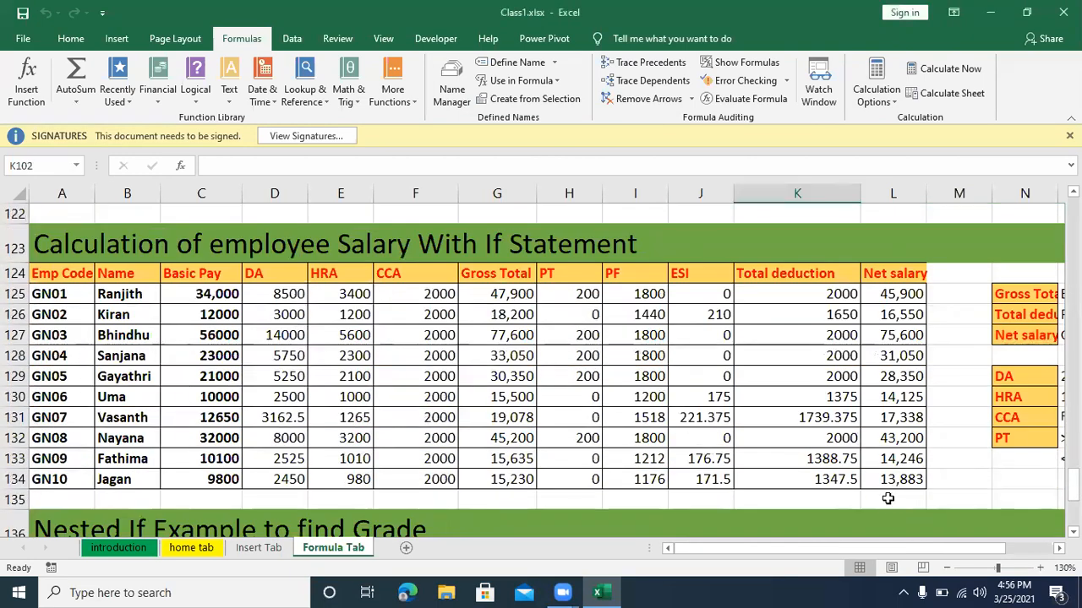
{"action": "scroll", "coordinate": [887, 498], "scroll_direction": "up", "scroll_amount": 7}
{"action": "scroll", "coordinate": [851, 439], "scroll_direction": "down", "scroll_amount": 3}
{"action": "scroll", "coordinate": [851, 441], "scroll_direction": "down", "scroll_amount": 5}
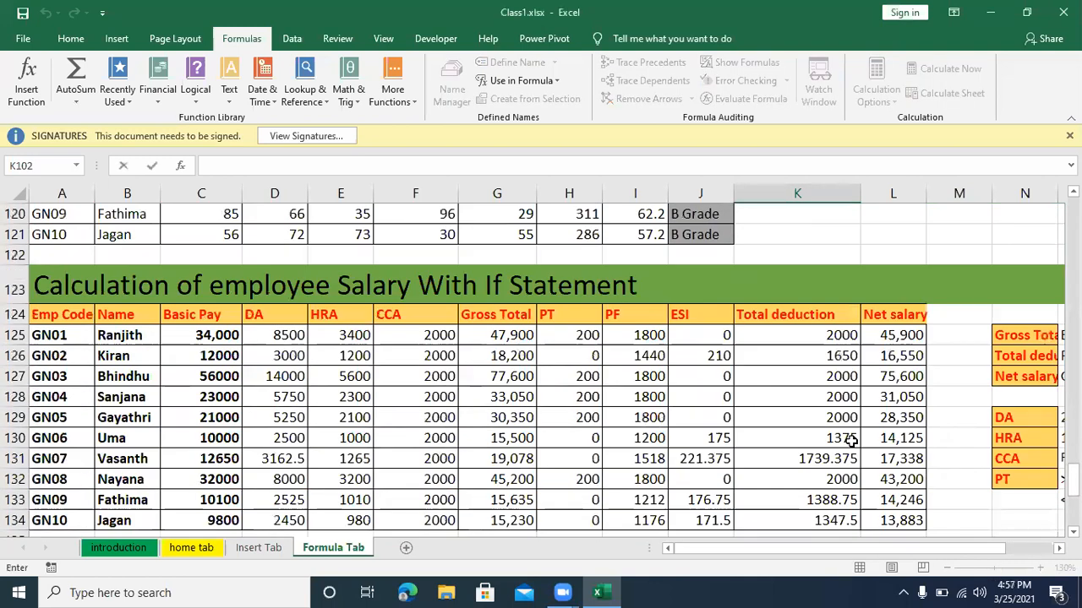
{"action": "left_click", "coordinate": [904, 395]}
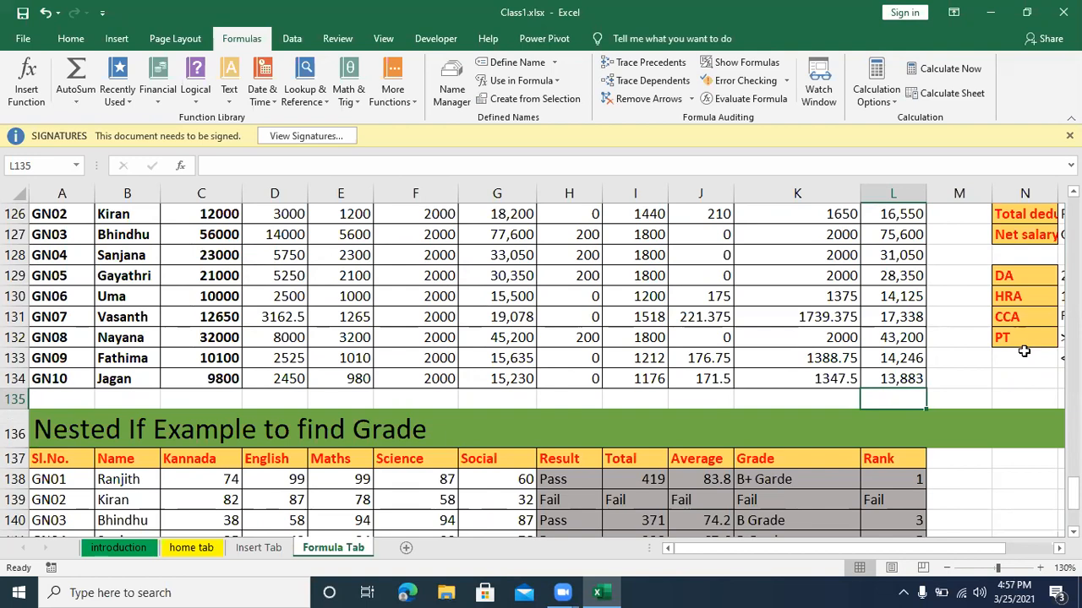
{"action": "scroll", "coordinate": [940, 319], "scroll_direction": "up", "scroll_amount": 3}
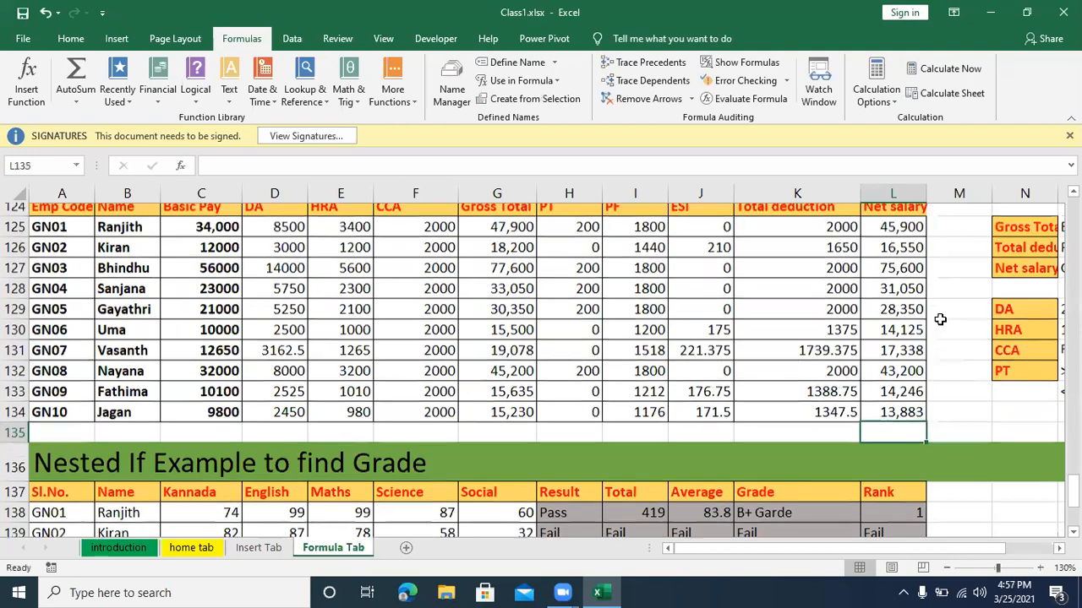
{"action": "scroll", "coordinate": [940, 320], "scroll_direction": "down", "scroll_amount": 2}
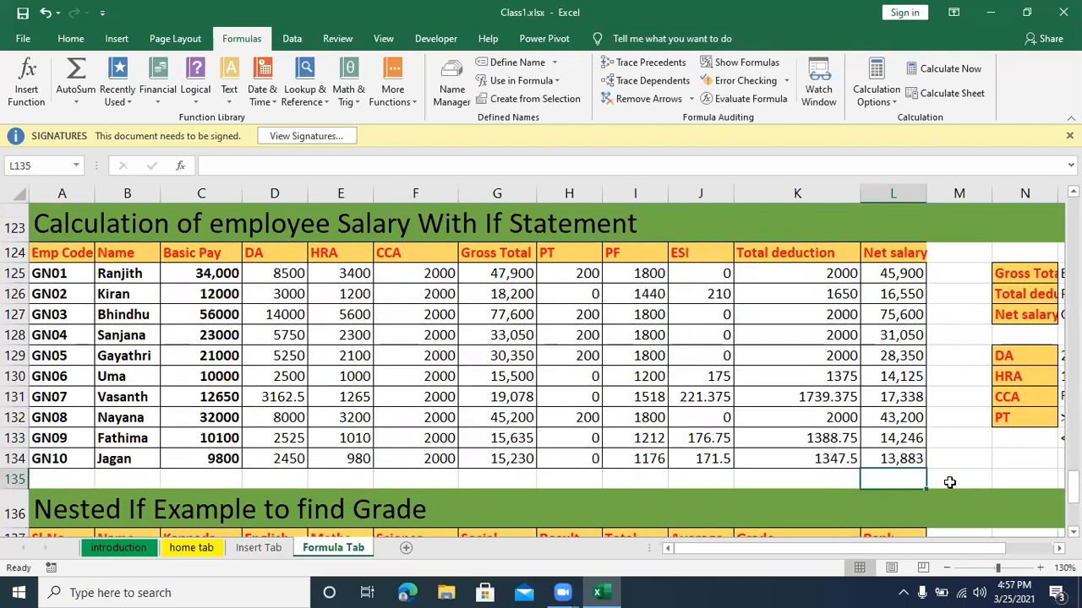
{"action": "key", "text": "alt+equal"}
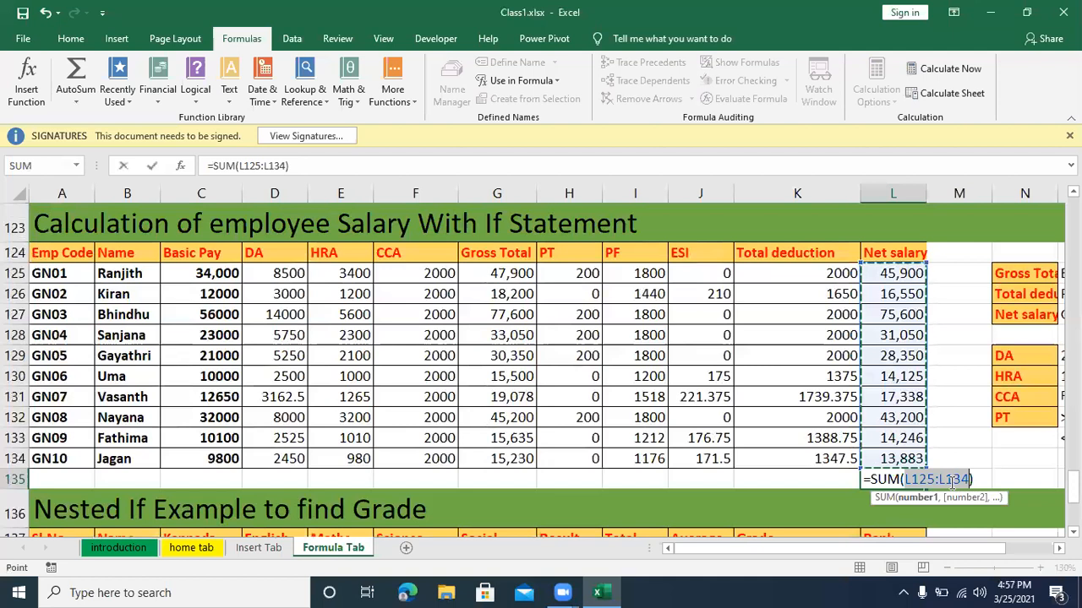
{"action": "key", "text": "Return"}
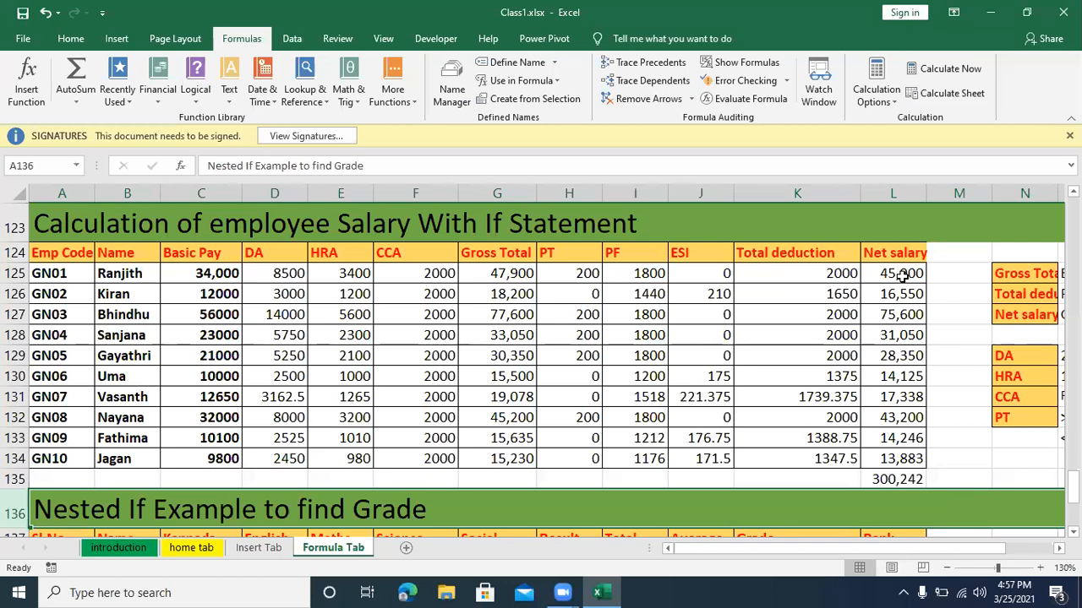
Step: Inspect the Net salary cells L125:L134 and the formula of their total in L135
{"action": "left_click_drag", "start_coordinate": [903, 275], "coordinate": [899, 458]}
{"action": "left_click", "coordinate": [898, 480]}
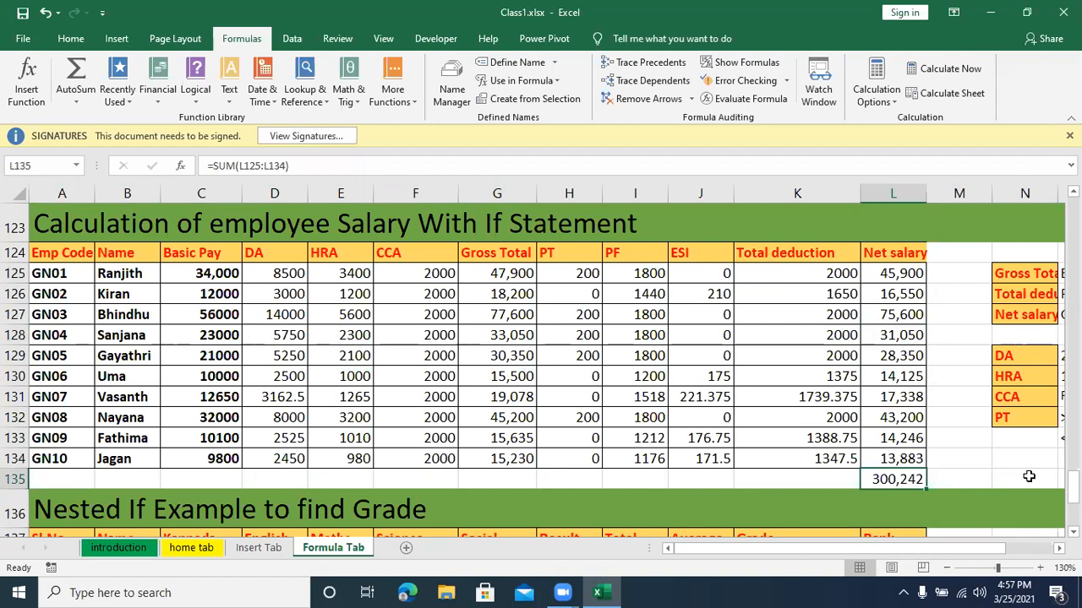
{"action": "left_click_drag", "start_coordinate": [906, 274], "coordinate": [905, 287]}
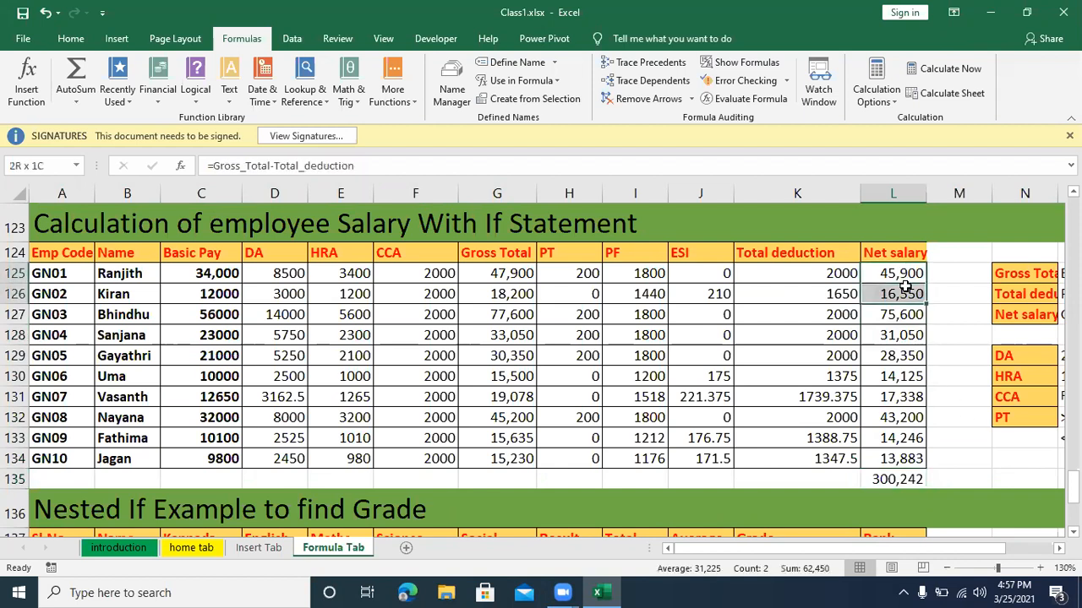
{"action": "left_click", "coordinate": [901, 374]}
{"action": "left_click", "coordinate": [901, 319]}
{"action": "left_click", "coordinate": [894, 293]}
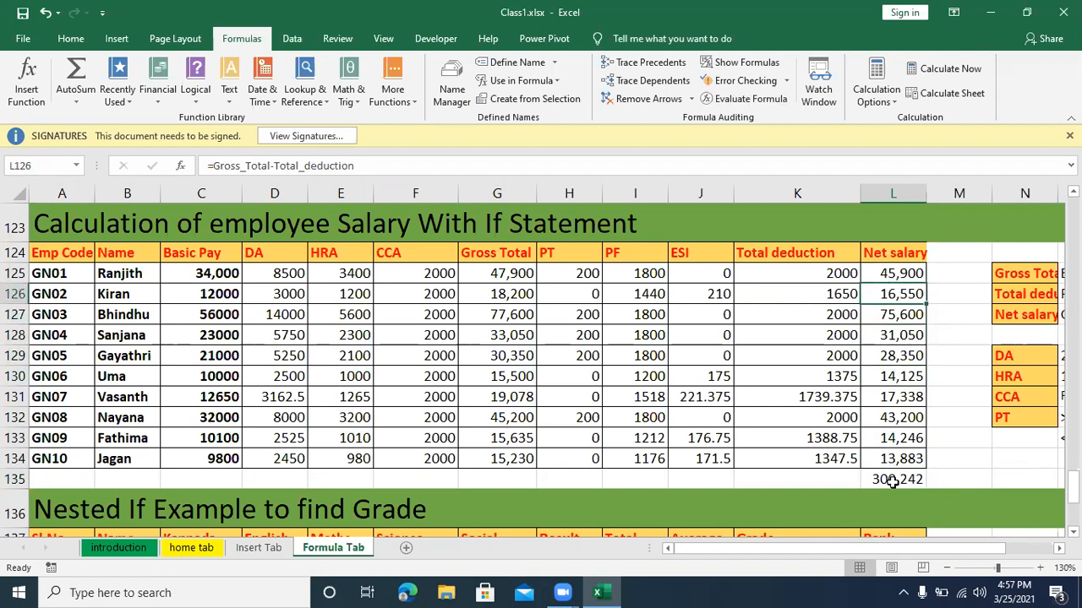
Step: Replace the Net salary formula of employee GN04 in cell L128 with the value 50000
{"action": "left_click", "coordinate": [894, 336]}
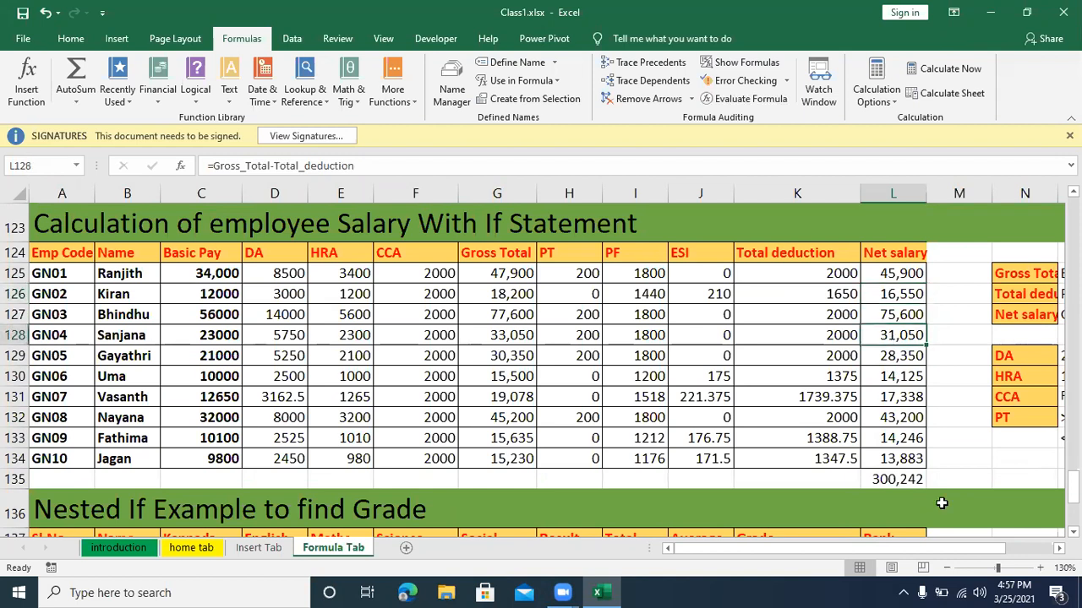
{"action": "type", "text": "50000"}
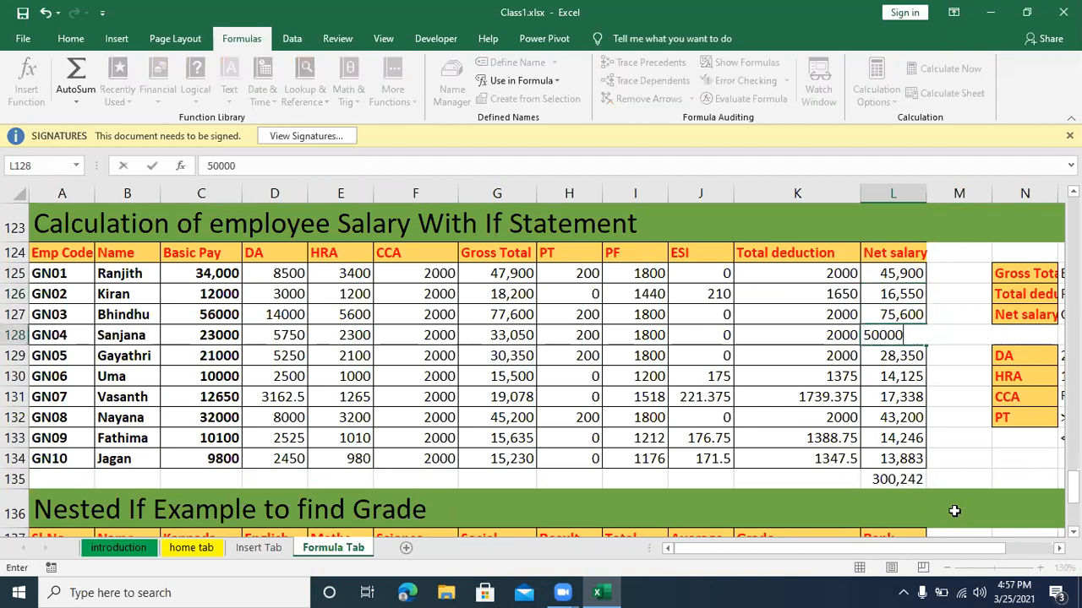
{"action": "key", "text": "Return"}
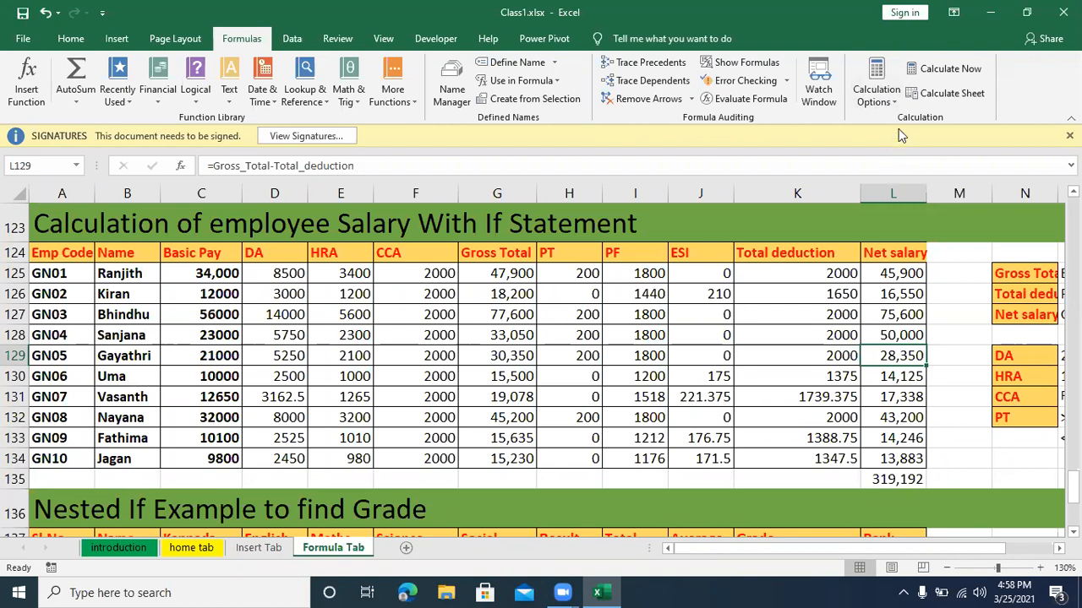
Step: Set the workbook's calculation option to Manual and check that the option is selected
{"action": "left_click", "coordinate": [893, 103]}
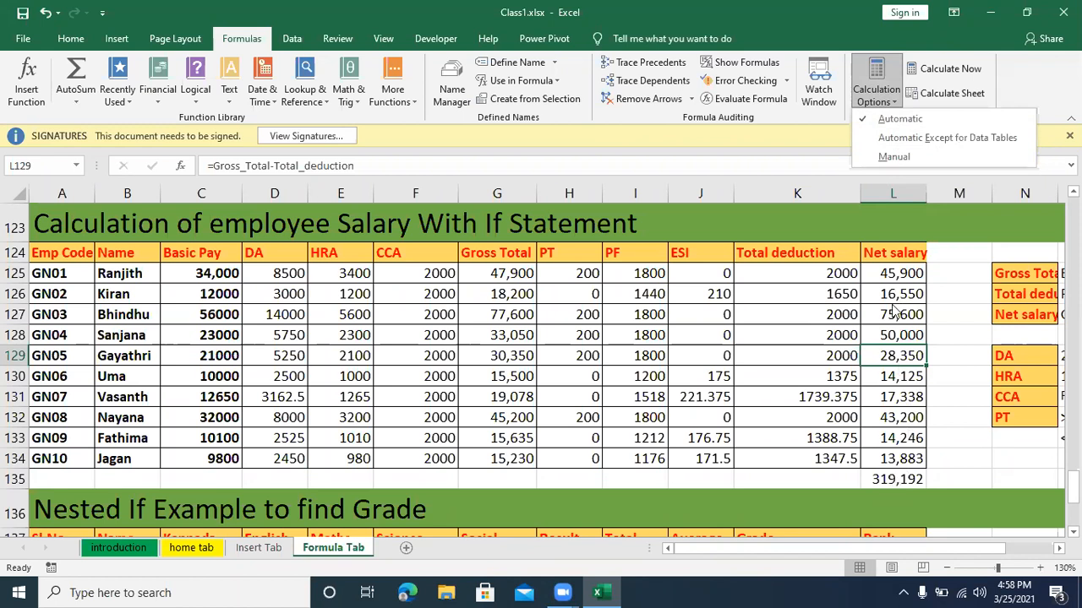
{"action": "left_click", "coordinate": [891, 160]}
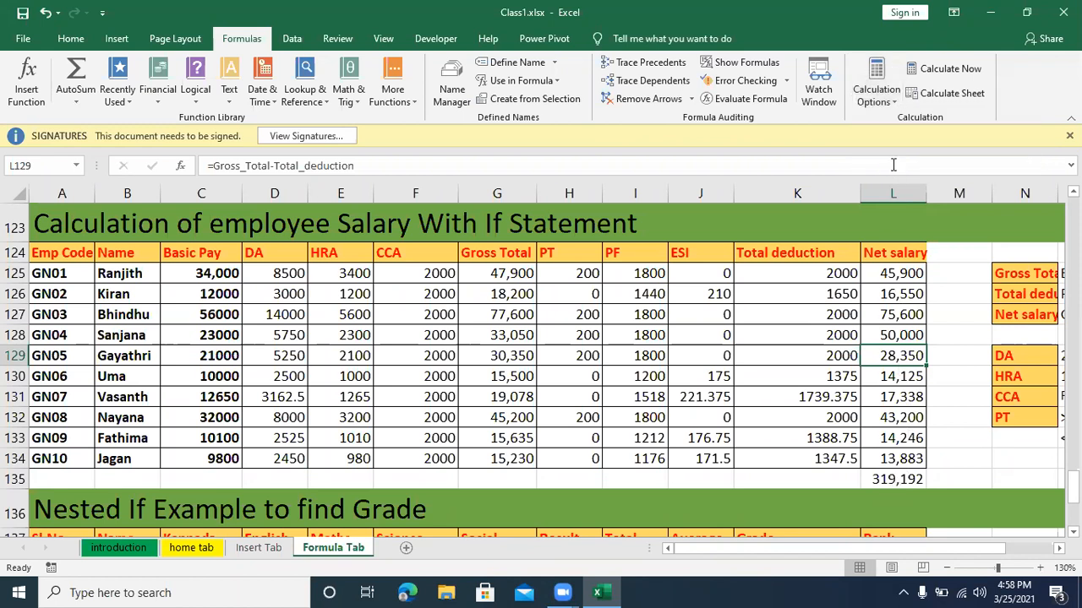
{"action": "left_click", "coordinate": [888, 104]}
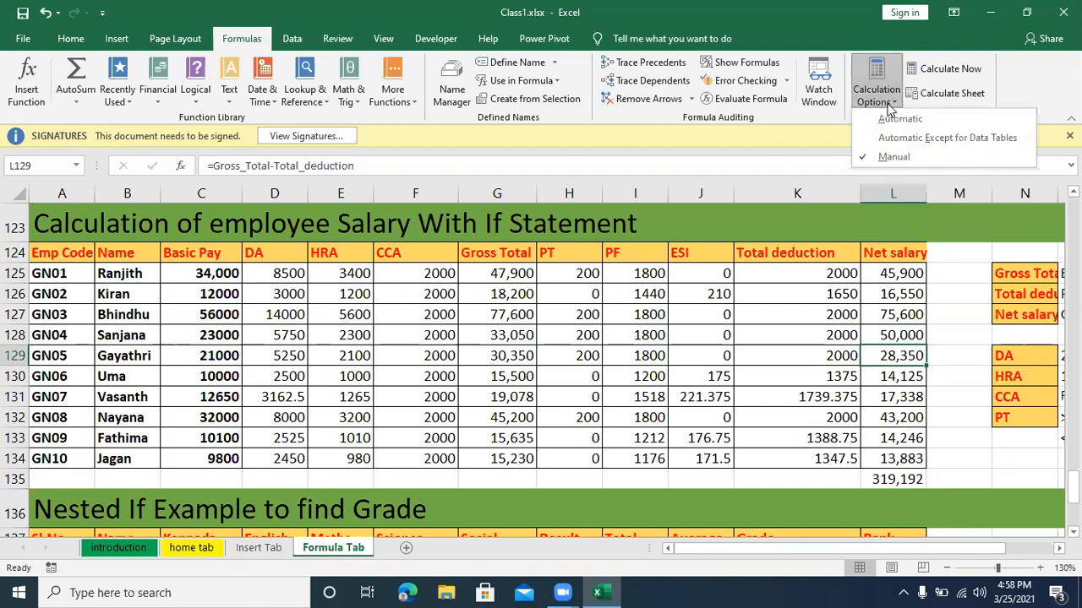
{"action": "left_click", "coordinate": [898, 178]}
Step: Replace the Net salary of employee GN06 in L130 with 47000 and of GN07 in L131 with 69000
{"action": "left_click", "coordinate": [881, 377]}
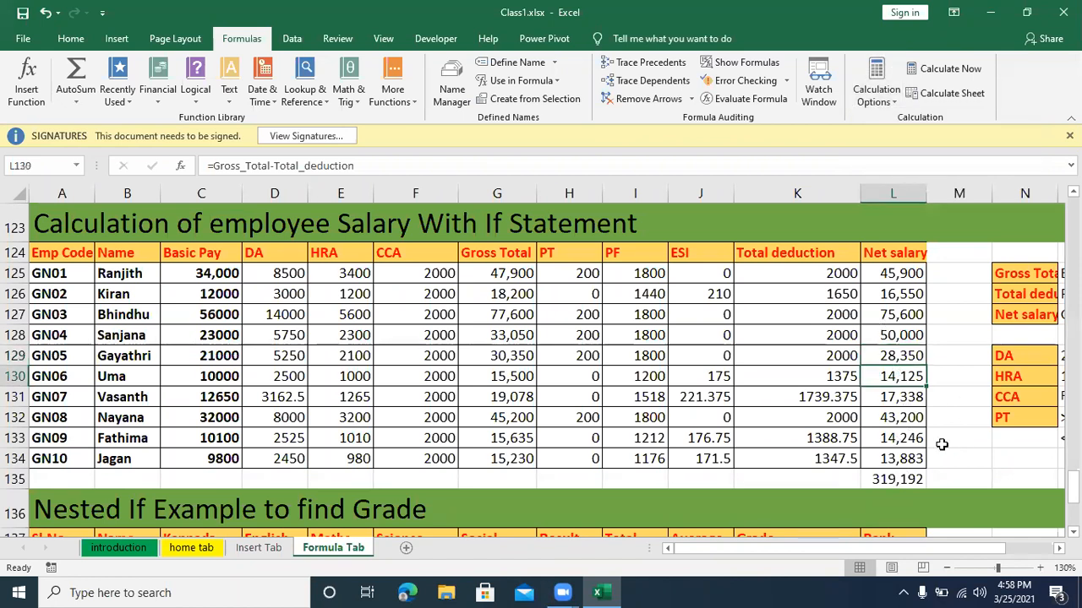
{"action": "type", "text": "47000"}
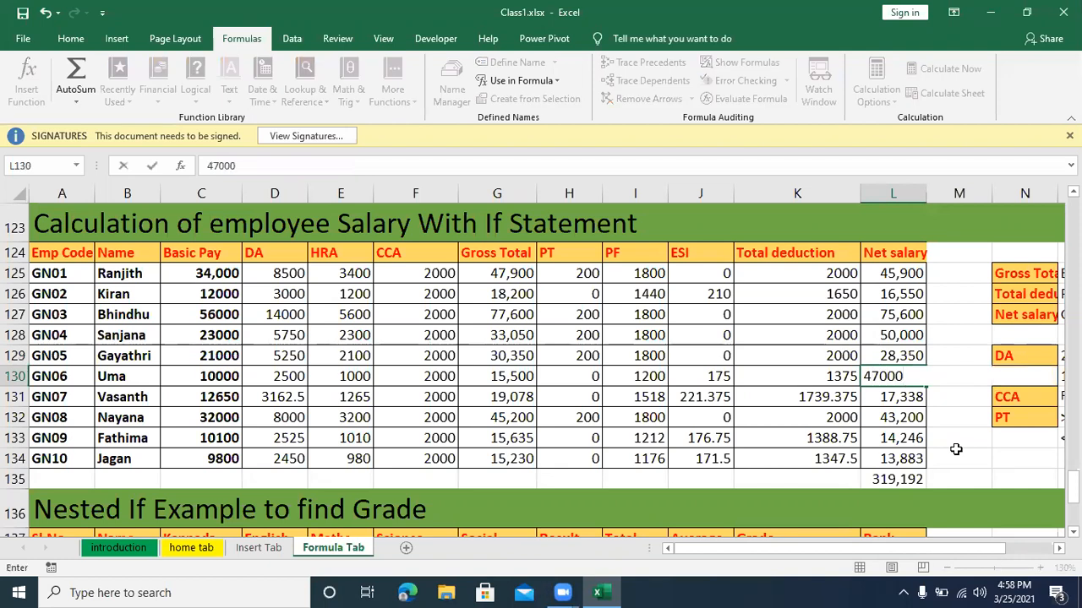
{"action": "key", "text": "Return"}
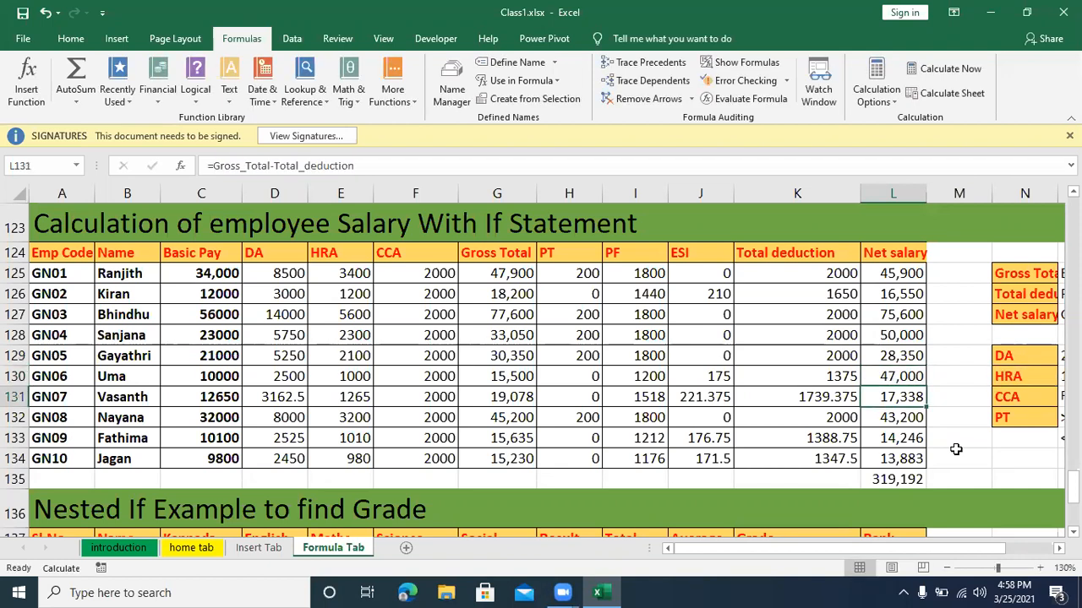
{"action": "type", "text": "69,000"}
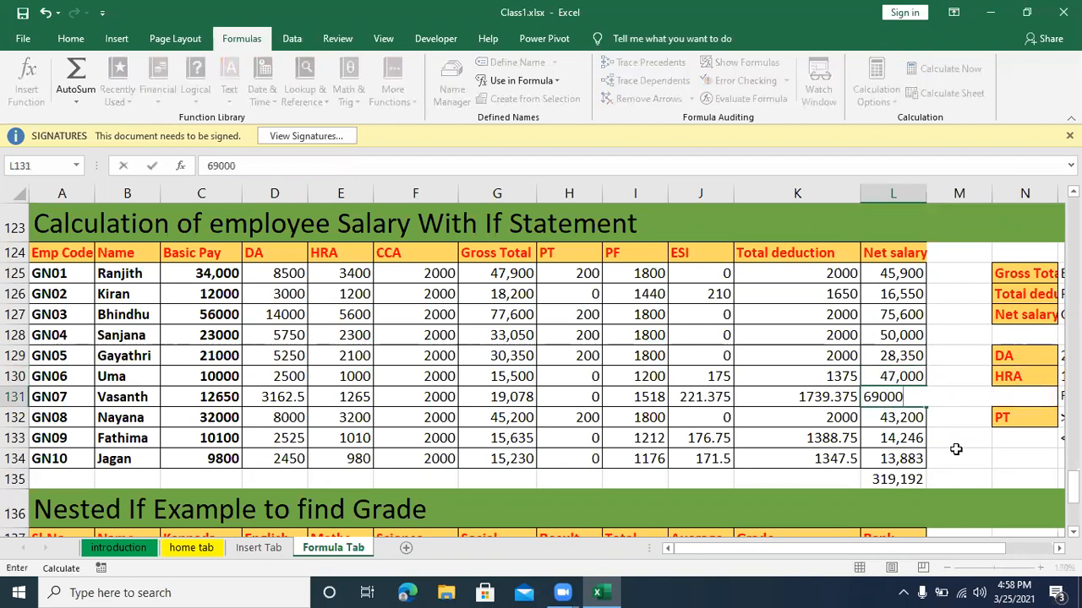
{"action": "key", "text": "Return"}
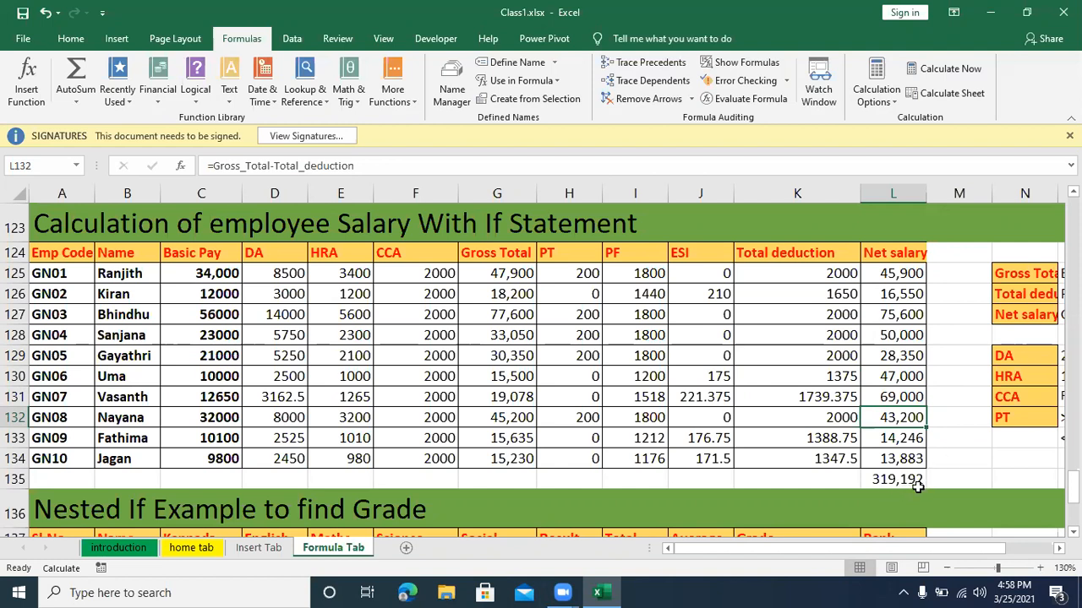
Step: Replace the Net salary of employee GN09 in L133 with 87000 and recalculate the active sheet
{"action": "left_click", "coordinate": [905, 442]}
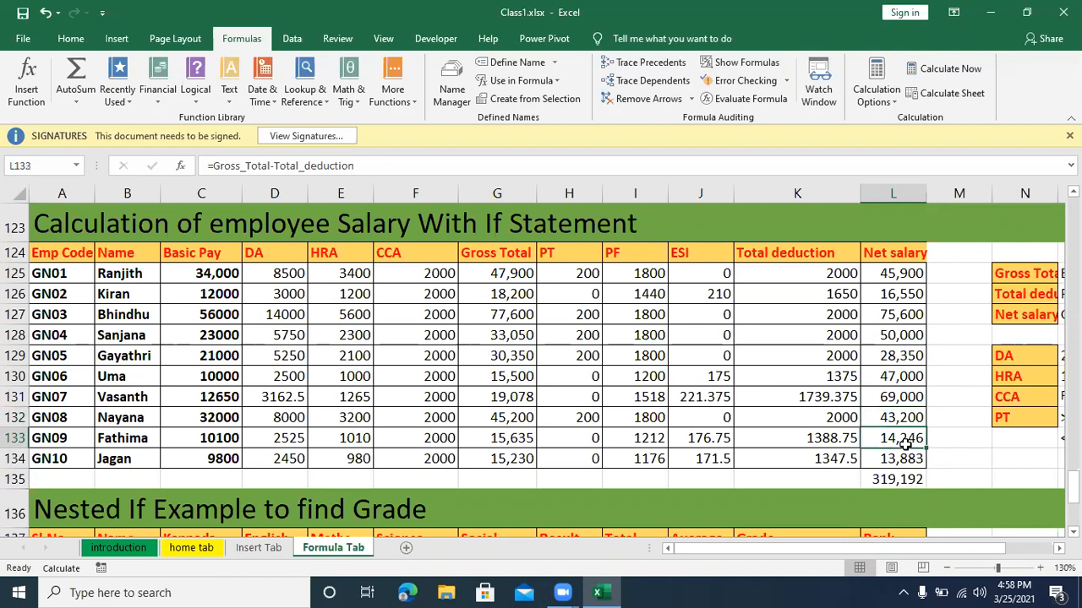
{"action": "type", "text": "87000"}
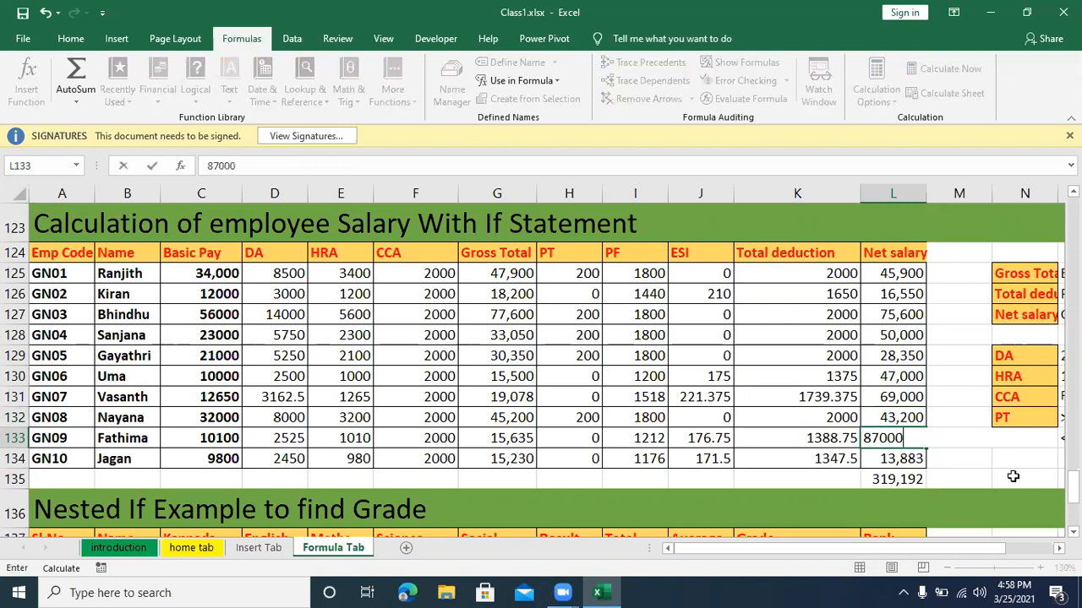
{"action": "key", "text": "Return"}
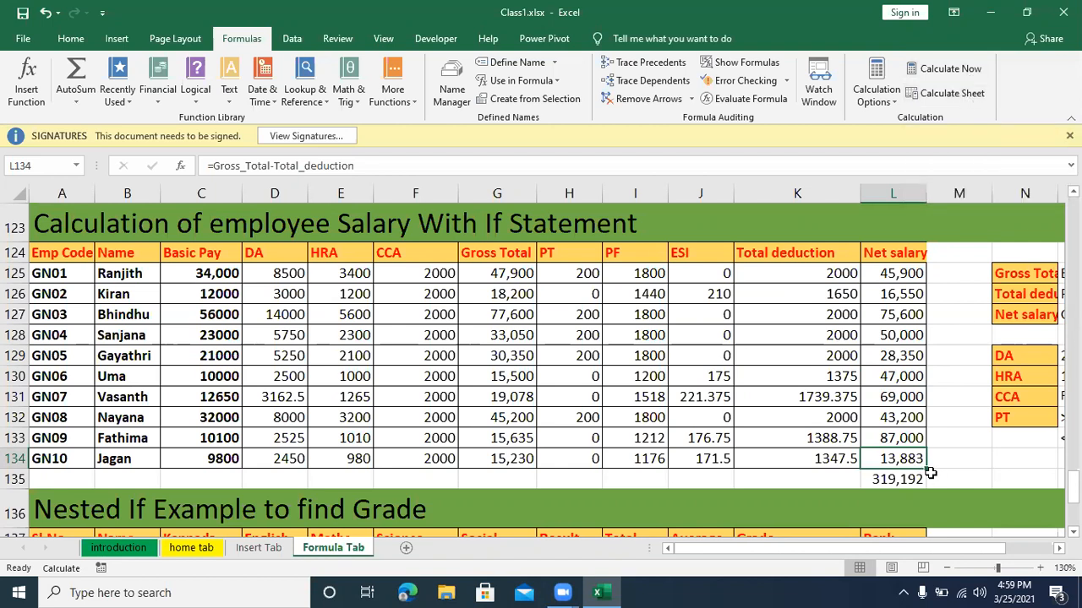
{"action": "key", "text": "shift+F9"}
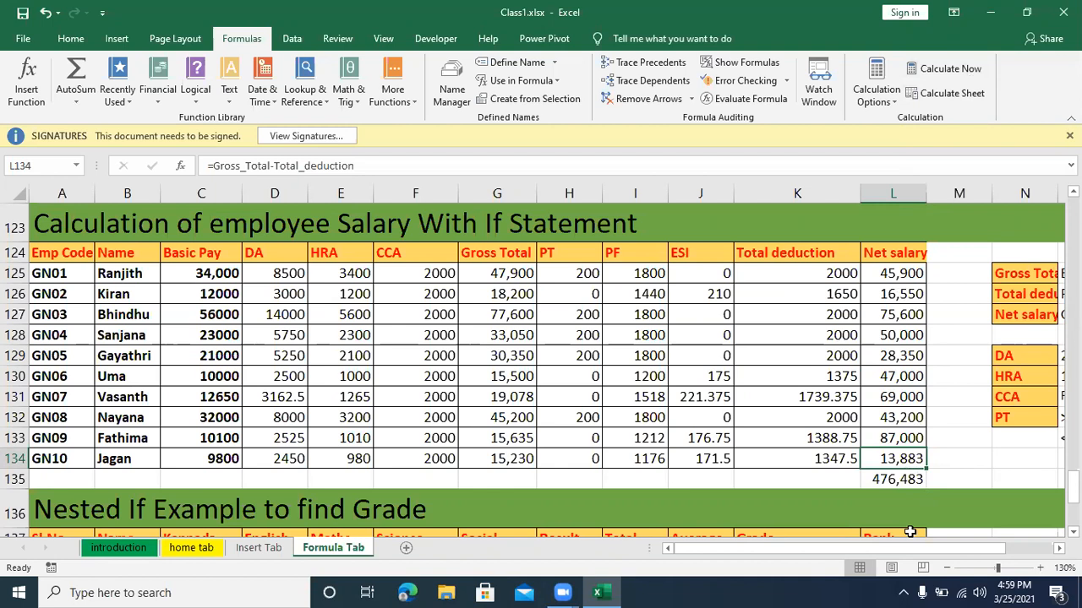
Step: Replace the Net salary of employee GN02 in L126 with 41000 and recalculate the whole workbook
{"action": "left_click", "coordinate": [896, 100]}
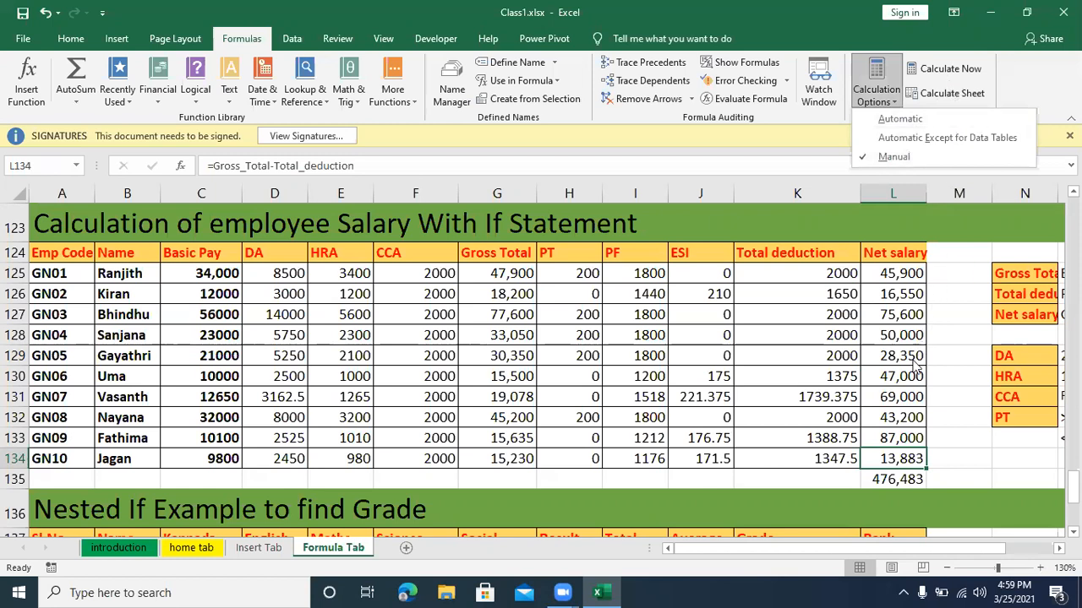
{"action": "left_click", "coordinate": [895, 424]}
{"action": "left_click", "coordinate": [893, 313]}
{"action": "left_click", "coordinate": [894, 293]}
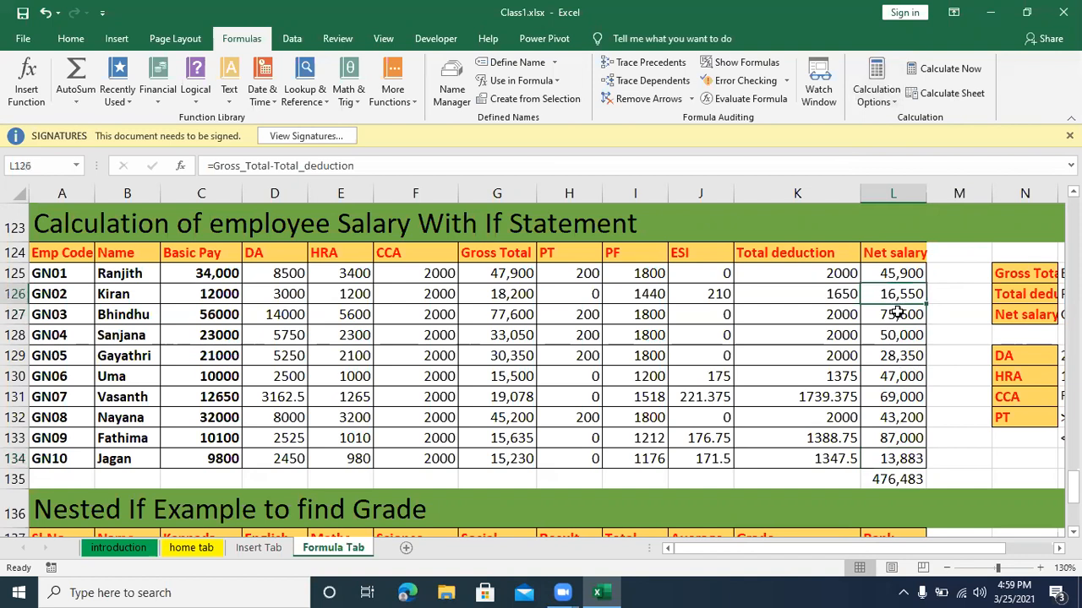
{"action": "type", "text": "41000"}
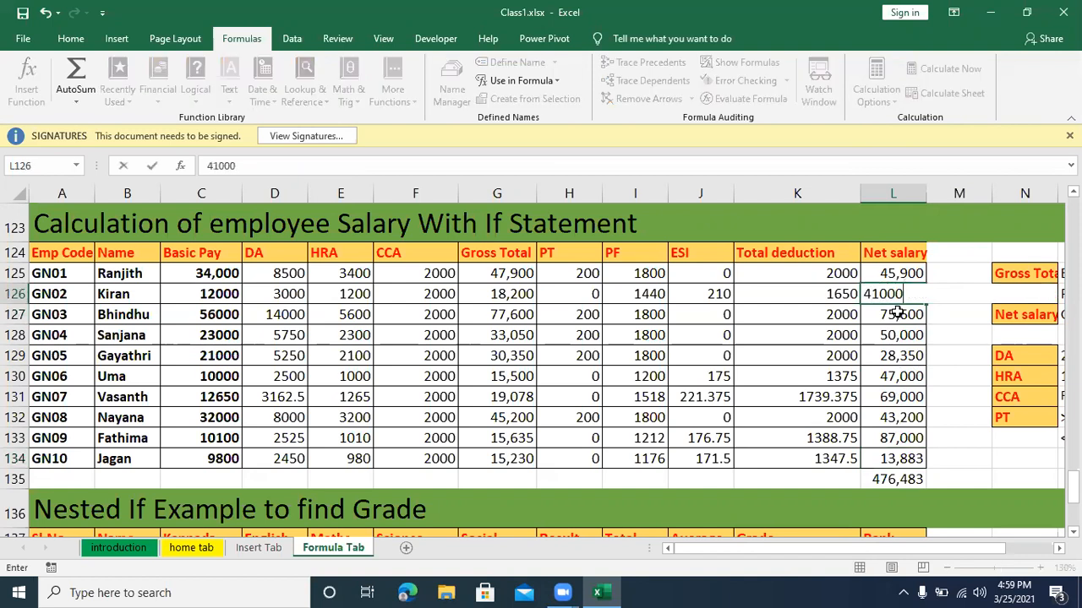
{"action": "key", "text": "Return"}
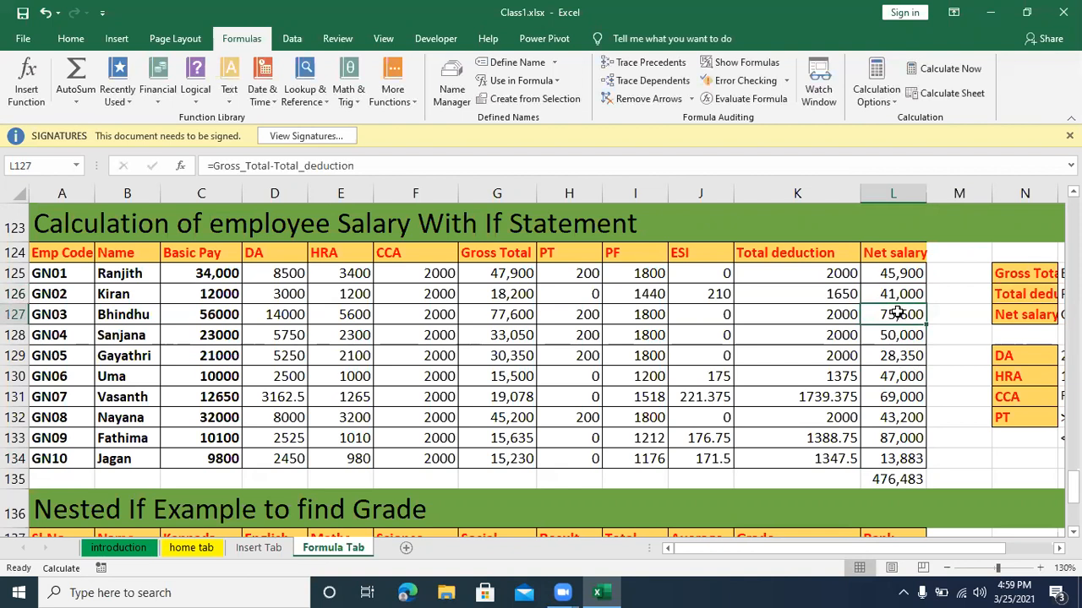
{"action": "key", "text": "F9"}
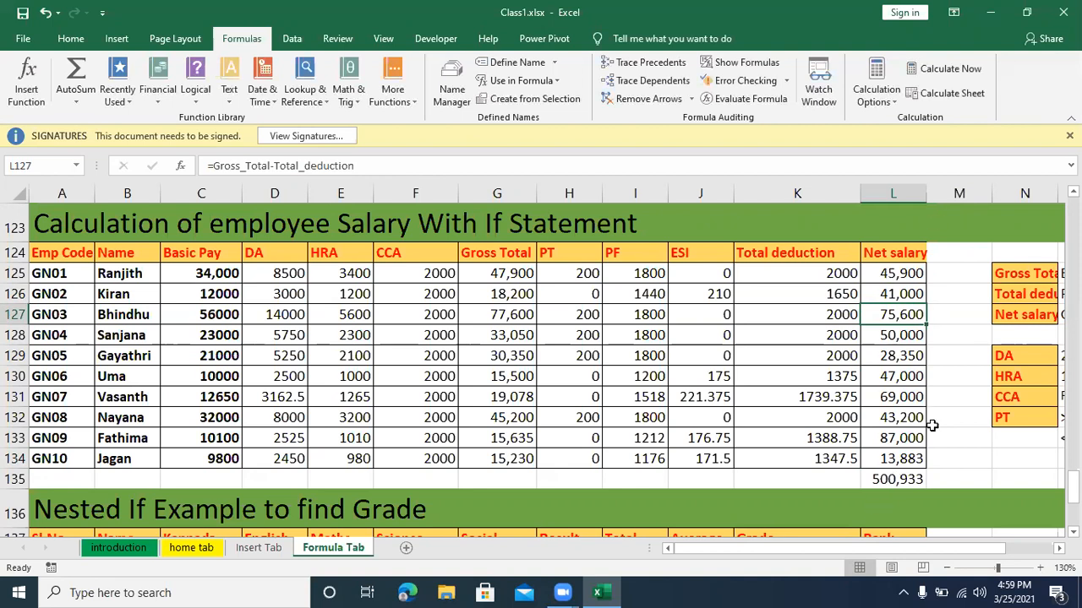
Step: Set the workbook's calculation option to Automatic and check that the option is selected
{"action": "left_click", "coordinate": [896, 105]}
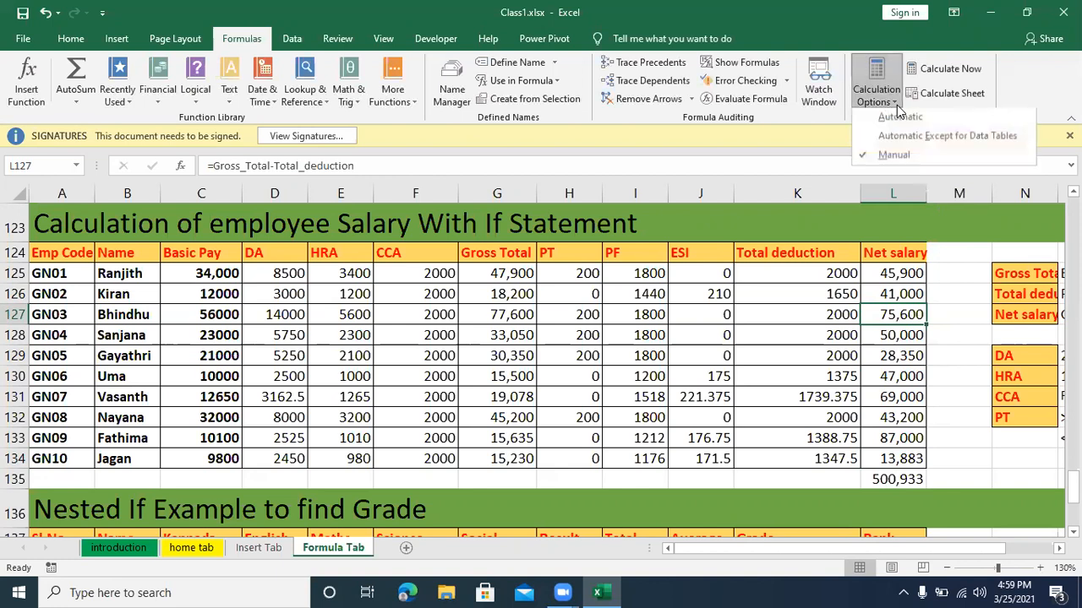
{"action": "left_click", "coordinate": [900, 119]}
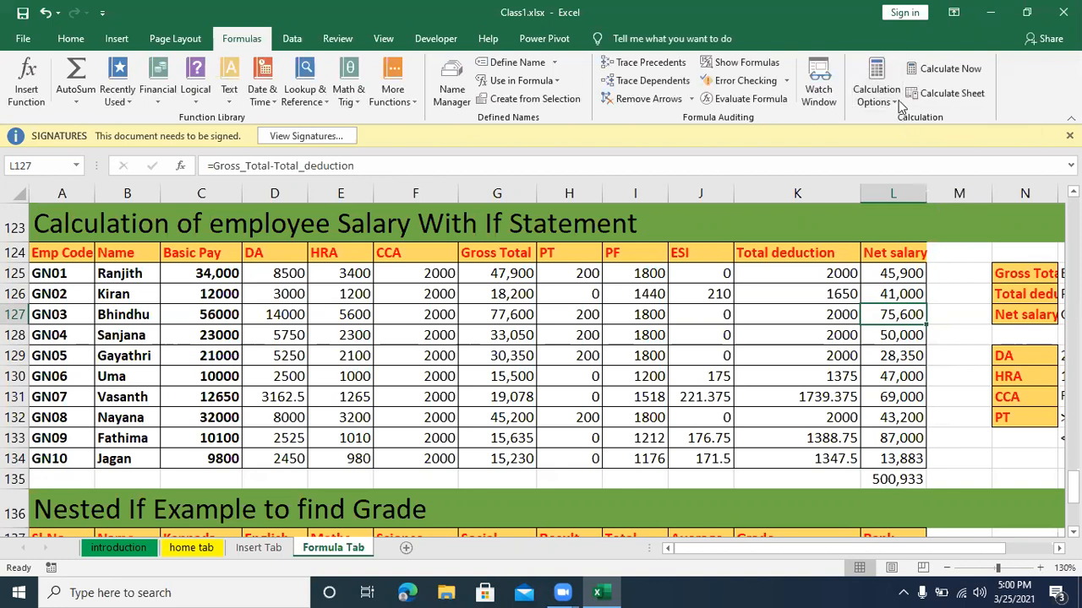
{"action": "left_click", "coordinate": [894, 87]}
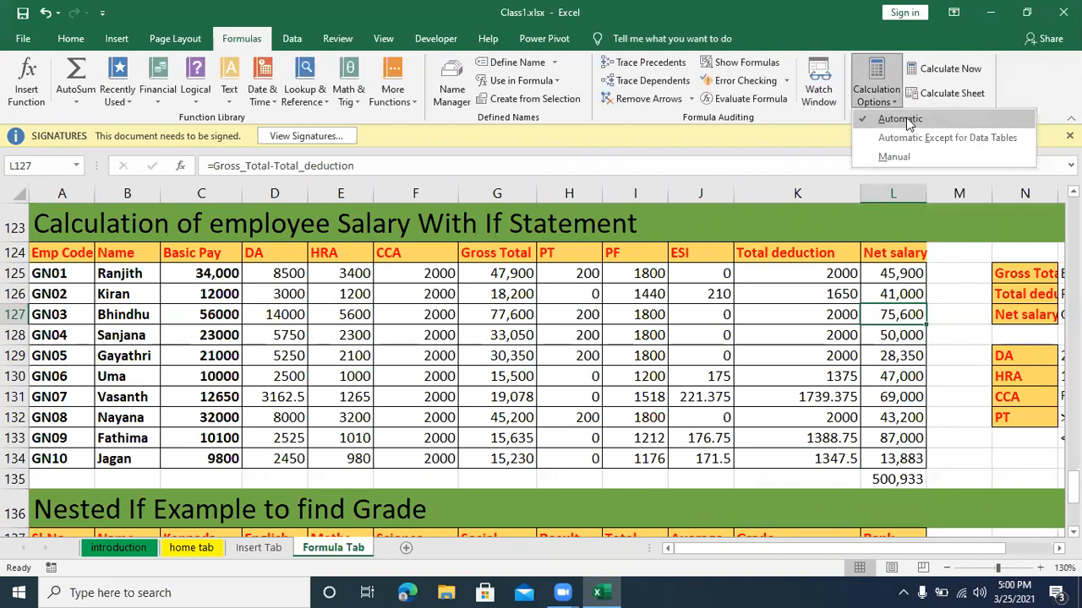
{"action": "left_click", "coordinate": [911, 429]}
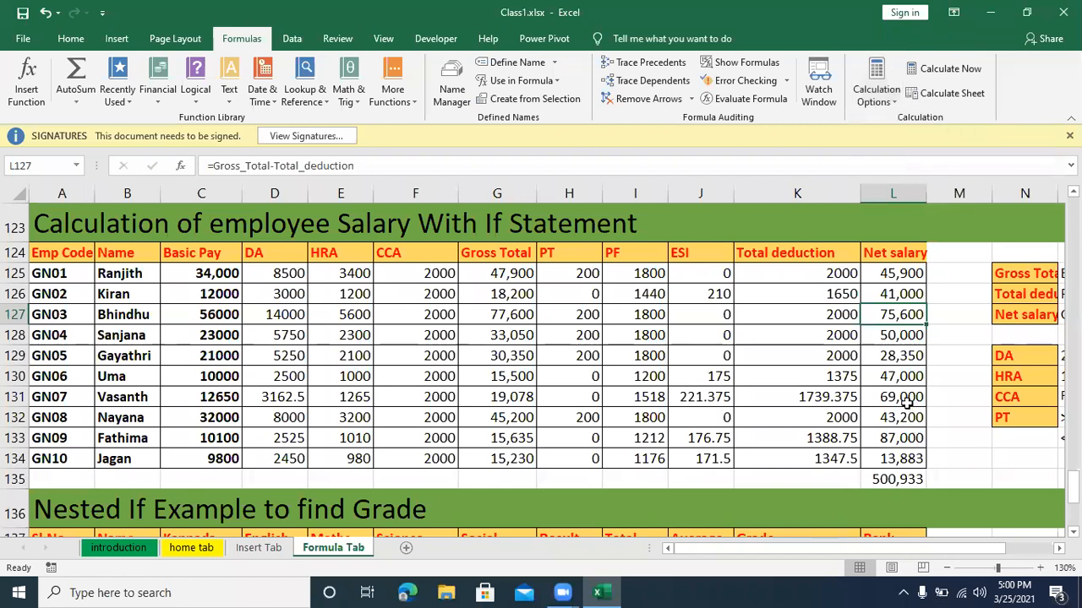
Step: Replace the Net salary of employee GN07 in L131 with 445 and of GN04 in L128 with 44545
{"action": "left_click", "coordinate": [906, 402]}
{"action": "type", "text": "445"}
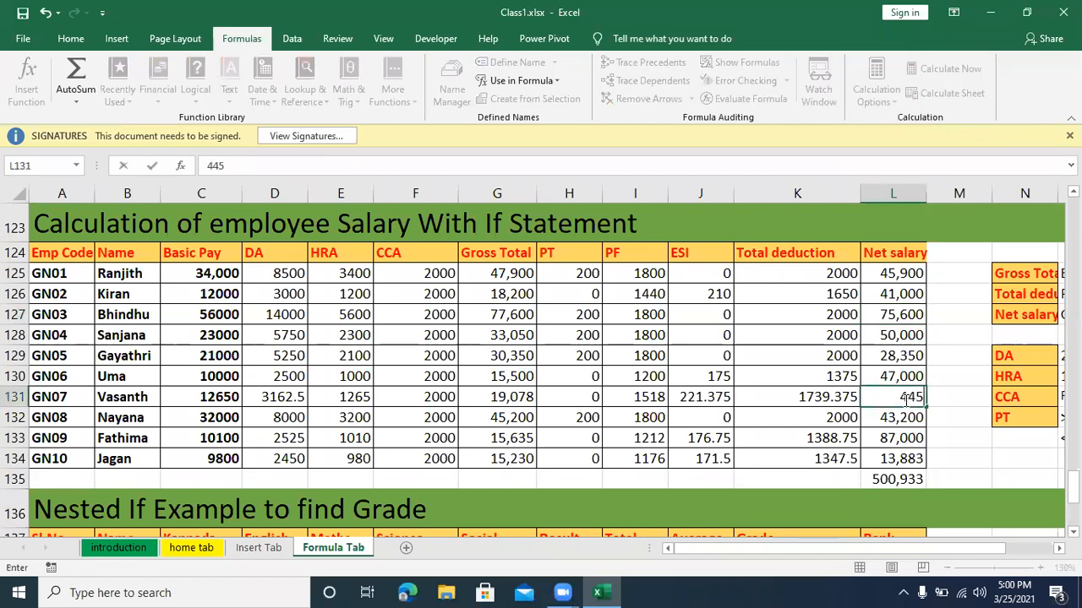
{"action": "key", "text": "Return"}
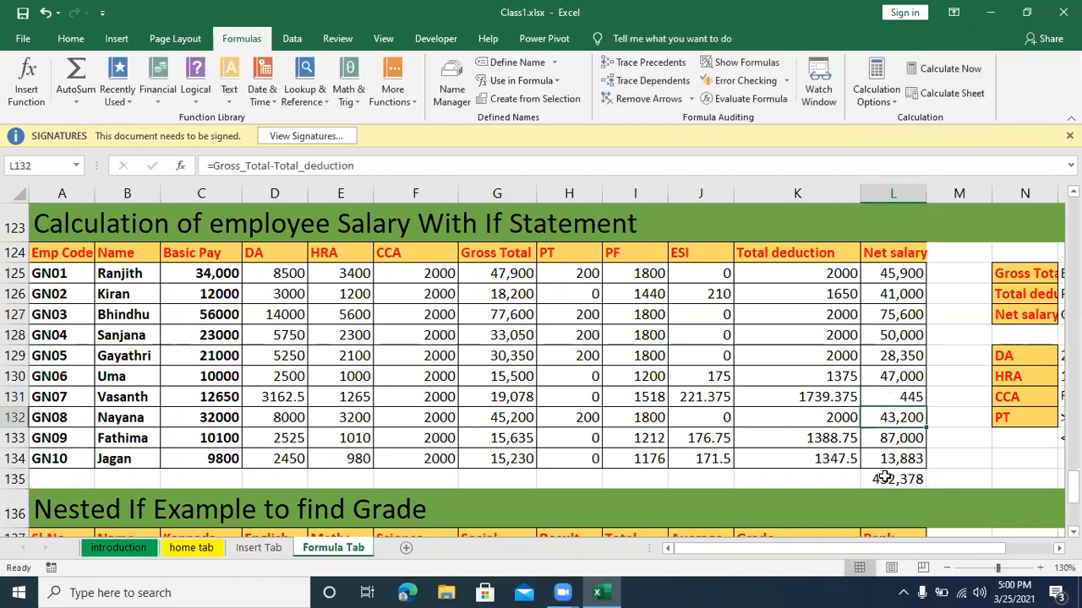
{"action": "left_click", "coordinate": [896, 329]}
{"action": "type", "text": "44,545"}
{"action": "key", "text": "Return"}
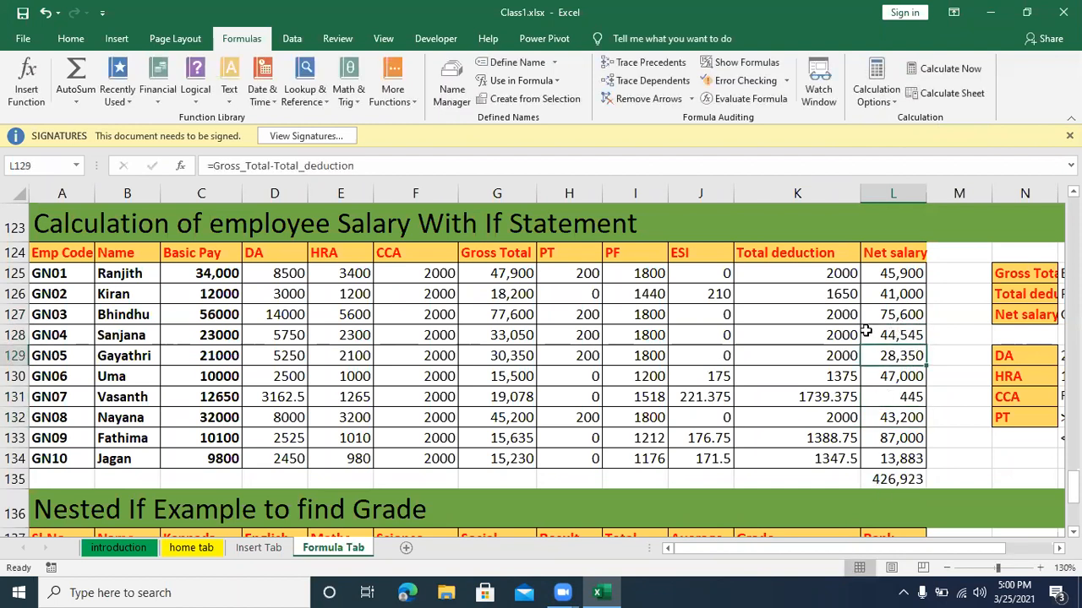
Step: Fill the Net salary formula from L125 down to L134 to restore the formulas for all employees
{"action": "left_click", "coordinate": [881, 273]}
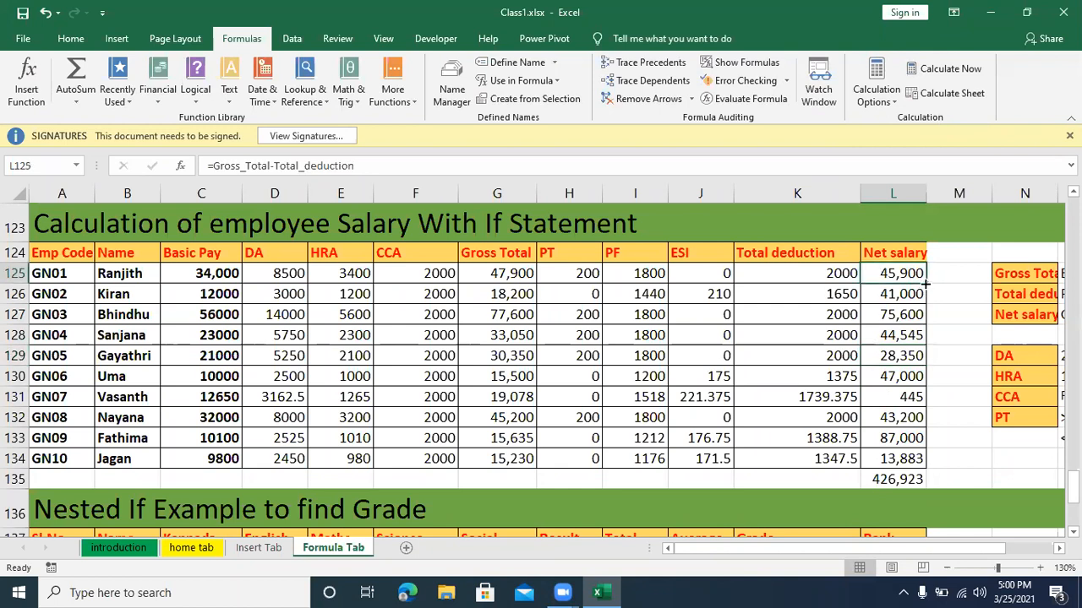
{"action": "left_click_drag", "start_coordinate": [927, 285], "coordinate": [915, 466]}
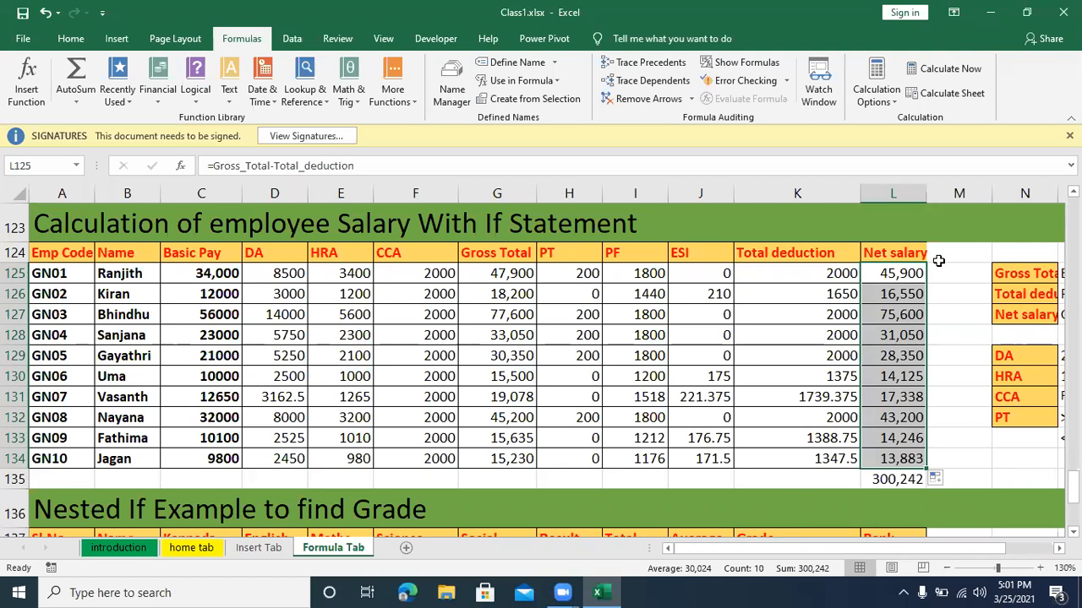
{"action": "left_click", "coordinate": [807, 314]}
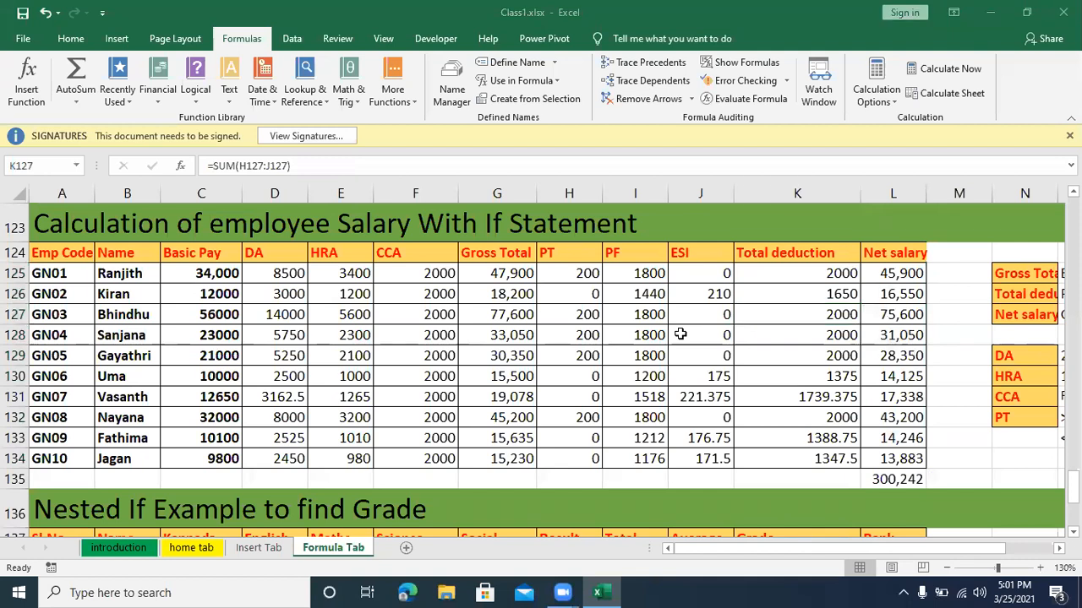
Step: Add a watch on the ESI formula cell J125 in the Watch Window, and close the window
{"action": "left_click", "coordinate": [679, 271]}
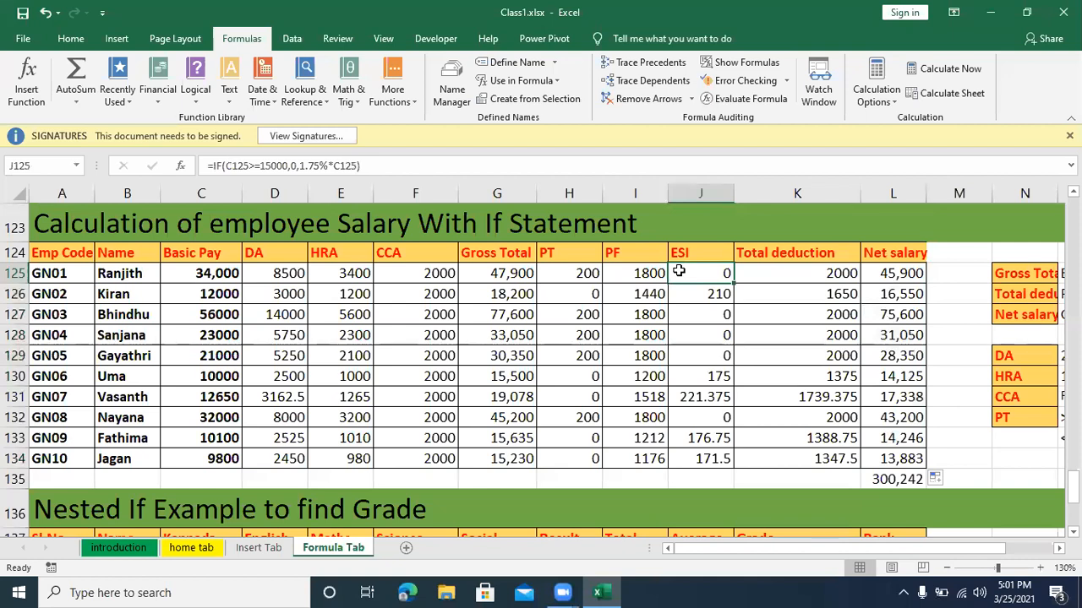
{"action": "left_click", "coordinate": [829, 91]}
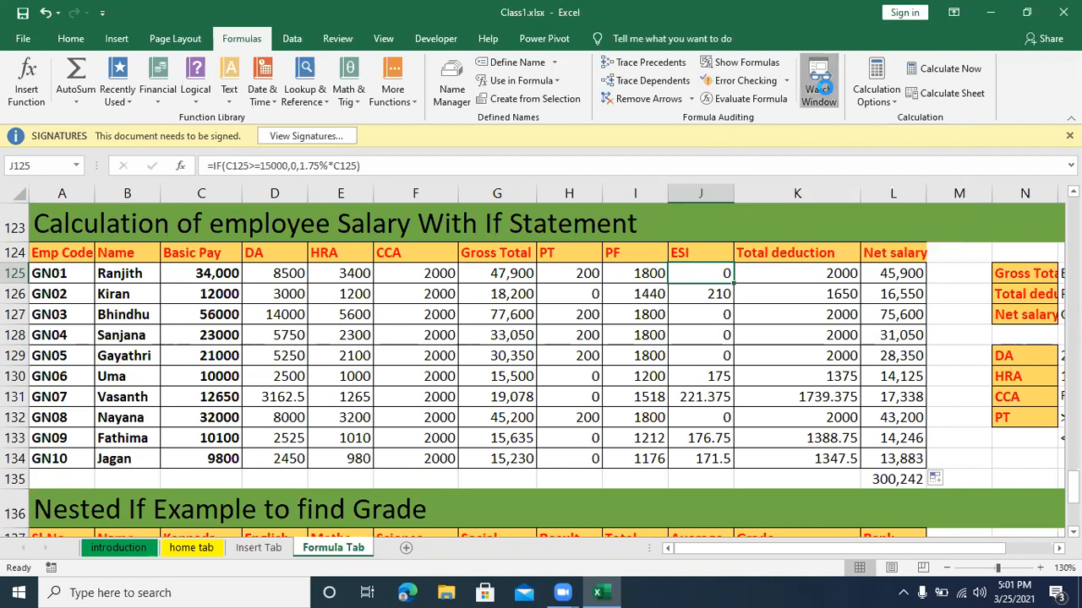
{"action": "left_click", "coordinate": [602, 351]}
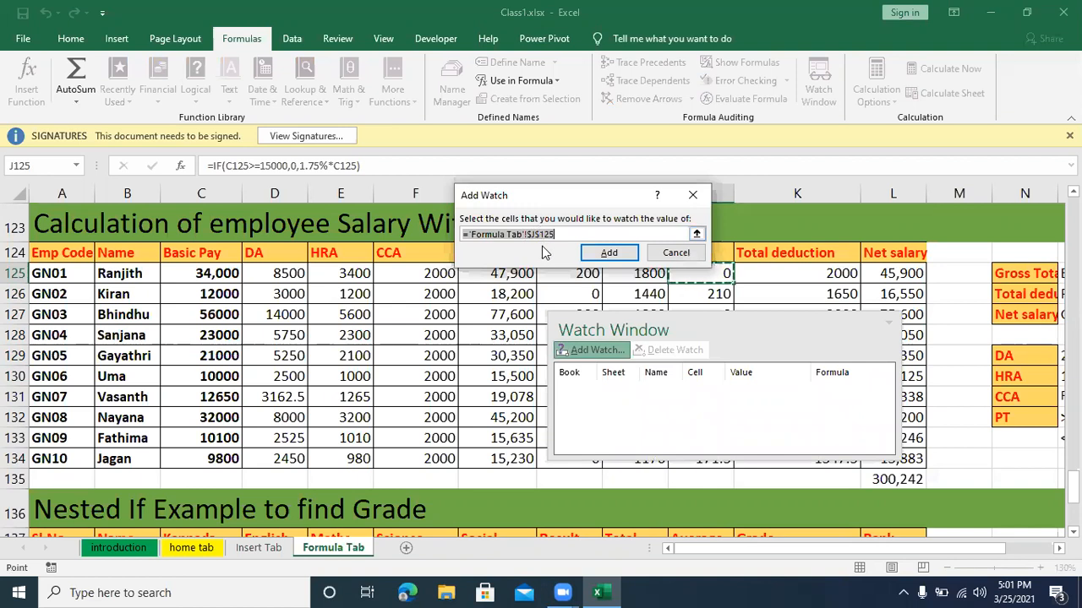
{"action": "left_click", "coordinate": [606, 255]}
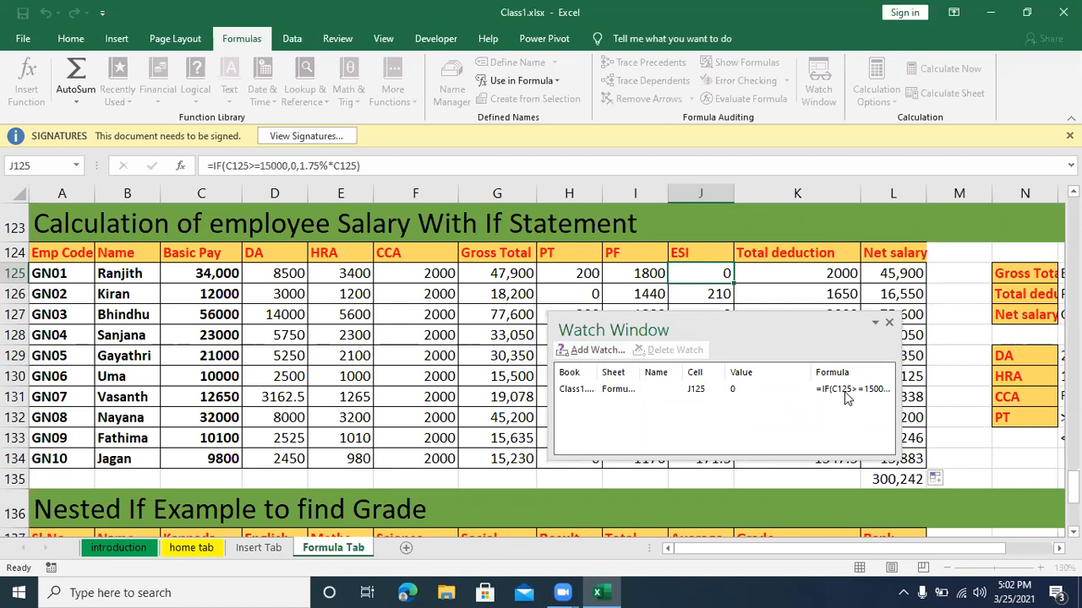
{"action": "left_click", "coordinate": [889, 322]}
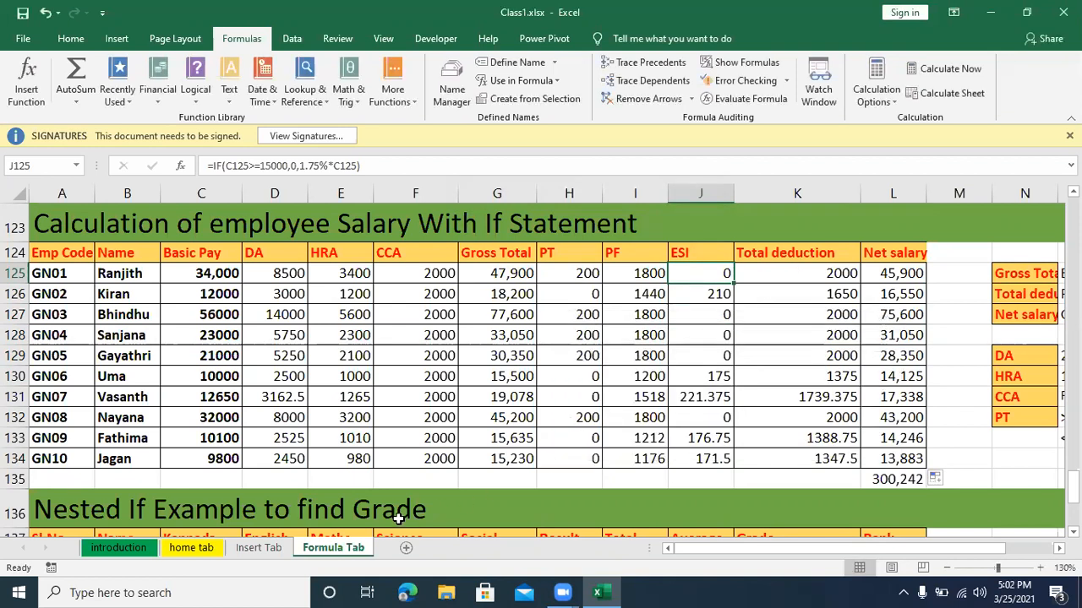
Step: Switch to the introduction sheet, reopen the Watch Window there and move it higher to view the watch on J125
{"action": "left_click", "coordinate": [136, 548]}
{"action": "left_click", "coordinate": [498, 336]}
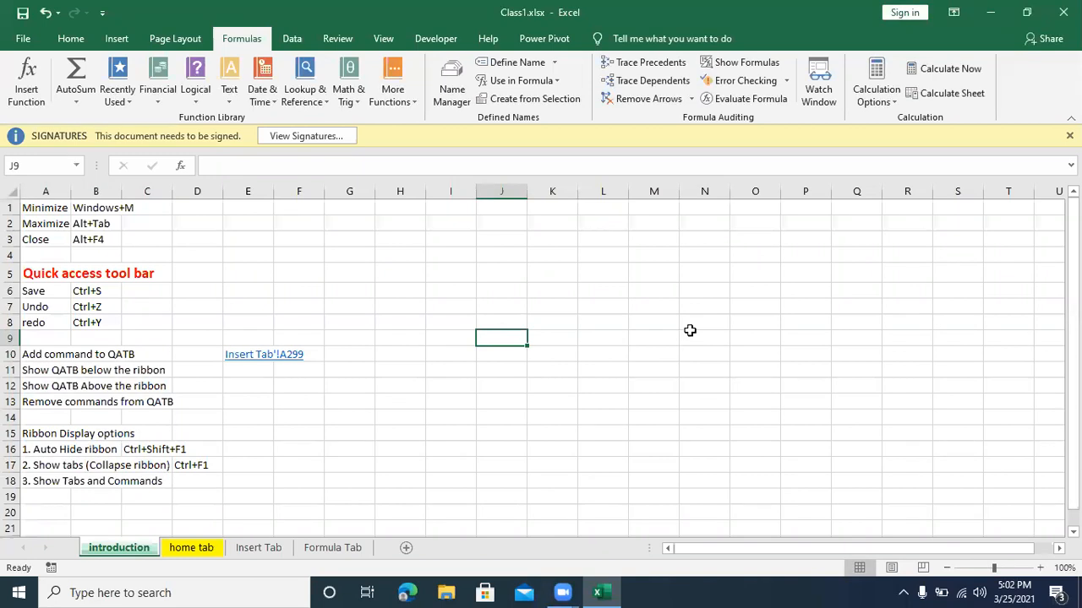
{"action": "left_click", "coordinate": [821, 105]}
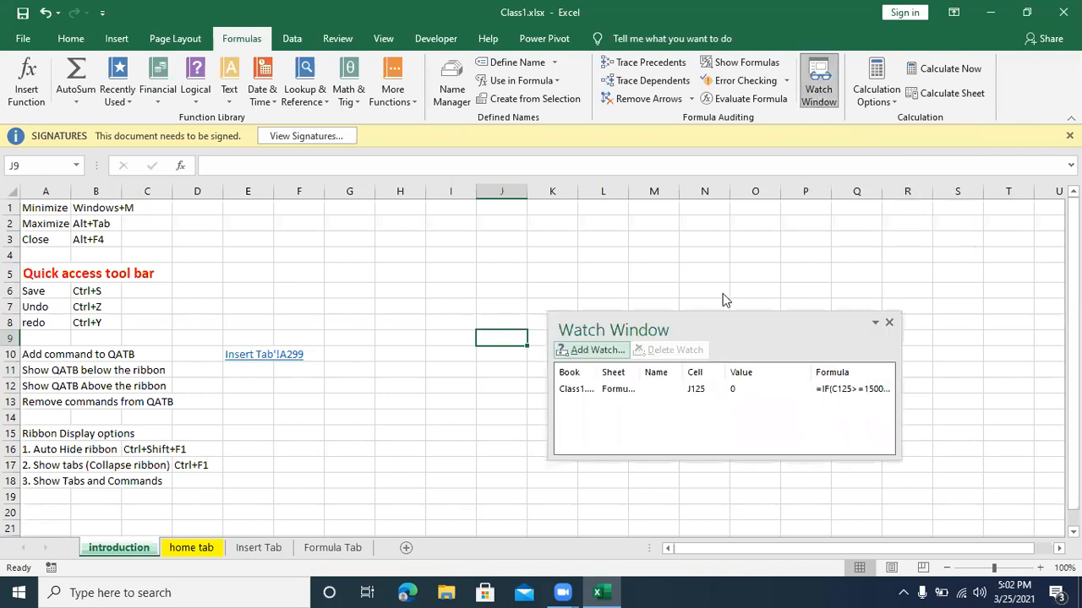
{"action": "left_click_drag", "start_coordinate": [720, 318], "coordinate": [718, 211]}
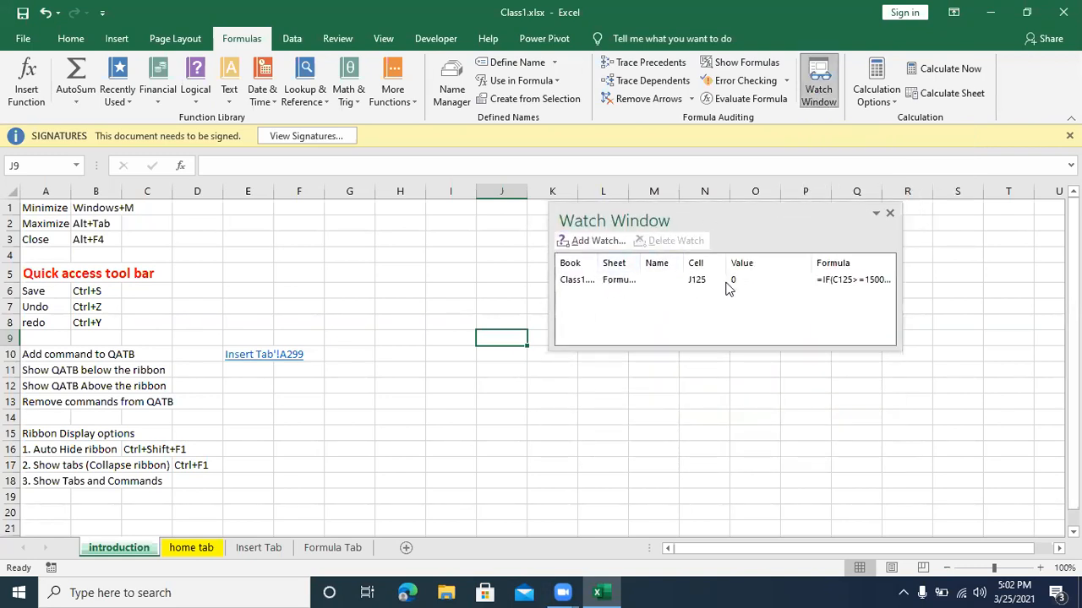
Step: Jump to the watched cell J125 from the Watch Window, delete its watch and close the window
{"action": "double_click", "coordinate": [620, 282]}
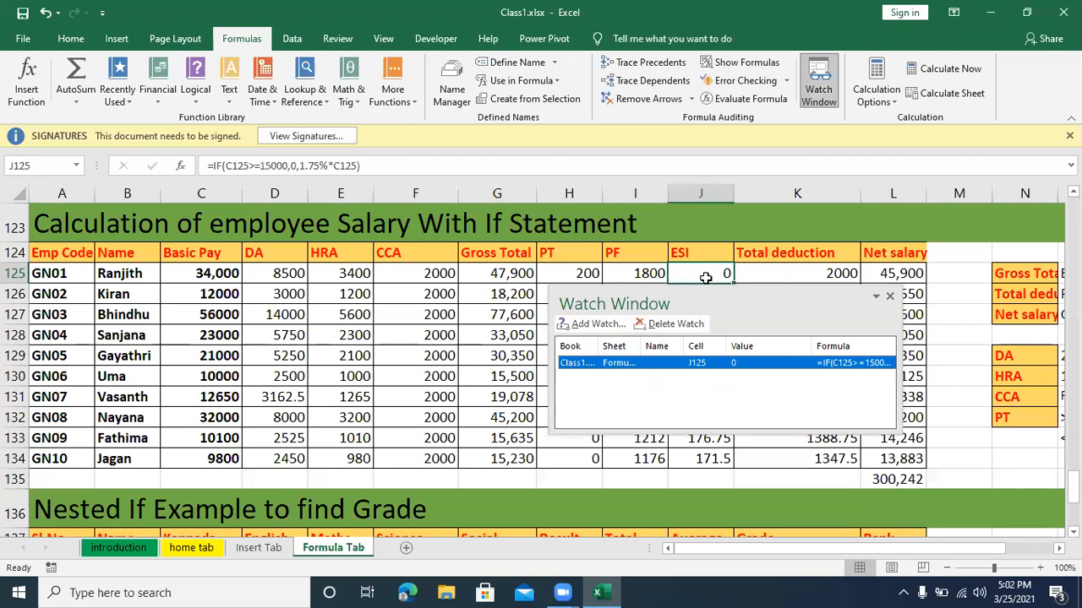
{"action": "left_click", "coordinate": [674, 326]}
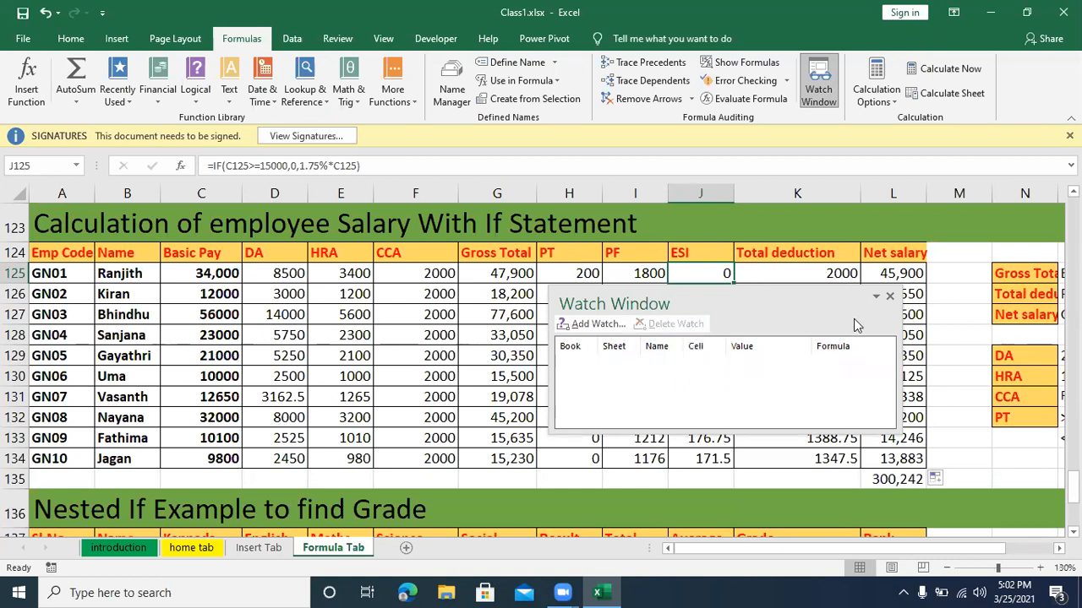
{"action": "left_click", "coordinate": [889, 296]}
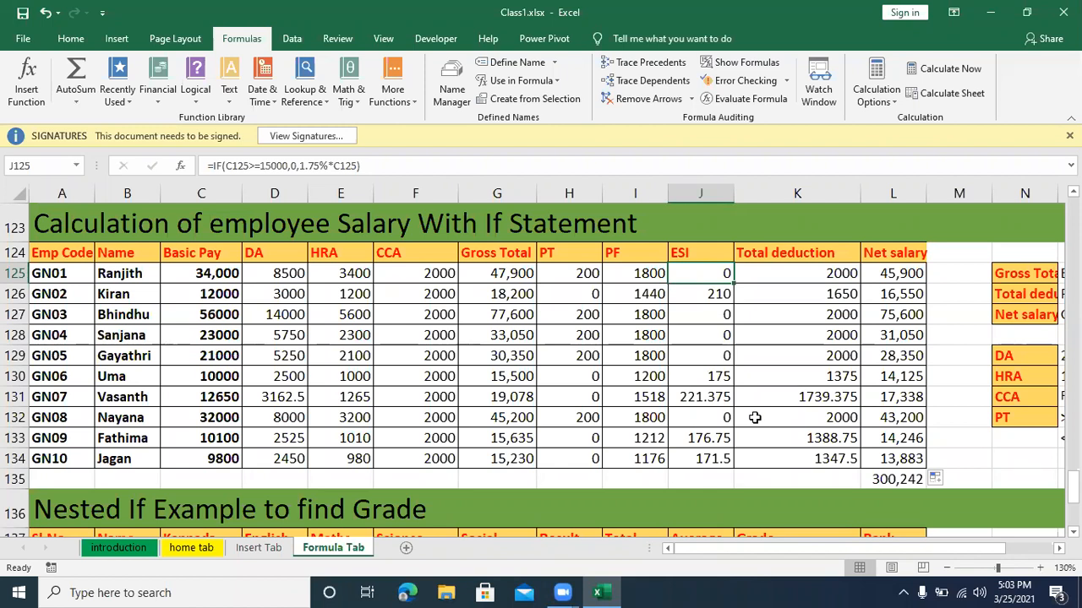
Step: Insert a new blank worksheet and move it after the Formula Tab sheet
{"action": "left_click", "coordinate": [290, 38]}
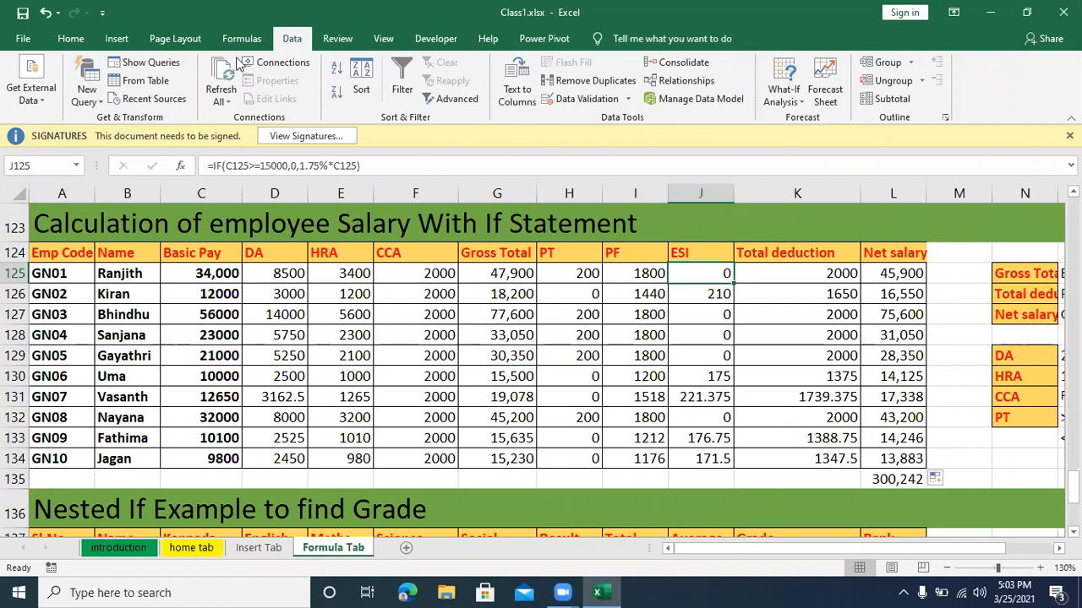
{"action": "left_click", "coordinate": [406, 550]}
{"action": "left_click", "coordinate": [548, 361]}
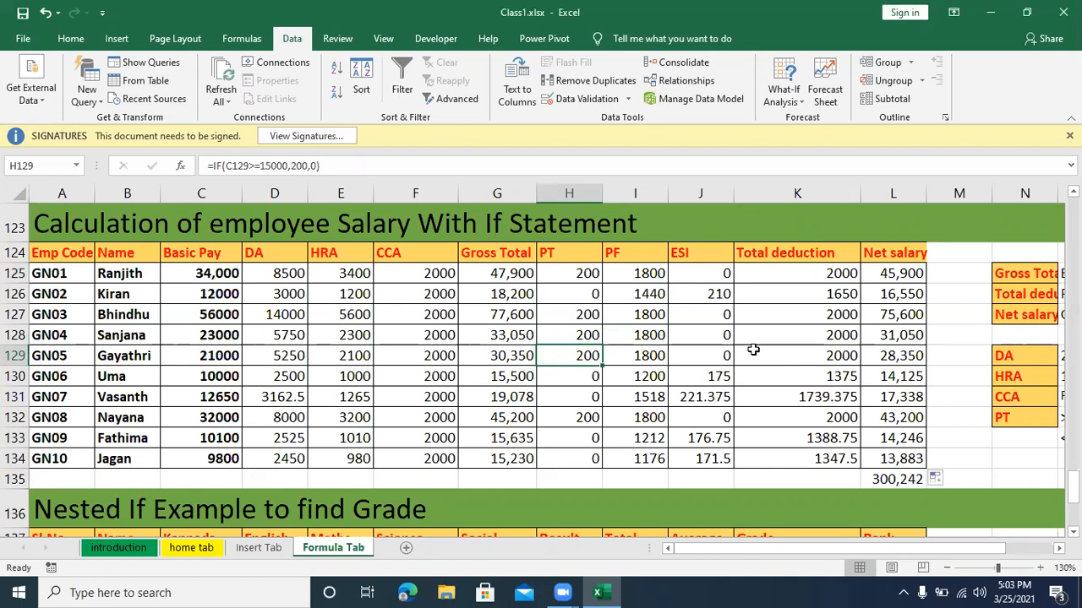
{"action": "key", "text": "shift+F11"}
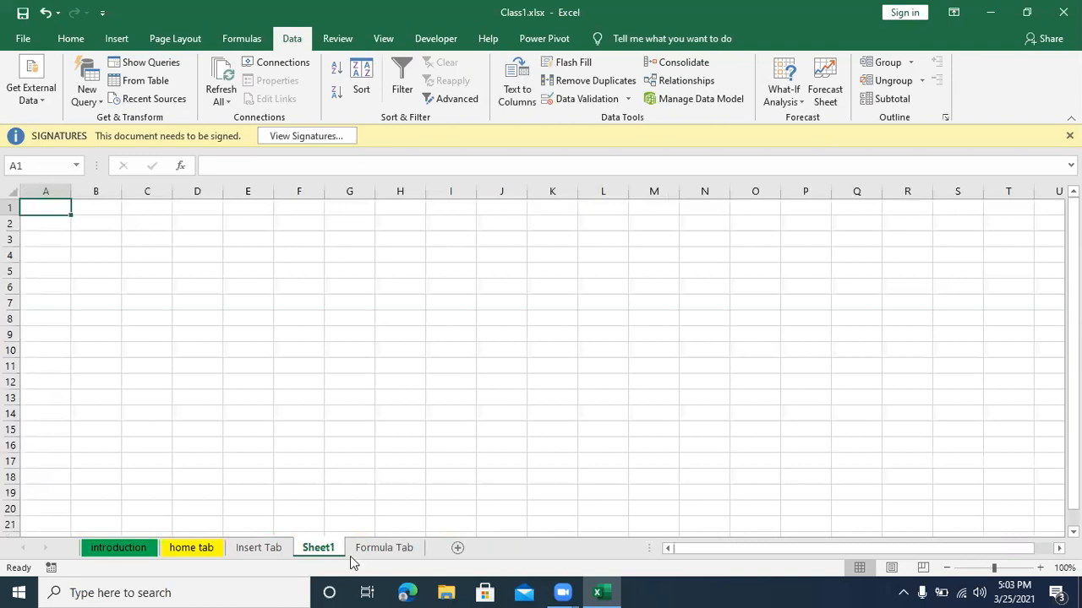
{"action": "left_click_drag", "start_coordinate": [326, 550], "coordinate": [429, 531]}
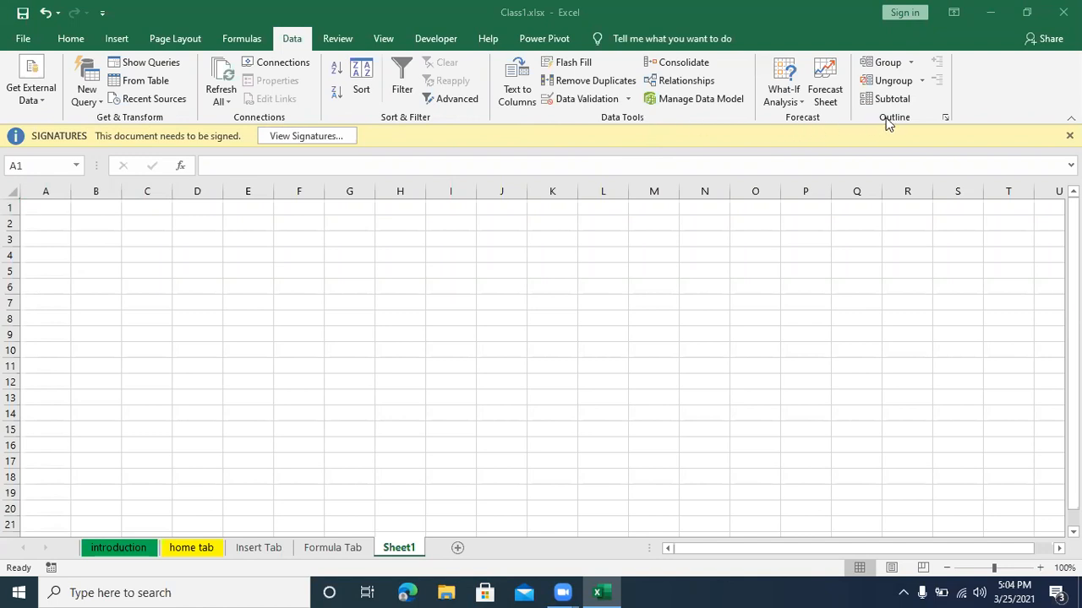
{"action": "left_click", "coordinate": [44, 103]}
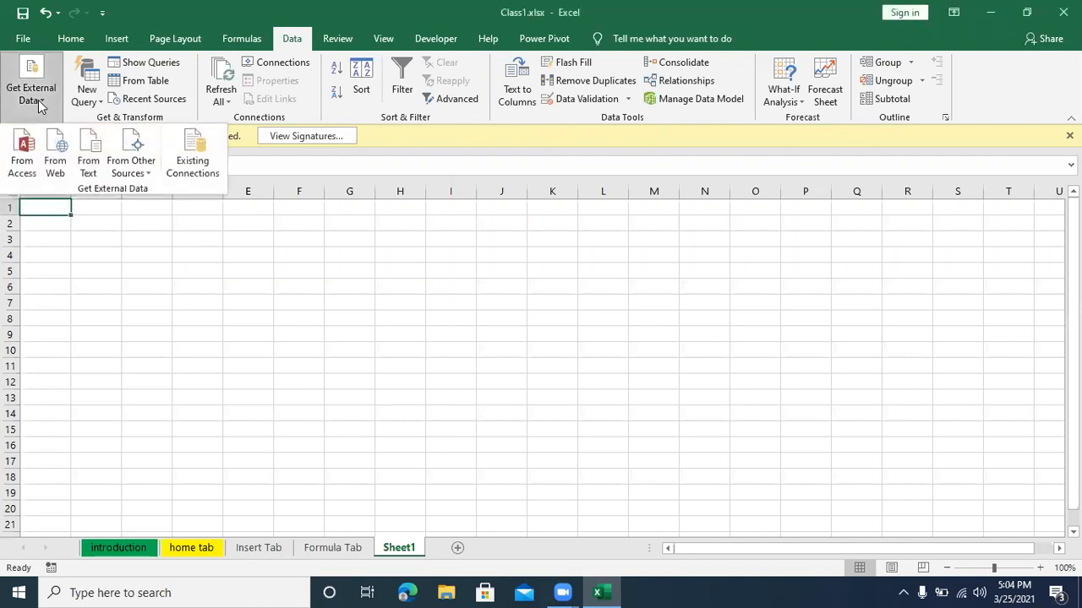
{"action": "left_click", "coordinate": [164, 292]}
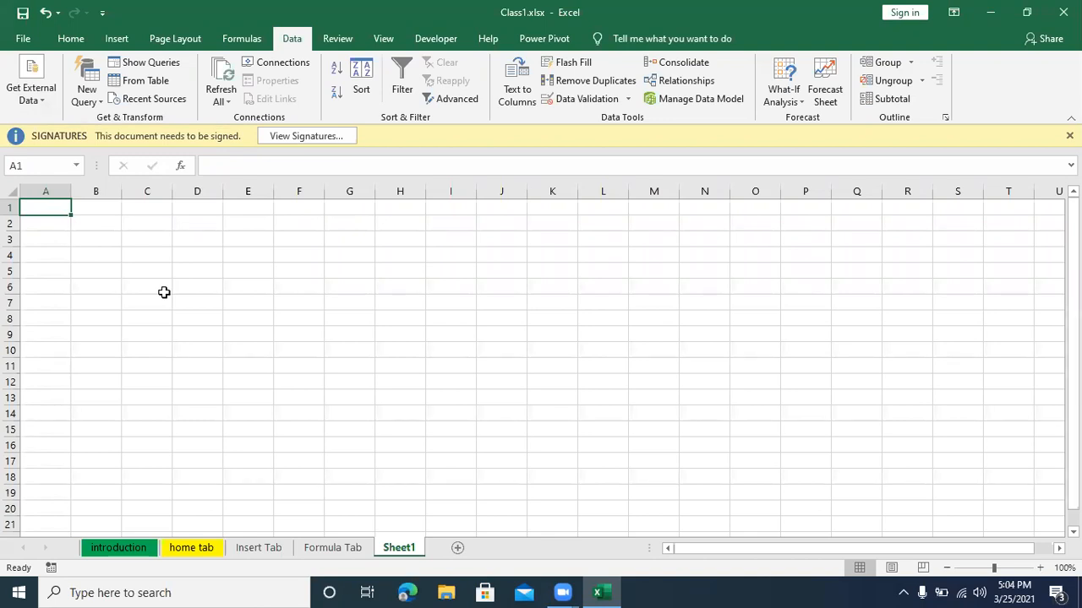
{"action": "left_click", "coordinate": [240, 40]}
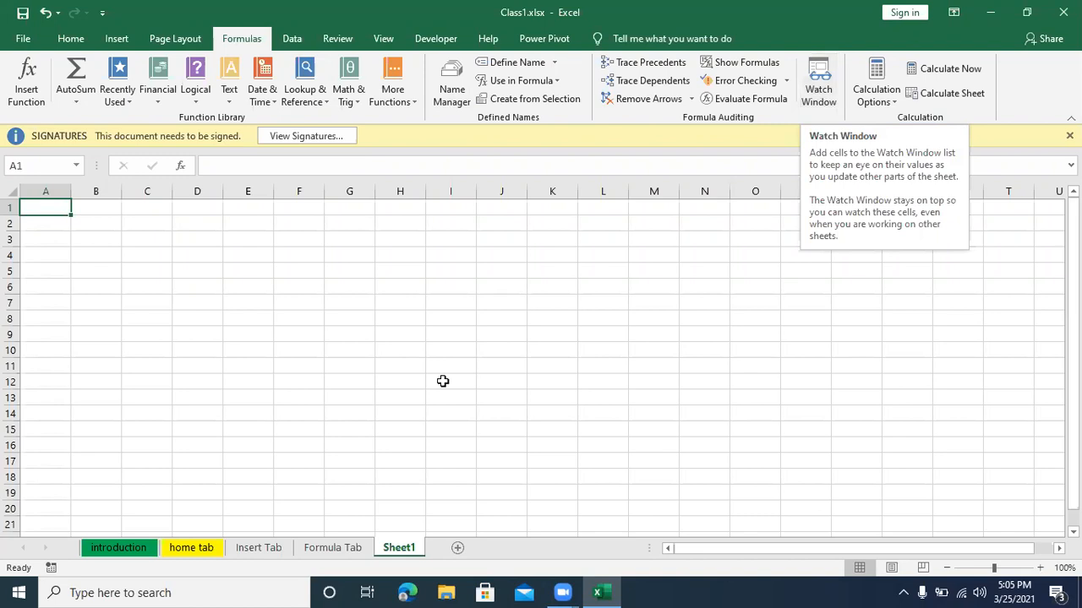
{"action": "left_click", "coordinate": [291, 39]}
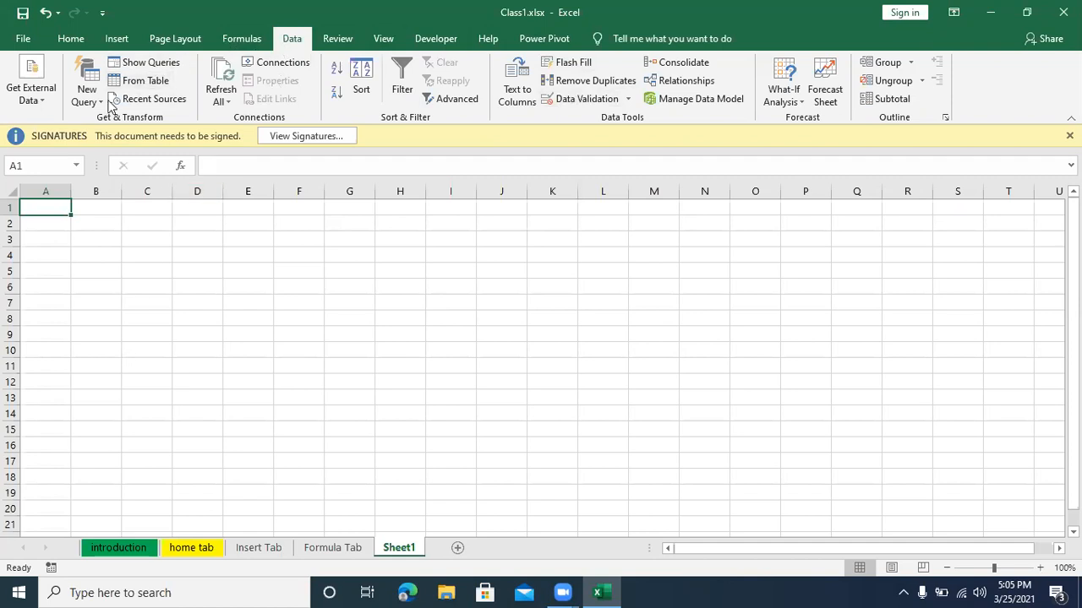
{"action": "left_click", "coordinate": [38, 106]}
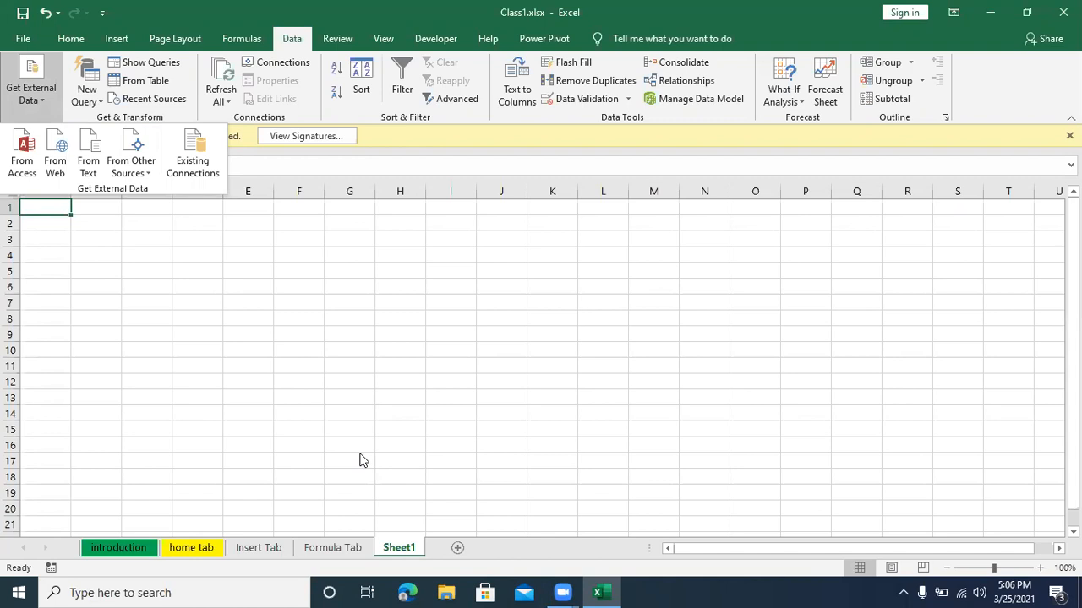
{"action": "left_click", "coordinate": [123, 274]}
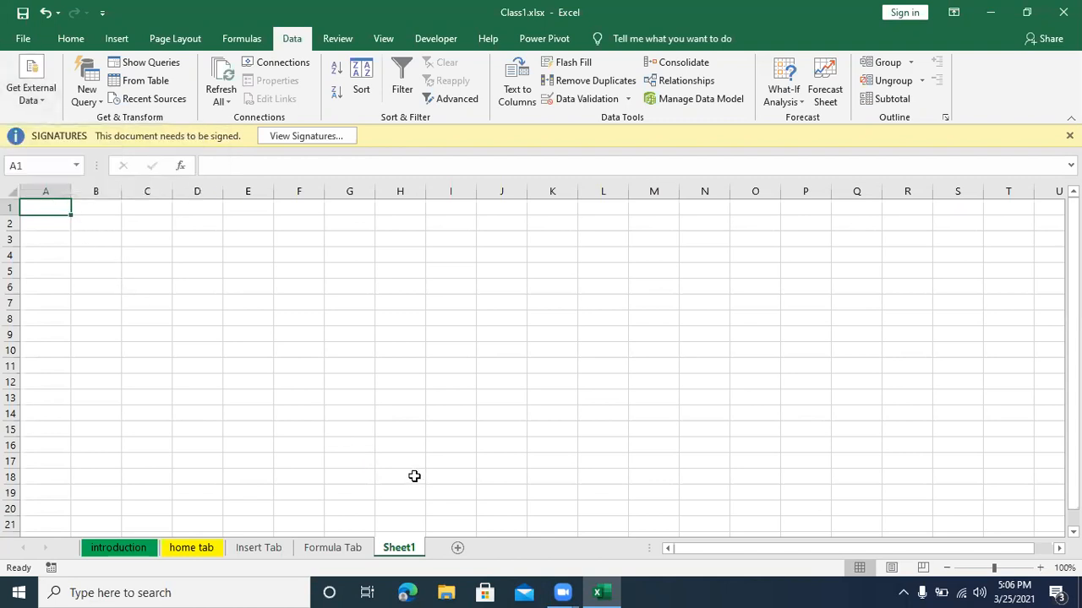
Step: Enter the heading "From Text" in cell A1 of the new sheet
{"action": "type", "text": "From"}
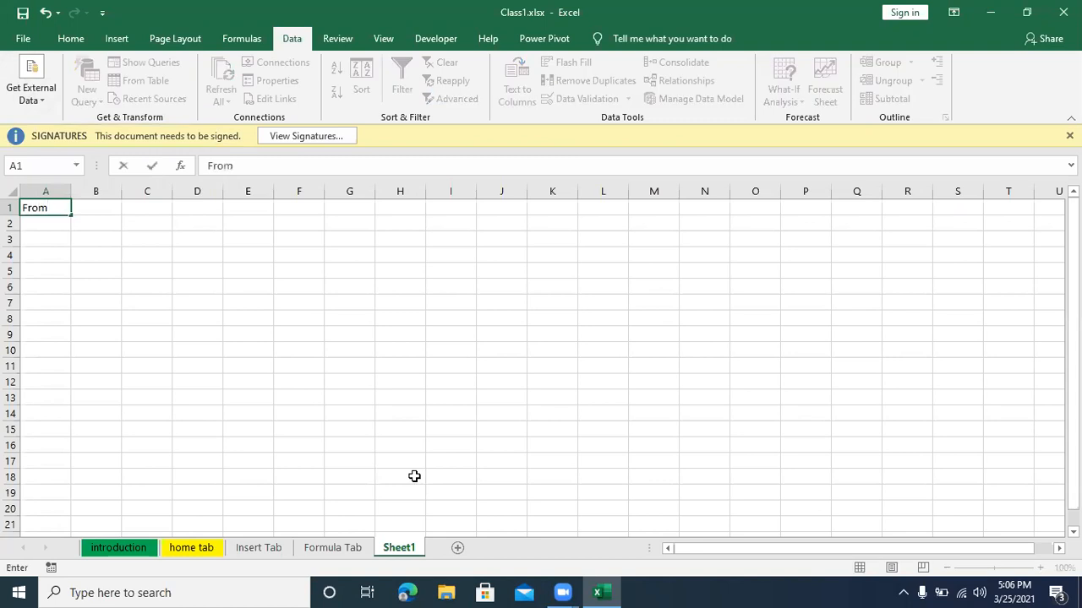
{"action": "type", "text": " Text"}
{"action": "key", "text": "Return"}
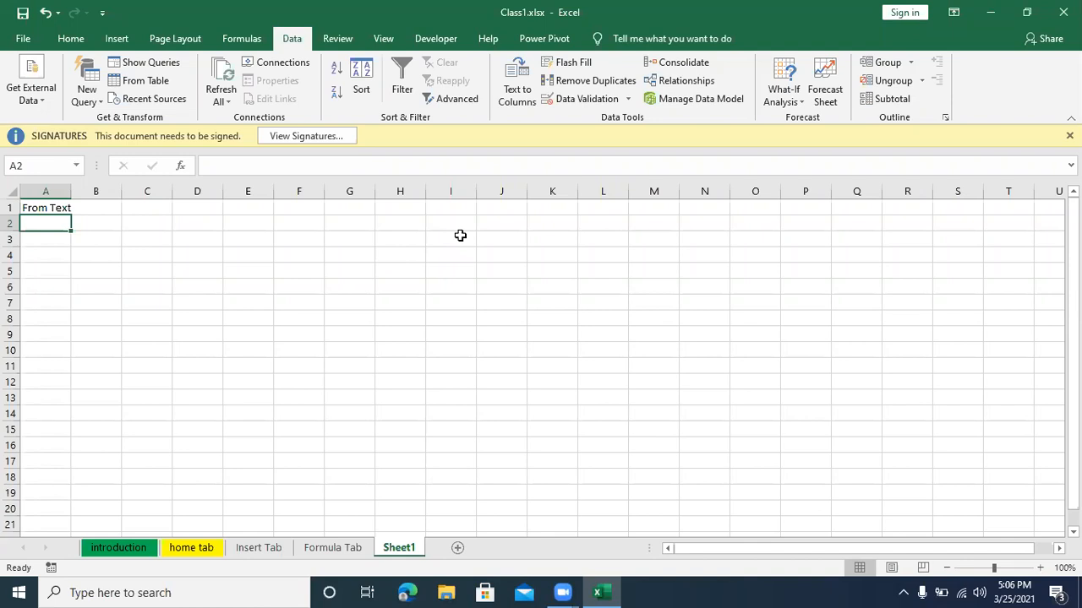
{"action": "left_click", "coordinate": [313, 333]}
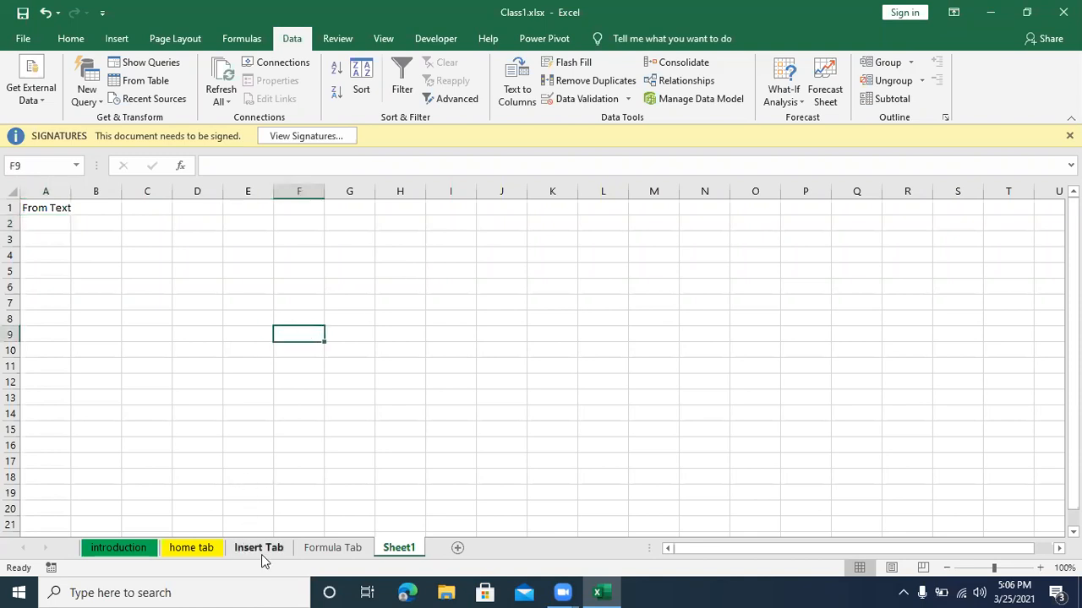
Step: Copy the Sl.No. to Social columns of the If & And result table, A97:G107, on the Formula Tab sheet
{"action": "left_click", "coordinate": [260, 547]}
{"action": "left_click", "coordinate": [326, 548]}
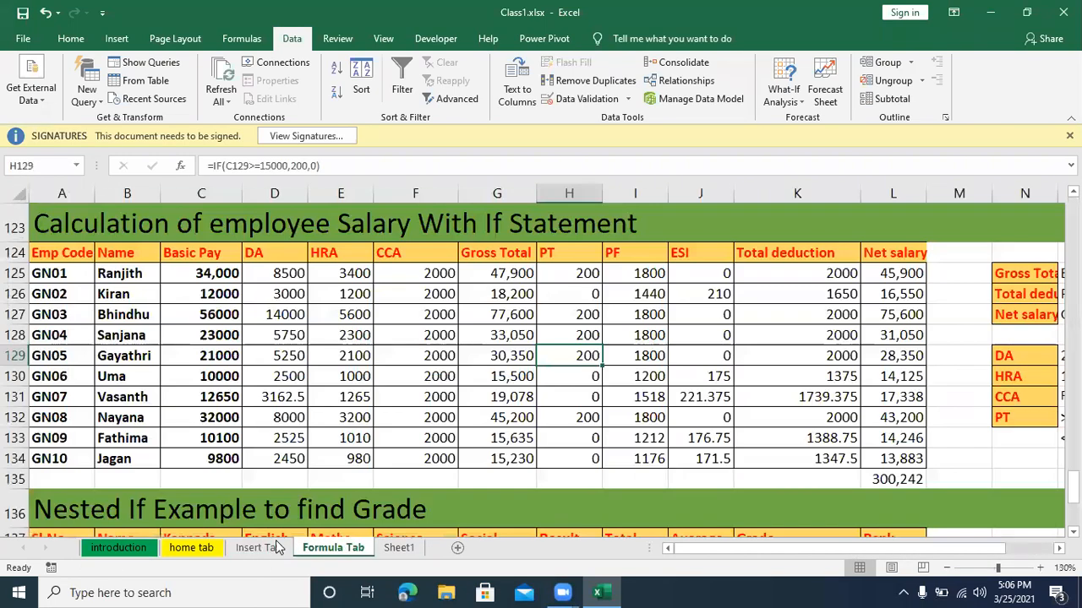
{"action": "scroll", "coordinate": [223, 390], "scroll_direction": "up", "scroll_amount": 5}
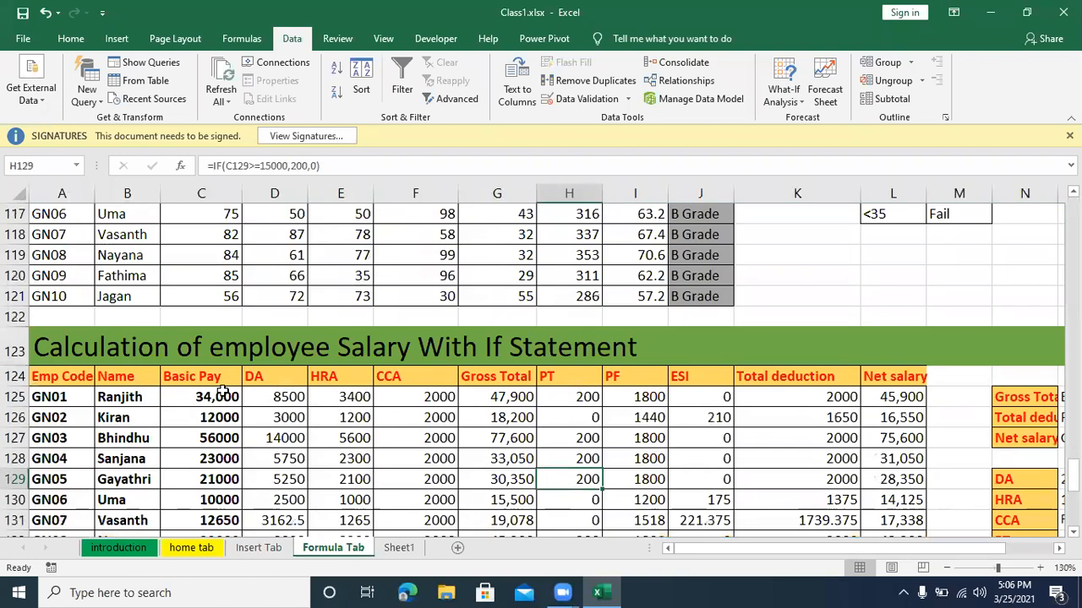
{"action": "scroll", "coordinate": [80, 372], "scroll_direction": "up", "scroll_amount": 4}
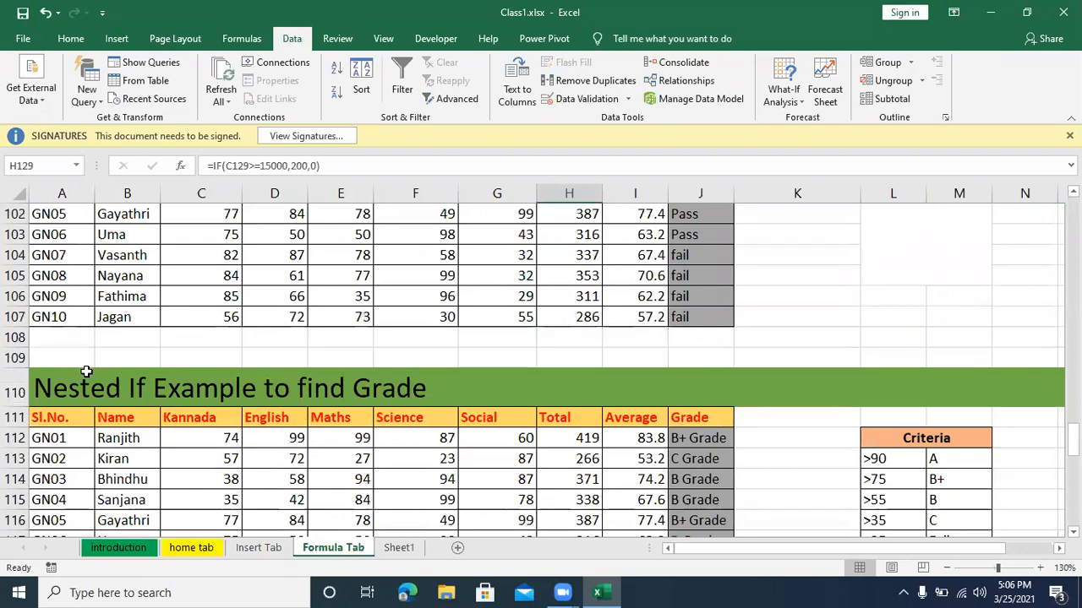
{"action": "left_click_drag", "start_coordinate": [54, 258], "coordinate": [594, 459]}
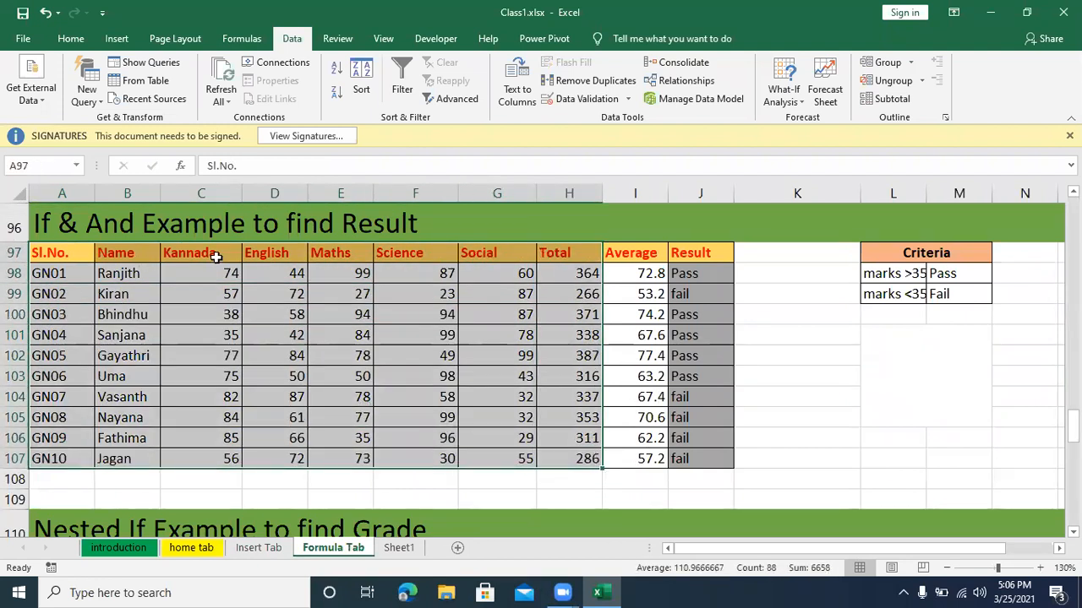
{"action": "left_click_drag", "start_coordinate": [52, 258], "coordinate": [498, 459]}
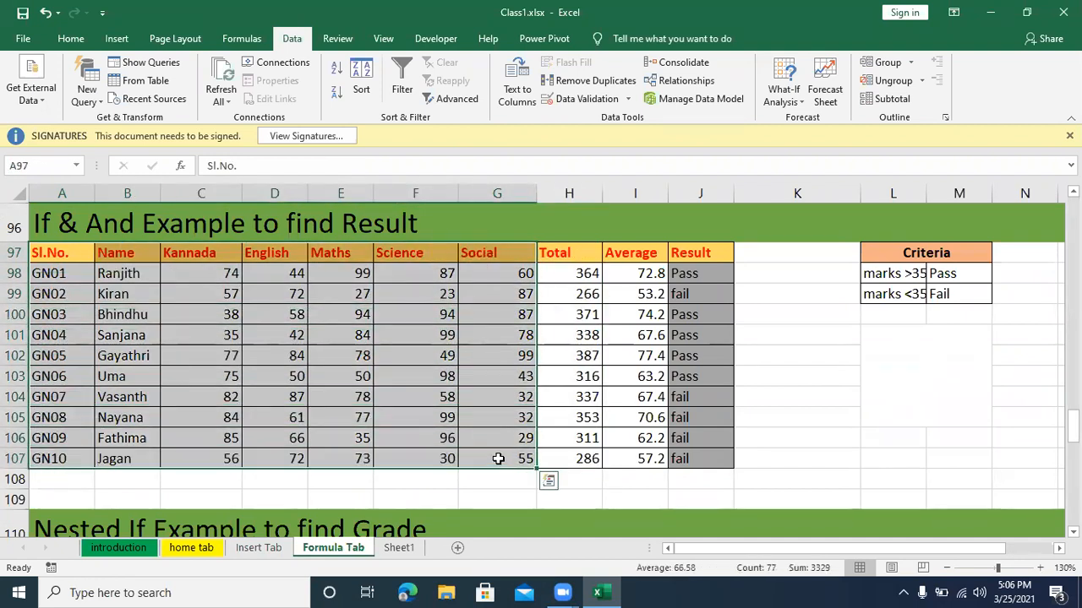
{"action": "key", "text": "ctrl+c"}
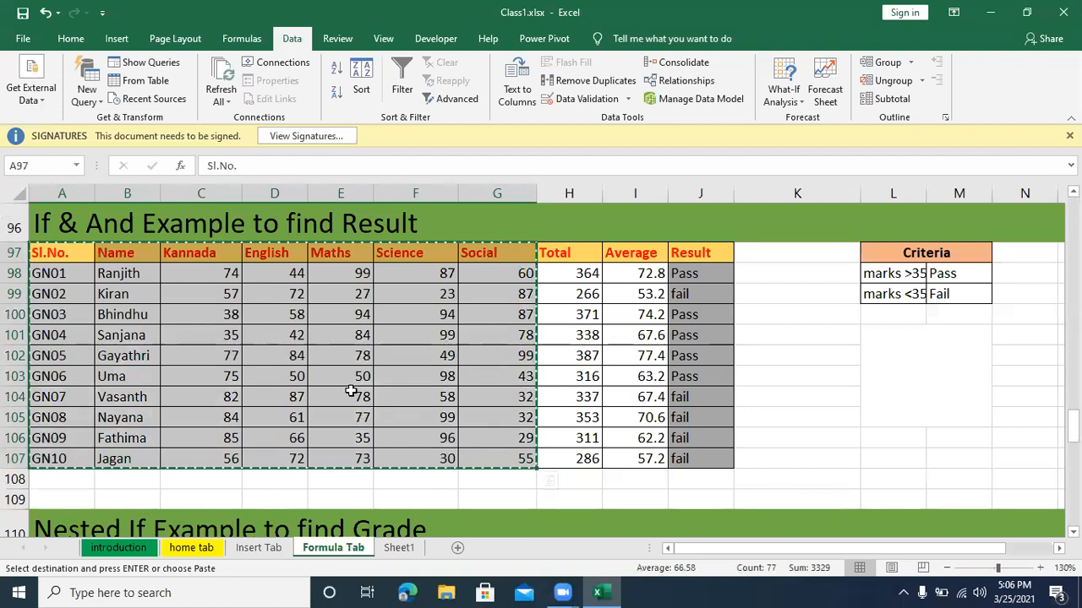
Step: Minimize the workbook and create a new text document named notepad.txt on the Windows desktop
{"action": "left_click", "coordinate": [996, 11]}
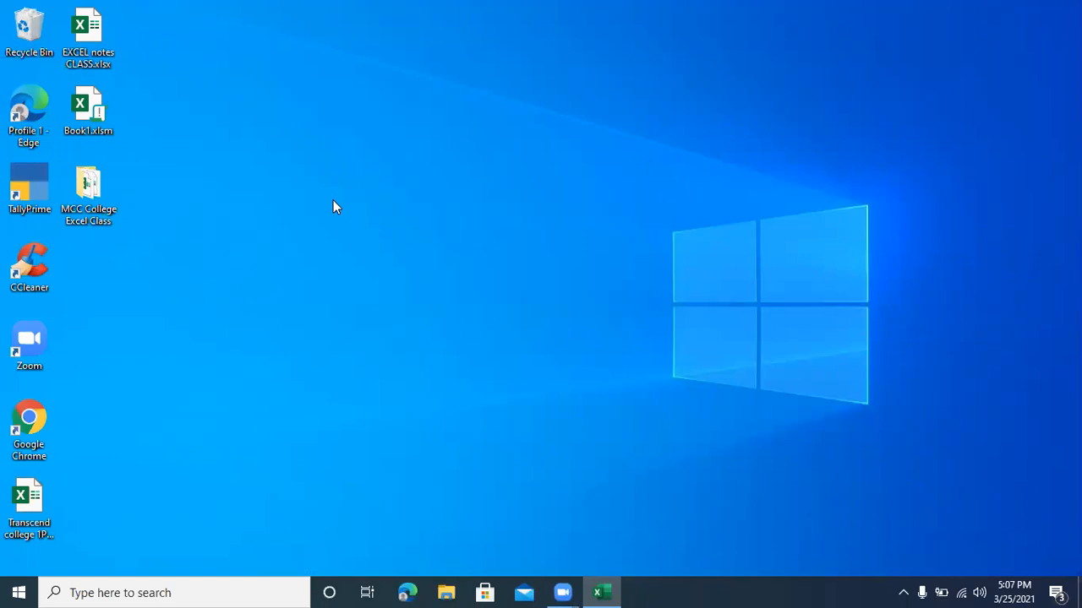
{"action": "right_click", "coordinate": [333, 200]}
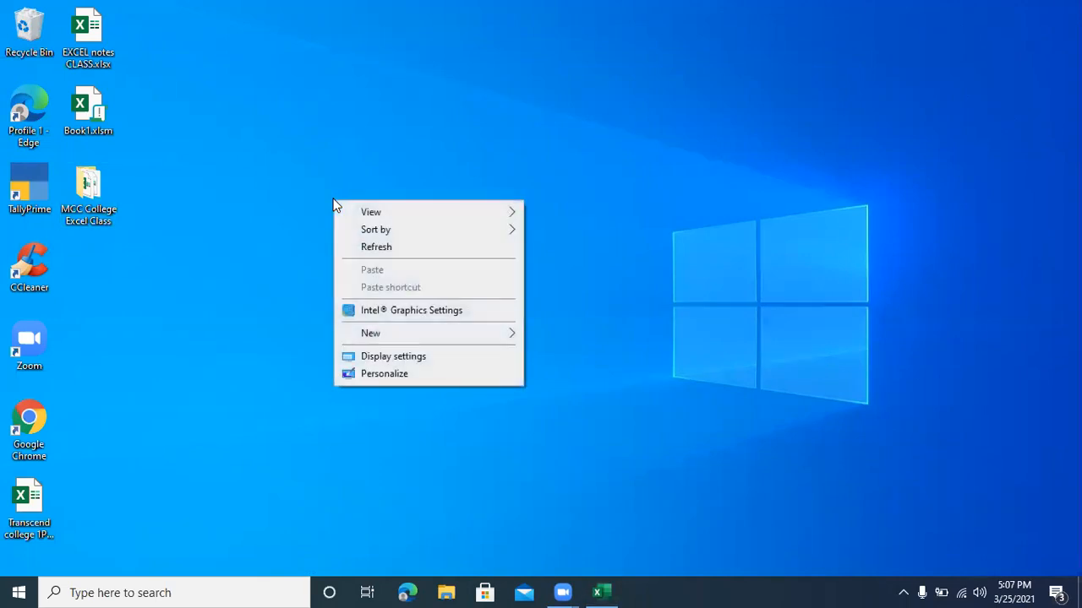
{"action": "mouse_move", "coordinate": [402, 338]}
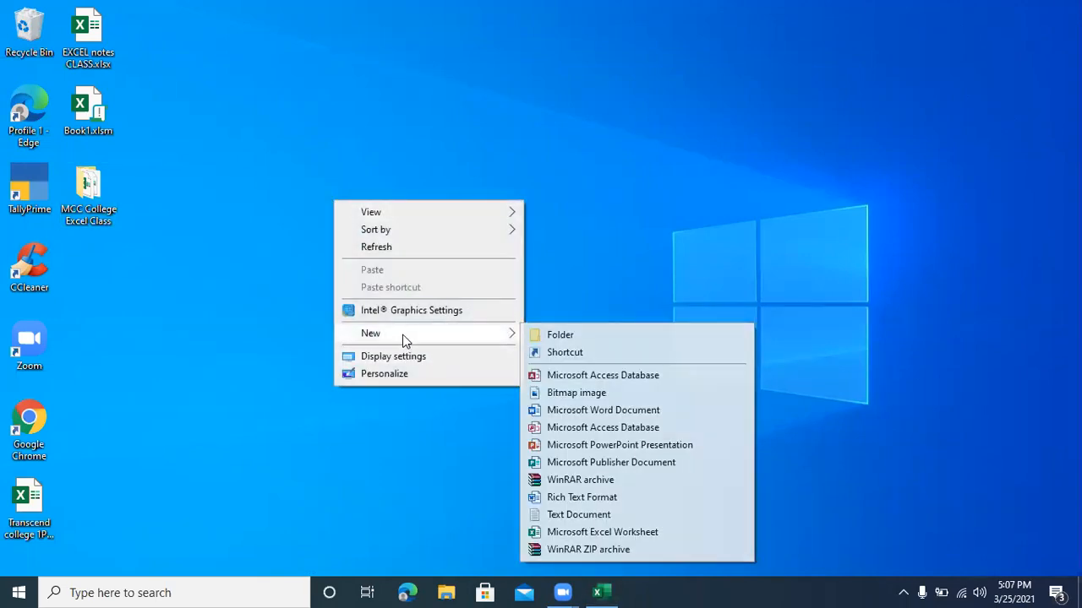
{"action": "right_click", "coordinate": [260, 73]}
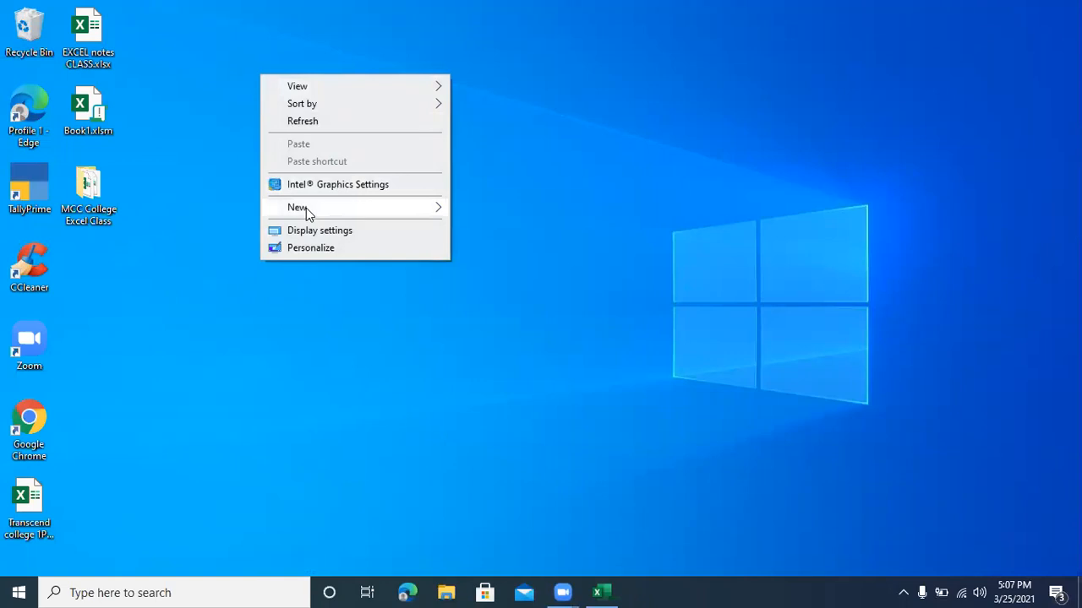
{"action": "mouse_move", "coordinate": [306, 208]}
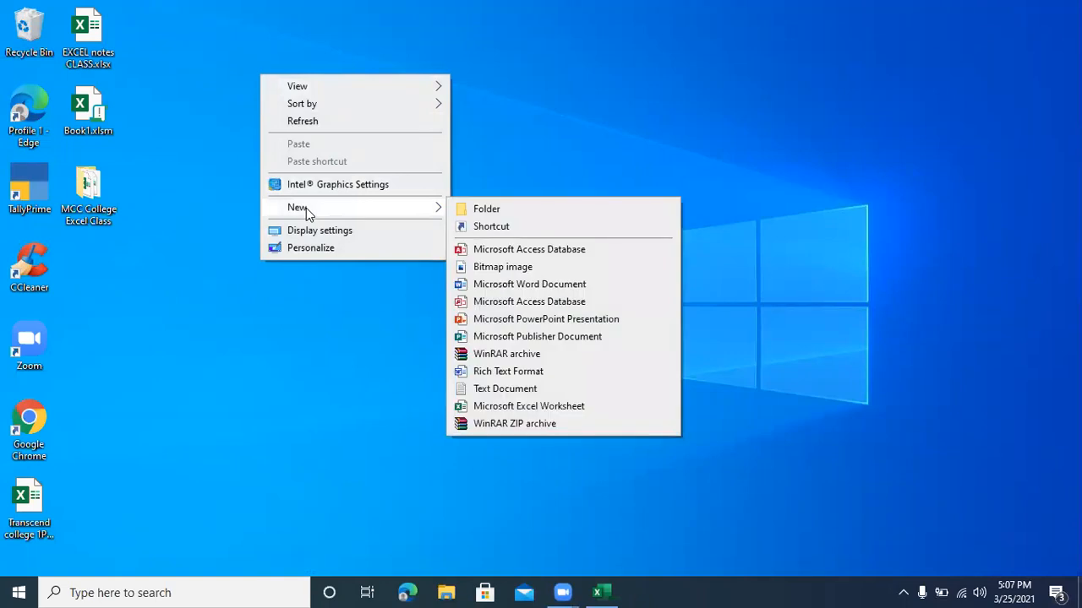
{"action": "left_click", "coordinate": [481, 390]}
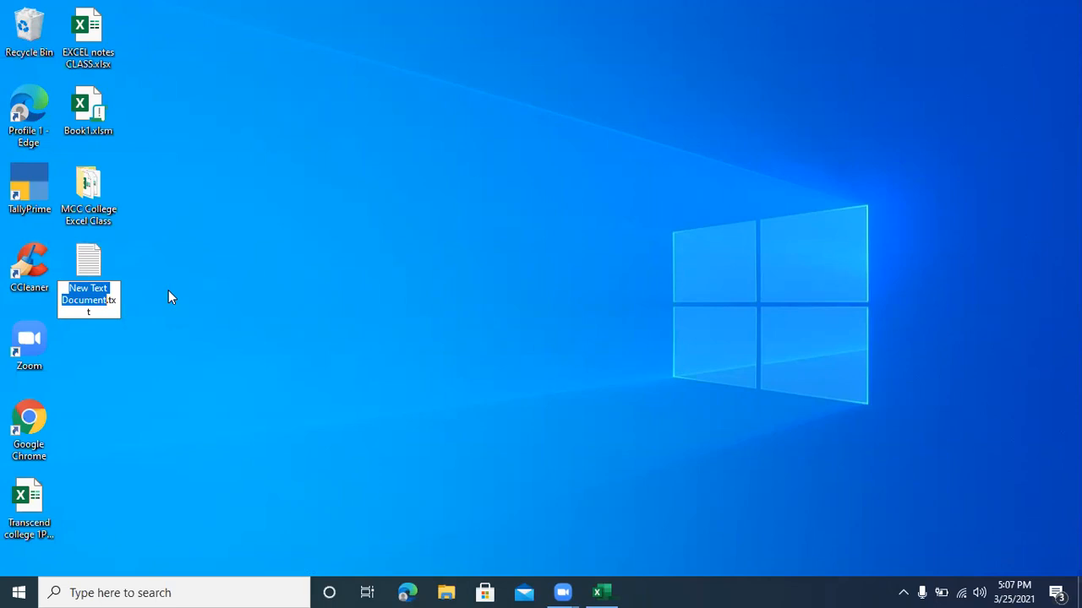
{"action": "type", "text": "notepad"}
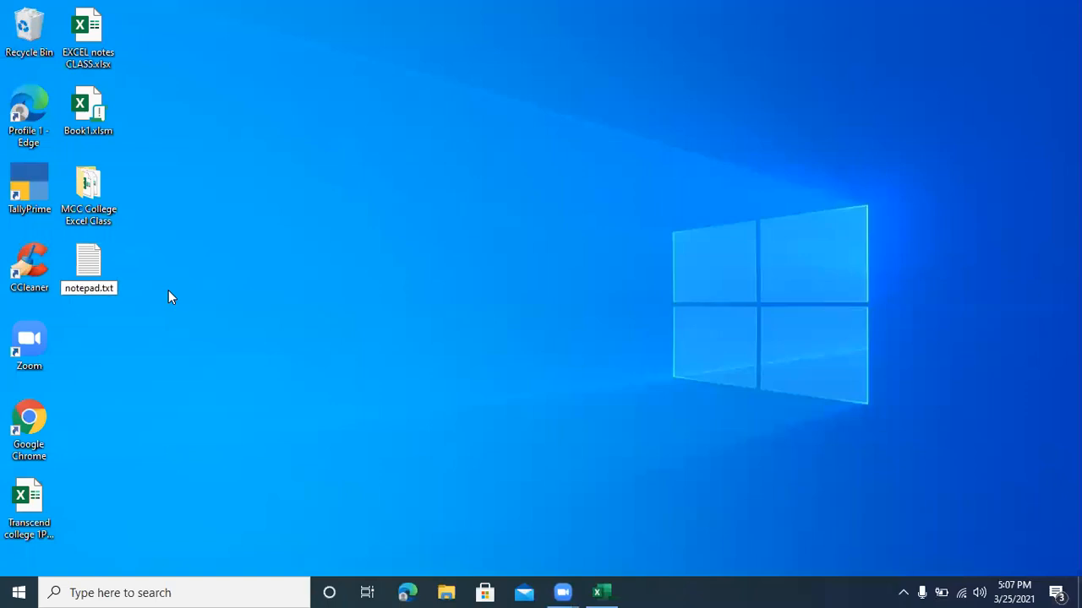
{"action": "key", "text": "Return"}
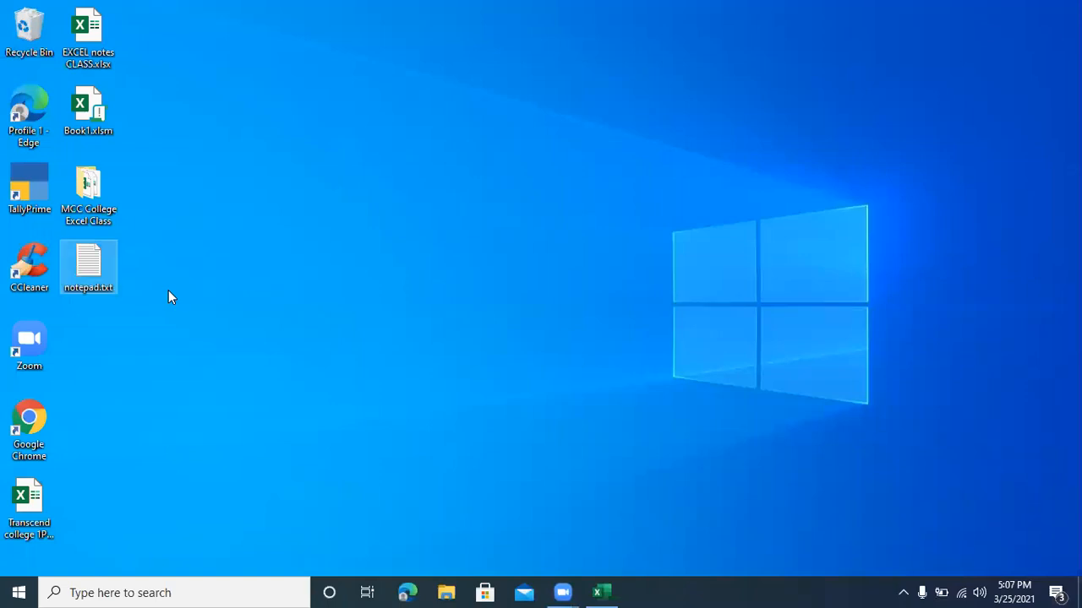
Step: Paste the copied marks table into notepad.txt, save and close the file, and switch back to Excel
{"action": "key", "text": "Return"}
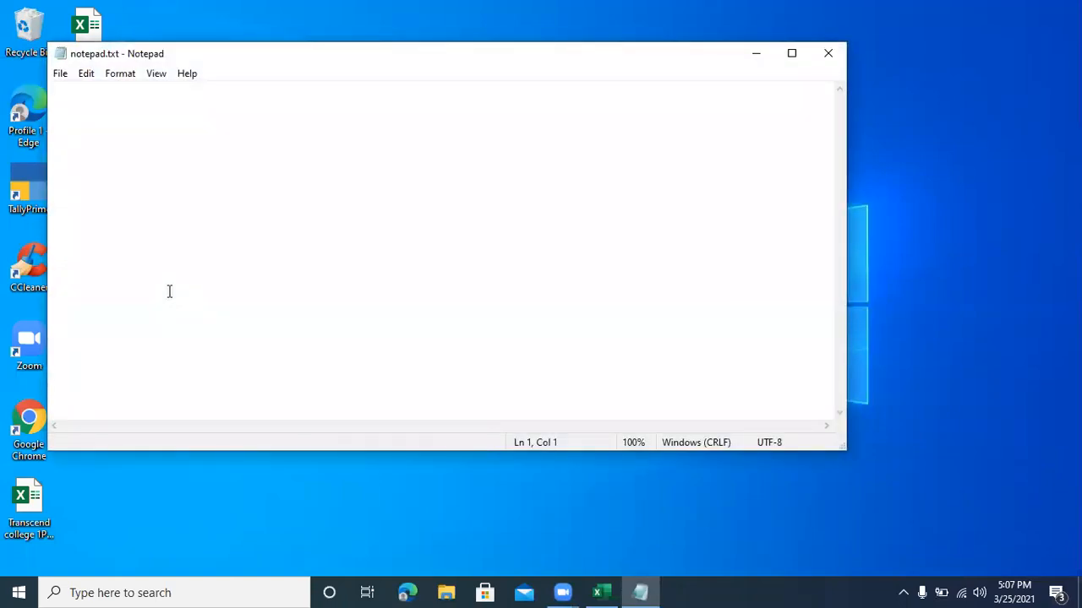
{"action": "key", "text": "ctrl+v"}
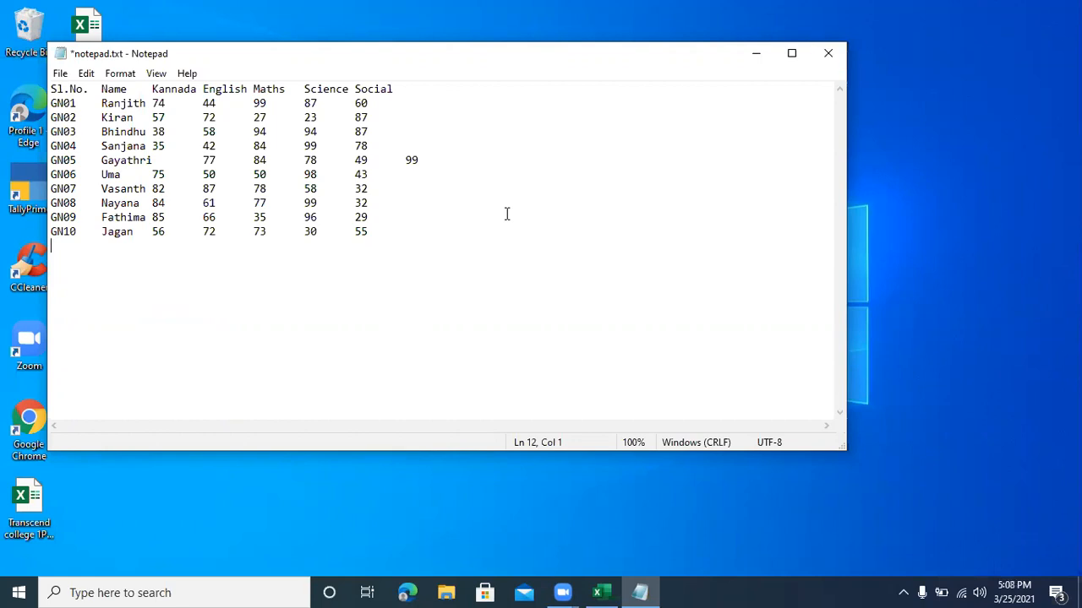
{"action": "key", "text": "ctrl+s"}
{"action": "left_click", "coordinate": [828, 54]}
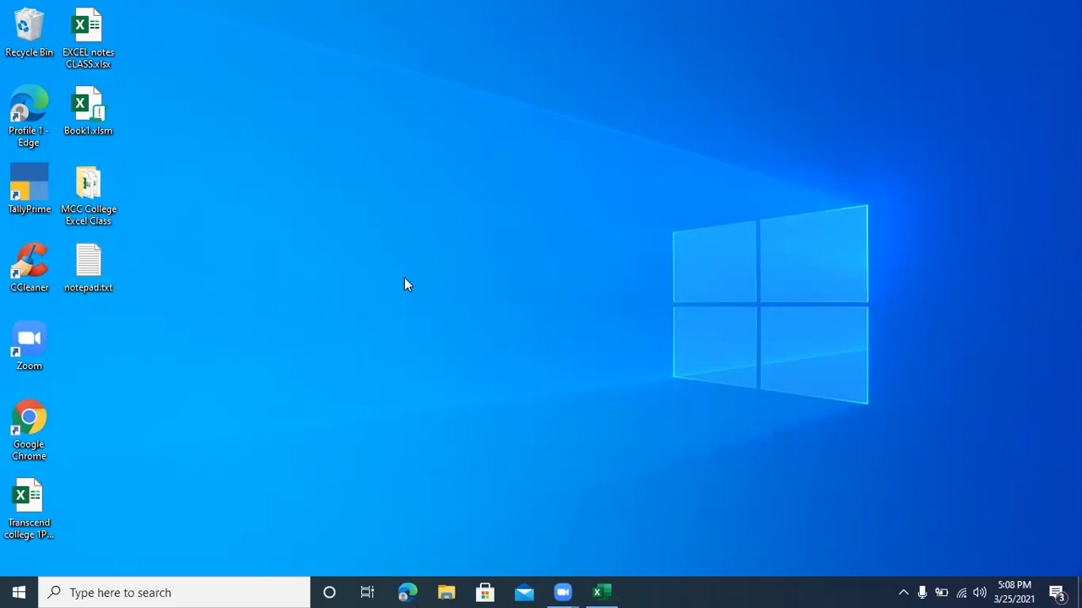
{"action": "left_click", "coordinate": [613, 592]}
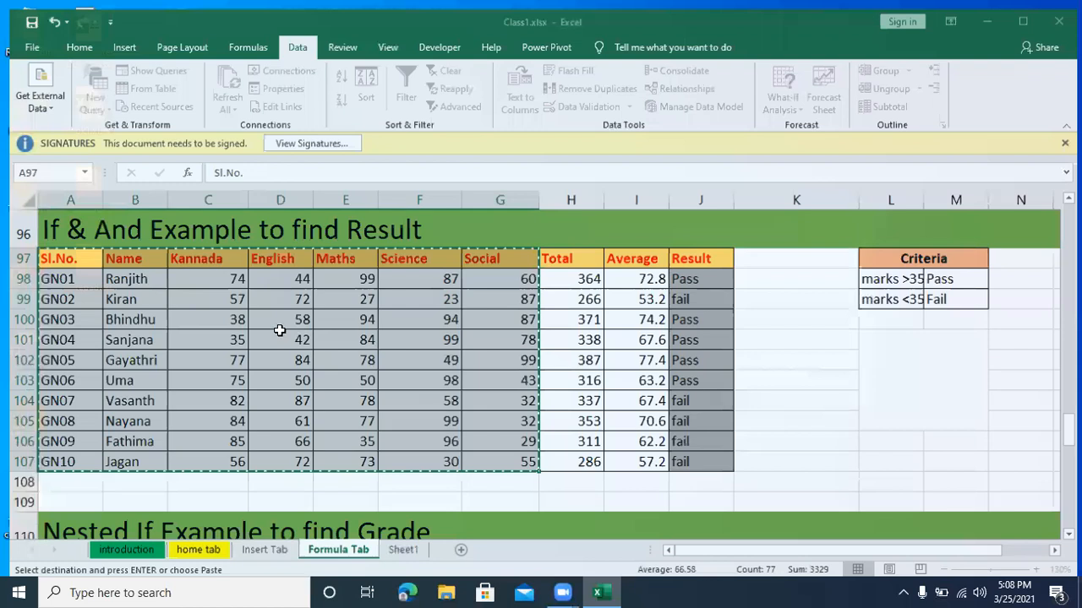
Step: Rename the new sheet Sheet1 as "data tab"
{"action": "left_click", "coordinate": [391, 547]}
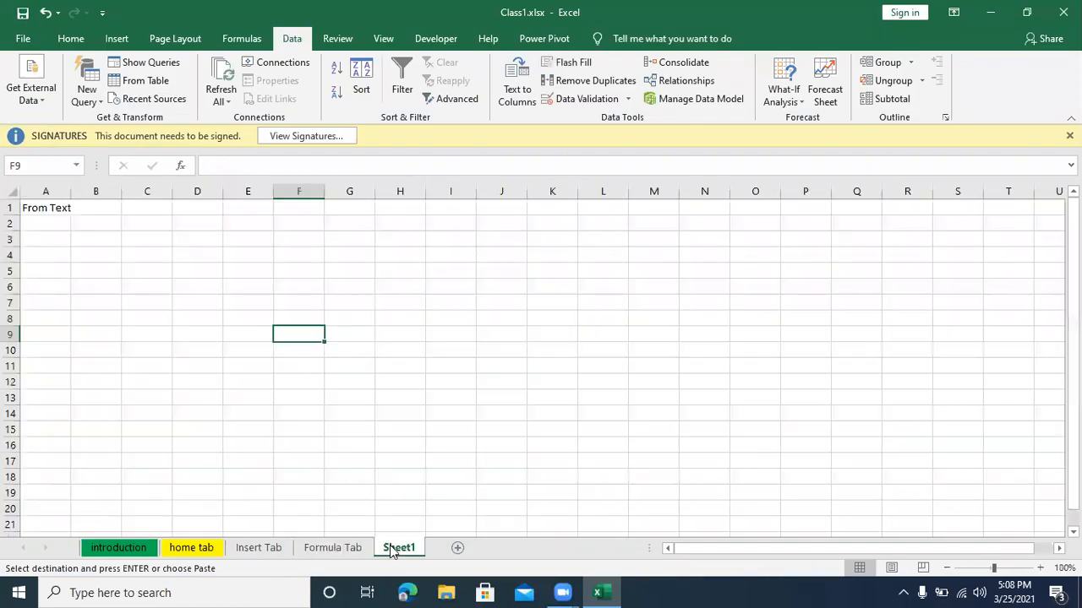
{"action": "double_click", "coordinate": [394, 548]}
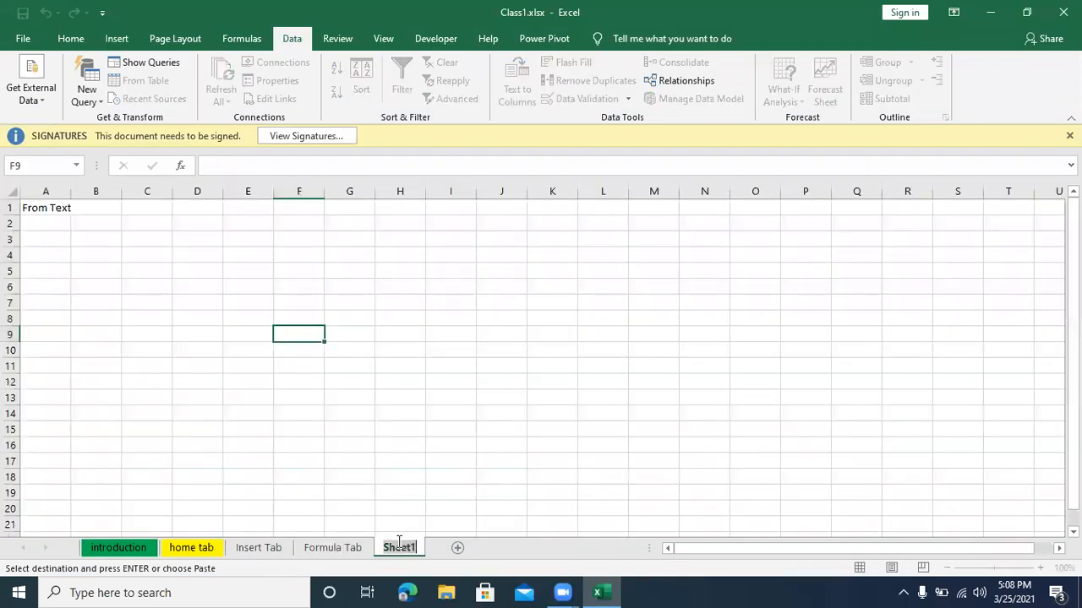
{"action": "type", "text": "data"}
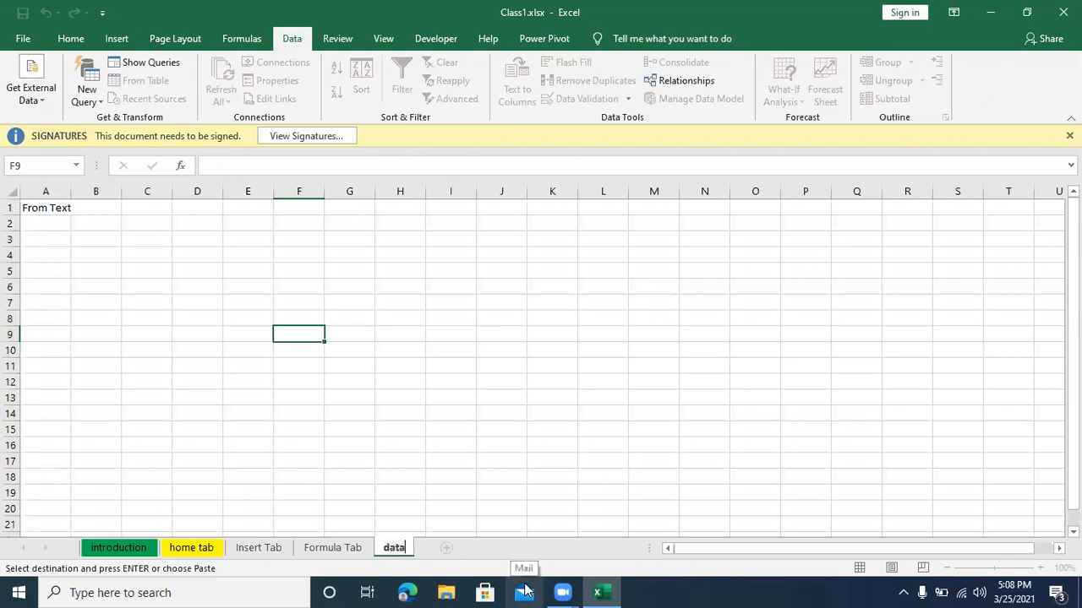
{"action": "type", "text": " tab"}
{"action": "key", "text": "Return"}
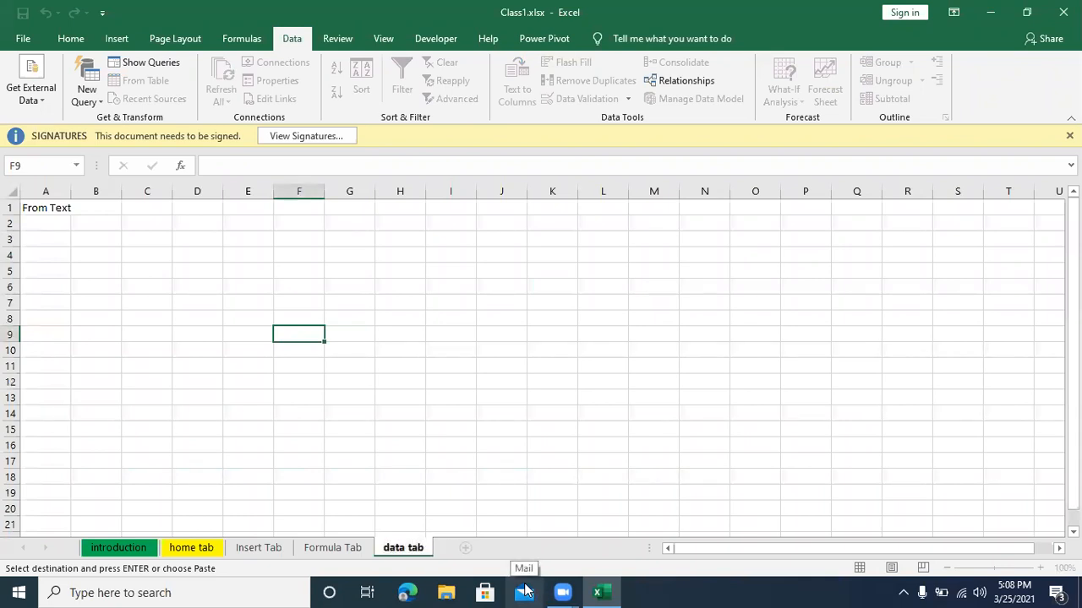
{"action": "left_click", "coordinate": [60, 253]}
{"action": "left_click", "coordinate": [55, 239]}
{"action": "left_click", "coordinate": [135, 249]}
{"action": "left_click", "coordinate": [65, 268]}
{"action": "left_click_drag", "start_coordinate": [218, 266], "coordinate": [229, 268]}
{"action": "left_click", "coordinate": [87, 316]}
{"action": "left_click", "coordinate": [68, 255]}
{"action": "left_click", "coordinate": [63, 240]}
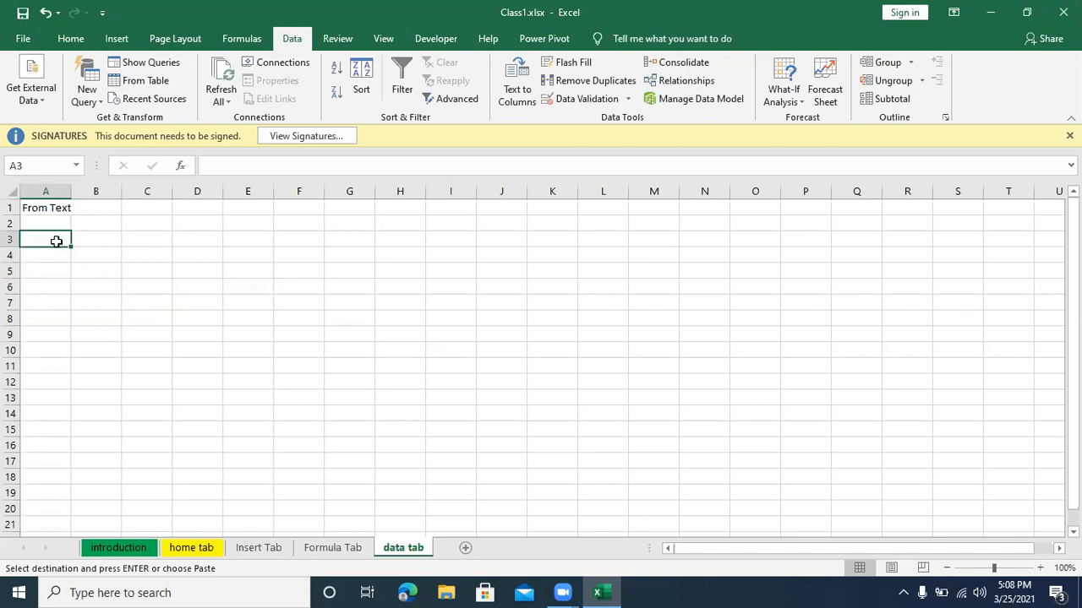
{"action": "left_click", "coordinate": [110, 257]}
Step: Start importing external data from the text file notepad.txt on the Desktop, with cell A3 as the starting cell
{"action": "left_click", "coordinate": [65, 238]}
{"action": "left_click", "coordinate": [46, 103]}
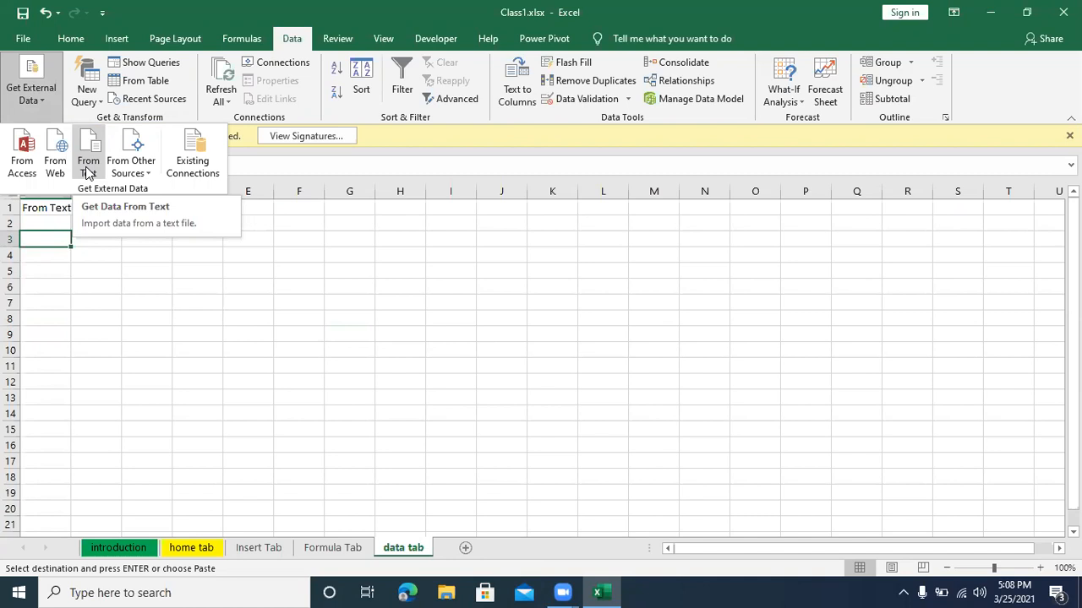
{"action": "left_click", "coordinate": [88, 172]}
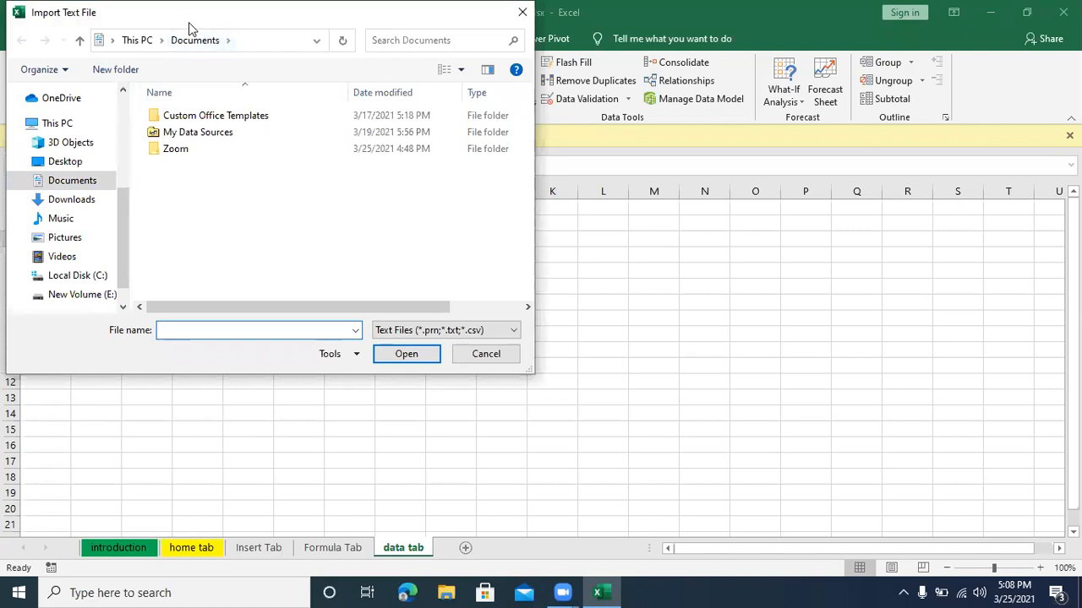
{"action": "left_click_drag", "start_coordinate": [188, 22], "coordinate": [286, 111]}
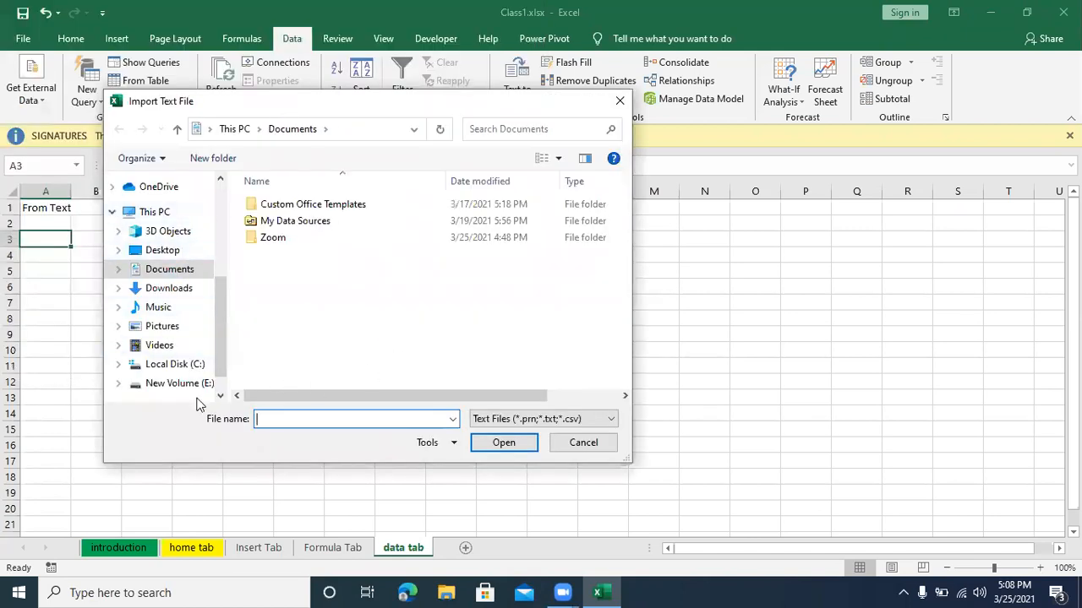
{"action": "left_click", "coordinate": [149, 253]}
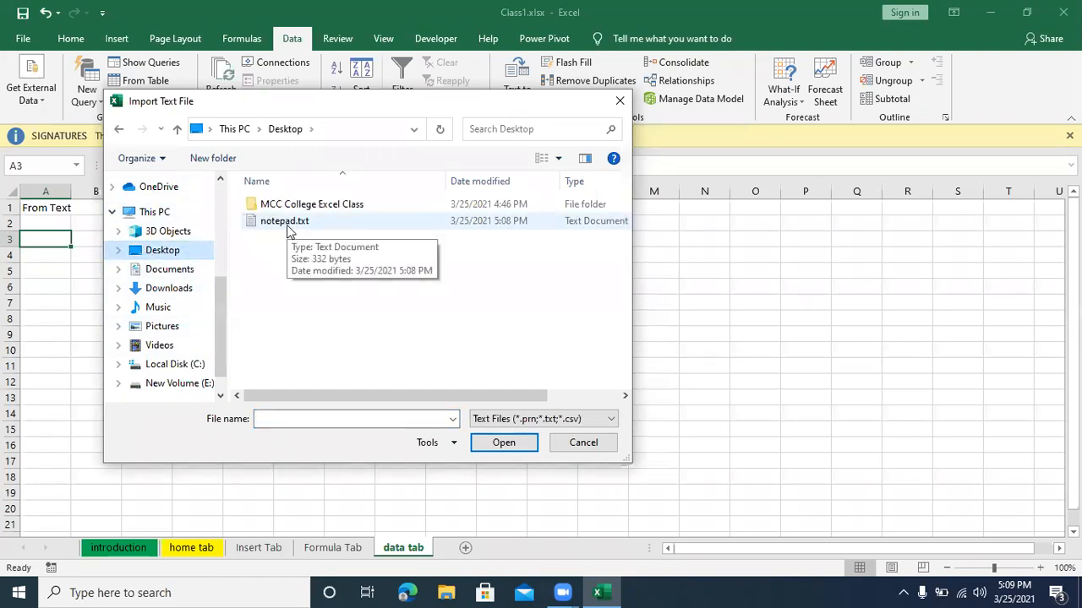
{"action": "left_click", "coordinate": [287, 225]}
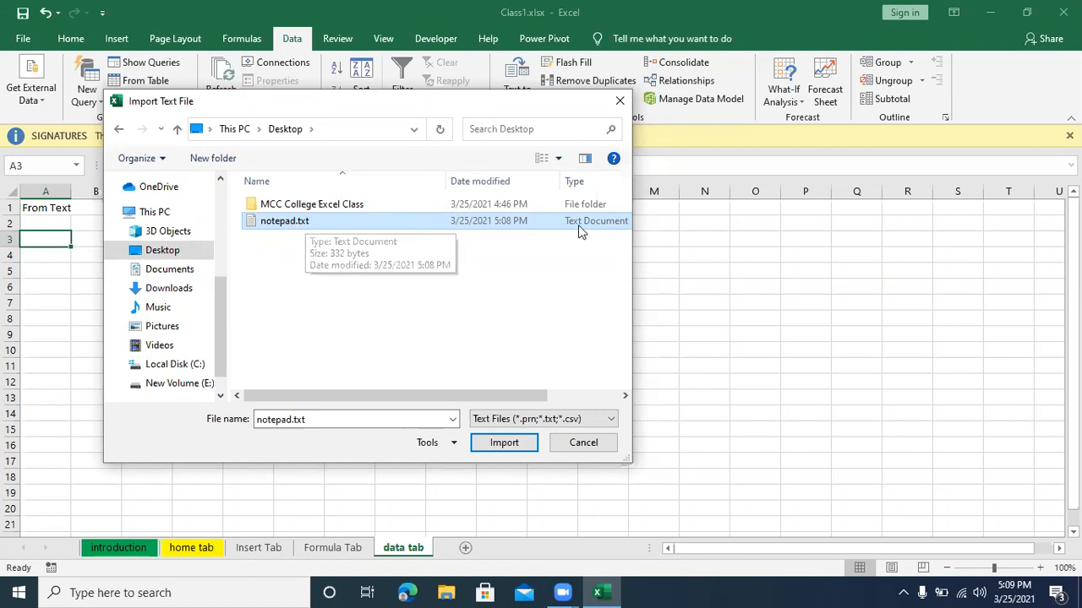
{"action": "left_click", "coordinate": [506, 443]}
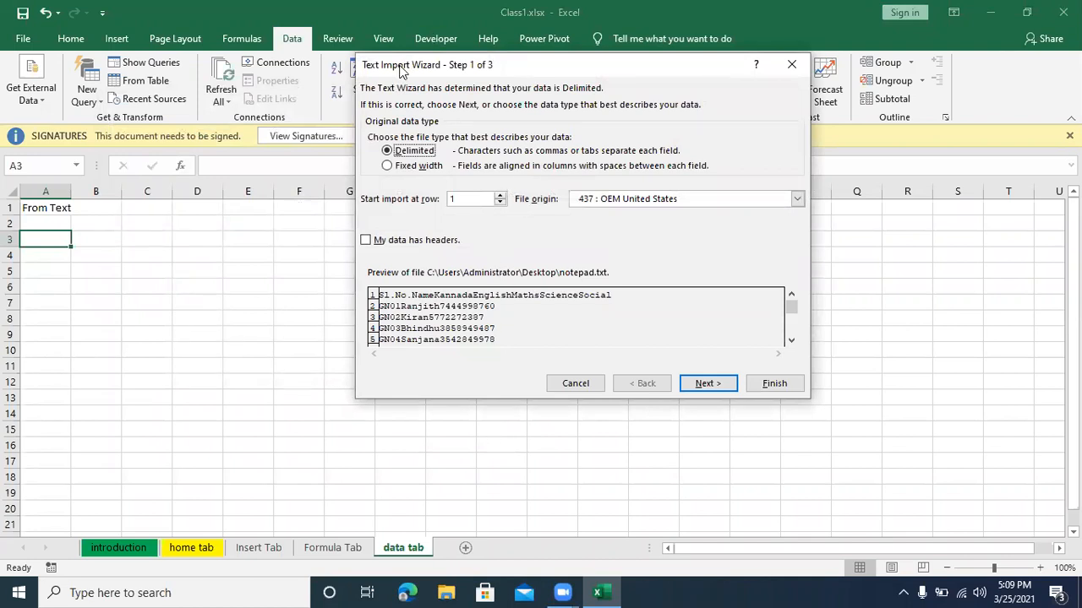
Step: Keep the file type as Delimited, specify that the data has headers, and proceed to the delimiter settings
{"action": "left_click_drag", "start_coordinate": [401, 71], "coordinate": [205, 149]}
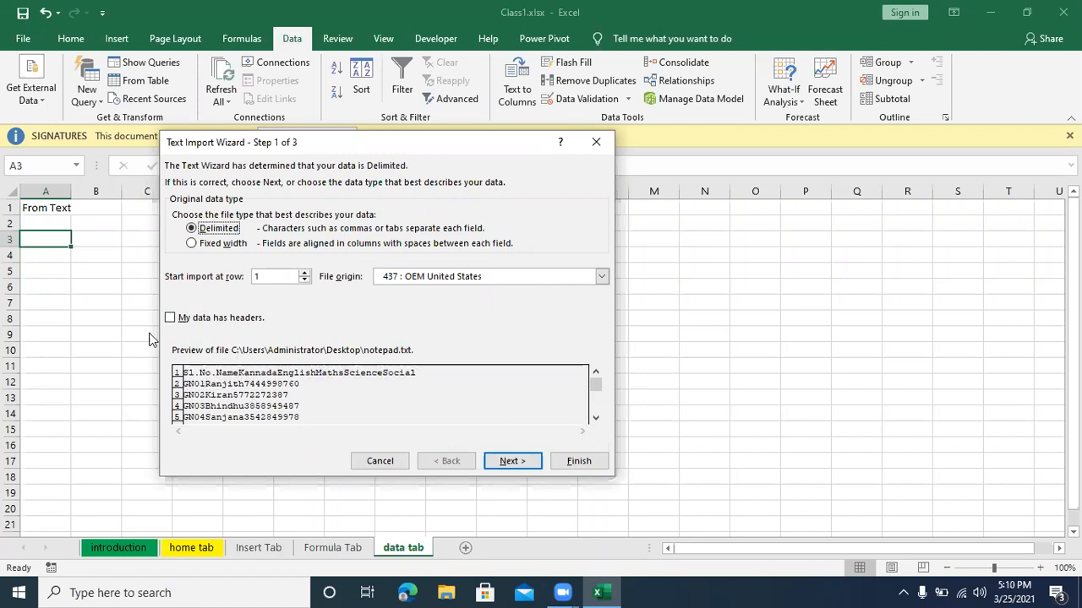
{"action": "left_click", "coordinate": [171, 318]}
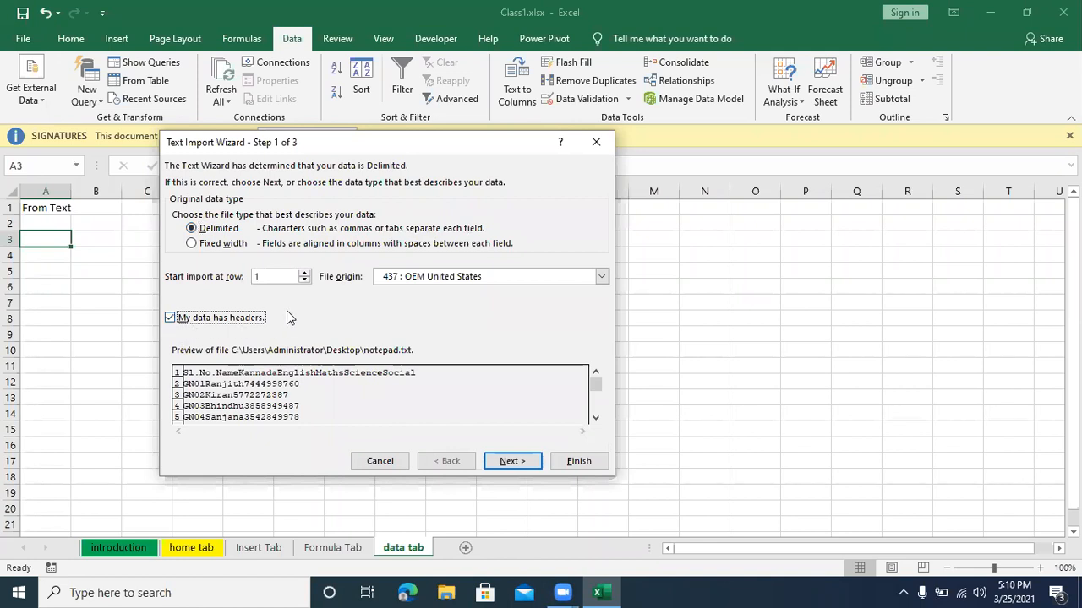
{"action": "left_click", "coordinate": [502, 464]}
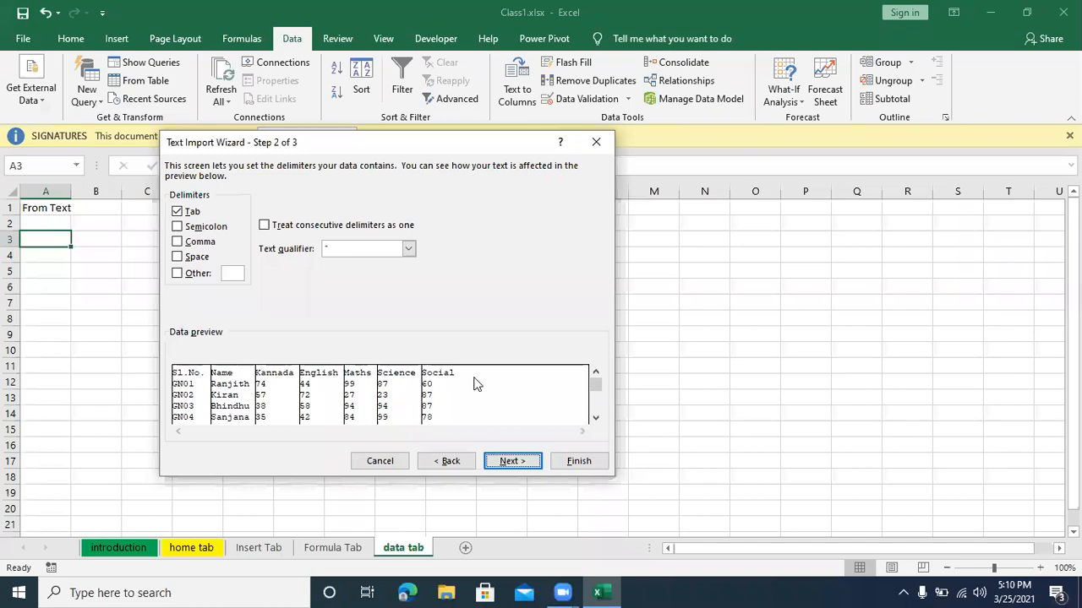
Step: Try the Tab, Space, Comma, Semicolon and Other delimiters against the data preview, returning to Tab only
{"action": "left_click", "coordinate": [178, 212]}
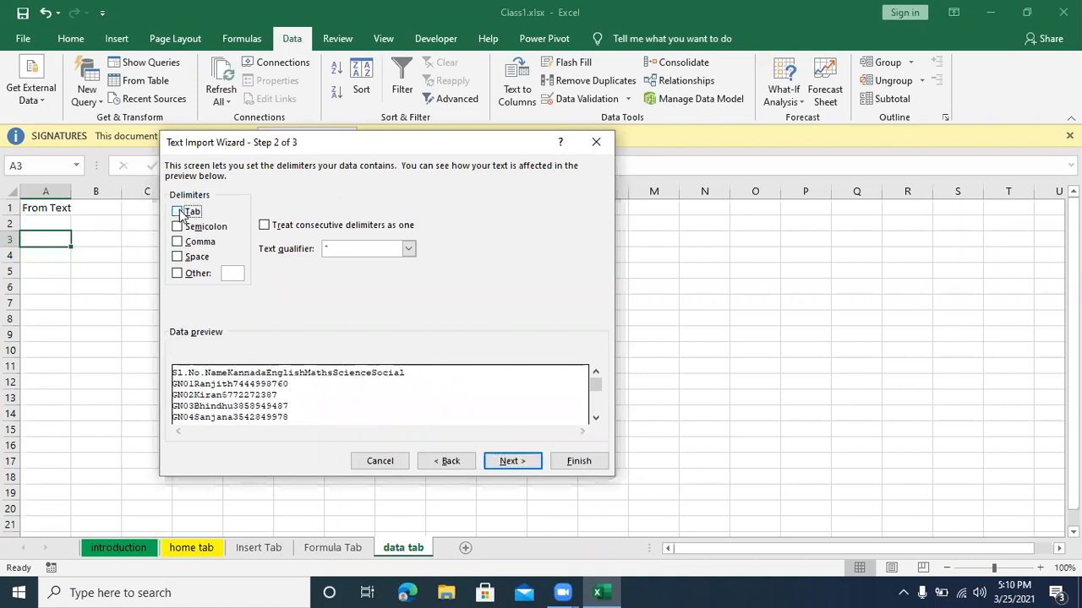
{"action": "left_click", "coordinate": [178, 212]}
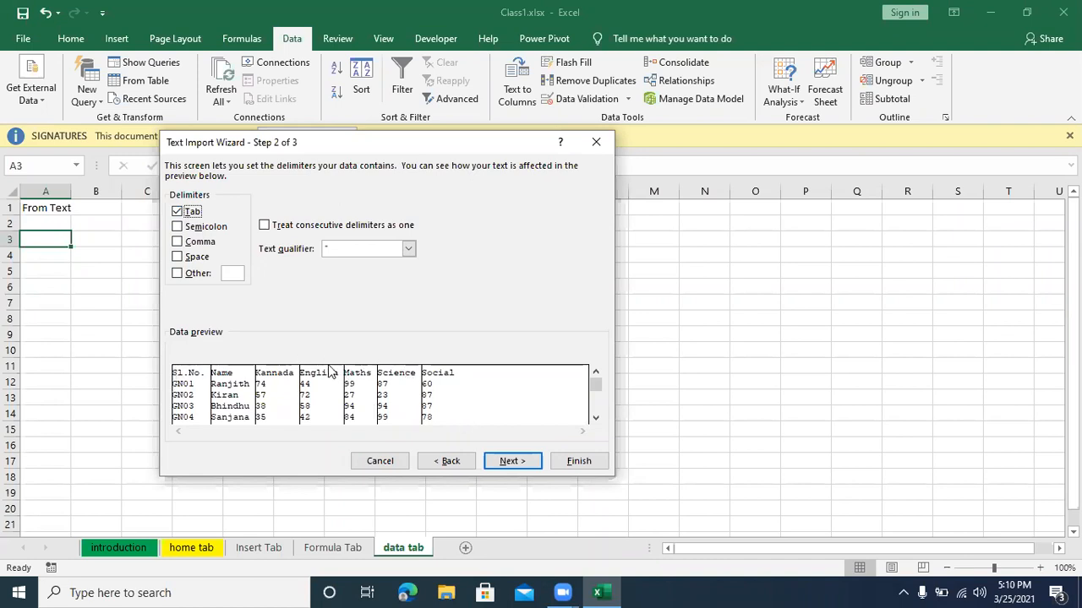
{"action": "left_click", "coordinate": [177, 256]}
{"action": "left_click", "coordinate": [178, 242]}
{"action": "left_click", "coordinate": [179, 243]}
{"action": "left_click", "coordinate": [178, 243]}
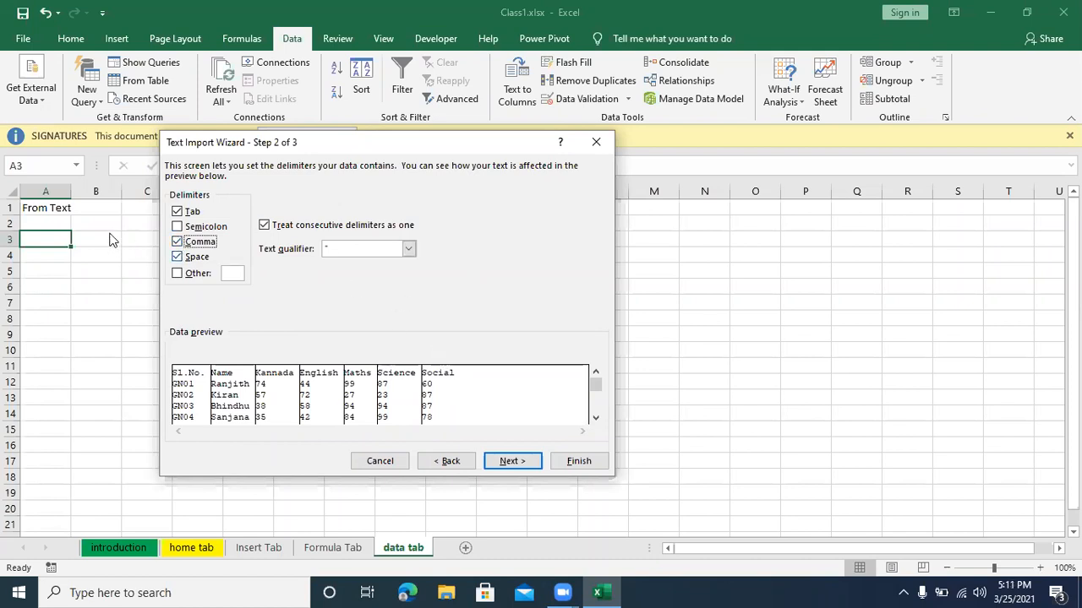
{"action": "left_click", "coordinate": [177, 228]}
{"action": "left_click", "coordinate": [177, 228]}
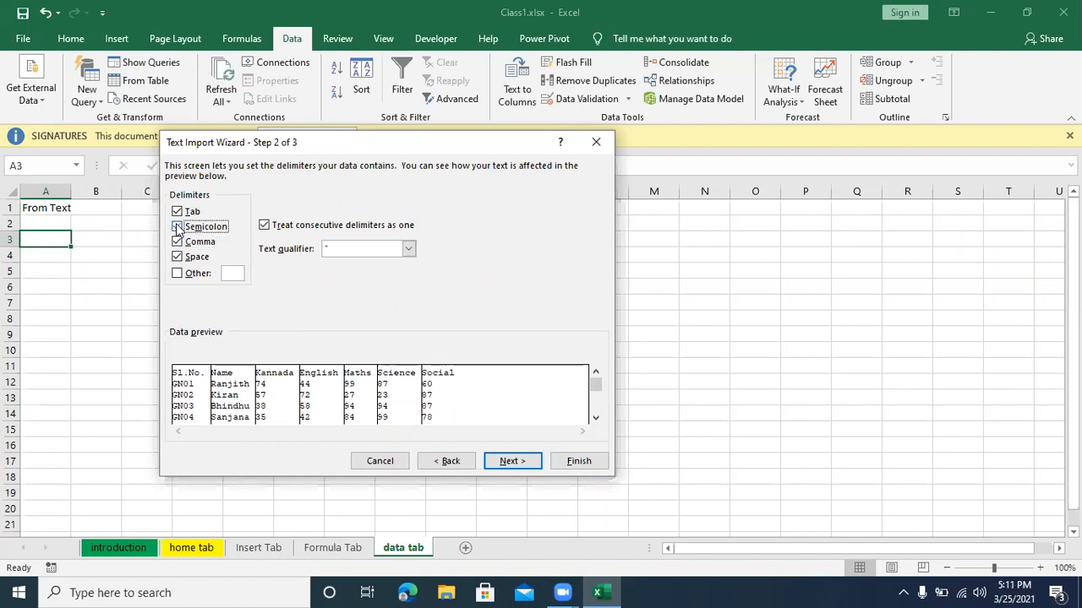
{"action": "left_click", "coordinate": [177, 242]}
{"action": "left_click", "coordinate": [177, 256]}
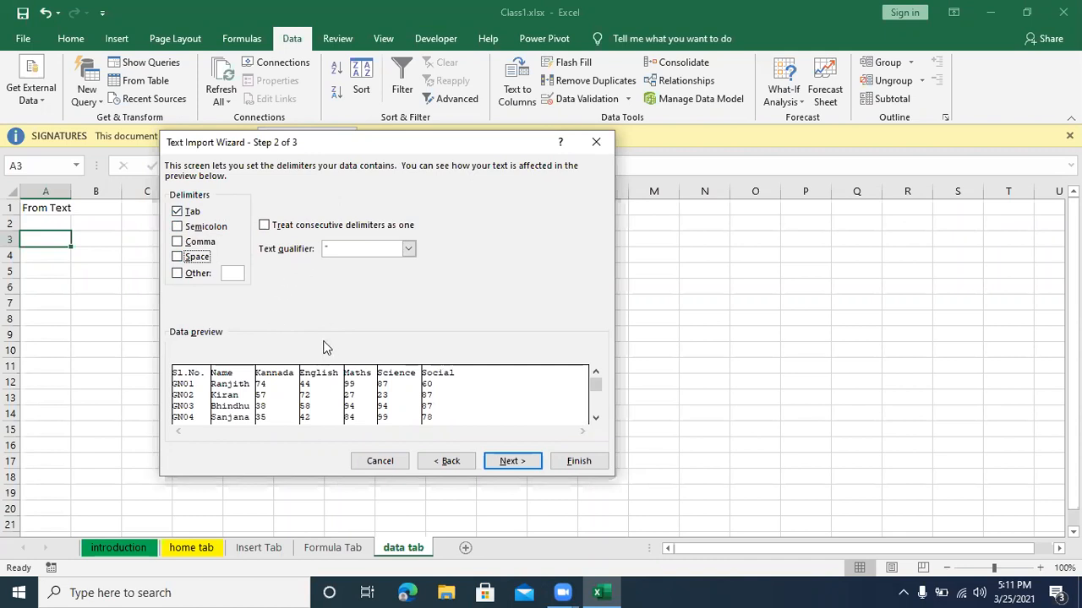
{"action": "left_click", "coordinate": [189, 274]}
{"action": "left_click", "coordinate": [186, 272]}
Step: Keep the General format for all columns and import the marks data into the existing worksheet at =$A$3
{"action": "left_click", "coordinate": [508, 461]}
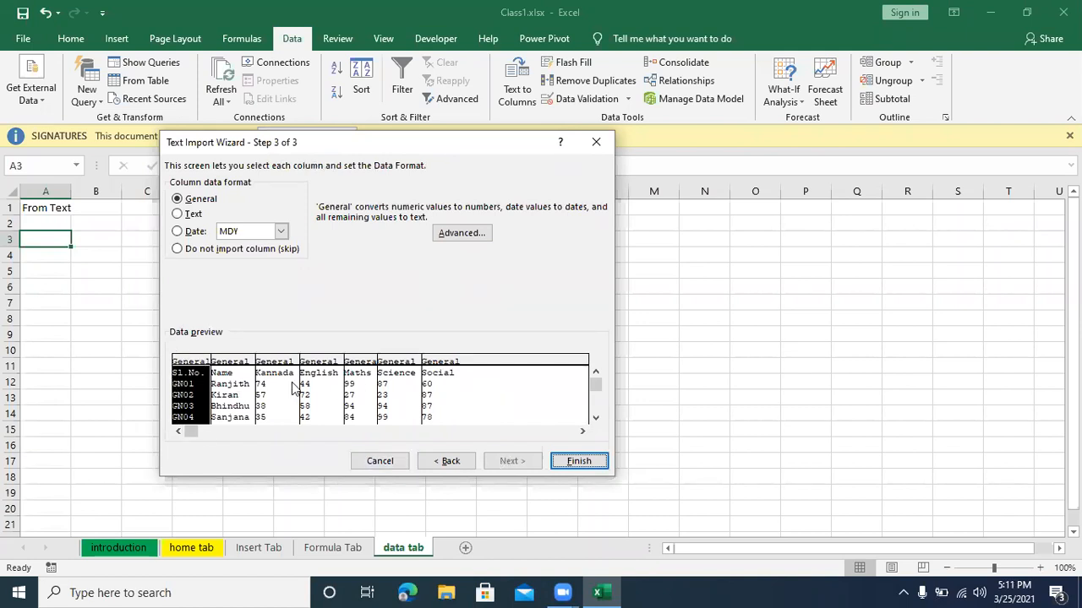
{"action": "left_click", "coordinate": [246, 364]}
{"action": "left_click", "coordinate": [262, 363]}
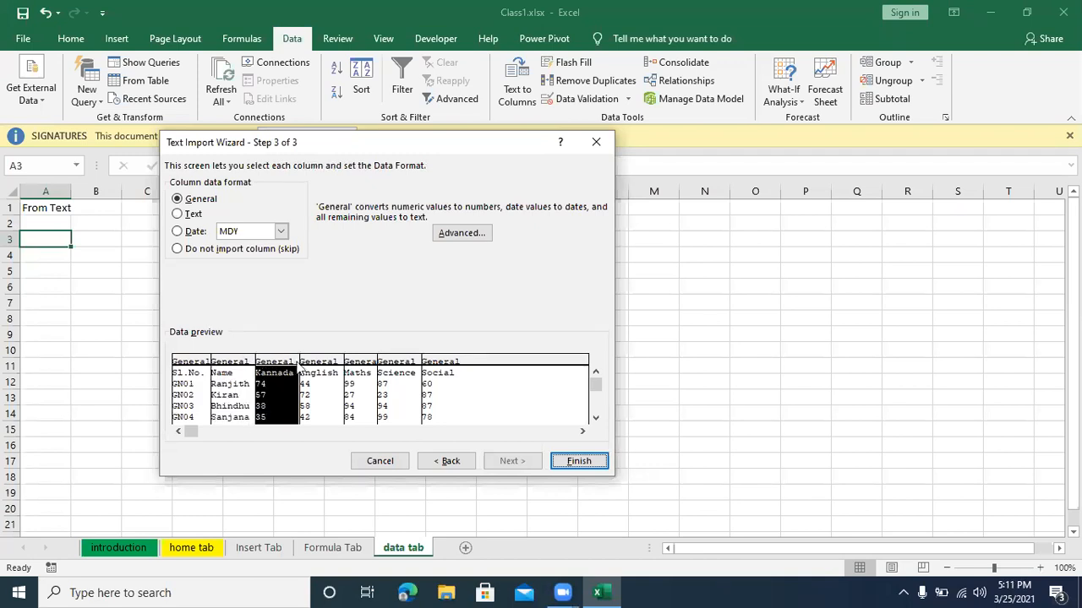
{"action": "left_click", "coordinate": [335, 364]}
{"action": "left_click", "coordinate": [372, 361]}
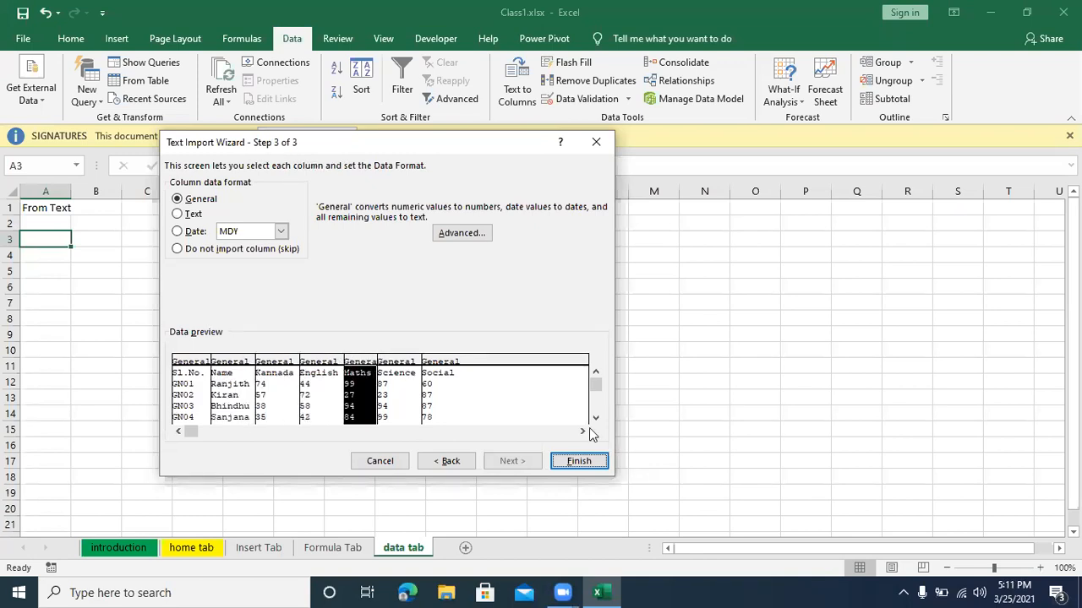
{"action": "left_click", "coordinate": [575, 460]}
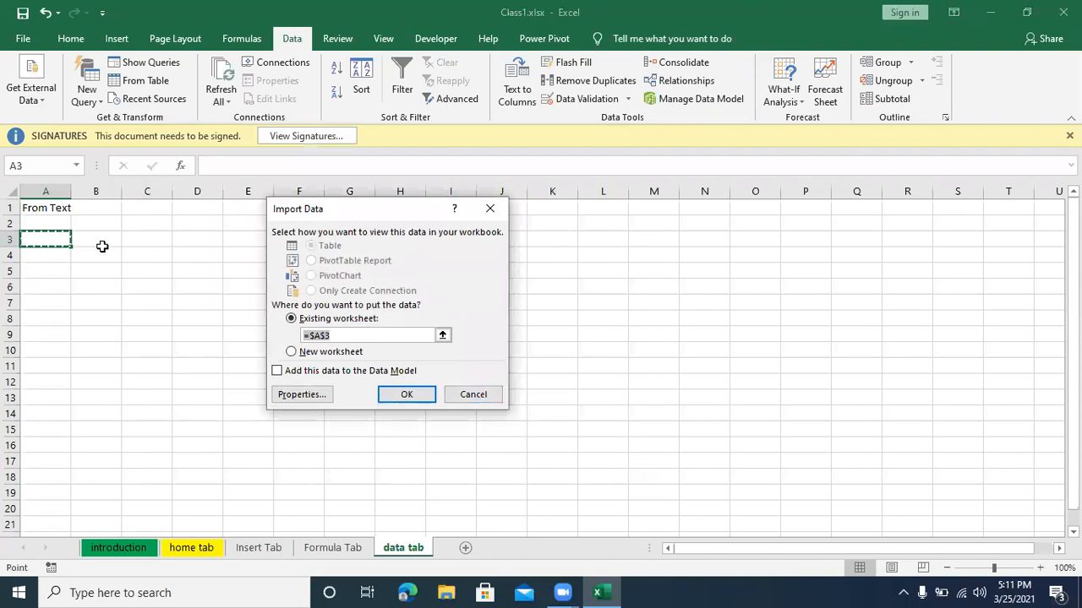
{"action": "left_click", "coordinate": [412, 394]}
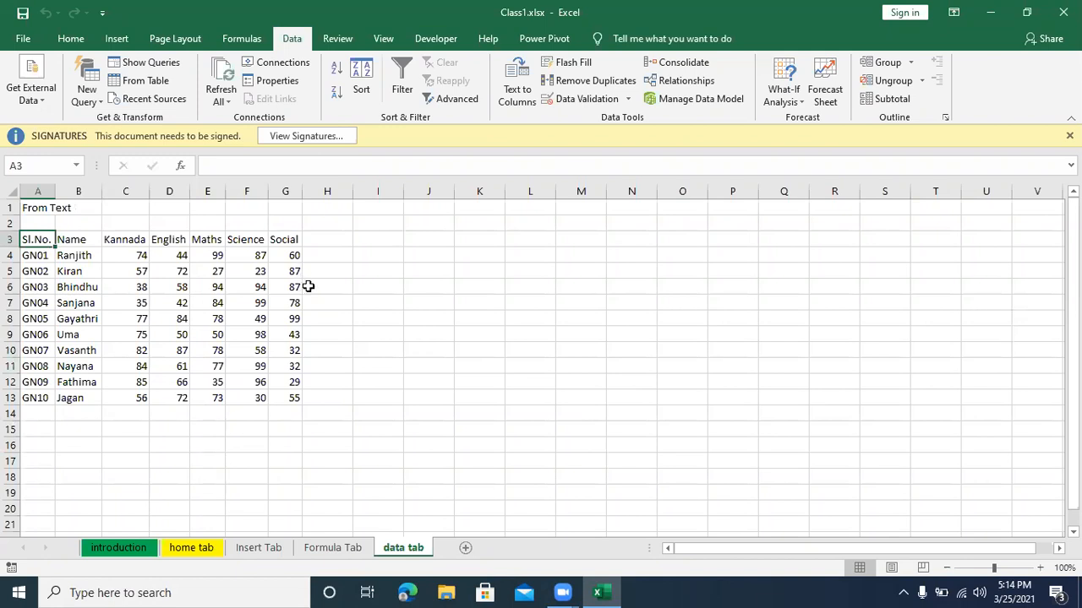
{"action": "left_click", "coordinate": [387, 286]}
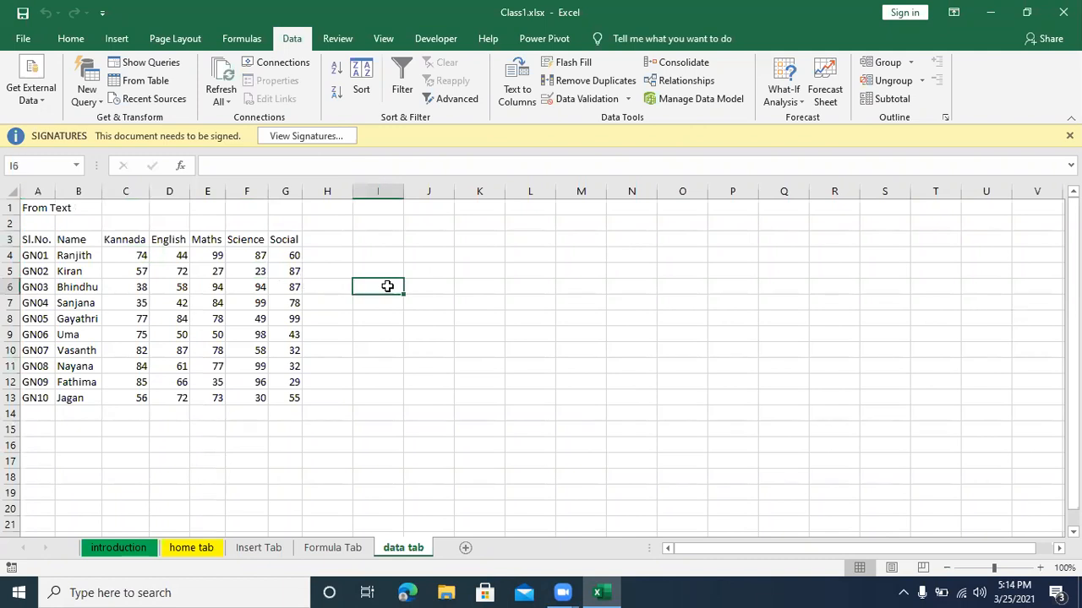
{"action": "left_click", "coordinate": [421, 46]}
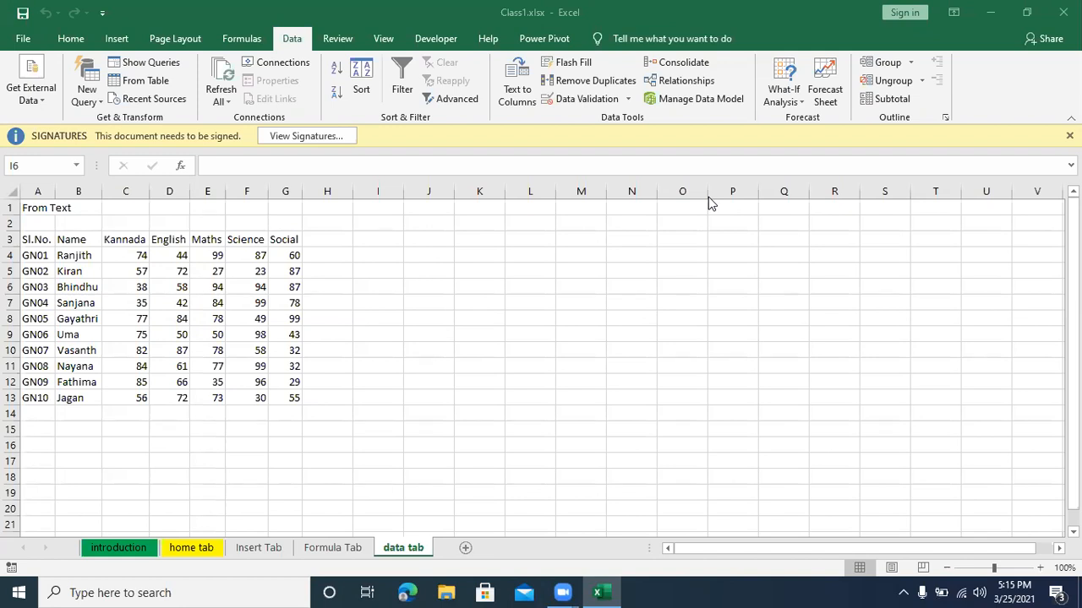
{"action": "left_click", "coordinate": [473, 350]}
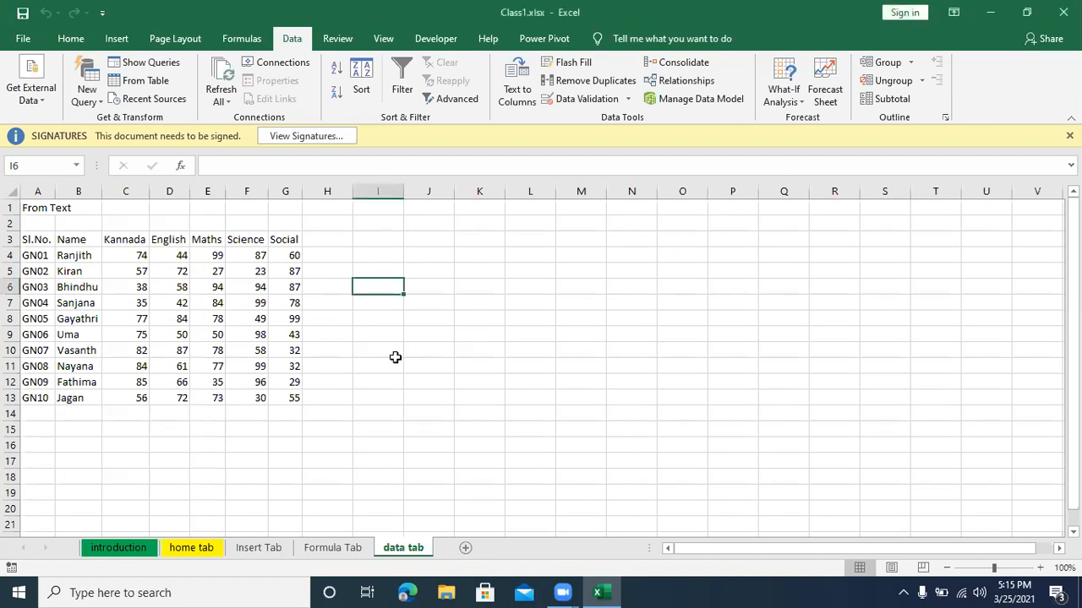
{"action": "scroll", "coordinate": [395, 357], "scroll_direction": "down", "scroll_amount": 2}
Step: Start another text import of notepad.txt from the Desktop, with cell A15 as the starting cell
{"action": "left_click", "coordinate": [30, 338]}
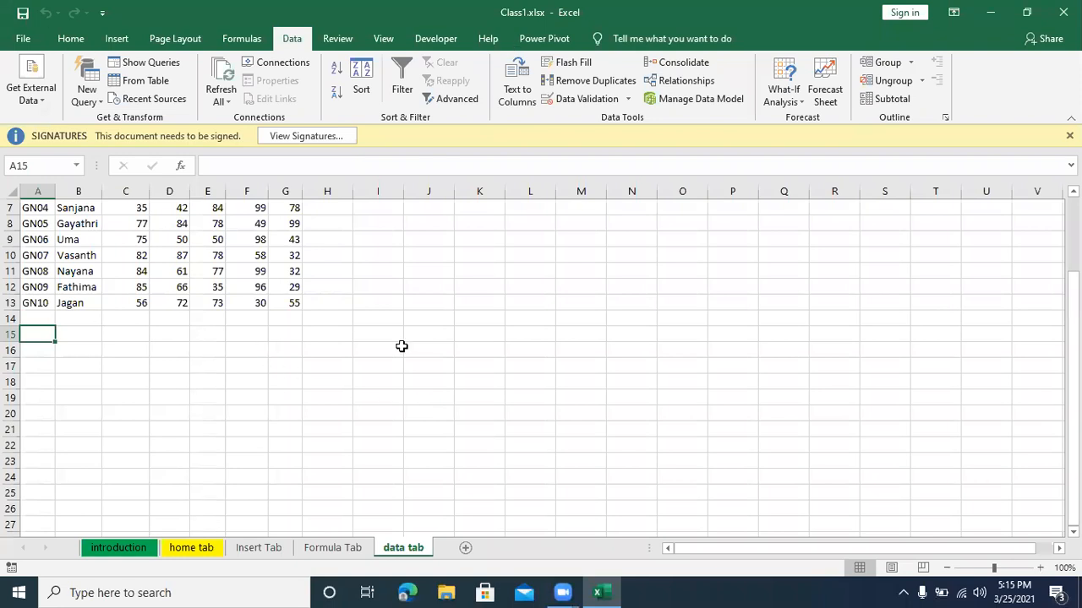
{"action": "scroll", "coordinate": [229, 386], "scroll_direction": "up", "scroll_amount": 2}
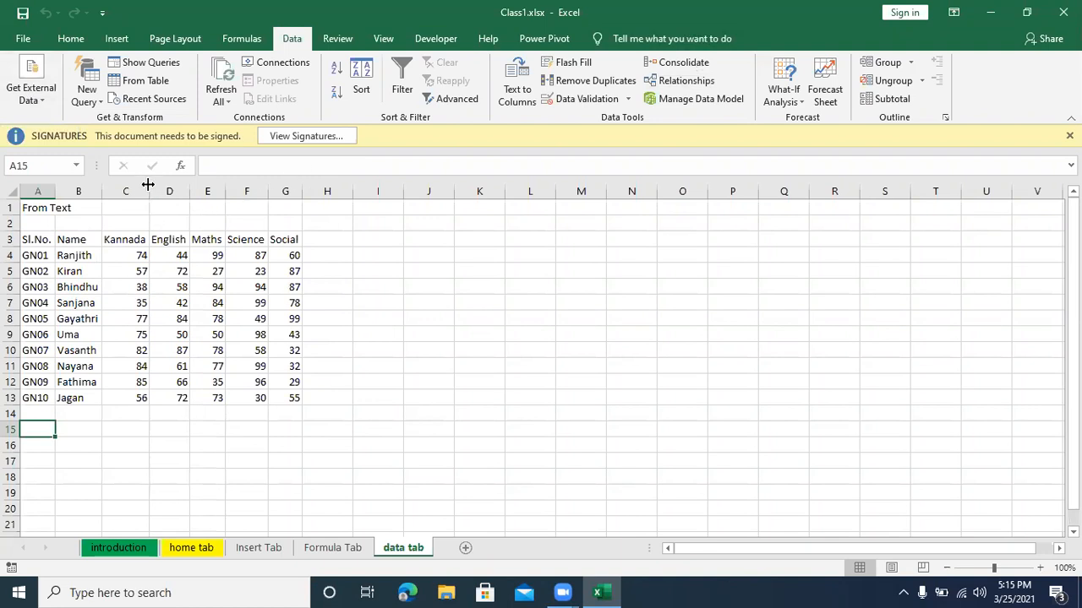
{"action": "left_click", "coordinate": [38, 98]}
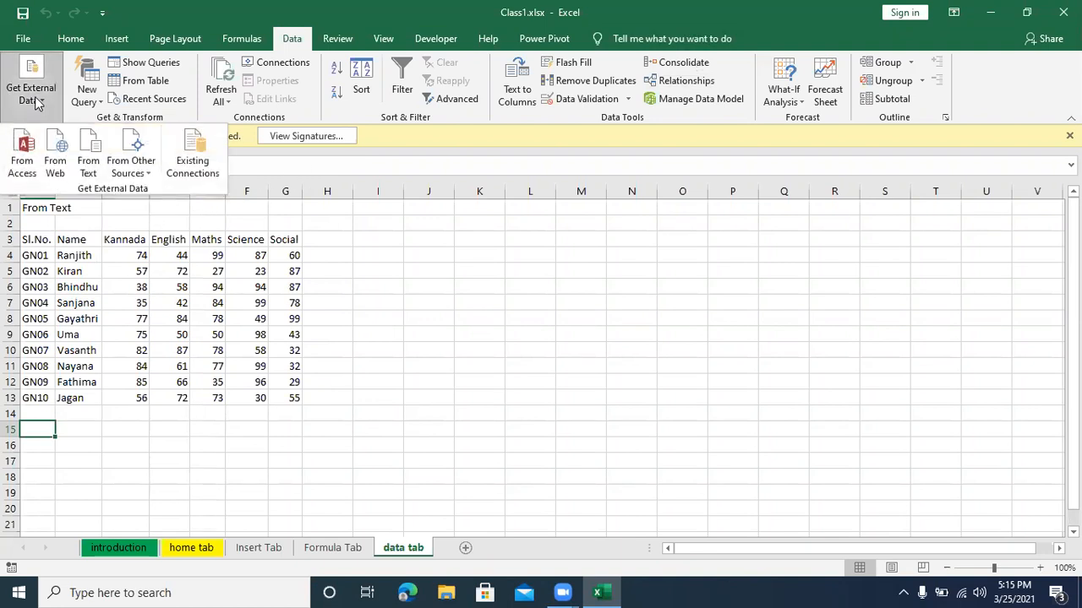
{"action": "left_click", "coordinate": [85, 168]}
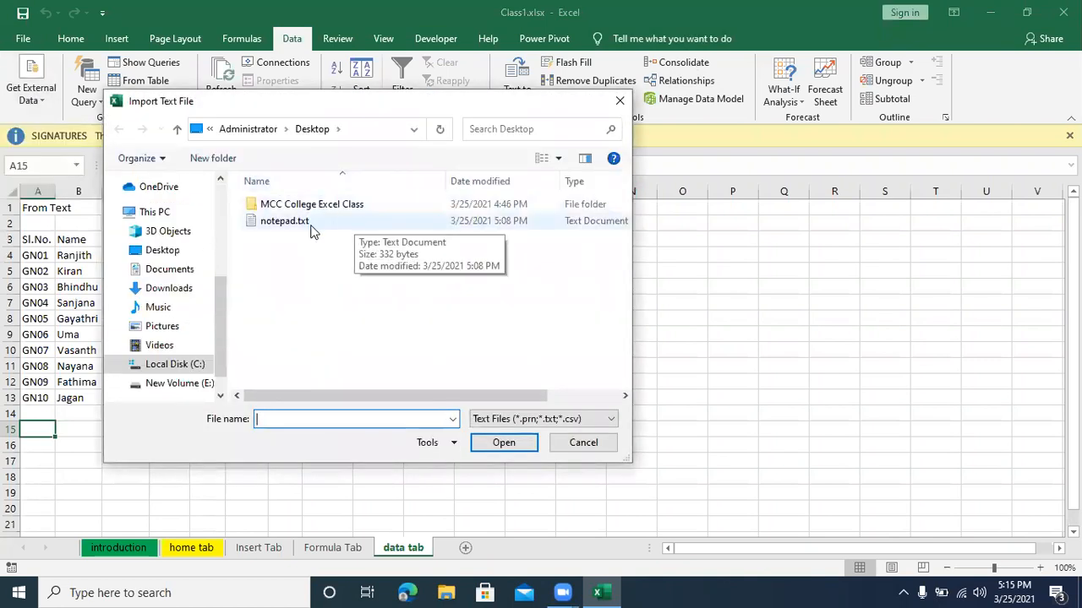
{"action": "left_click", "coordinate": [311, 227]}
{"action": "left_click", "coordinate": [490, 445]}
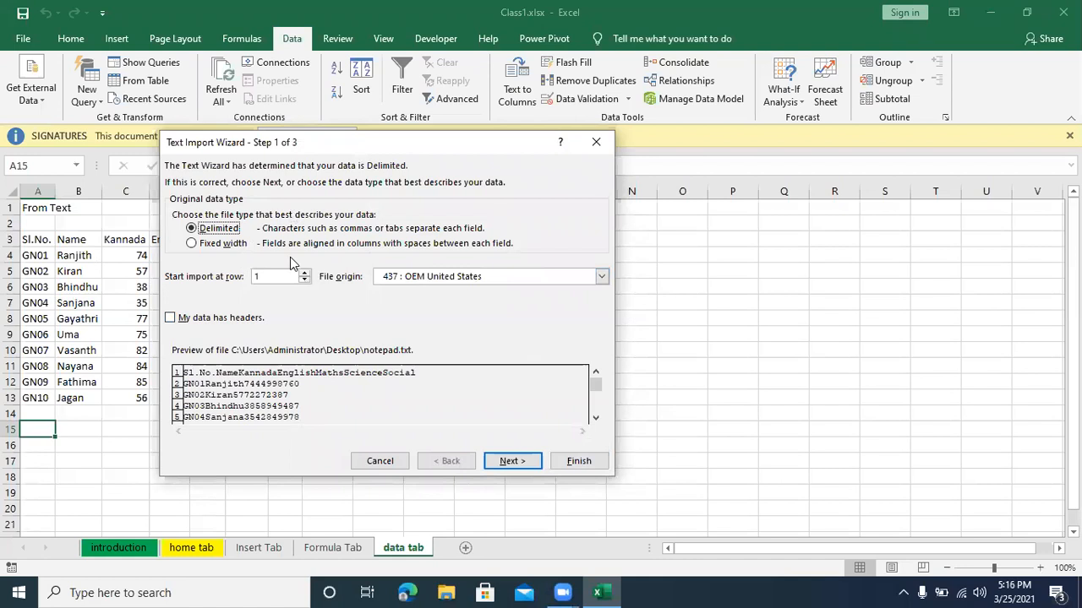
Step: Specify that the delimited data has headers, keep the Tab delimiter and General format, and import it into the existing worksheet at =$A$15
{"action": "left_click", "coordinate": [180, 325]}
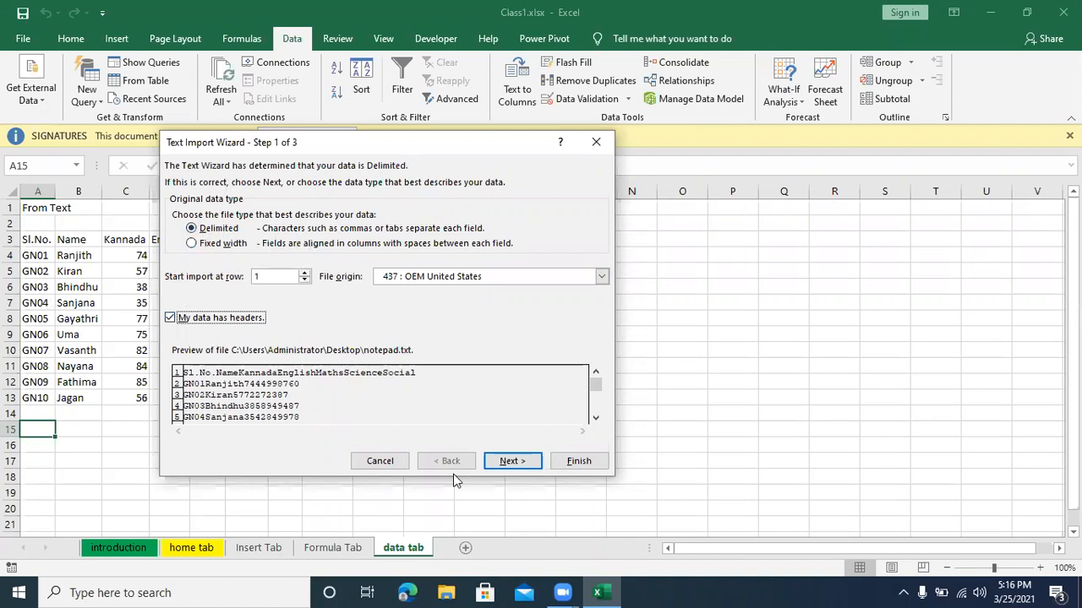
{"action": "left_click", "coordinate": [509, 461]}
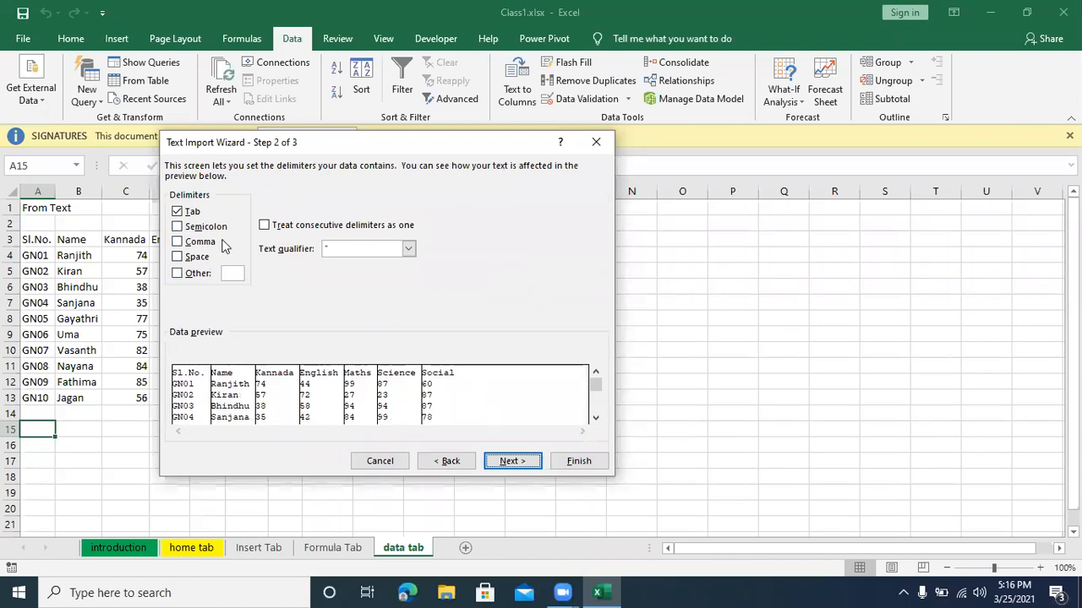
{"action": "left_click", "coordinate": [510, 463]}
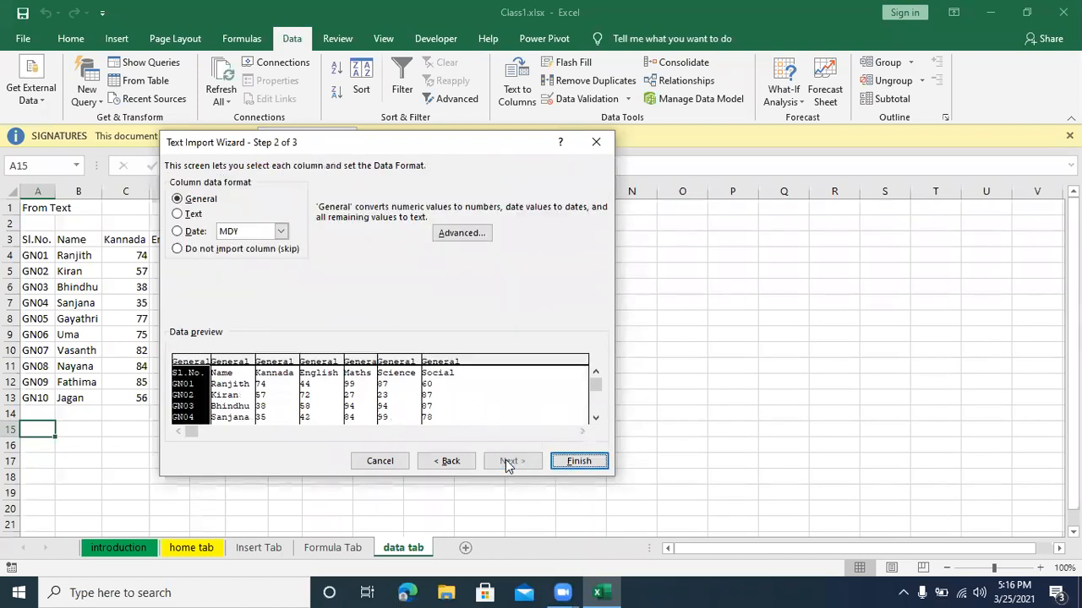
{"action": "left_click", "coordinate": [580, 461]}
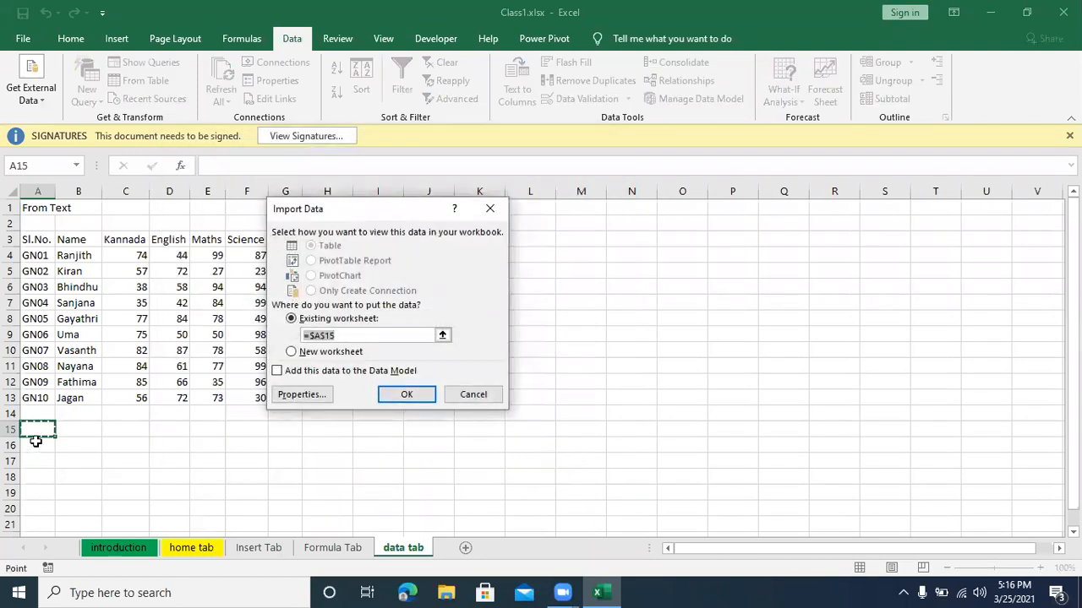
{"action": "left_click", "coordinate": [409, 394]}
{"action": "scroll", "coordinate": [267, 466], "scroll_direction": "down", "scroll_amount": 3}
{"action": "scroll", "coordinate": [268, 466], "scroll_direction": "up", "scroll_amount": 3}
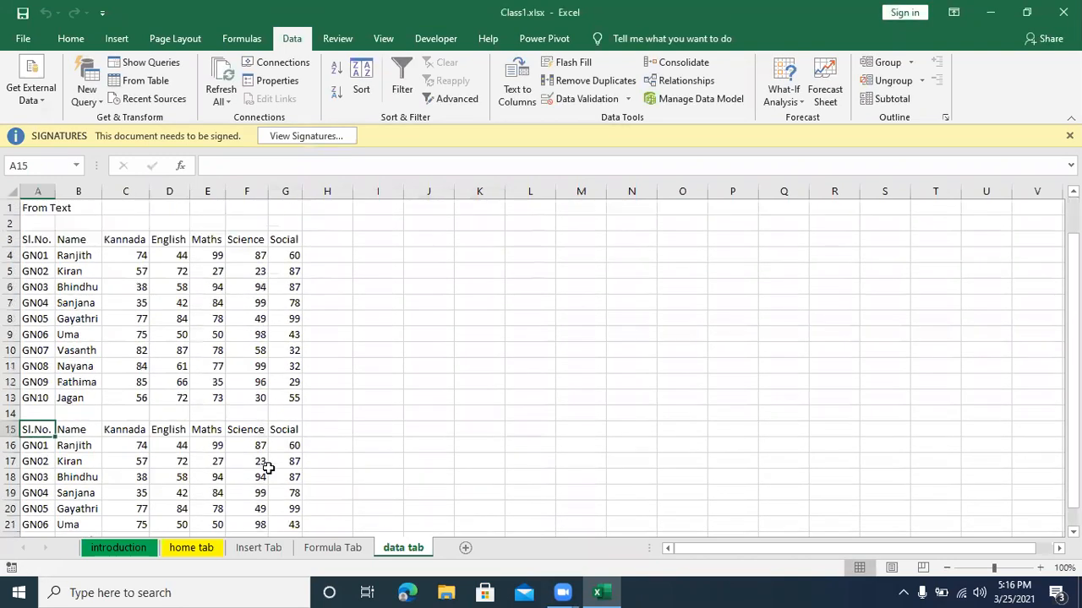
Step: Try a new web query for importing webpage data at cell A28, closing it without importing
{"action": "scroll", "coordinate": [268, 466], "scroll_direction": "down", "scroll_amount": 6}
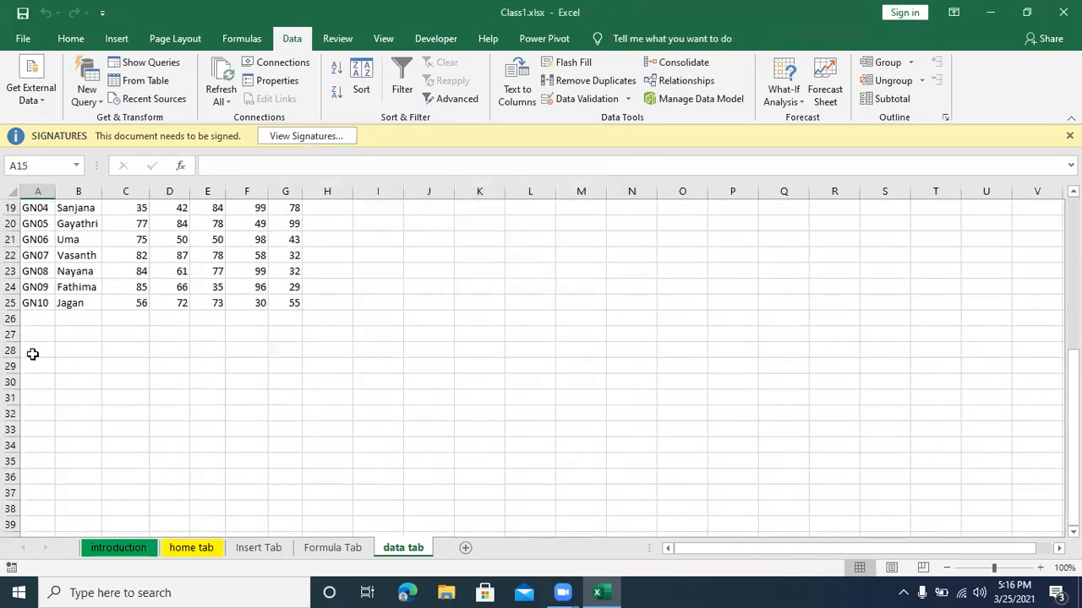
{"action": "left_click", "coordinate": [35, 344]}
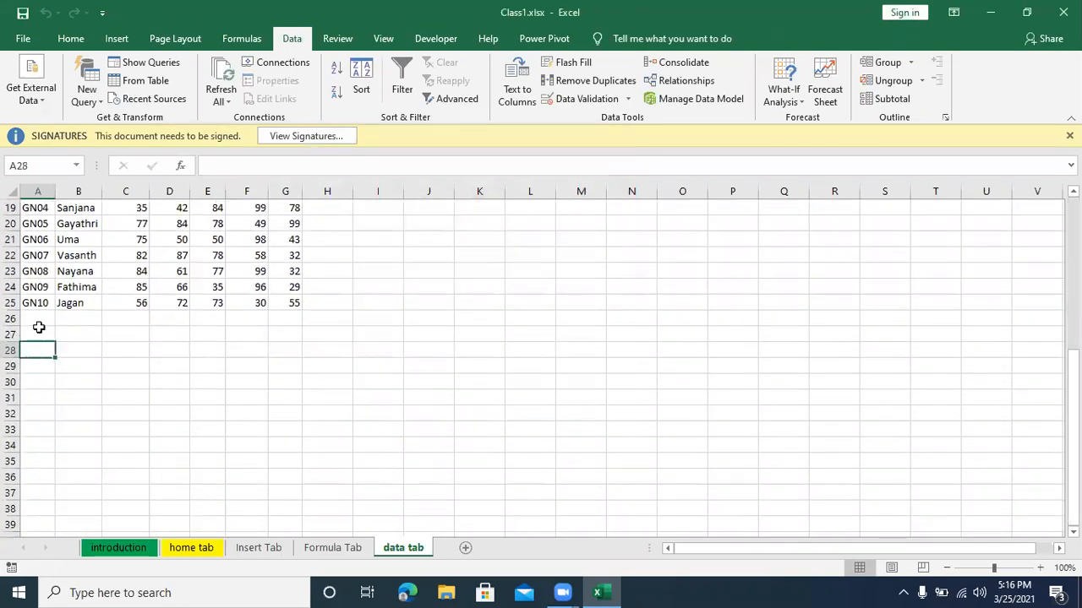
{"action": "left_click", "coordinate": [42, 100]}
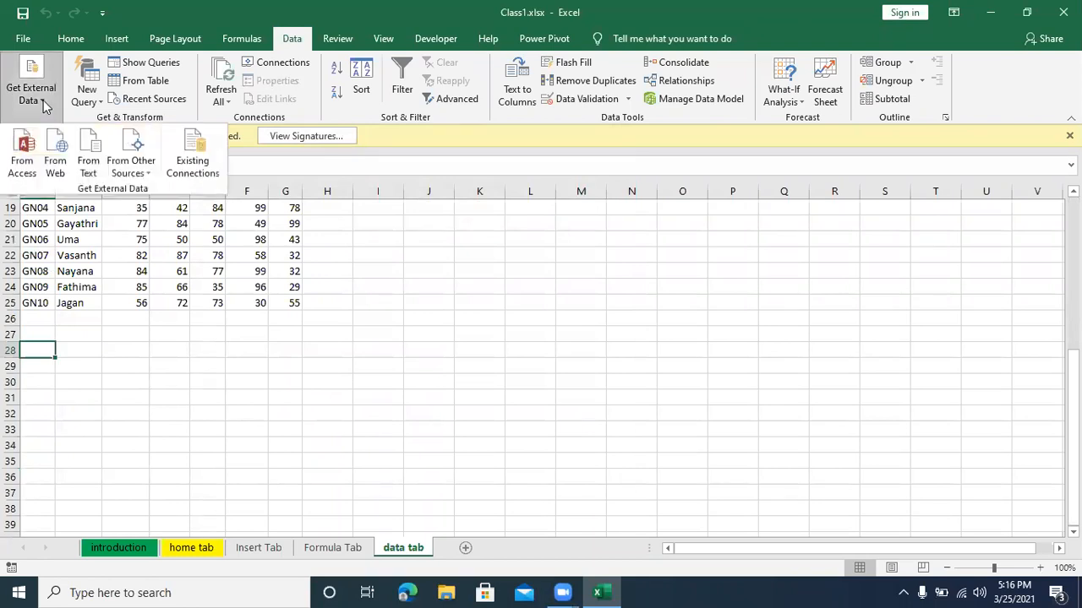
{"action": "left_click", "coordinate": [54, 163]}
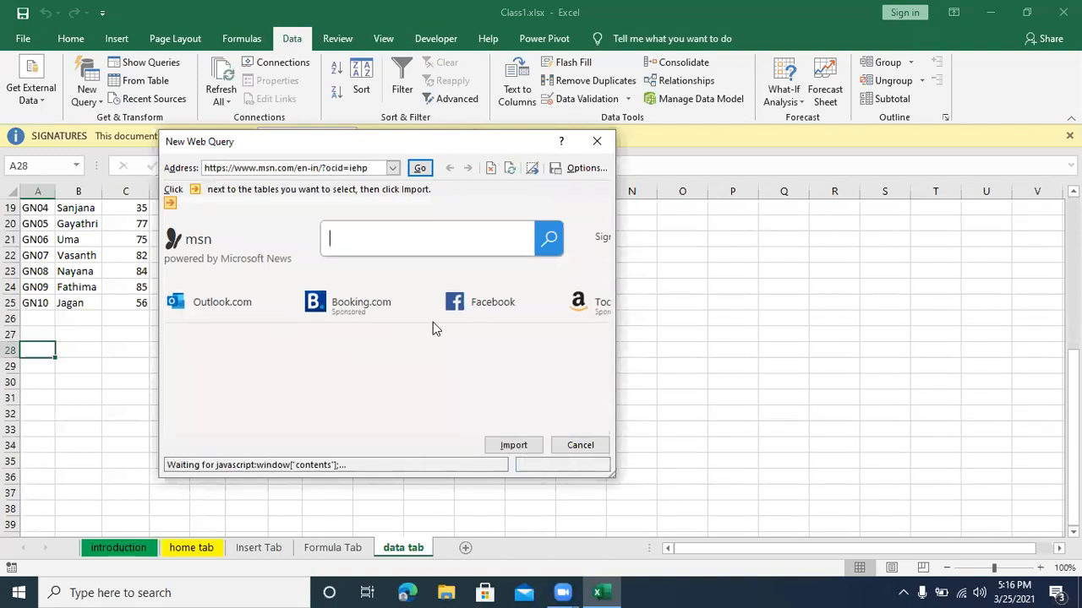
{"action": "left_click", "coordinate": [597, 144]}
{"action": "left_click", "coordinate": [239, 380]}
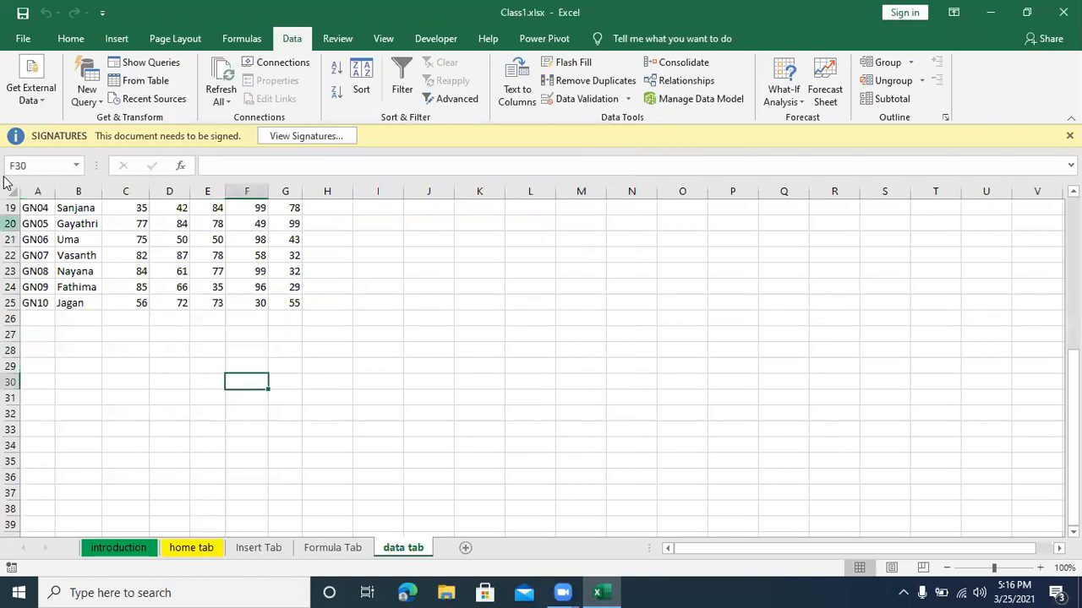
{"action": "left_click", "coordinate": [23, 95]}
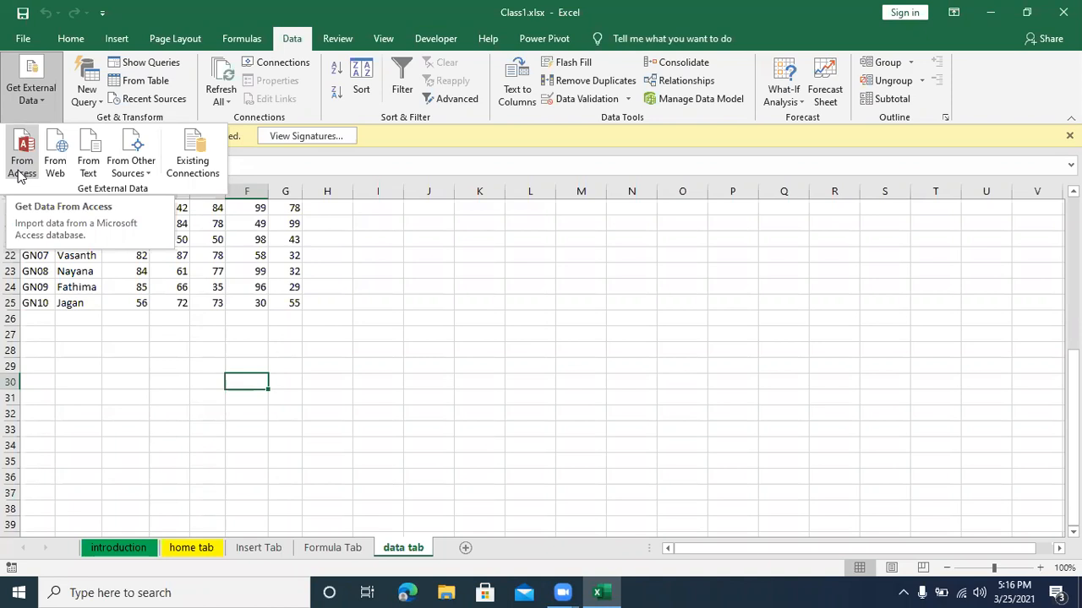
{"action": "left_click", "coordinate": [88, 400]}
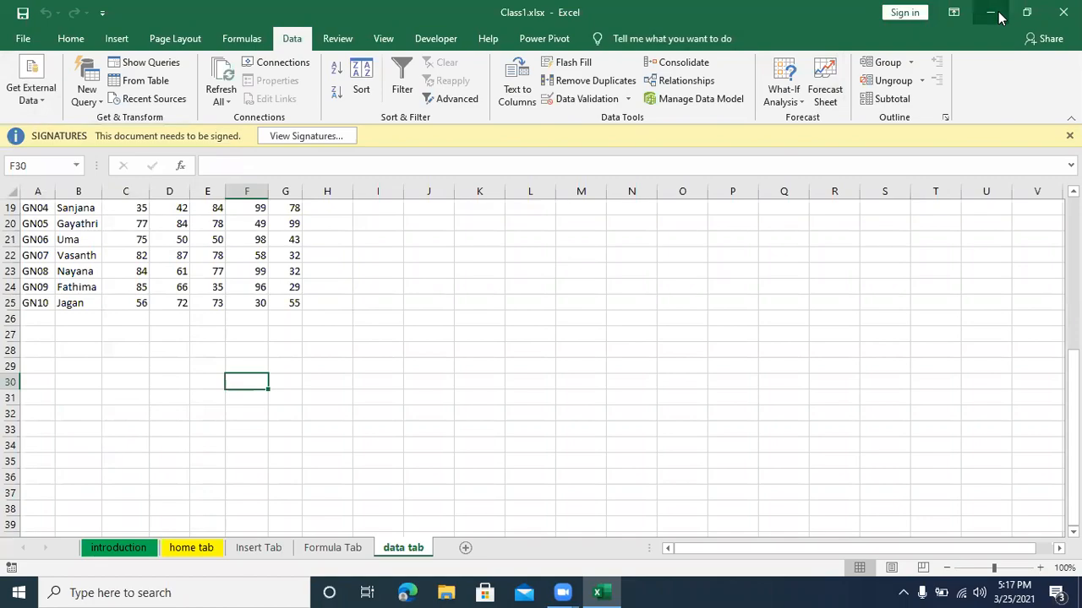
Step: Minimize the workbook, search the computer for access and launch the Access app
{"action": "left_click", "coordinate": [997, 16]}
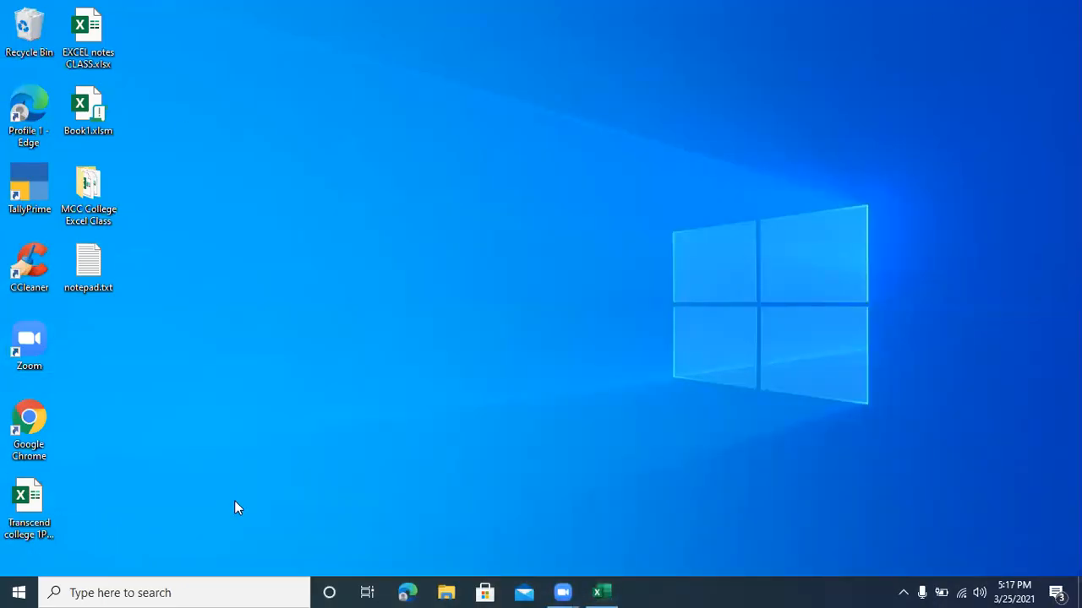
{"action": "left_click", "coordinate": [149, 591]}
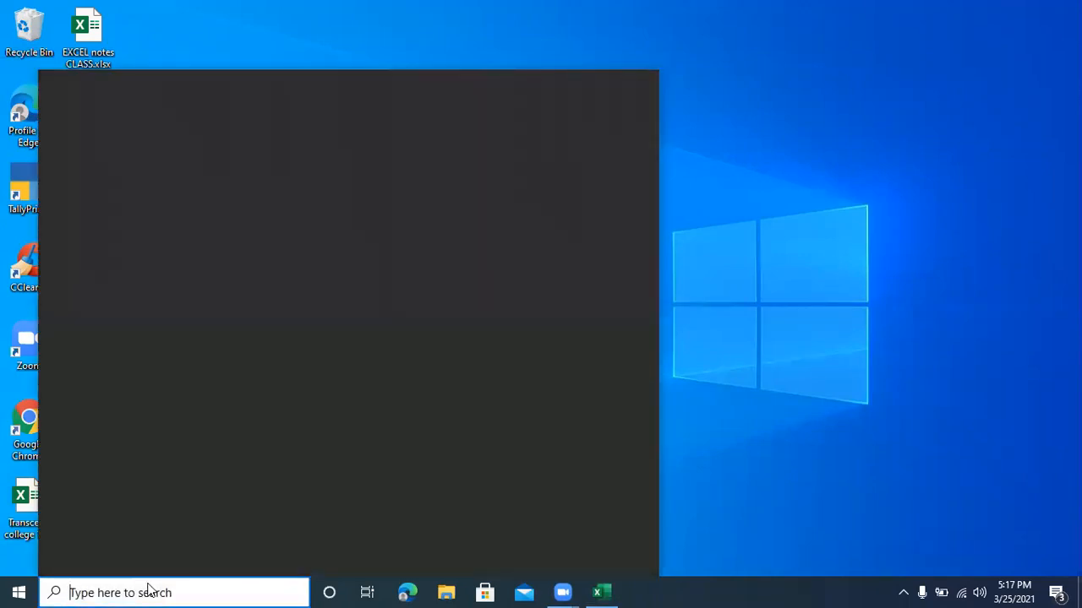
{"action": "type", "text": "access"}
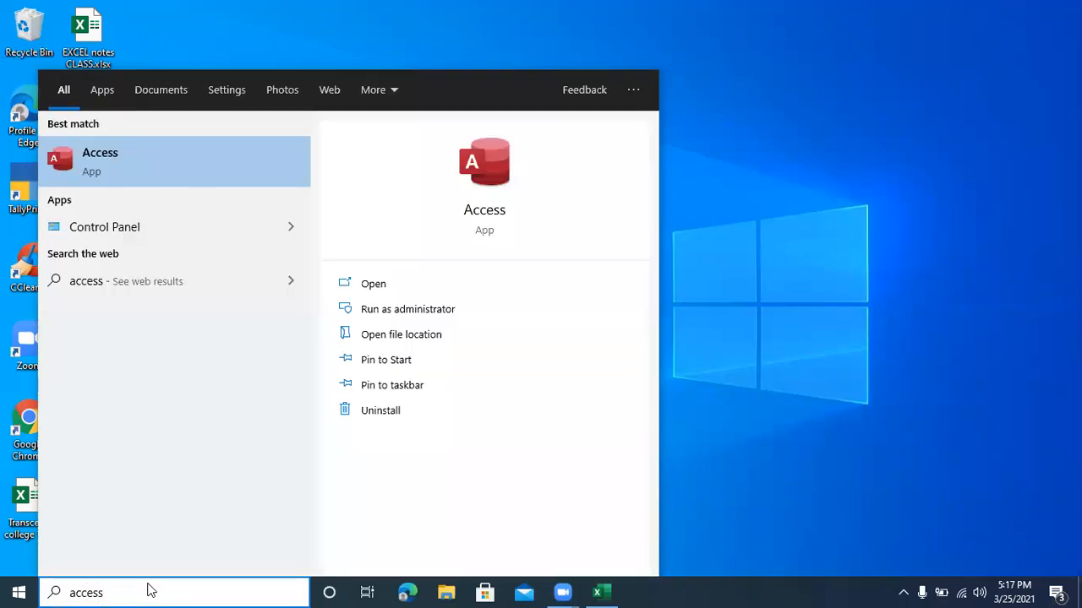
{"action": "left_click", "coordinate": [143, 165]}
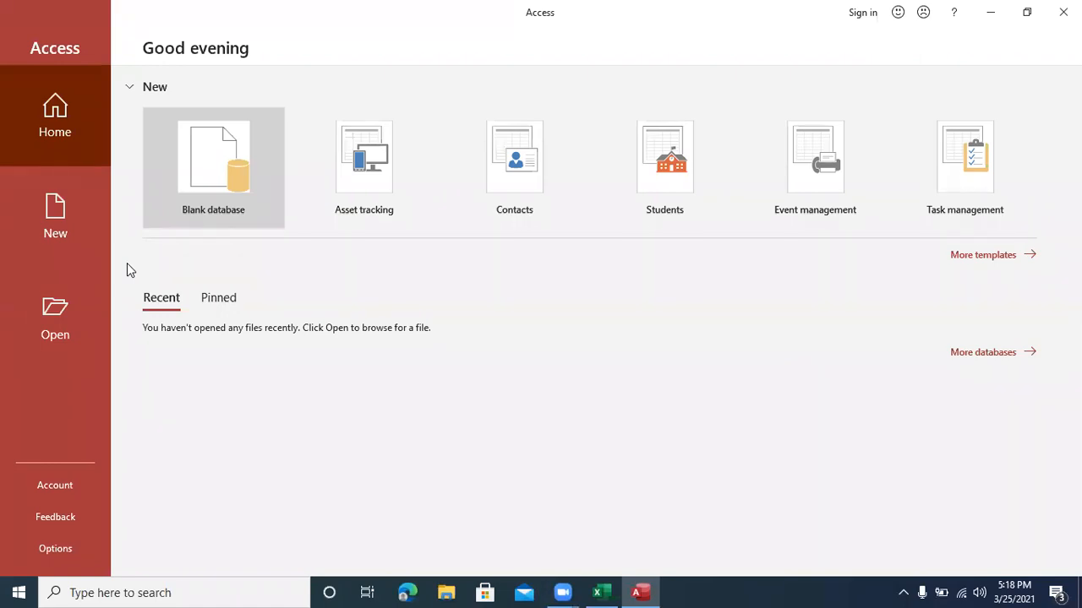
Step: Create a blank Access database named Database1.accdb in the Documents folder
{"action": "left_click", "coordinate": [206, 202]}
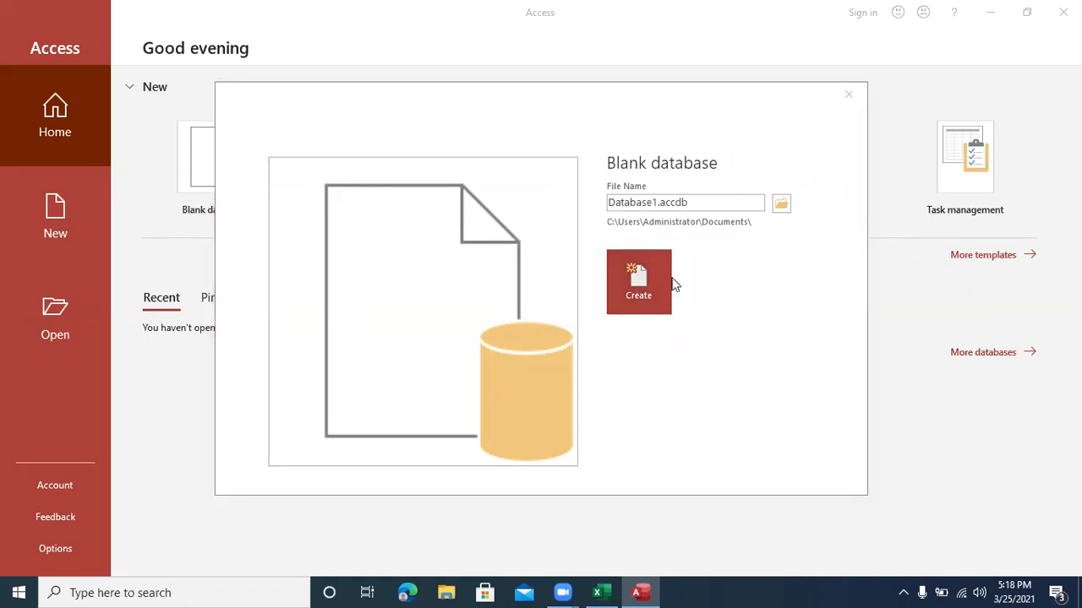
{"action": "left_click", "coordinate": [658, 206]}
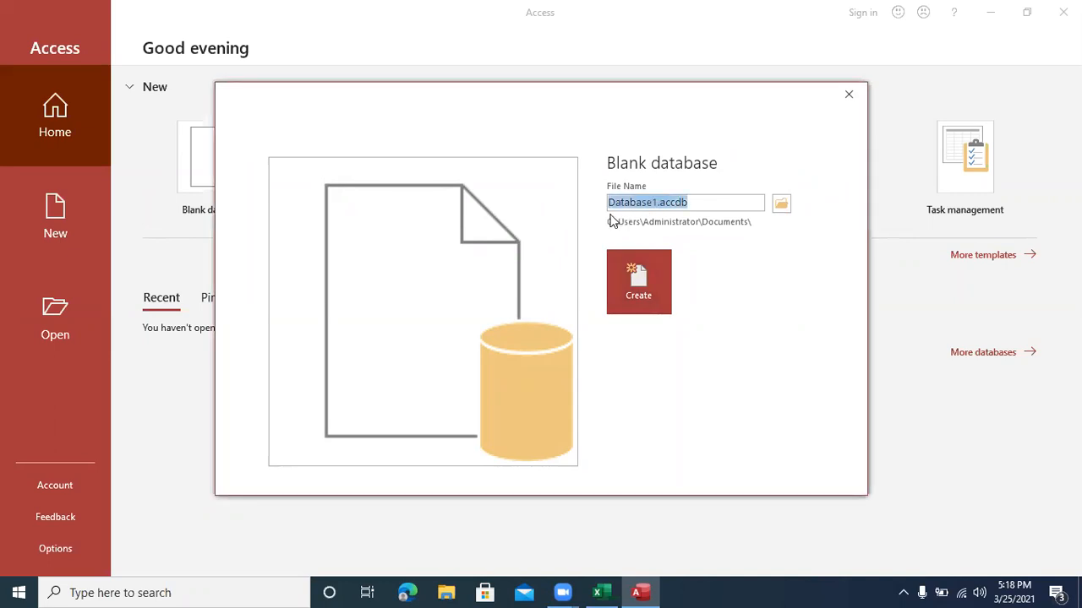
{"action": "left_click", "coordinate": [636, 293]}
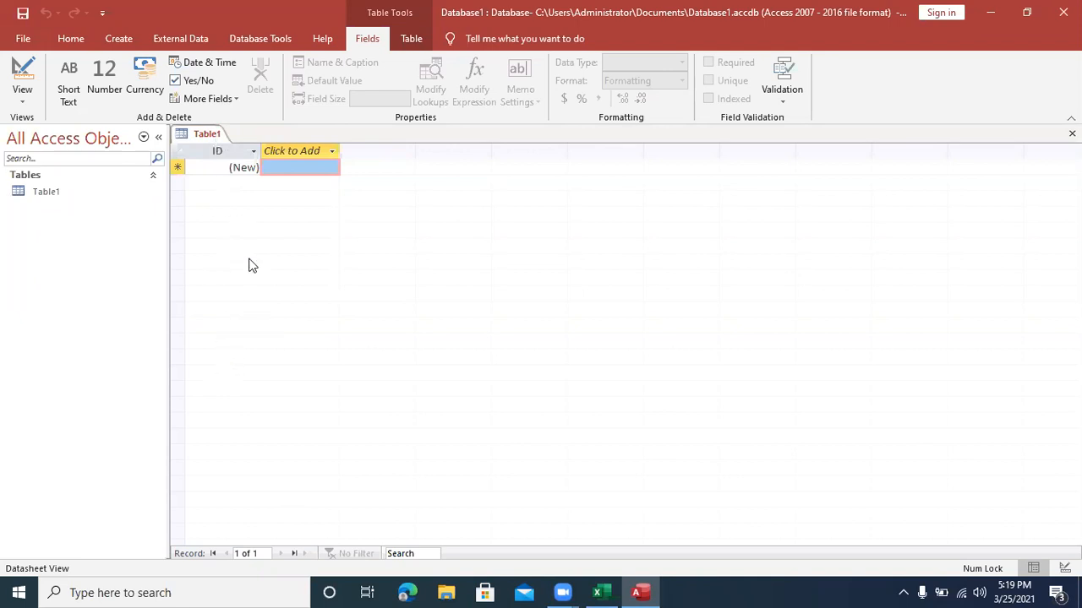
Step: Add a Short Text field named "stu name" to Table1
{"action": "left_click", "coordinate": [119, 39]}
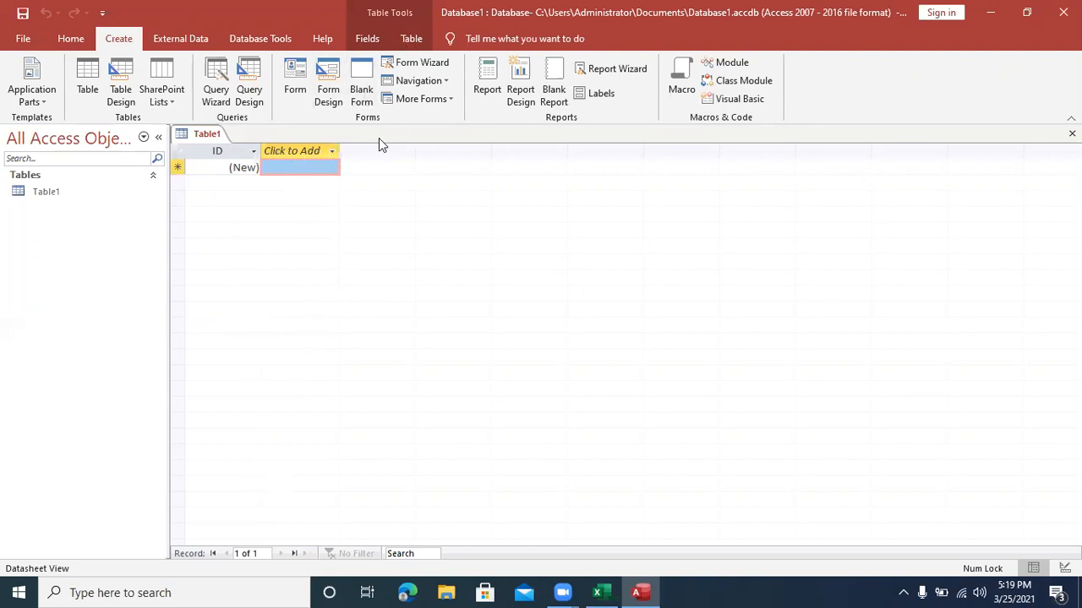
{"action": "left_click", "coordinate": [334, 152]}
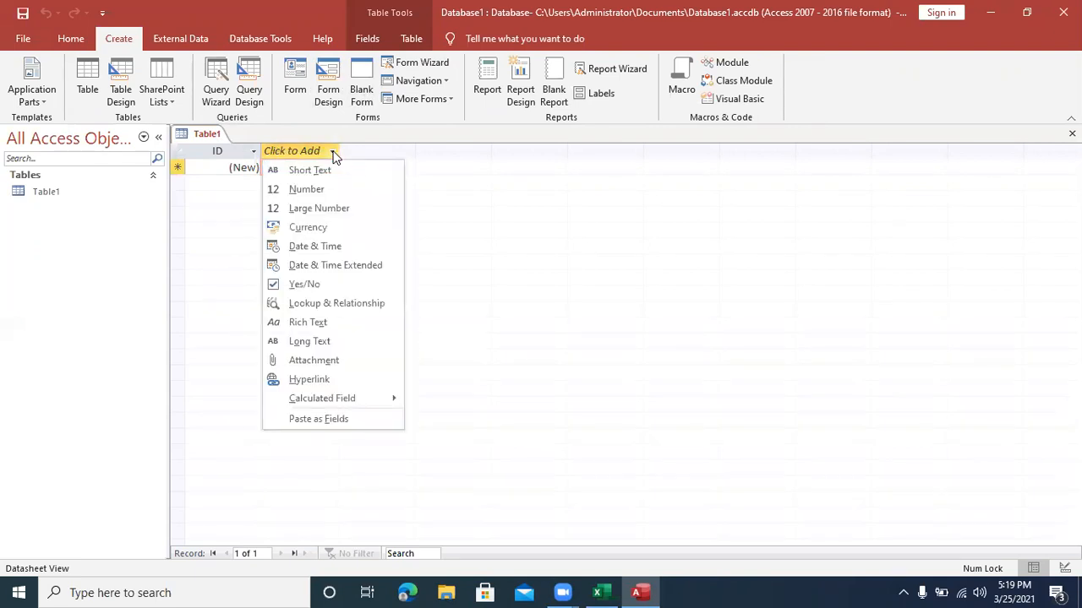
{"action": "mouse_move", "coordinate": [316, 399]}
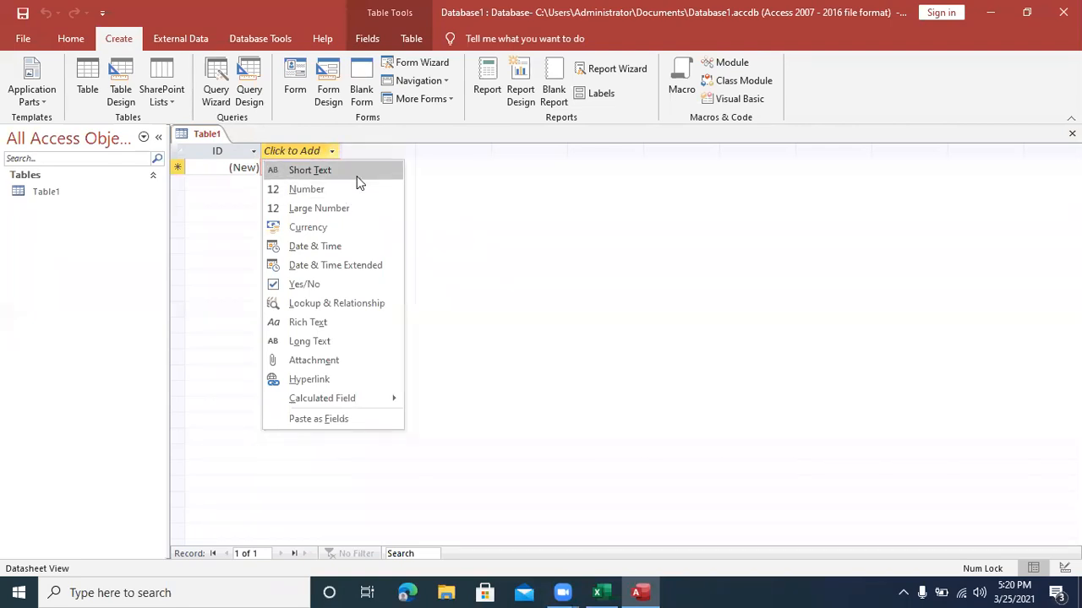
{"action": "left_click", "coordinate": [356, 174]}
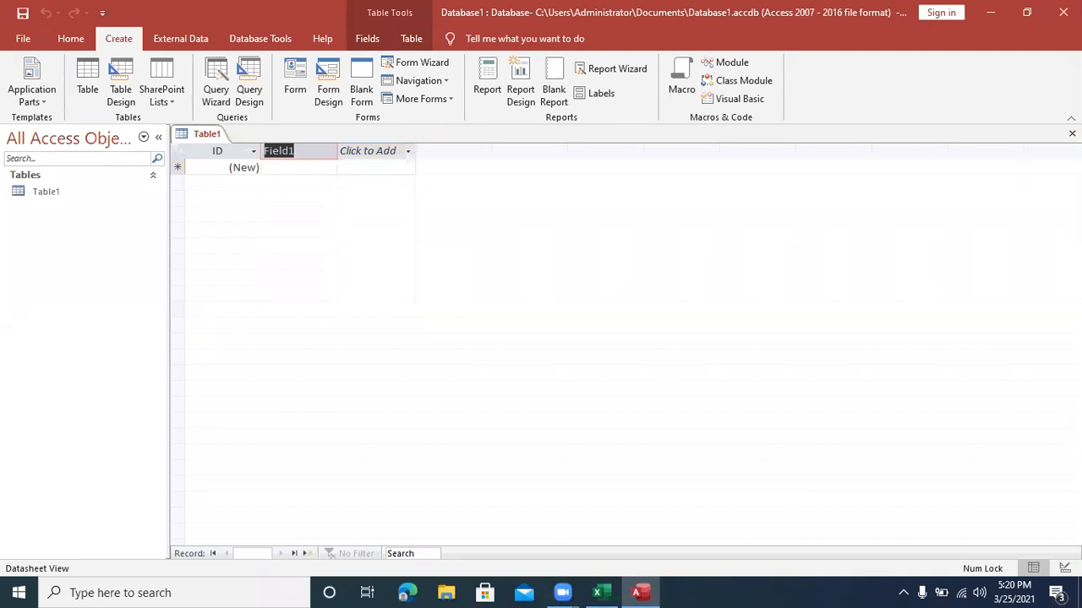
{"action": "type", "text": "stu name"}
{"action": "key", "text": "Return"}
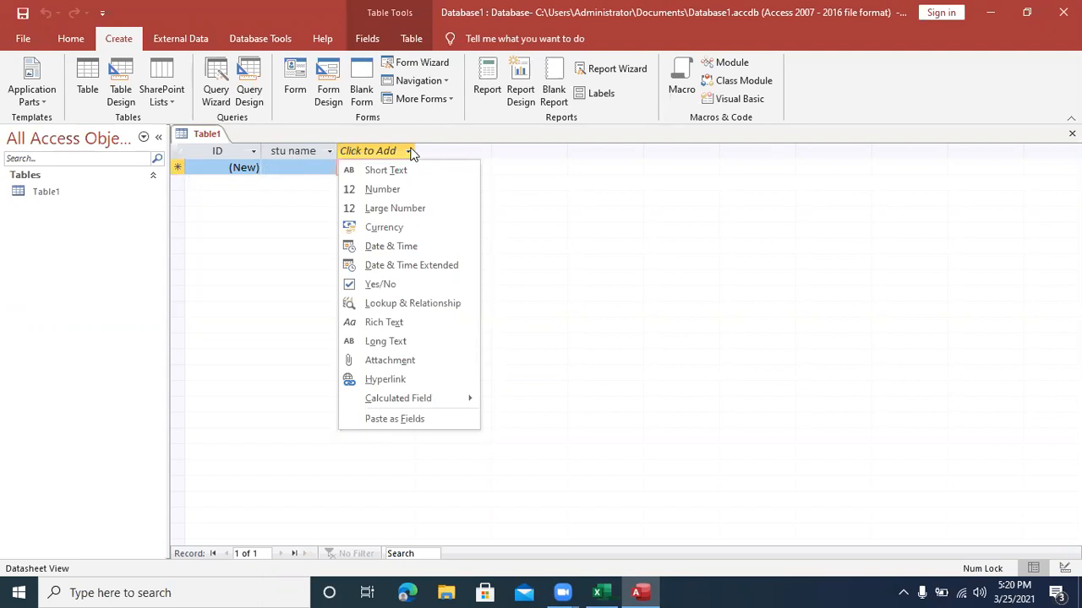
Step: Add a Number field named "marks" after the stu name field
{"action": "left_click", "coordinate": [385, 191]}
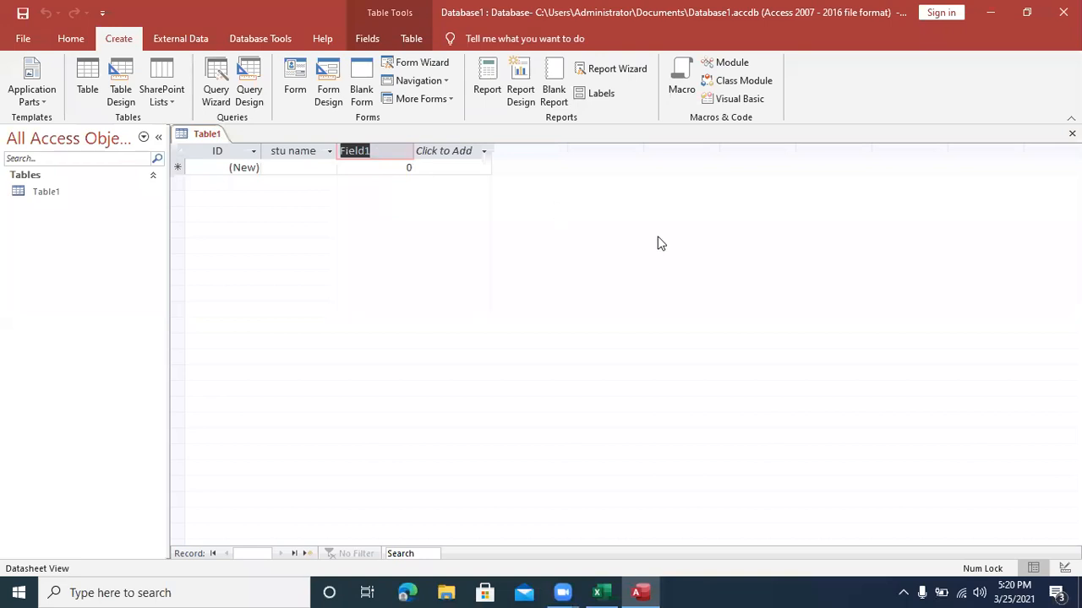
{"action": "type", "text": "marks"}
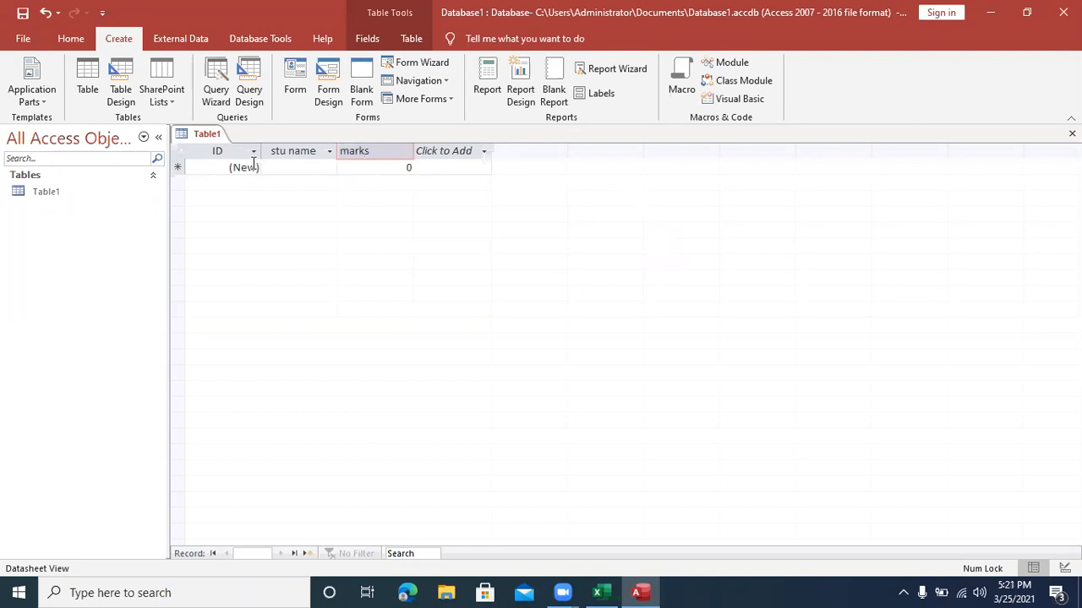
{"action": "left_click", "coordinate": [289, 167]}
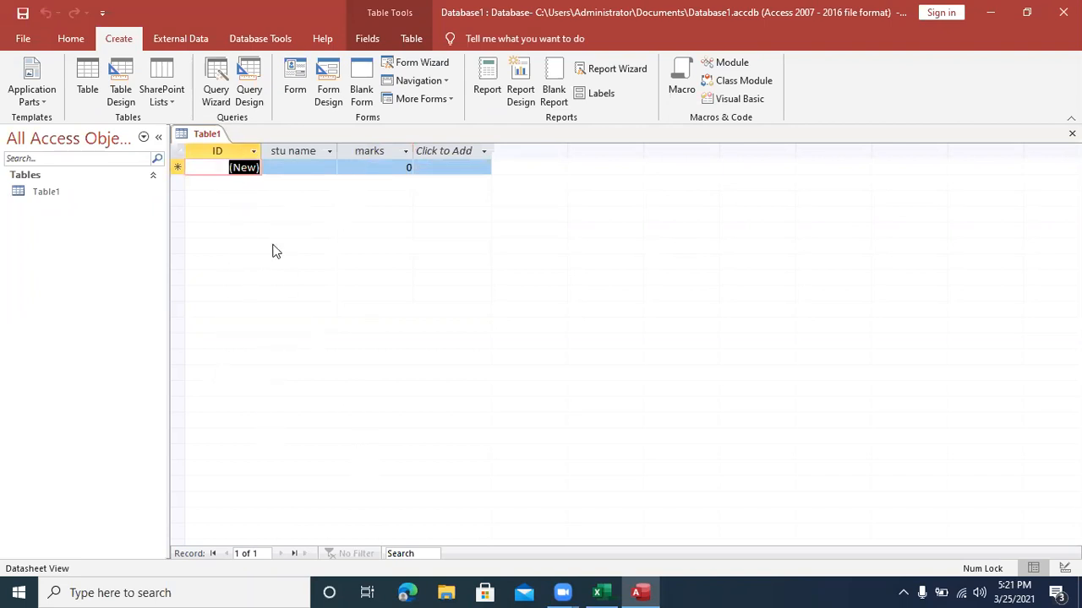
Step: Enter the first record in Table1 with the student's name and marks of 89
{"action": "left_click", "coordinate": [299, 168]}
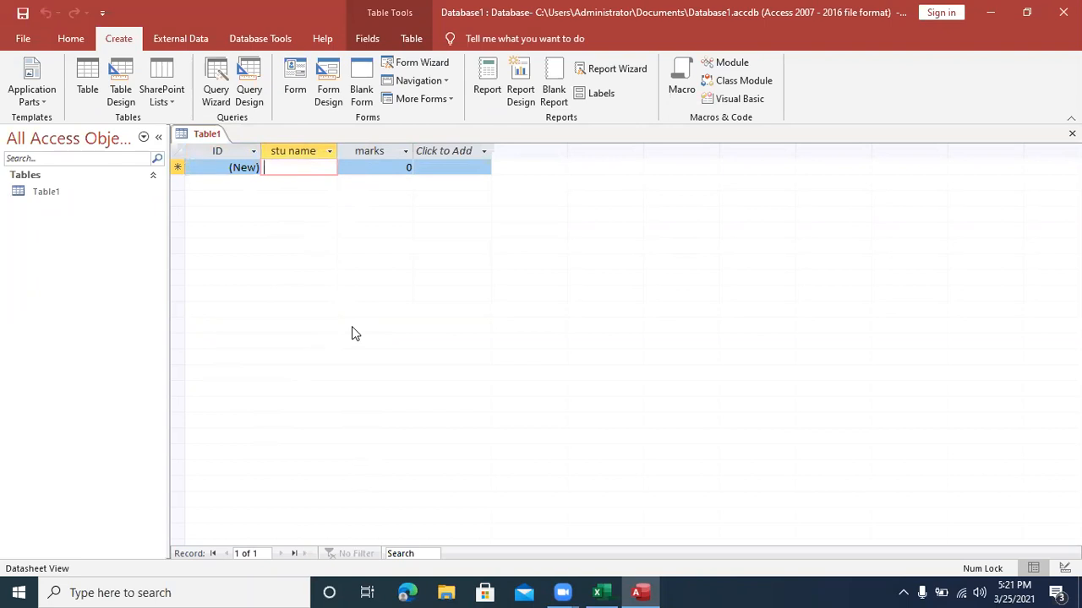
{"action": "type", "text": "Geetha"}
{"action": "key", "text": "Tab"}
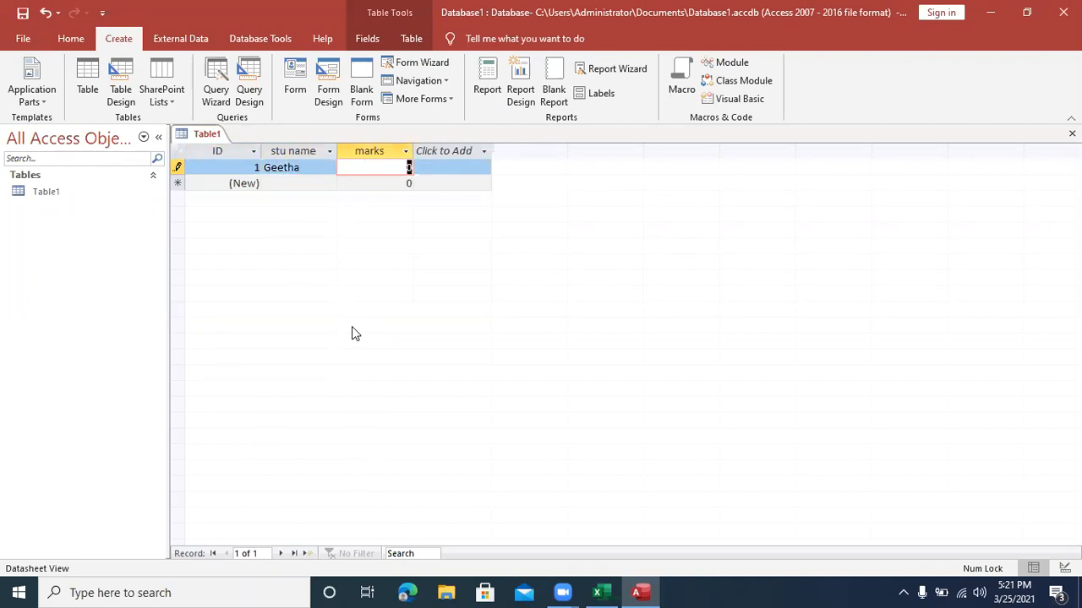
{"action": "type", "text": "89"}
{"action": "key", "text": "Tab"}
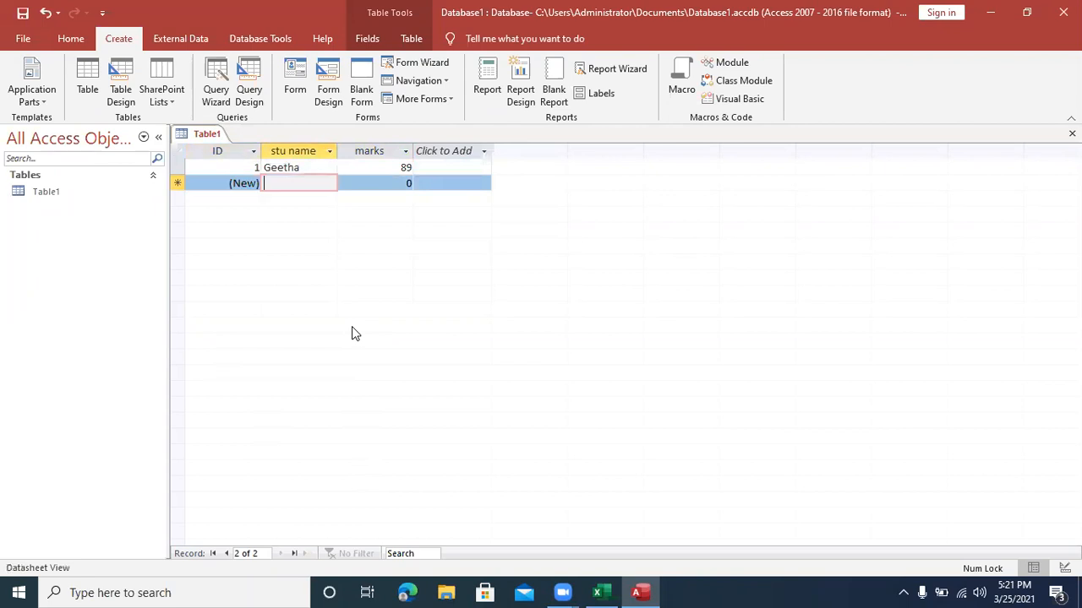
Step: Enter the second record in Table1 with the student's name and marks of 90
{"action": "type", "text": "Ravi"}
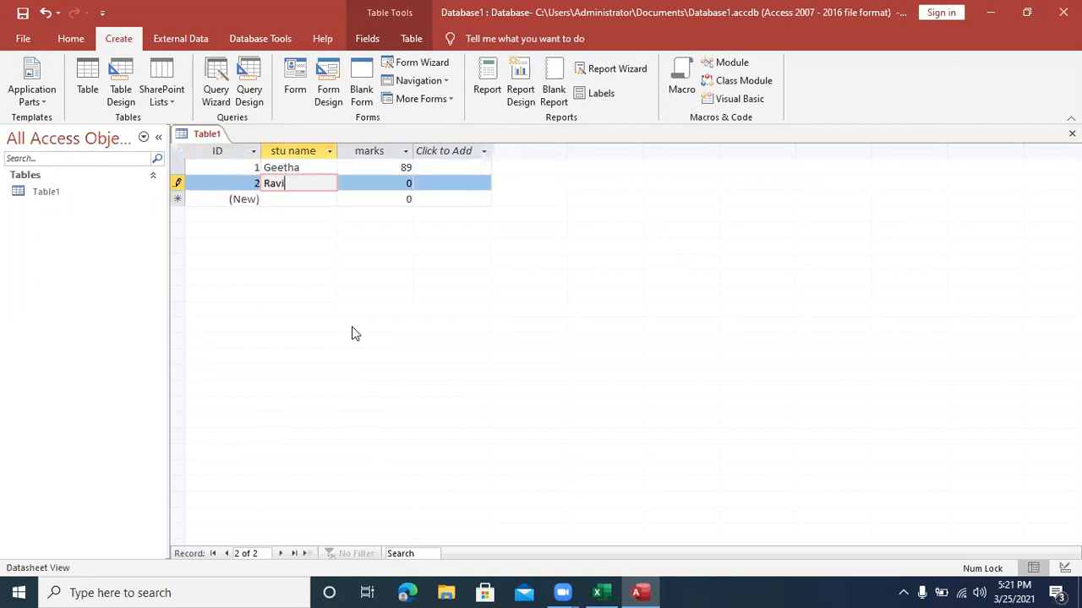
{"action": "key", "text": "Tab"}
{"action": "type", "text": "90"}
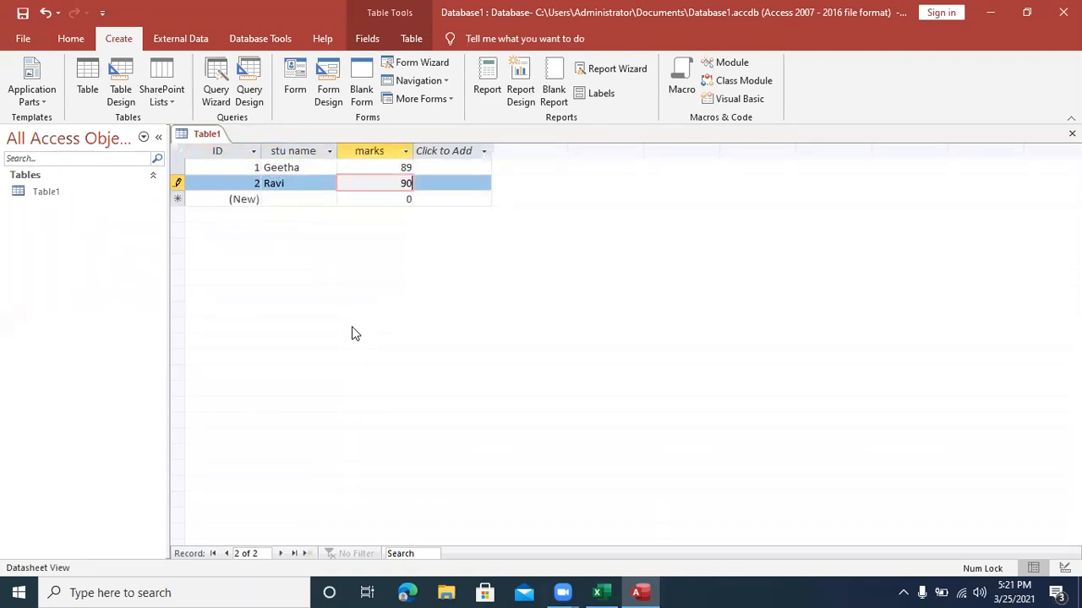
{"action": "key", "text": "Tab"}
Step: Enter the third record in Table1 with the student's name and marks of 98
{"action": "key", "text": "Tab"}
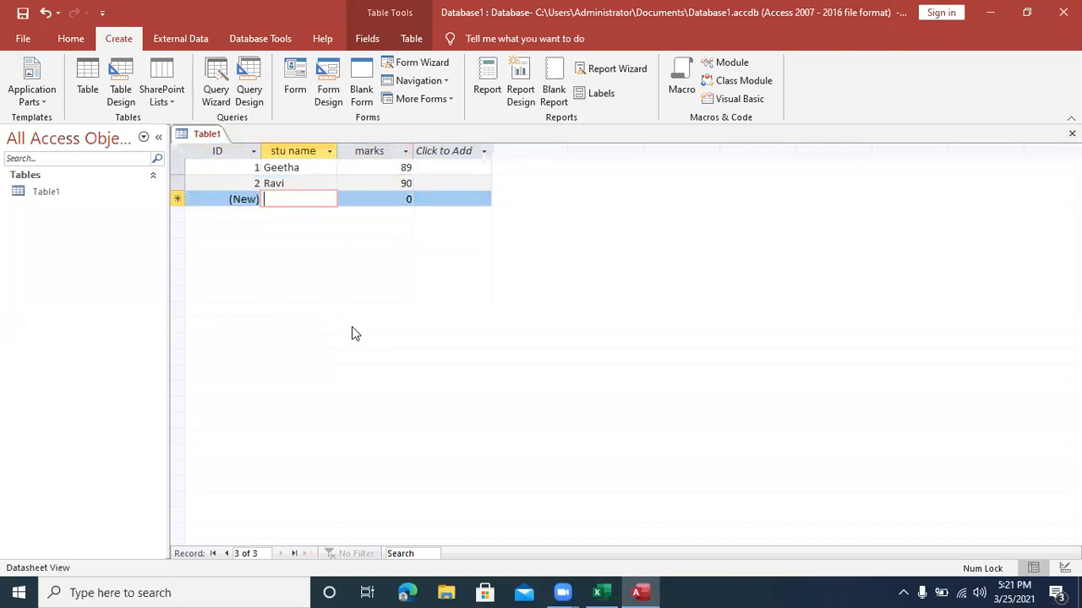
{"action": "type", "text": "Uma"}
{"action": "key", "text": "Tab"}
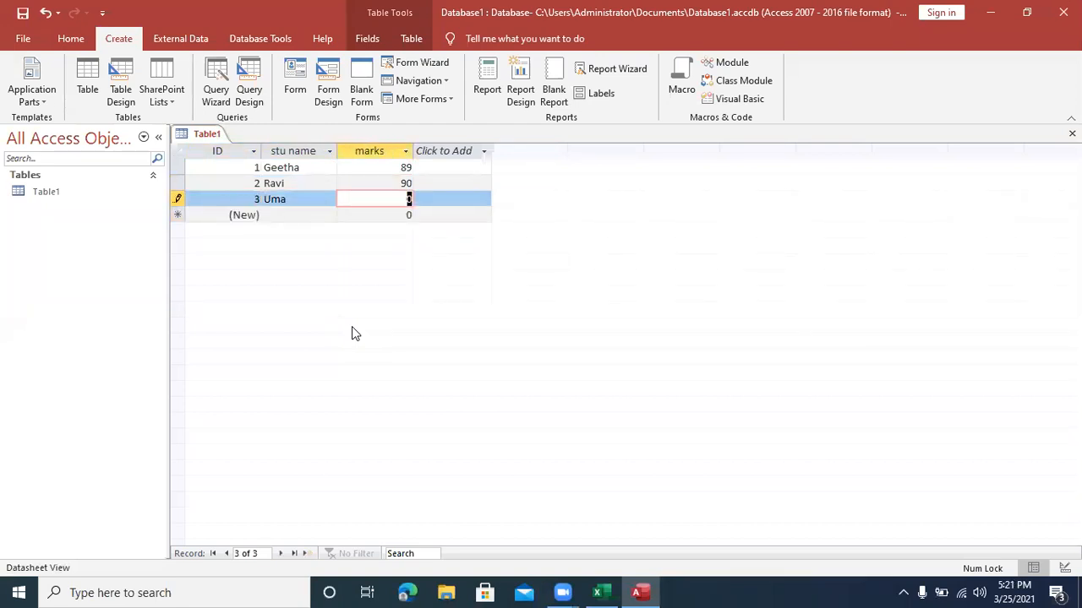
{"action": "type", "text": "98"}
{"action": "key", "text": "Tab"}
{"action": "key", "text": "Tab"}
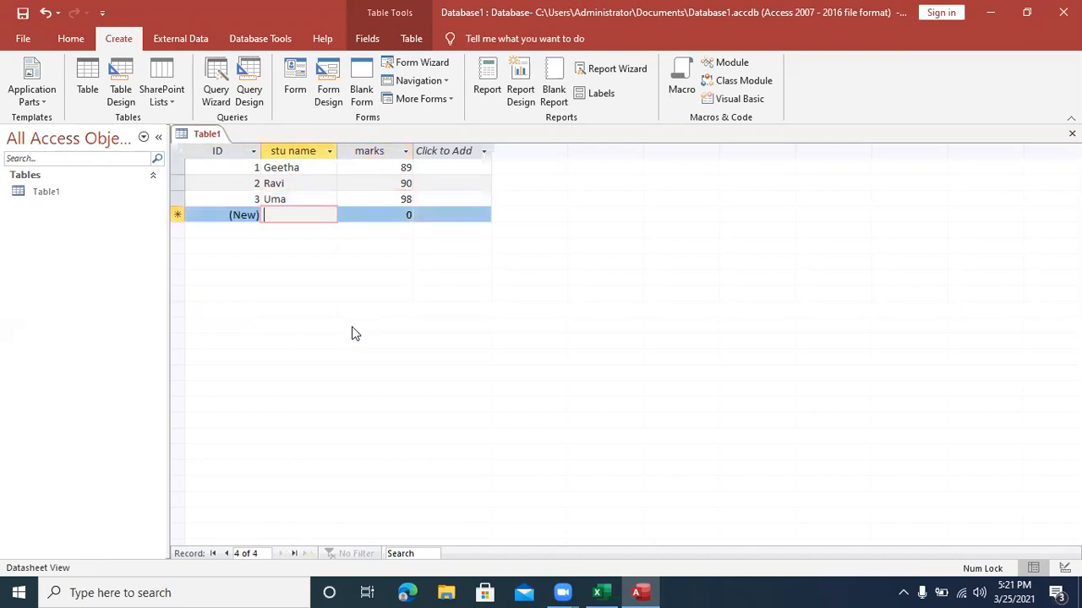
Step: Enter the fourth record in Table1 with the student's name and marks of 89
{"action": "type", "text": "Ta"}
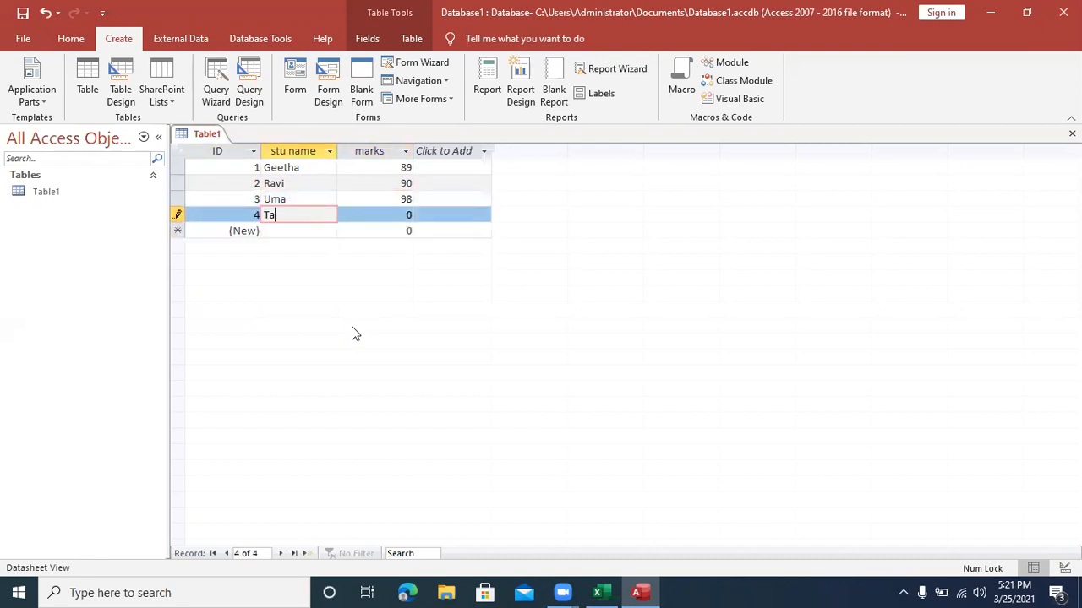
{"action": "type", "text": "nu"}
{"action": "key", "text": "Tab"}
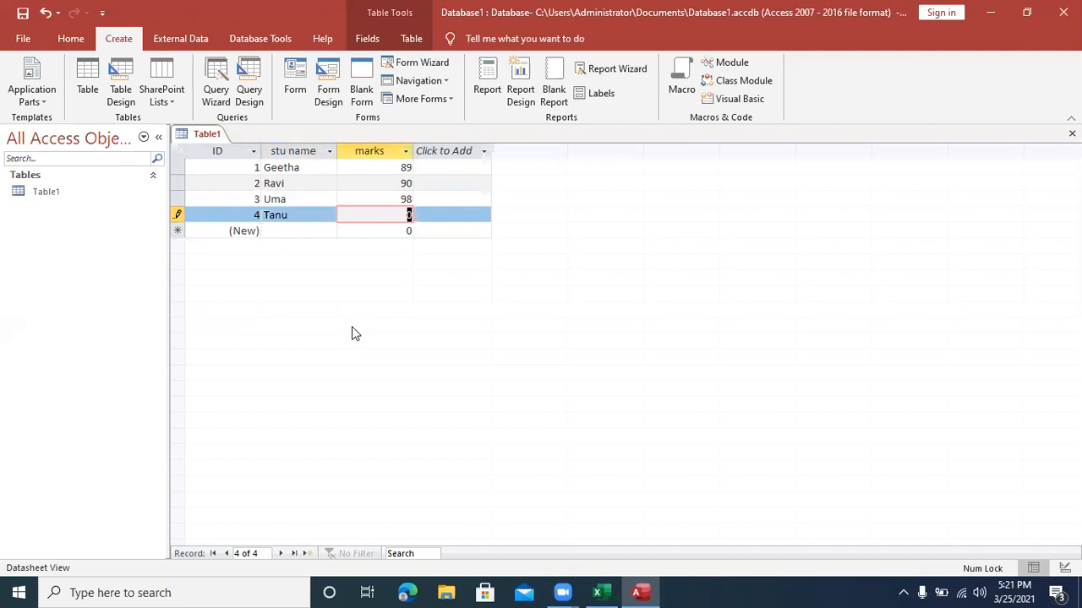
{"action": "type", "text": "89"}
{"action": "key", "text": "Tab"}
{"action": "key", "text": "Tab"}
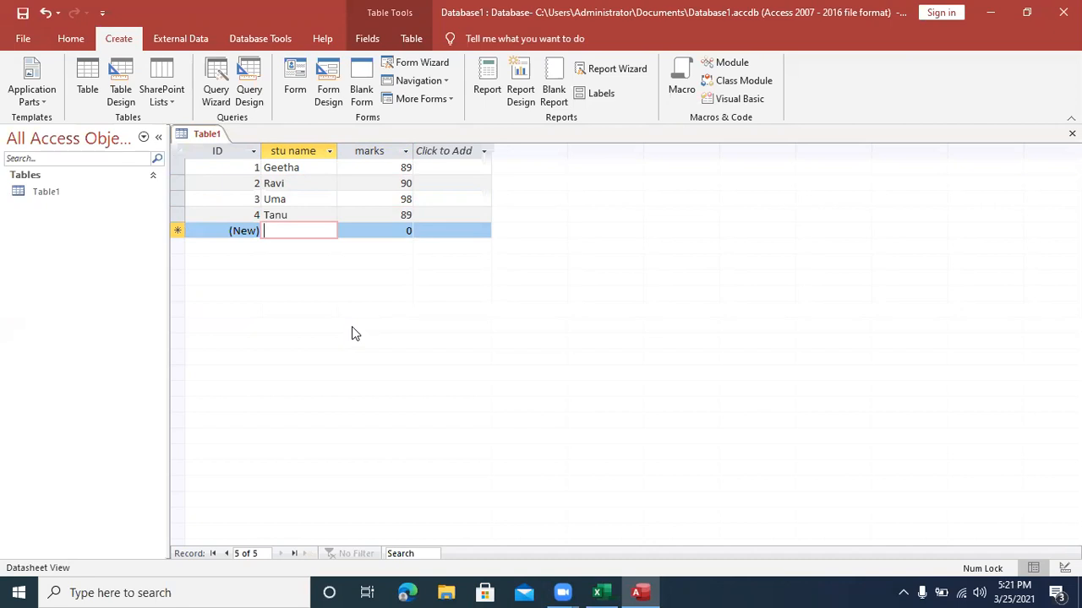
Step: Enter the fifth record in Table1 with the student's name and marks of 85
{"action": "type", "text": "anand"}
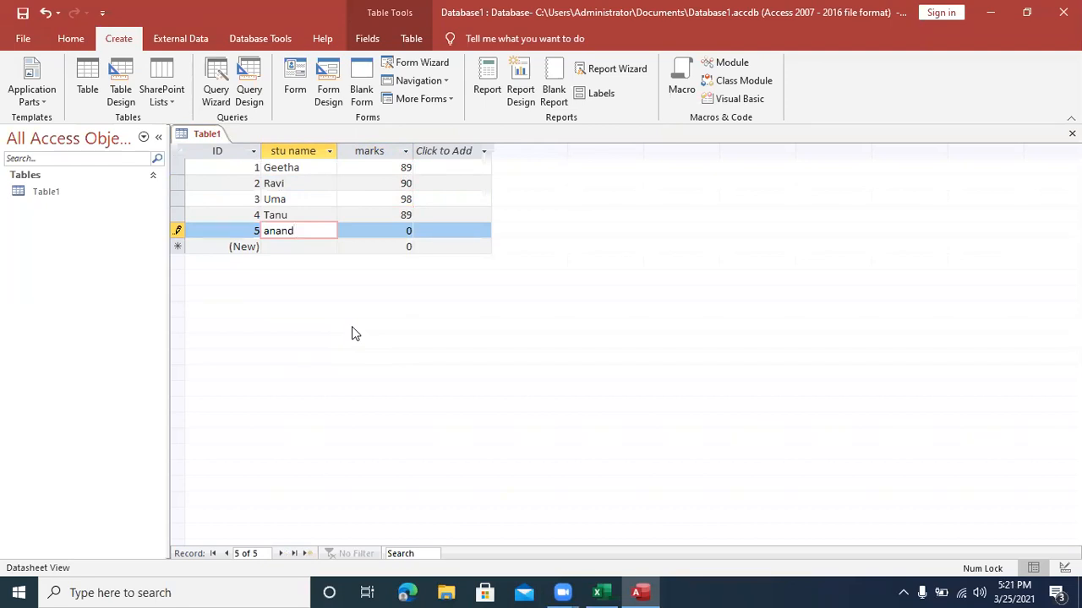
{"action": "key", "text": "Tab"}
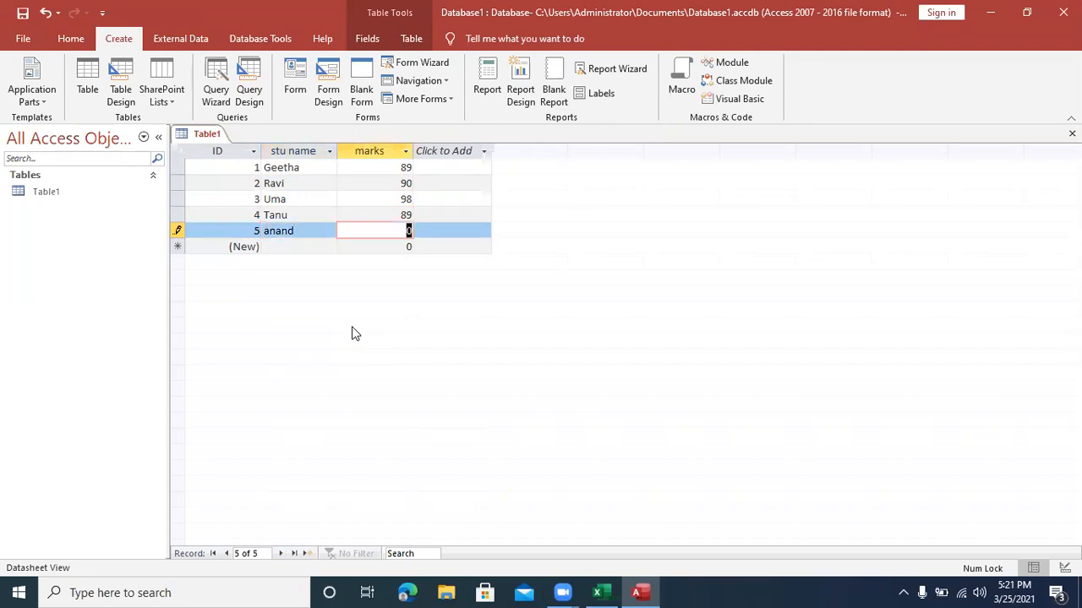
{"action": "type", "text": "85"}
Step: Save the table under the name "stu data"
{"action": "key", "text": "ctrl+s"}
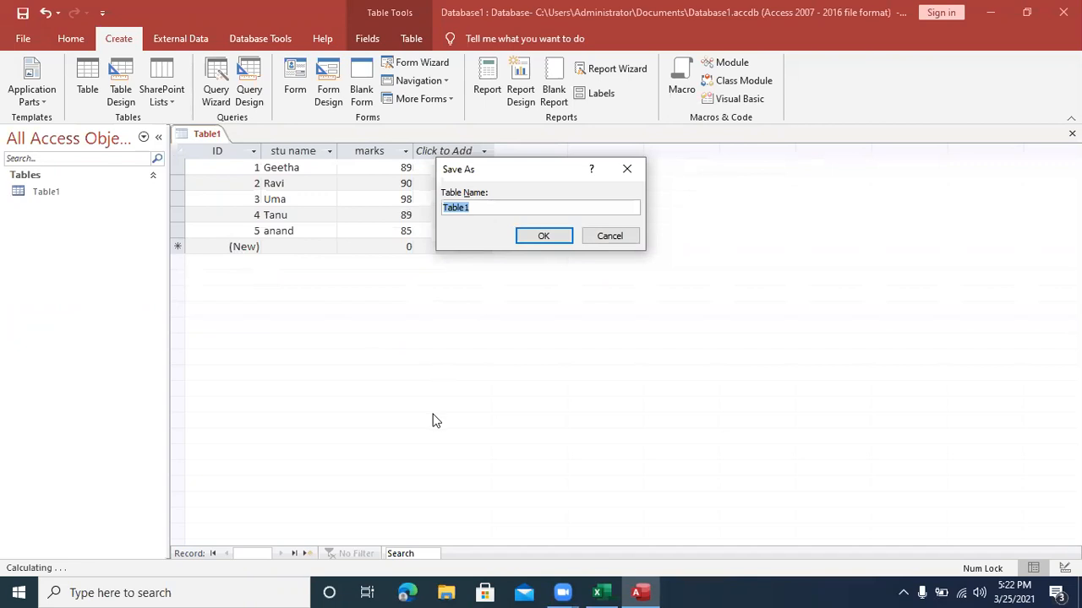
{"action": "type", "text": "sty"}
{"action": "key", "text": "BackSpace"}
{"action": "type", "text": "u data"}
{"action": "key", "text": "Return"}
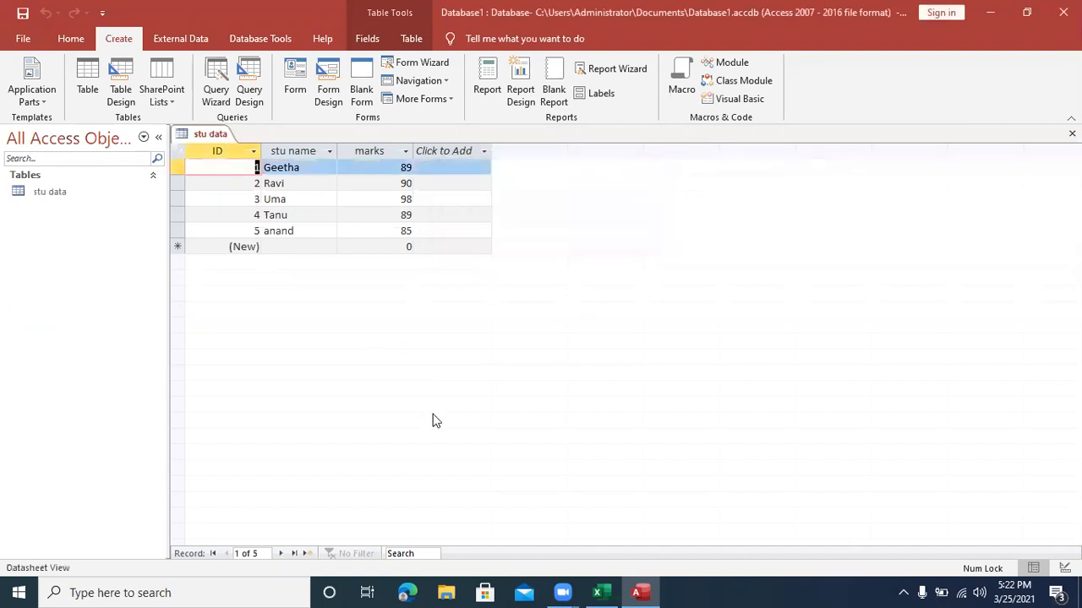
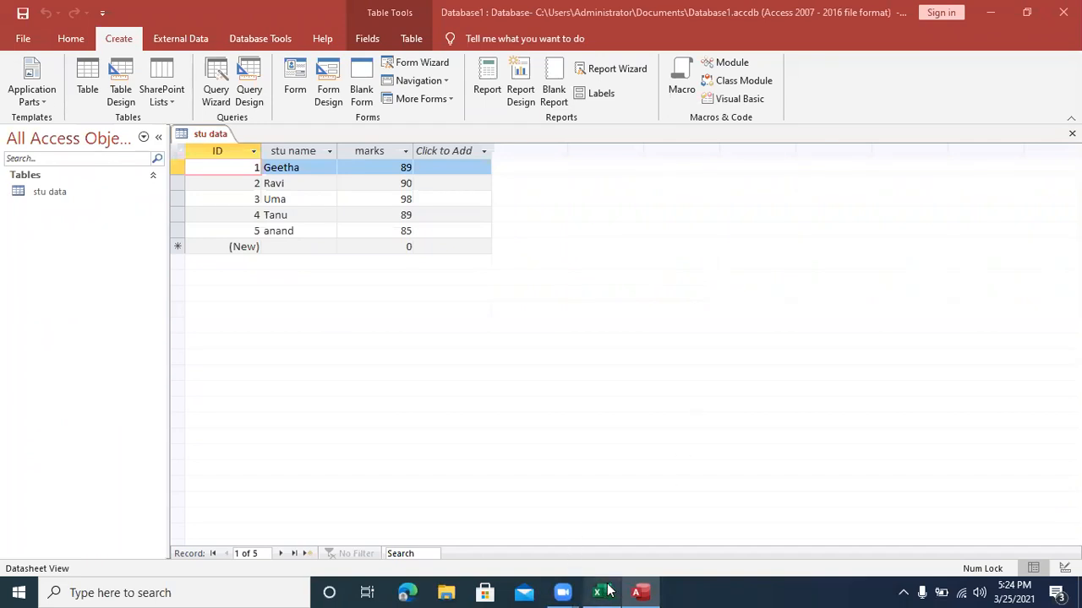
Step: Minimize Access and open MCC Daily Attendance.xlsx from the MCC College Excel Class folder on the desktop
{"action": "left_click", "coordinate": [990, 17]}
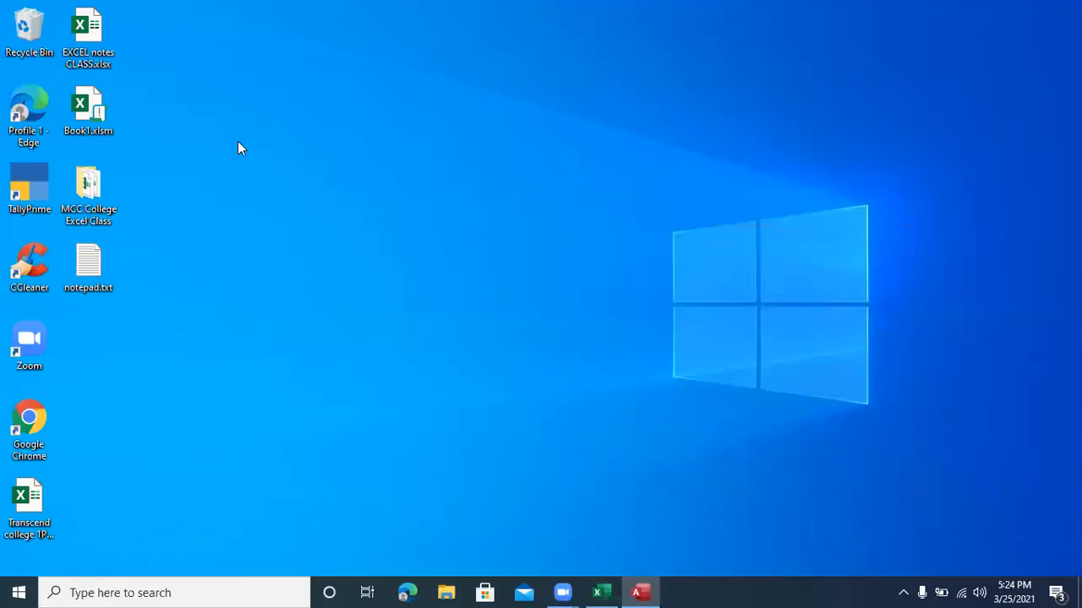
{"action": "double_click", "coordinate": [89, 190]}
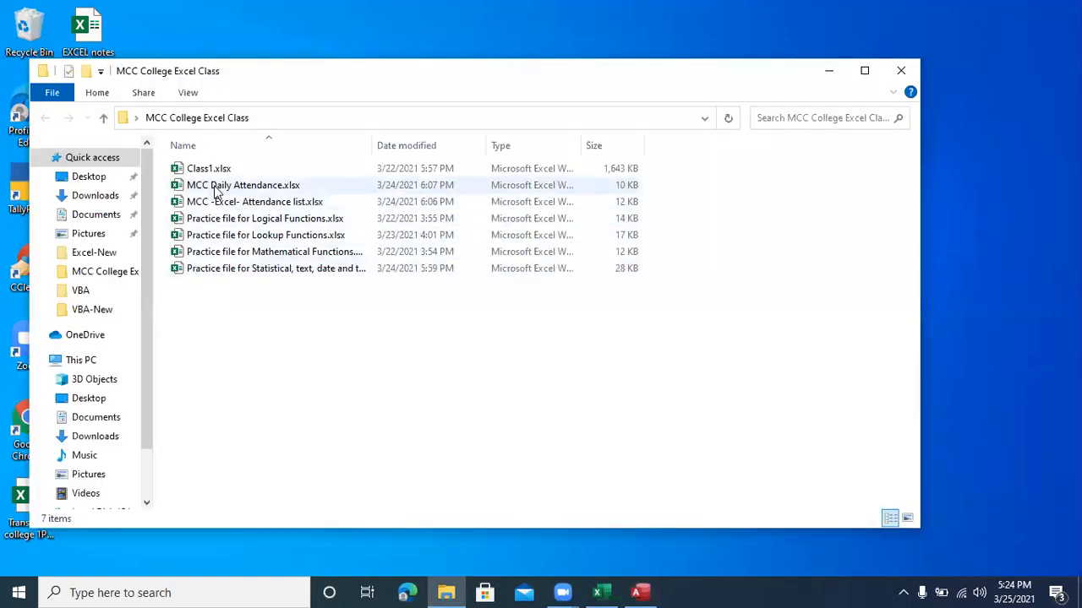
{"action": "double_click", "coordinate": [215, 188]}
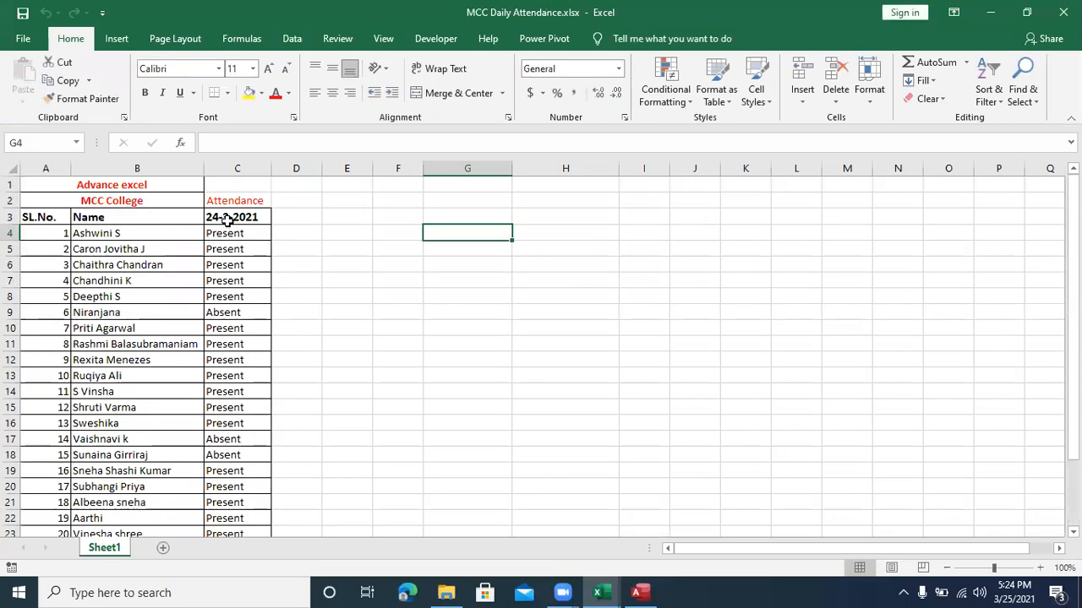
Step: Change the attendance date in cell C3 to 25-3-2021
{"action": "double_click", "coordinate": [229, 218]}
{"action": "key", "text": "BackSpace"}
{"action": "type", "text": "5"}
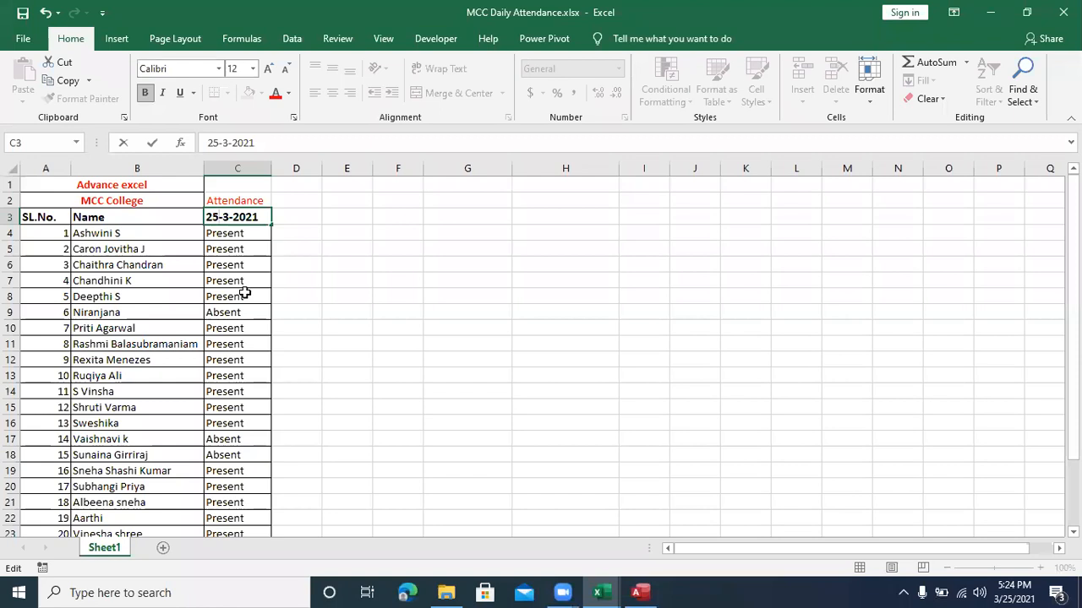
{"action": "key", "text": "Return"}
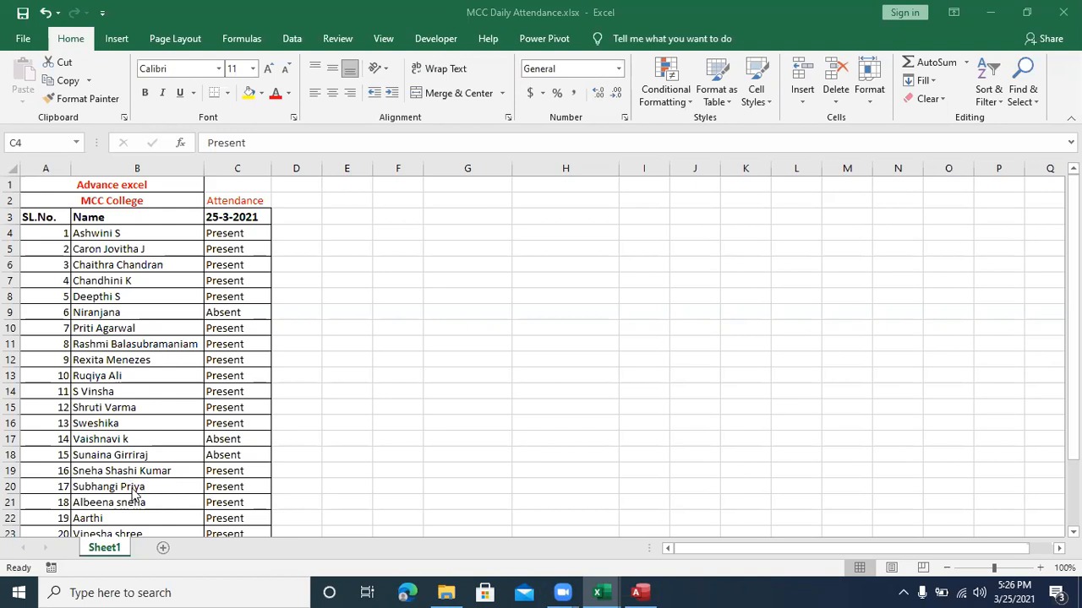
Step: Mark students 14 and 15 as Present in cells C17 and C18
{"action": "key", "text": "F2"}
{"action": "left_click", "coordinate": [233, 440]}
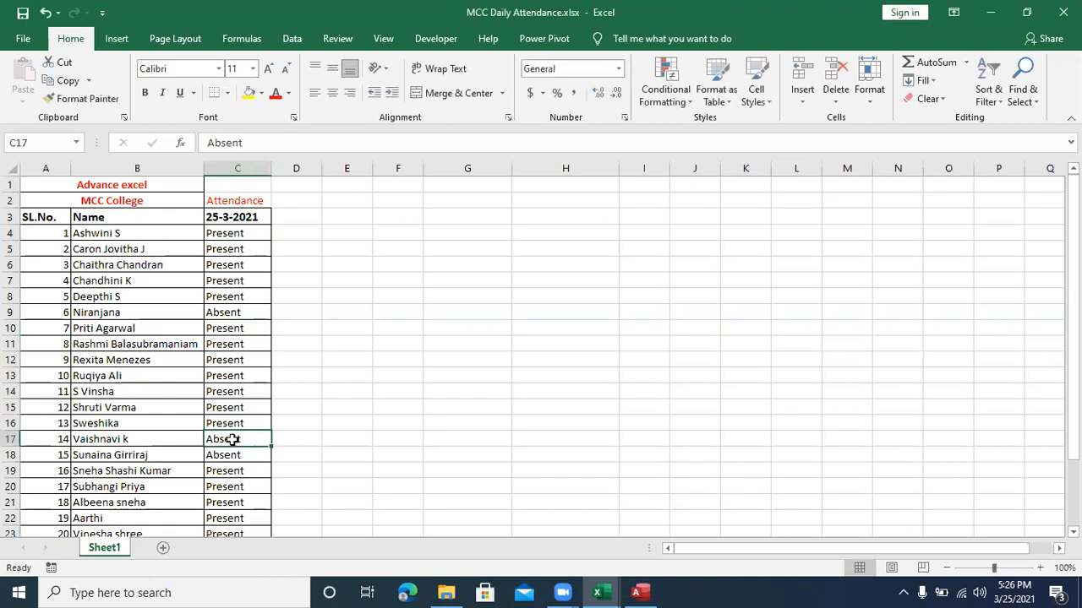
{"action": "type", "text": "present"}
{"action": "key", "text": "Return"}
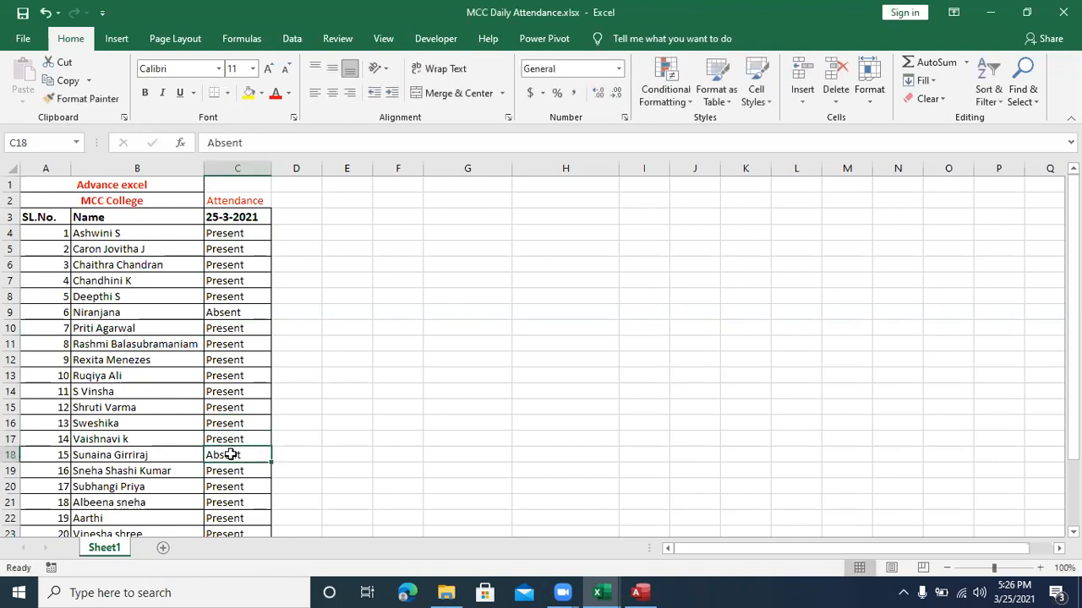
{"action": "type", "text": "present"}
{"action": "key", "text": "Return"}
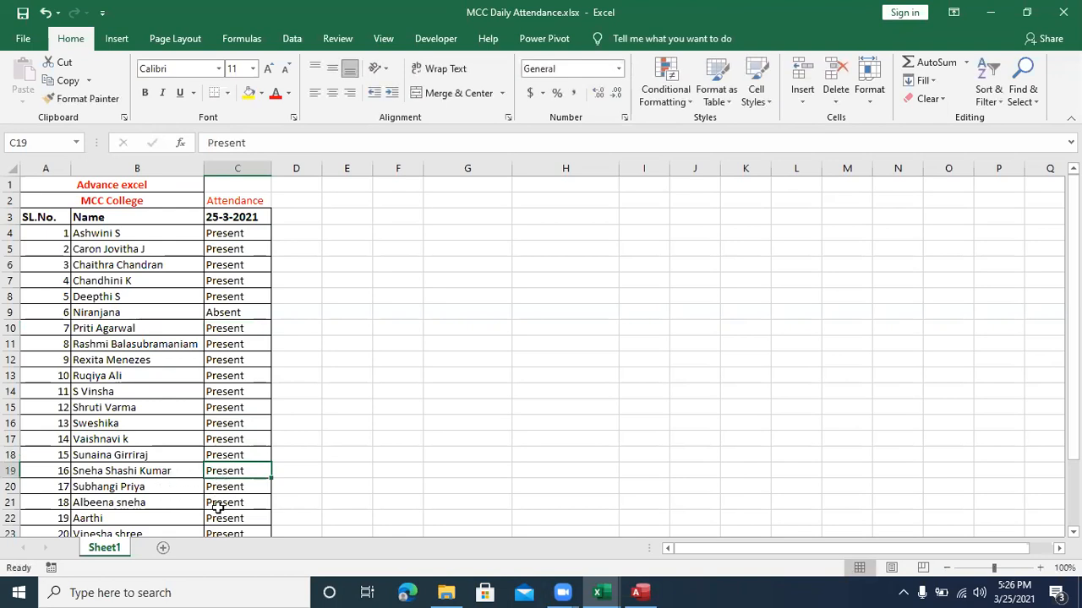
Step: Mark student 18 as Absent in cell C21
{"action": "scroll", "coordinate": [139, 498], "scroll_direction": "down", "scroll_amount": 1}
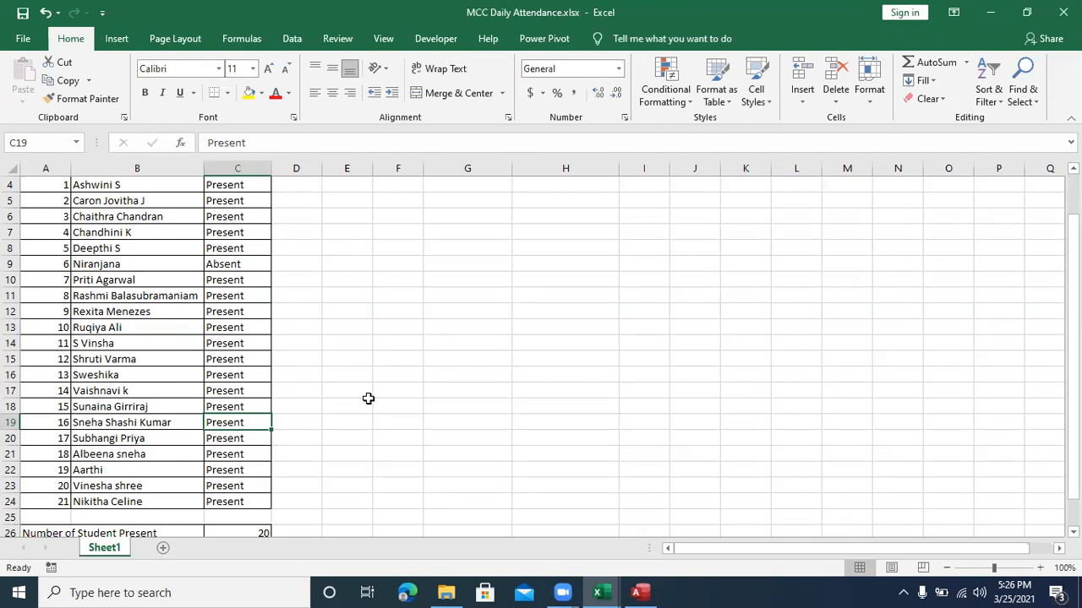
{"action": "left_click", "coordinate": [212, 454]}
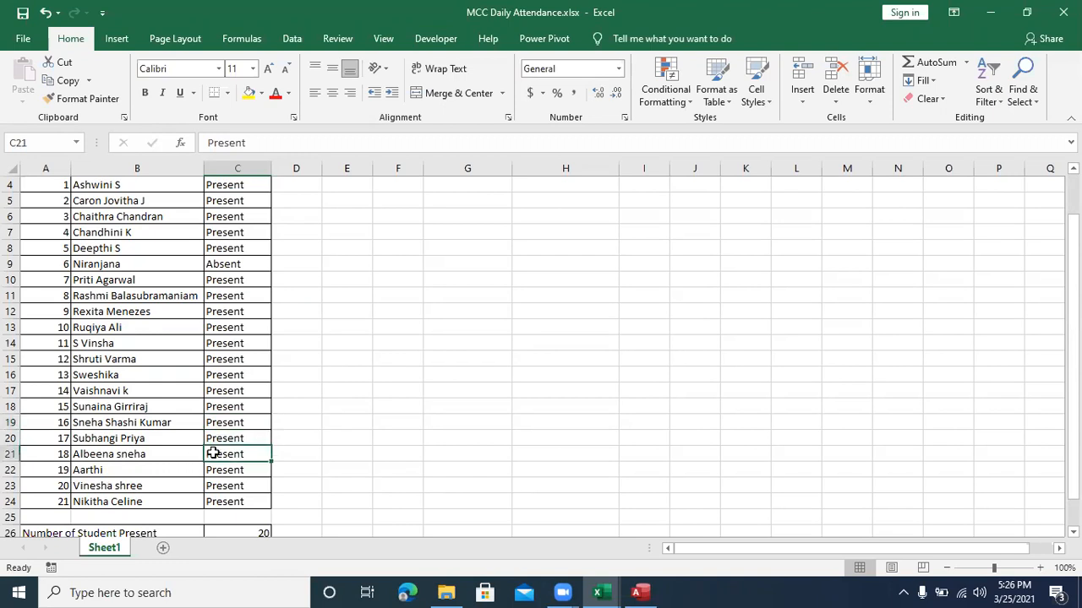
{"action": "type", "text": "a"}
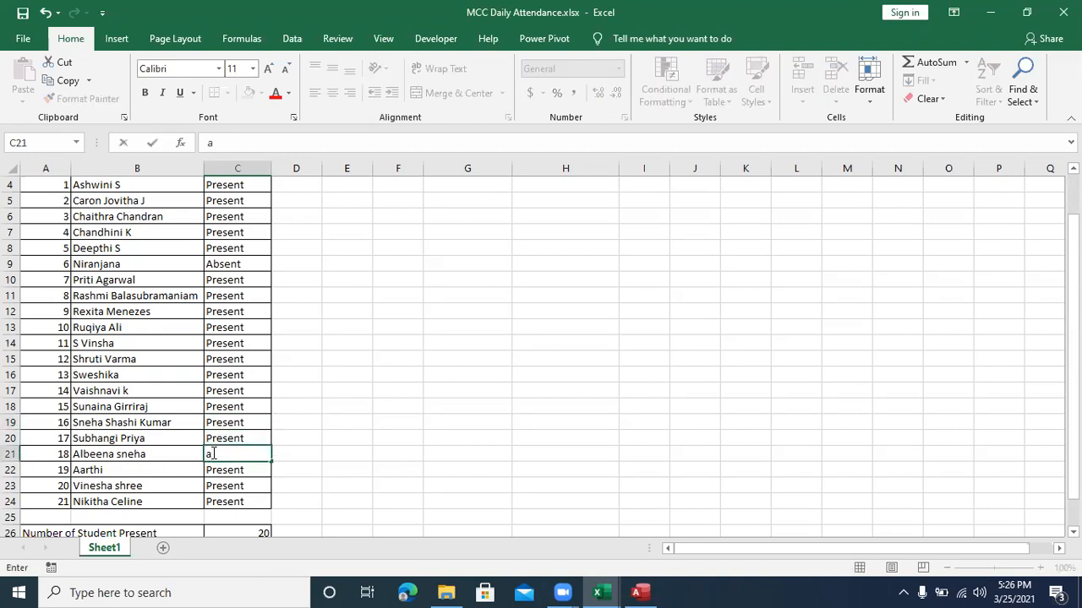
{"action": "type", "text": "bsent"}
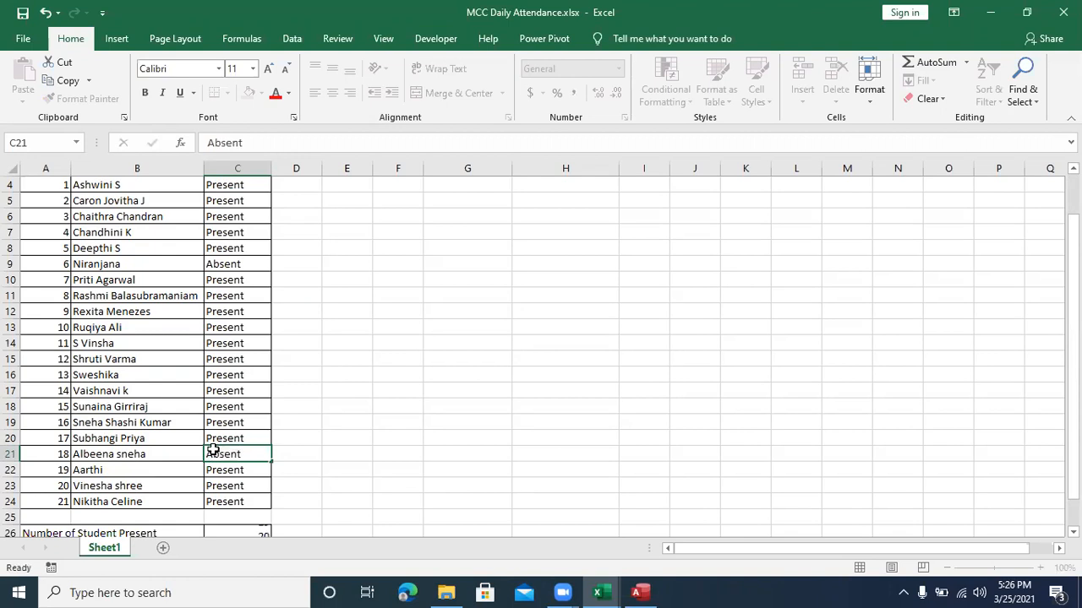
{"action": "key", "text": "Return"}
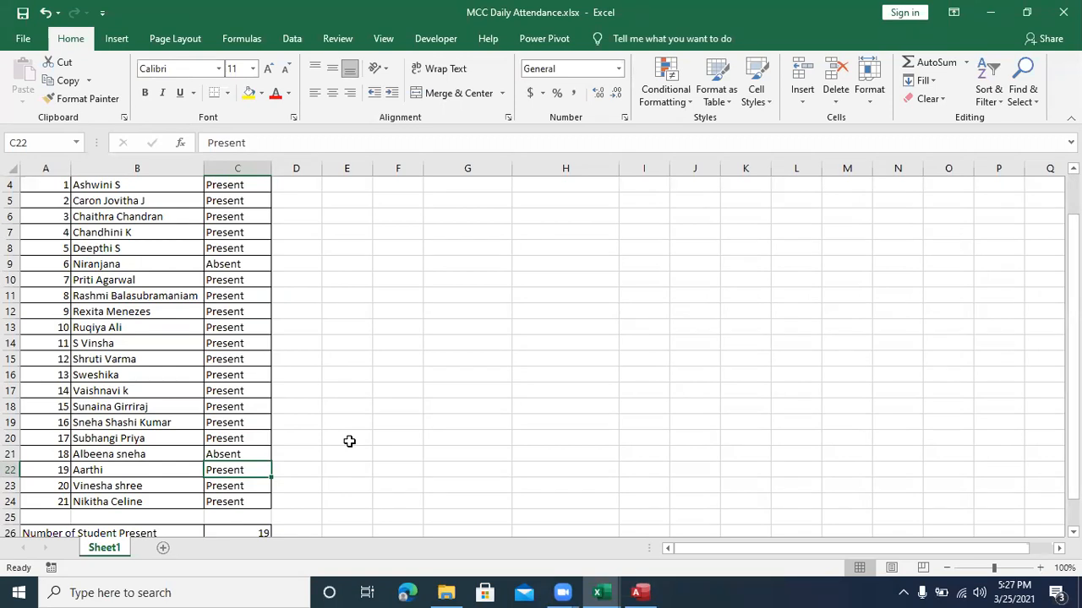
Step: Mark student 21 as Absent in cell C24 and review the attendance list
{"action": "left_click", "coordinate": [229, 500]}
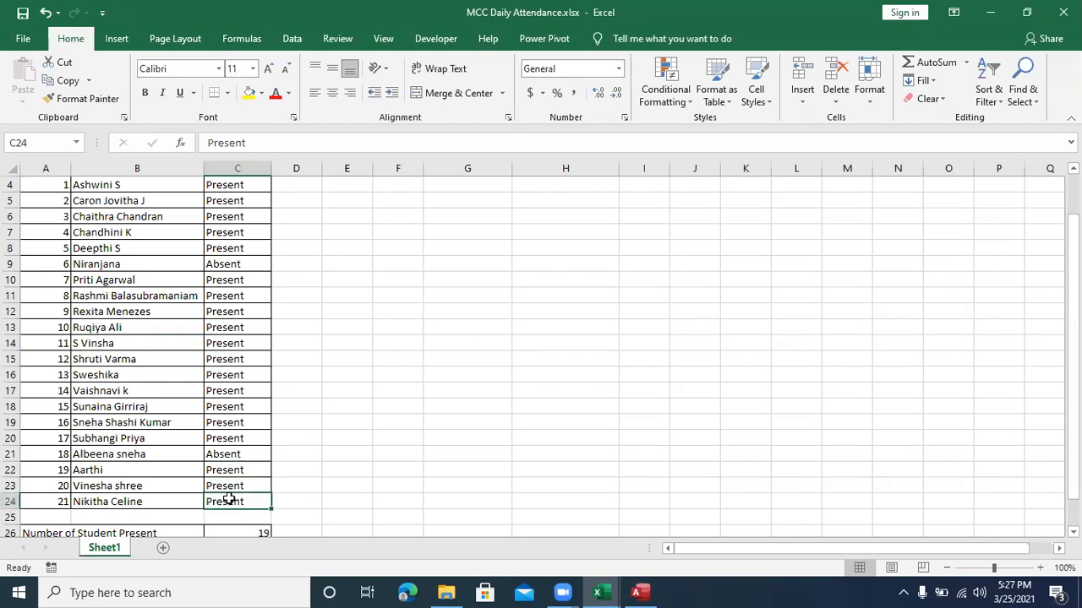
{"action": "type", "text": "Ab"}
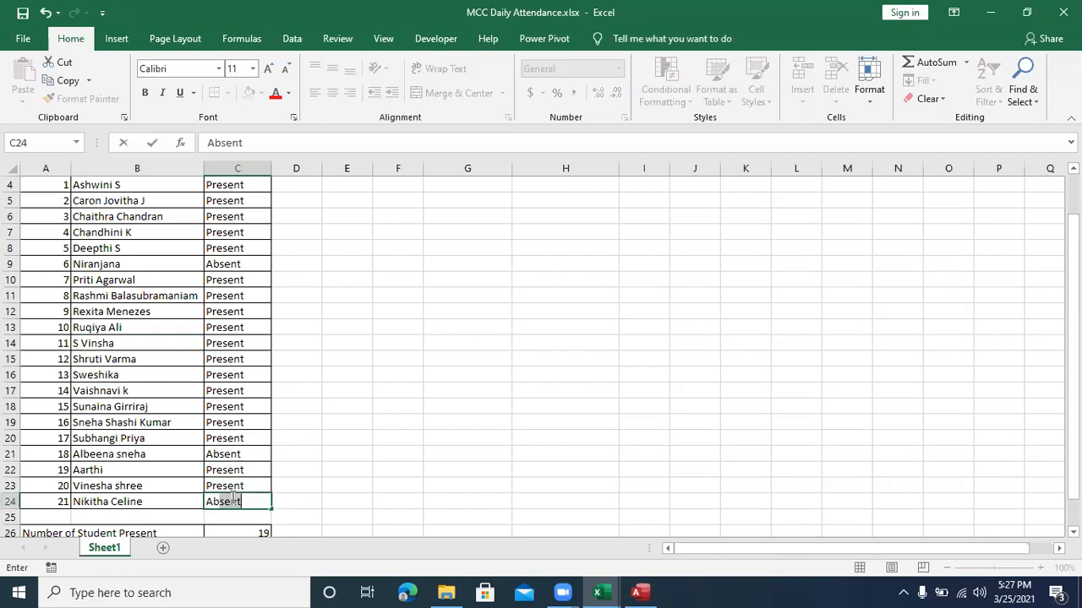
{"action": "key", "text": "Return"}
{"action": "scroll", "coordinate": [239, 483], "scroll_direction": "down", "scroll_amount": 1}
{"action": "scroll", "coordinate": [239, 482], "scroll_direction": "up", "scroll_amount": 1}
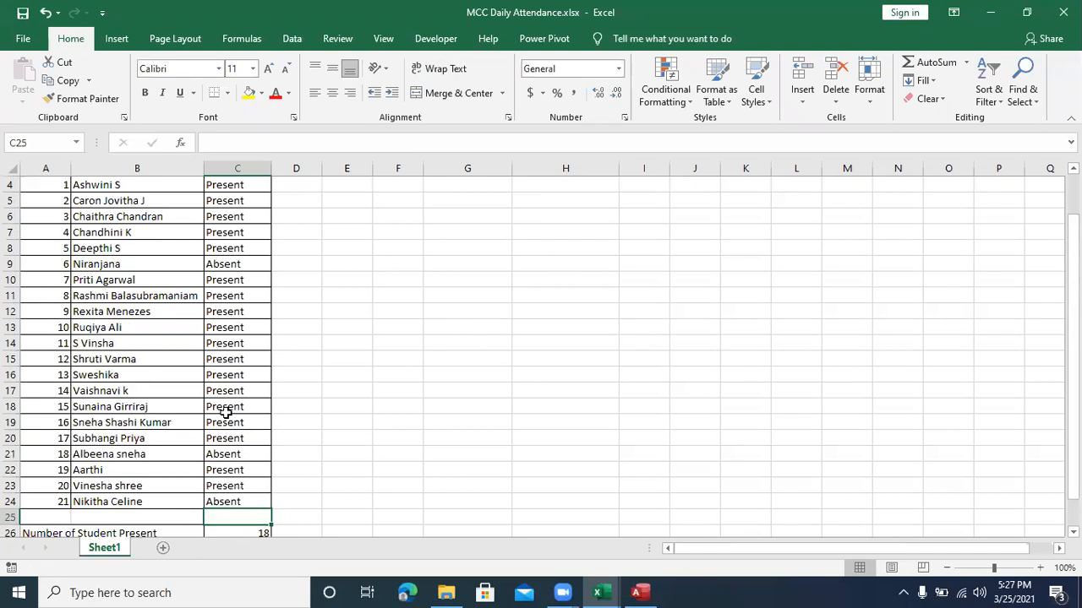
{"action": "scroll", "coordinate": [227, 409], "scroll_direction": "up", "scroll_amount": 1}
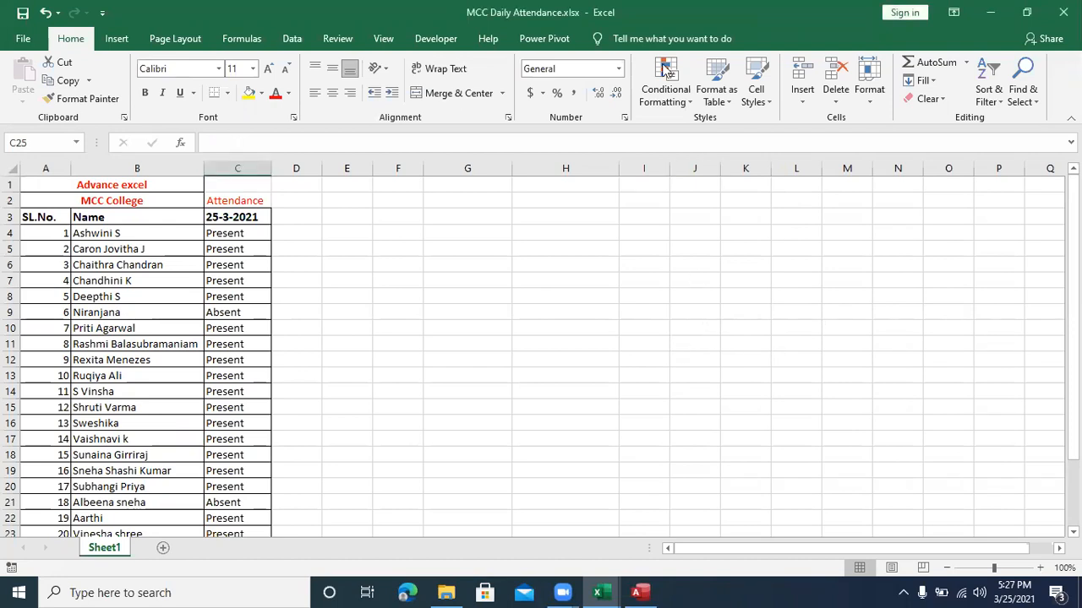
Step: Close the Access database and the attendance workbook to return to Class1.xlsx in Excel
{"action": "left_click", "coordinate": [597, 592]}
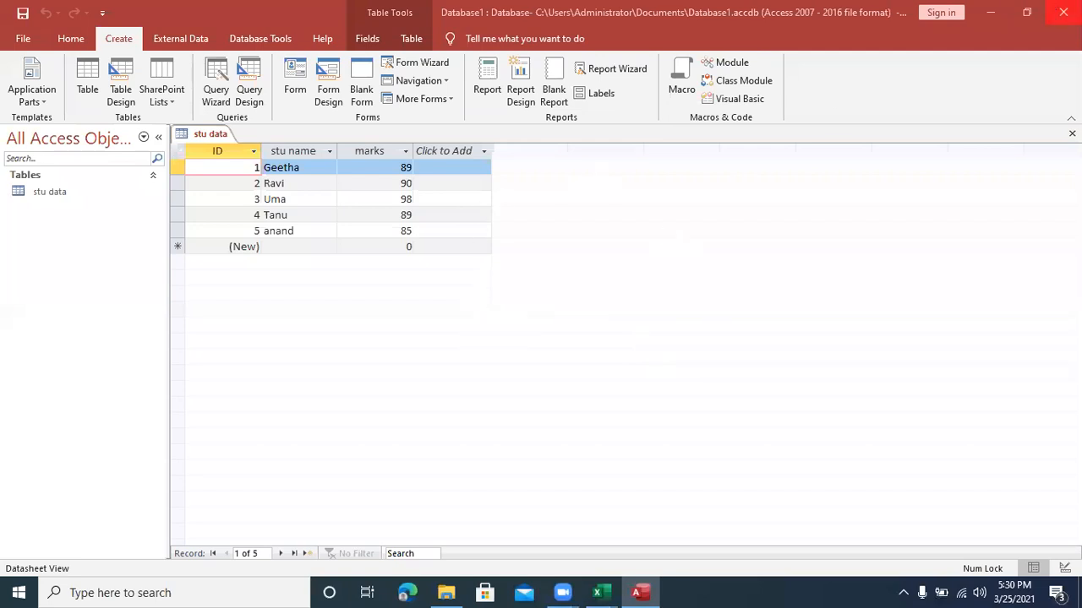
{"action": "left_click", "coordinate": [1063, 12]}
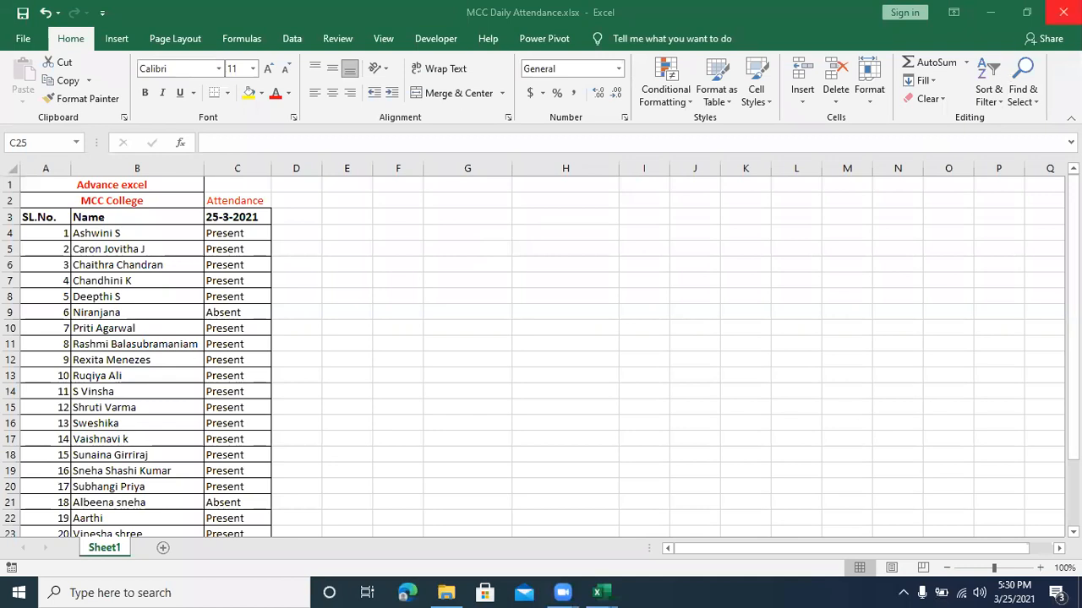
{"action": "left_click", "coordinate": [1063, 12]}
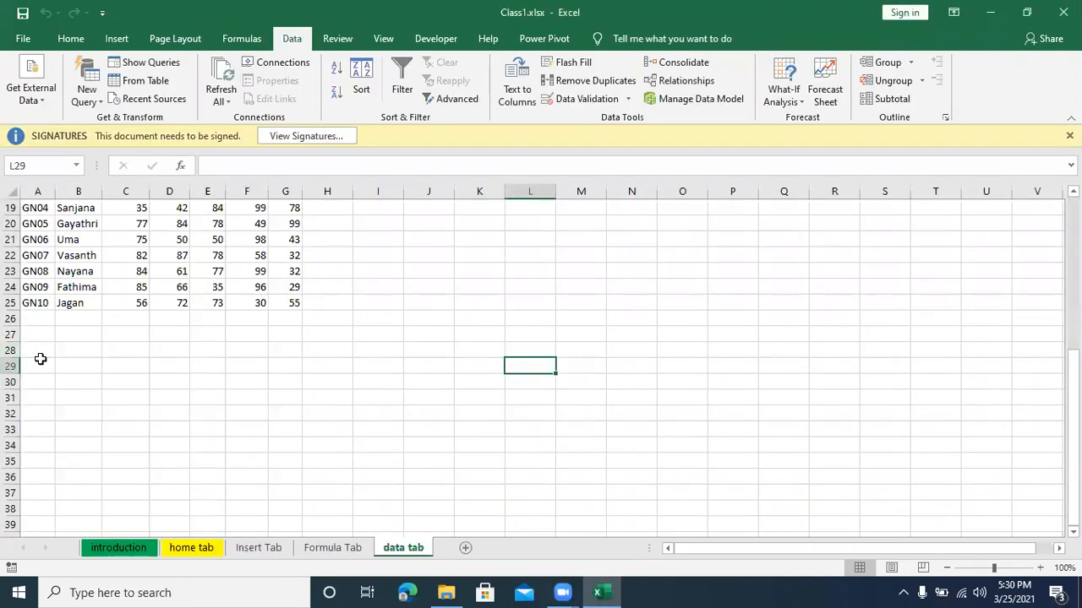
Step: Import the Access database Database1.accdb as a table into the existing "data tab" worksheet at cell A28
{"action": "left_click", "coordinate": [42, 348]}
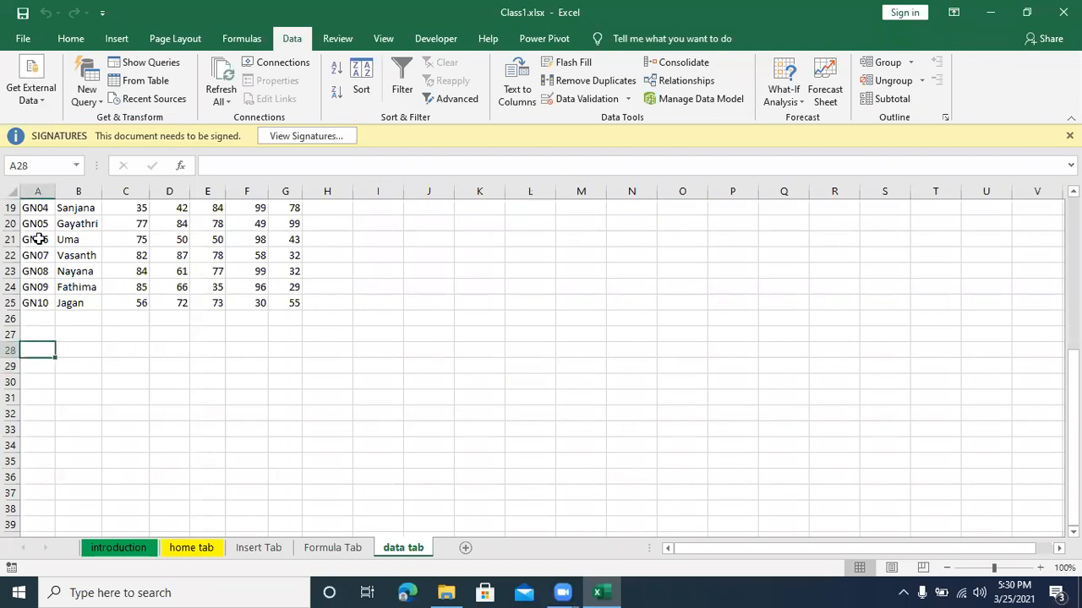
{"action": "left_click", "coordinate": [27, 100]}
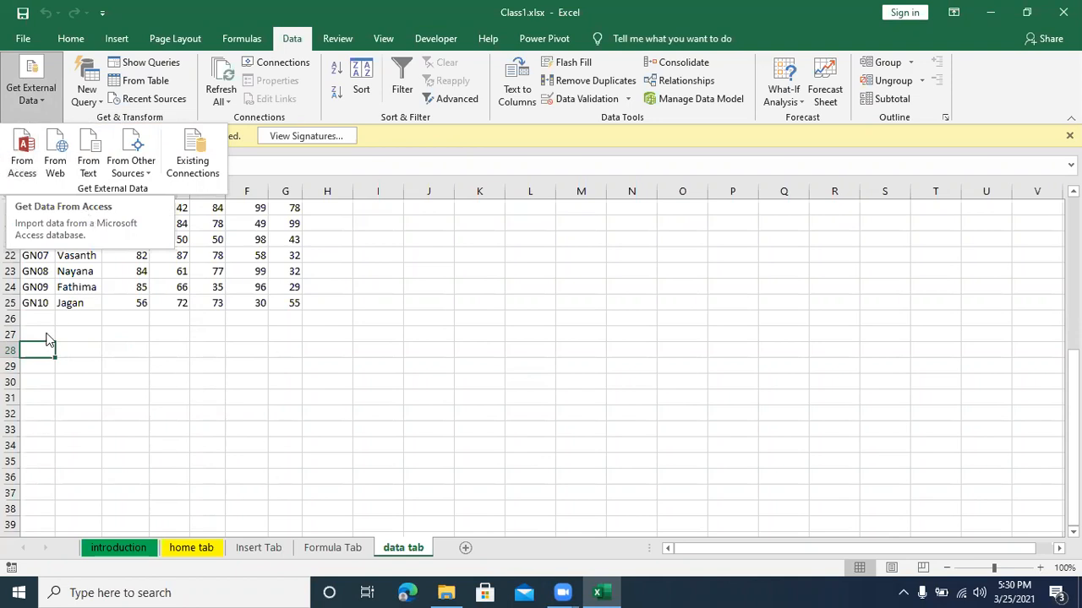
{"action": "left_click", "coordinate": [37, 103]}
{"action": "left_click", "coordinate": [36, 103]}
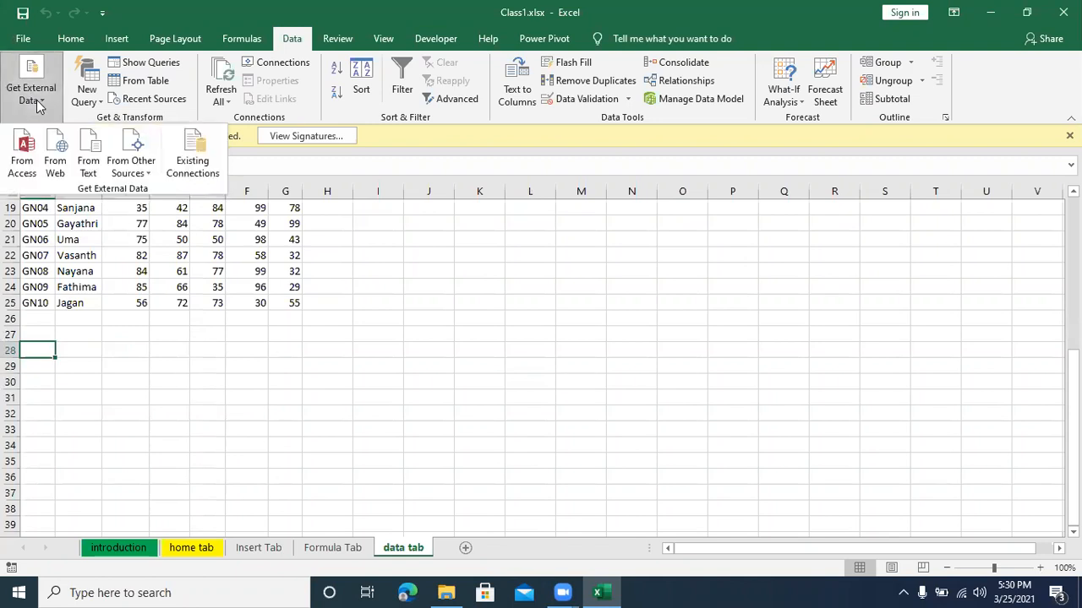
{"action": "left_click", "coordinate": [25, 161]}
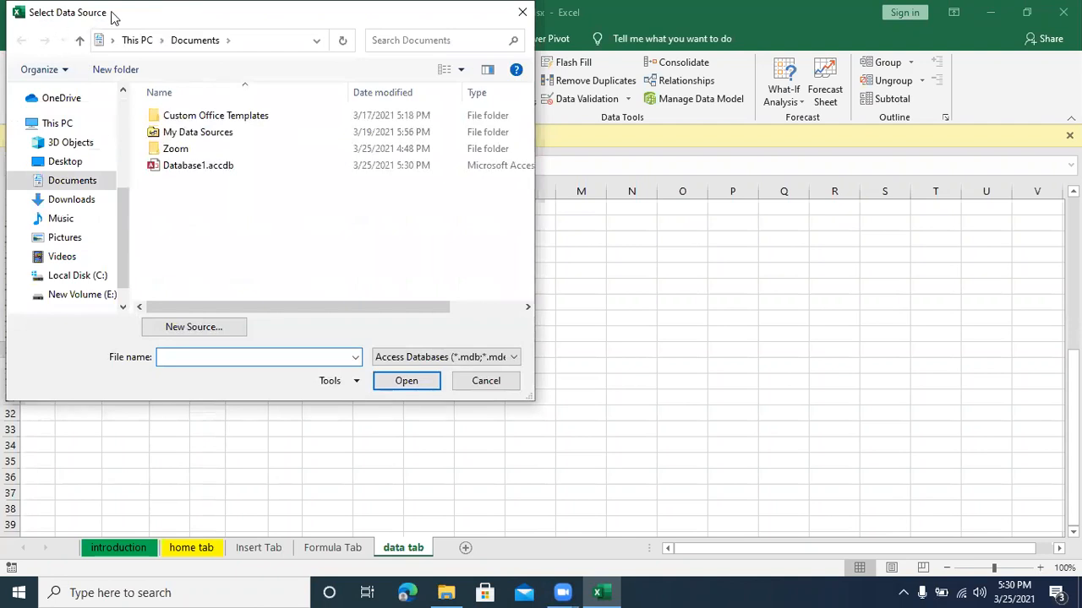
{"action": "left_click", "coordinate": [197, 167]}
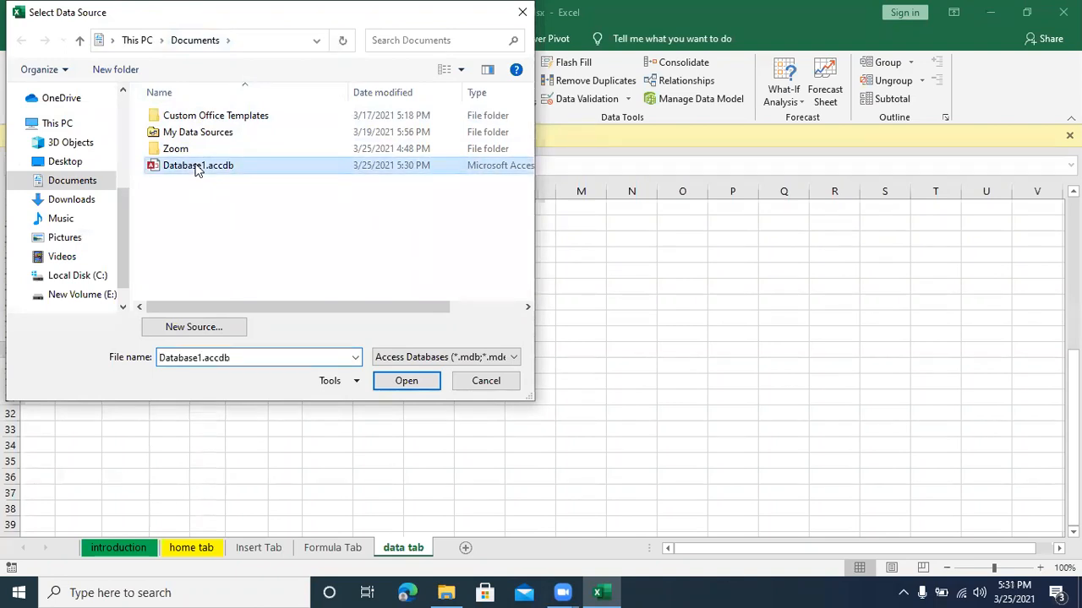
{"action": "left_click", "coordinate": [405, 382]}
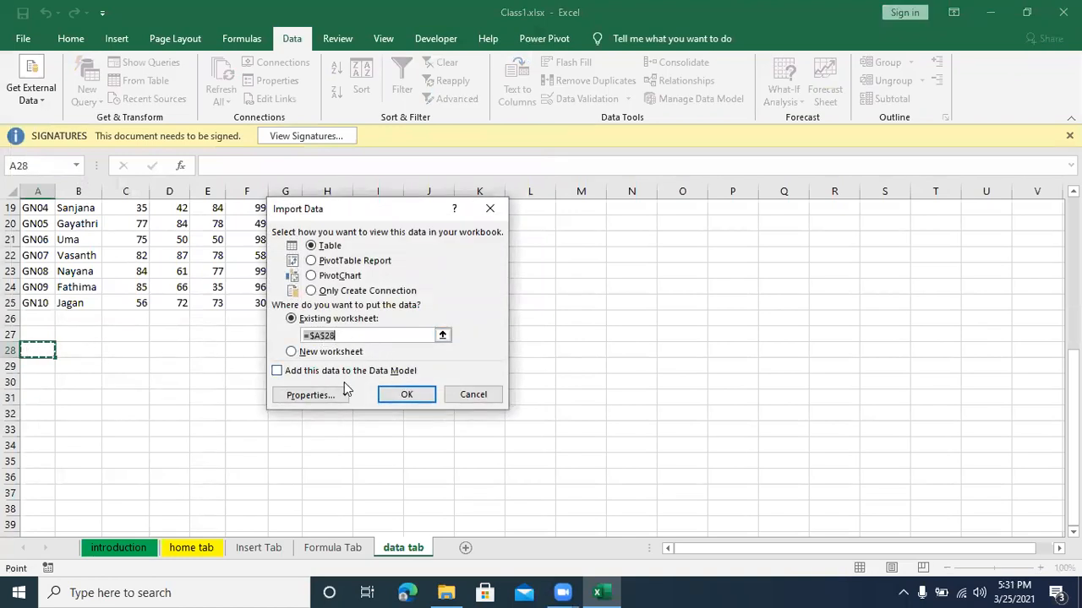
{"action": "left_click", "coordinate": [406, 395]}
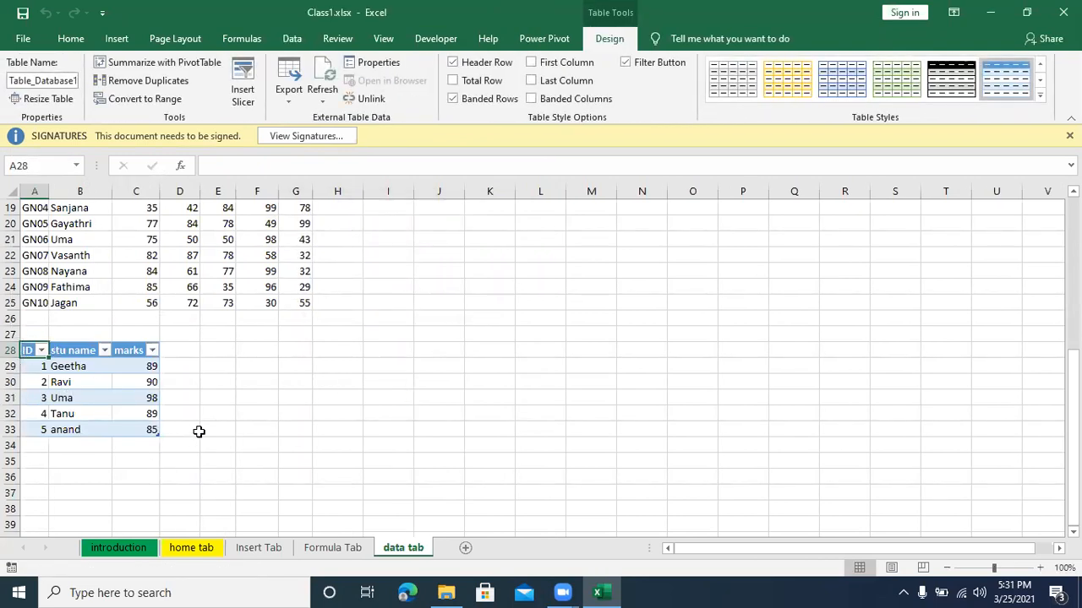
Step: Widen column A and look over the imported student table below the existing marks data
{"action": "left_click_drag", "start_coordinate": [49, 196], "coordinate": [83, 195]}
{"action": "left_click", "coordinate": [299, 376]}
{"action": "scroll", "coordinate": [295, 367], "scroll_direction": "up", "scroll_amount": 4}
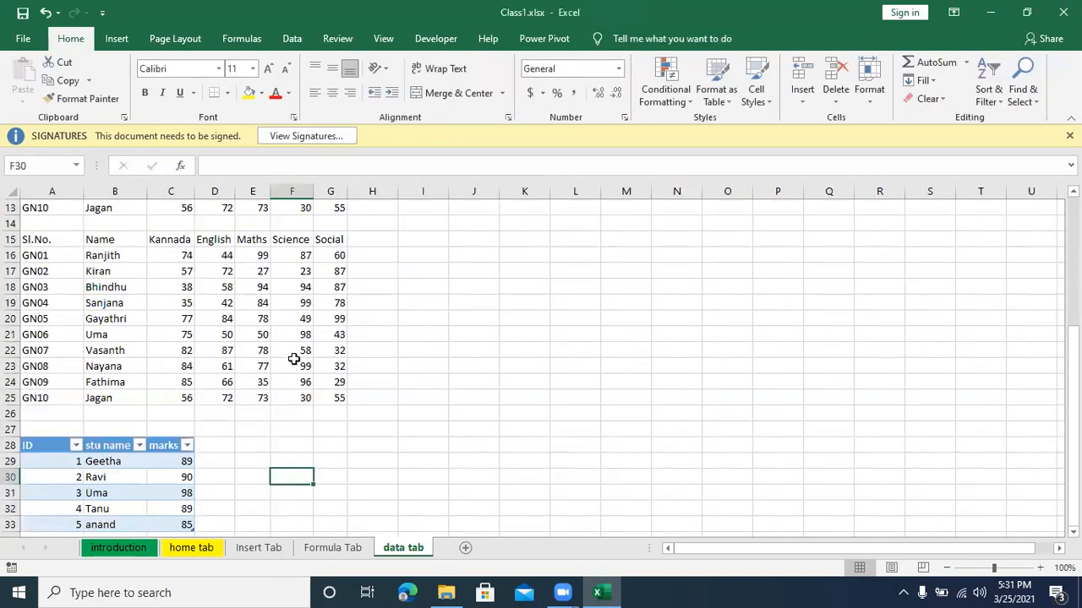
{"action": "scroll", "coordinate": [291, 354], "scroll_direction": "down", "scroll_amount": 1}
{"action": "scroll", "coordinate": [290, 354], "scroll_direction": "up", "scroll_amount": 3}
{"action": "scroll", "coordinate": [289, 348], "scroll_direction": "down", "scroll_amount": 5}
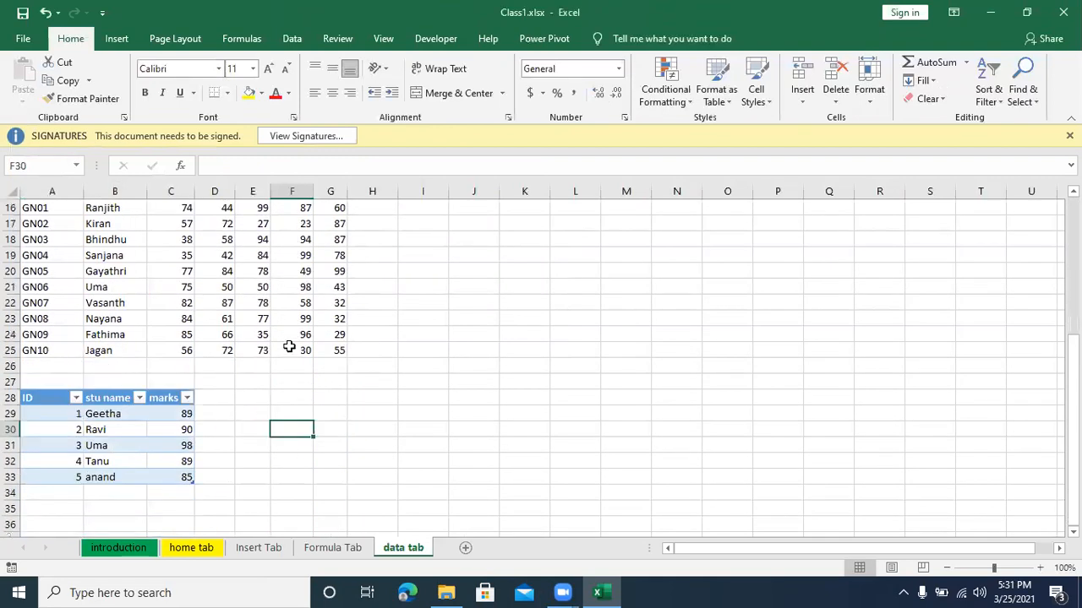
{"action": "left_click", "coordinate": [356, 393]}
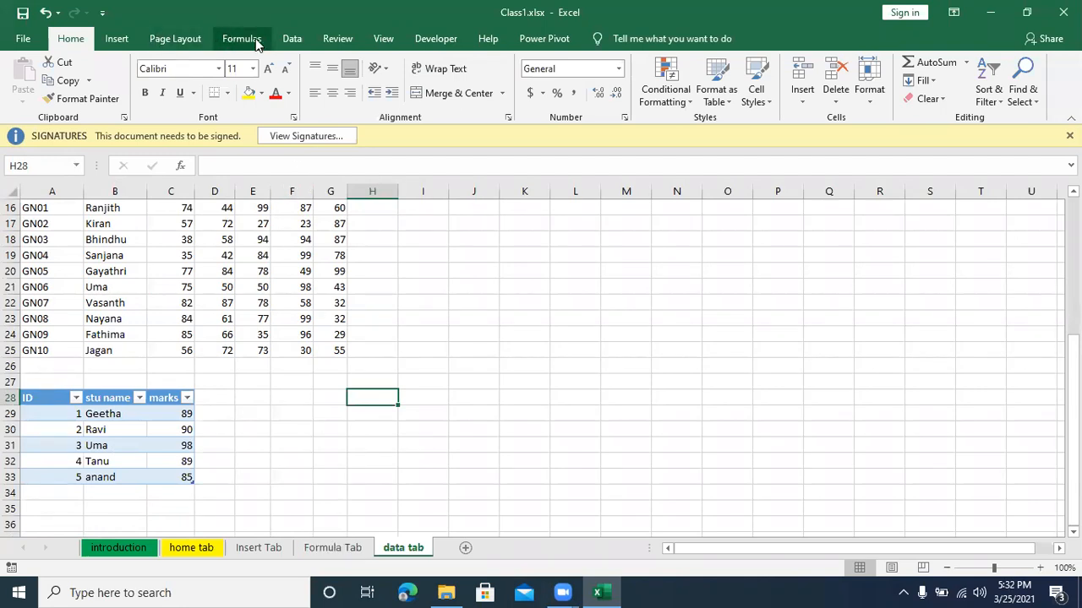
Step: Examine the existing data connections available to the workbook, close the list and minimize Excel
{"action": "left_click", "coordinate": [288, 38]}
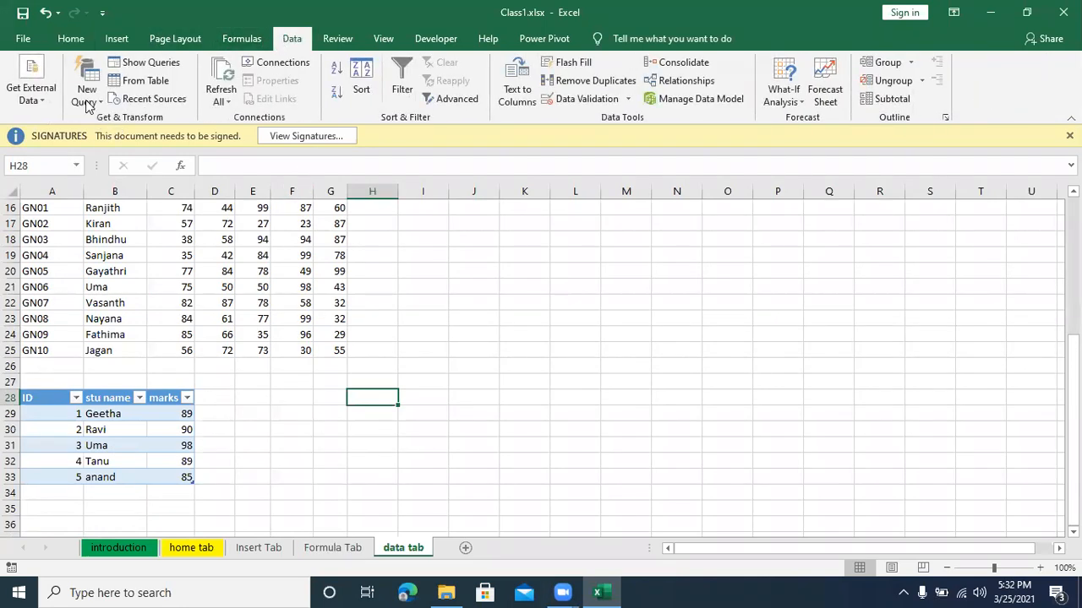
{"action": "left_click", "coordinate": [31, 91]}
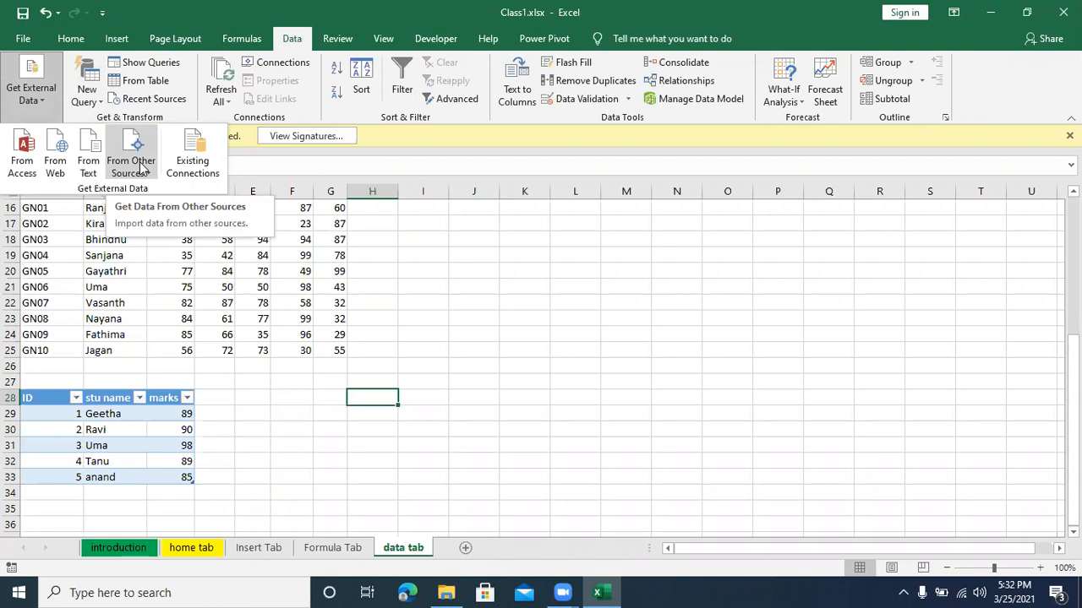
{"action": "left_click", "coordinate": [197, 169]}
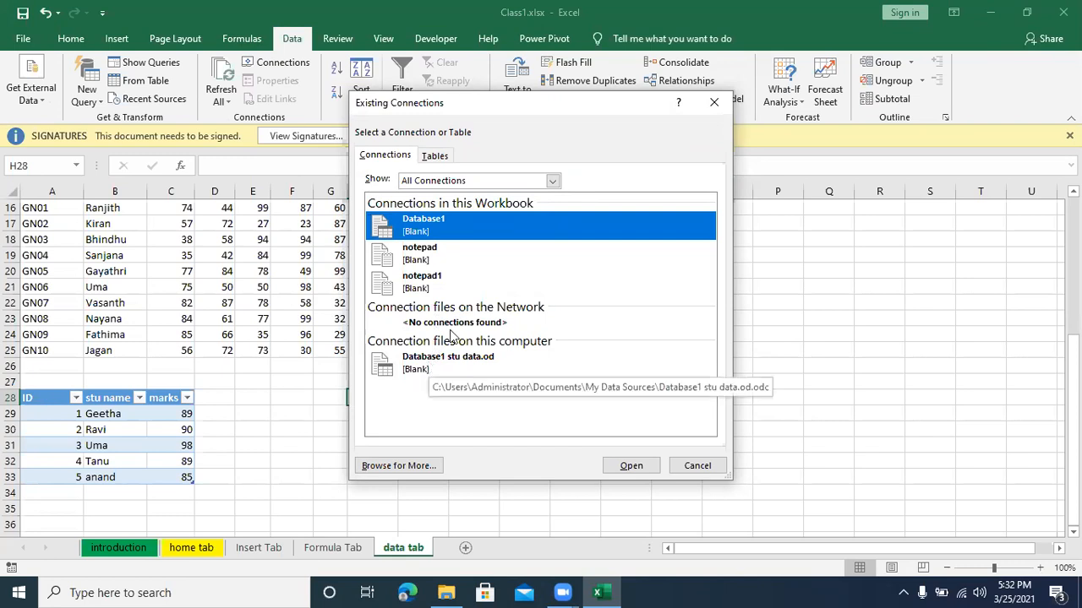
{"action": "left_click", "coordinate": [714, 102]}
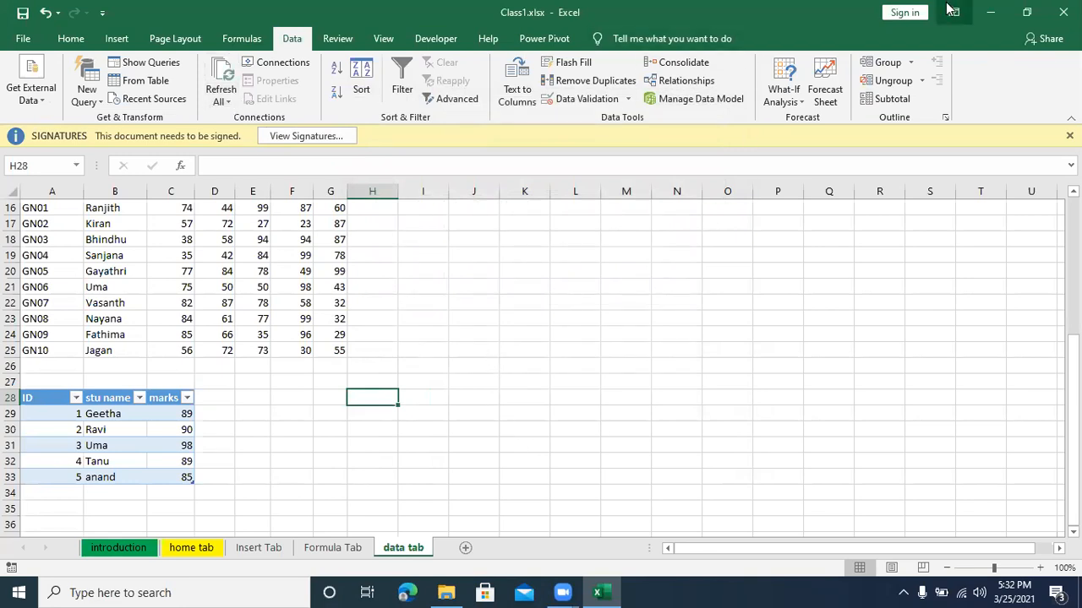
{"action": "left_click", "coordinate": [987, 17]}
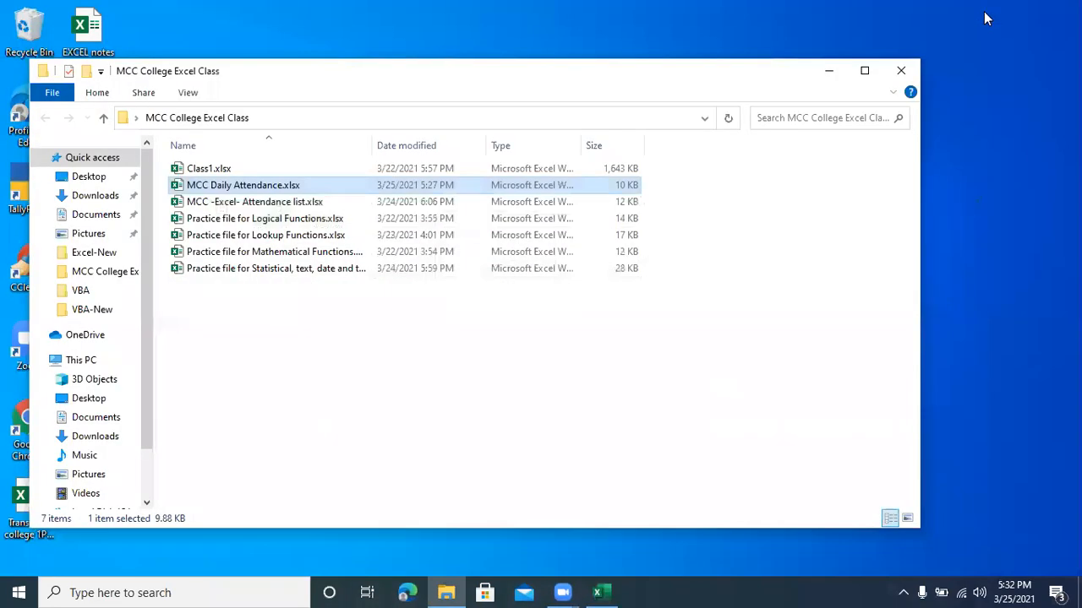
Step: Close the class folder, open notepad.txt from the desktop and start a new row with serial number GN11
{"action": "left_click", "coordinate": [898, 68]}
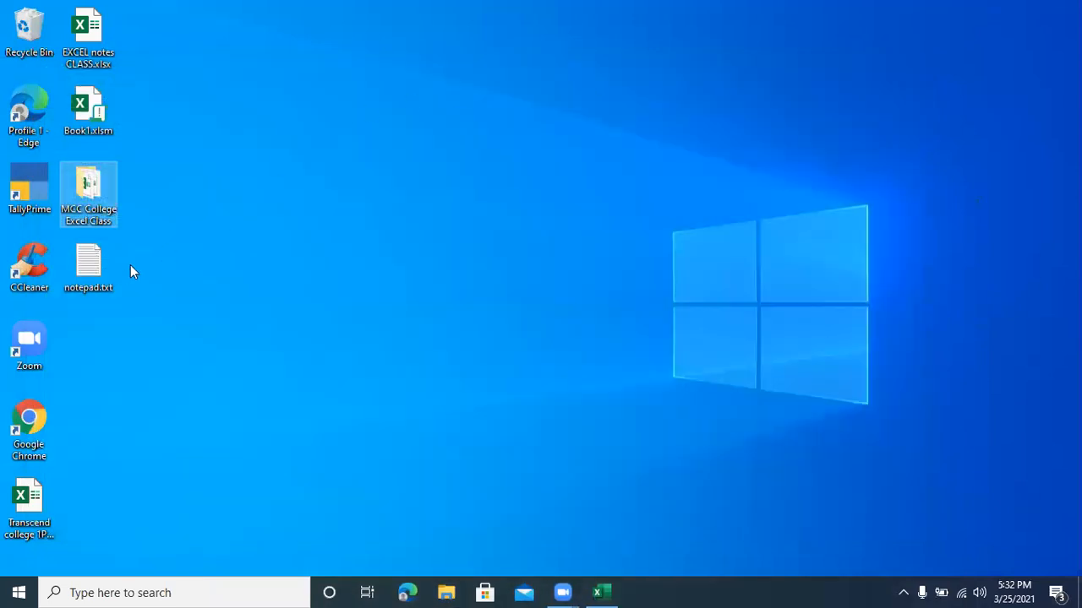
{"action": "double_click", "coordinate": [81, 270]}
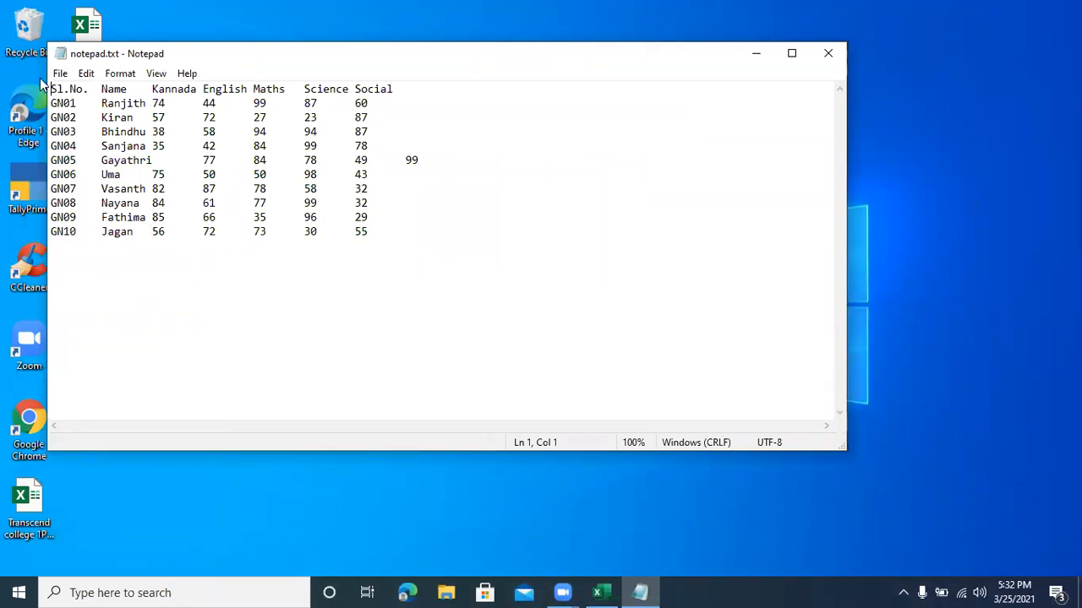
{"action": "left_click", "coordinate": [69, 250]}
{"action": "type", "text": "Gn"}
{"action": "key", "text": "BackSpace"}
{"action": "type", "text": "N11\t"}
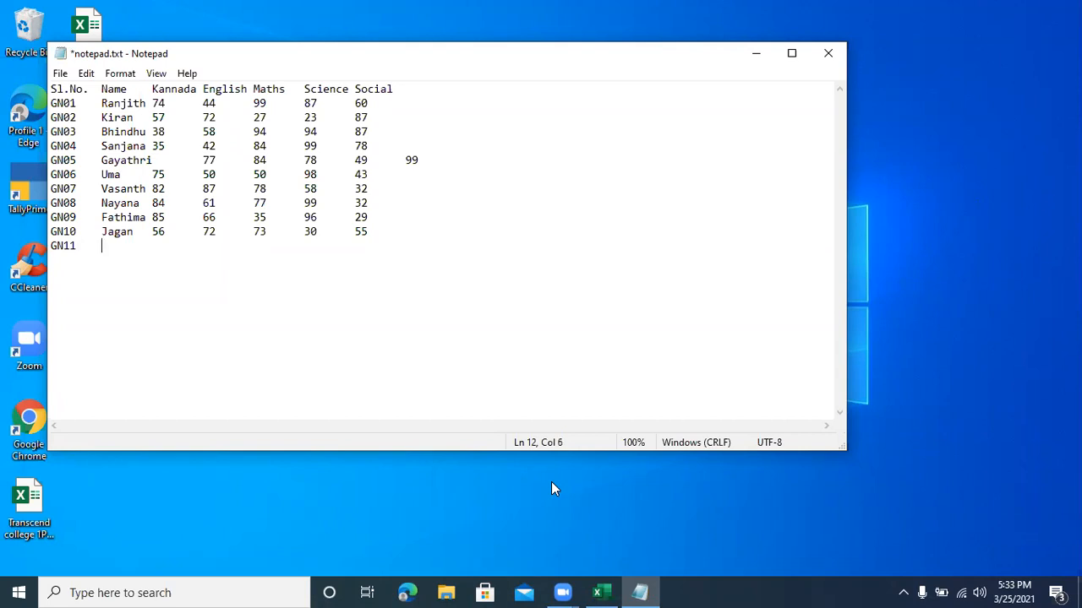
{"action": "type", "text": "Ananad"}
Step: Complete row GN11 with the student's name and the tab-separated marks 67, 89, 76, 87 and 67
{"action": "key", "text": "Tab"}
{"action": "type", "text": "67"}
{"action": "key", "text": "Tab"}
{"action": "type", "text": "89"}
{"action": "key", "text": "Tab"}
{"action": "type", "text": "76"}
{"action": "key", "text": "Tab"}
{"action": "type", "text": "87"}
{"action": "key", "text": "Tab"}
{"action": "type", "text": "67"}
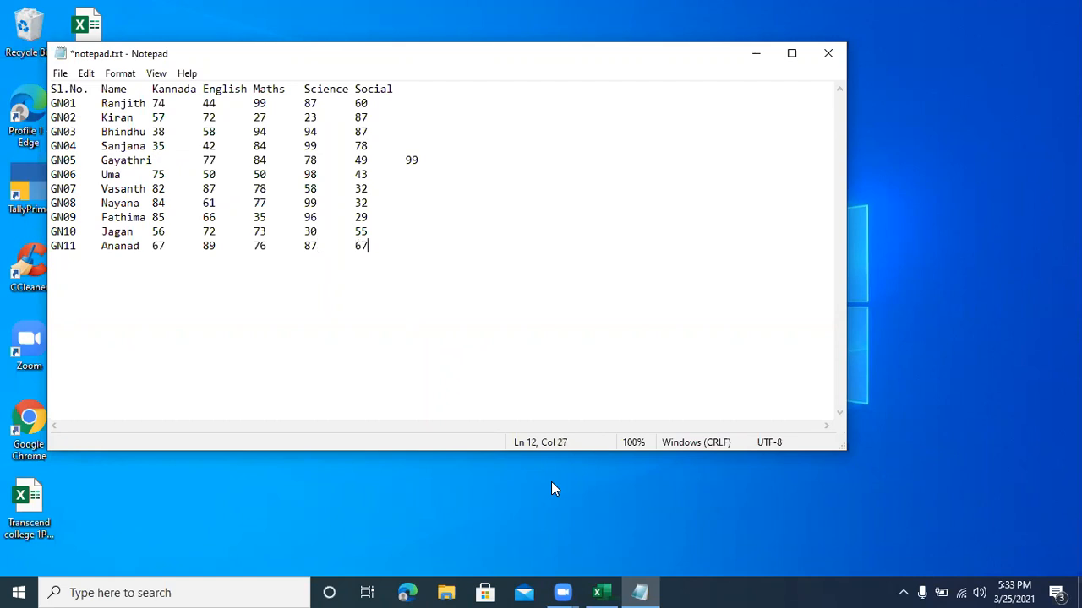
Step: Add row GN12 with the student's name and marks 56, 89, 41, 55 and 54, and save and close notepad.txt
{"action": "key", "text": "Return"}
{"action": "type", "text": "GN12\tJancy"}
{"action": "key", "text": "Tab"}
{"action": "type", "text": "56"}
{"action": "key", "text": "Tab"}
{"action": "type", "text": "89"}
{"action": "key", "text": "Tab"}
{"action": "type", "text": "41"}
{"action": "key", "text": "Tab"}
{"action": "type", "text": "55"}
{"action": "key", "text": "Tab"}
{"action": "type", "text": "54"}
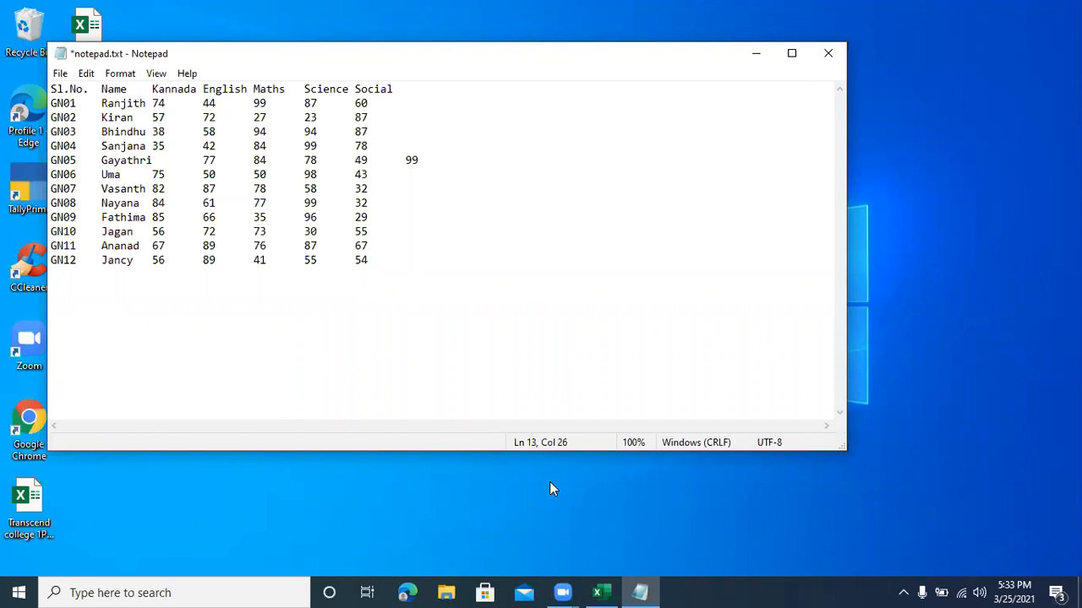
{"action": "key", "text": "ctrl+s"}
{"action": "left_click", "coordinate": [832, 54]}
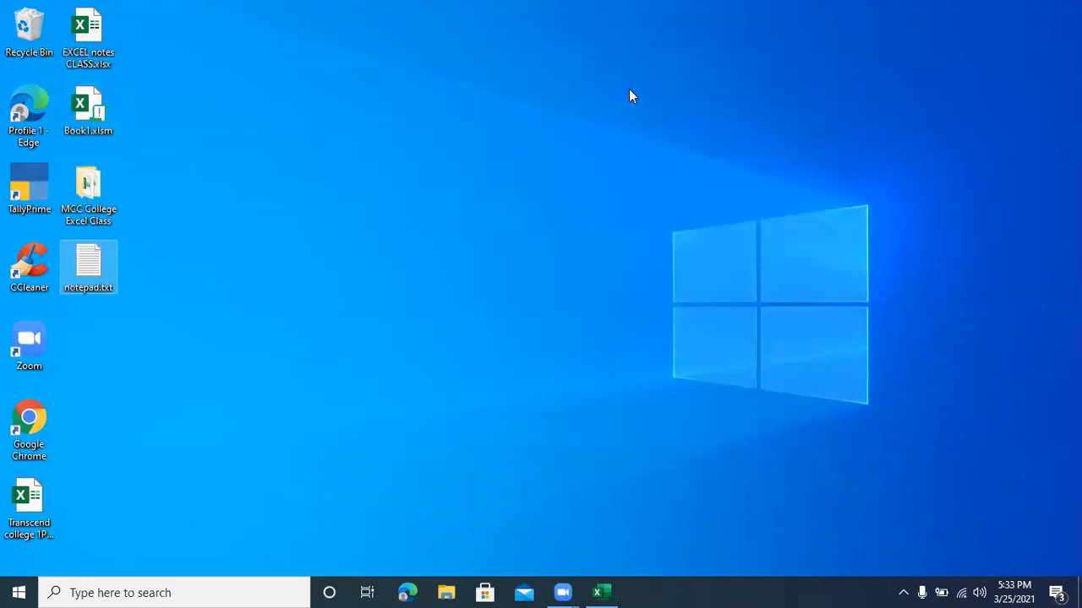
Step: Switch back to Class1.xlsx in Excel and refresh the imported marks table starting at A15 from notepad.txt
{"action": "left_click", "coordinate": [601, 592]}
{"action": "left_click", "coordinate": [187, 261]}
{"action": "scroll", "coordinate": [187, 260], "scroll_direction": "up", "scroll_amount": 5}
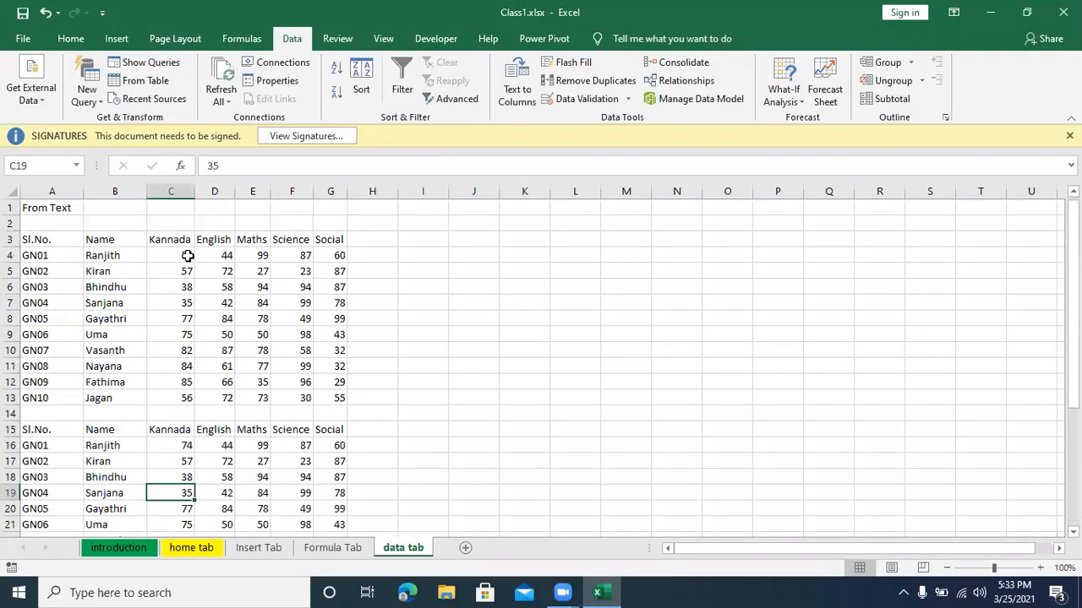
{"action": "scroll", "coordinate": [147, 324], "scroll_direction": "down", "scroll_amount": 3}
{"action": "left_click", "coordinate": [146, 323]}
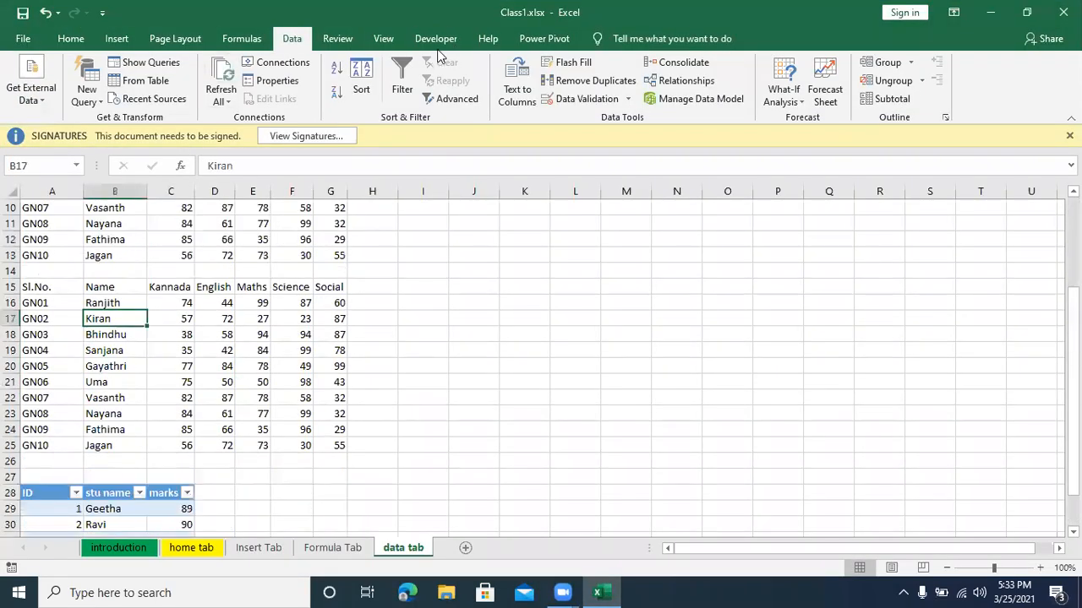
{"action": "left_click", "coordinate": [220, 95]}
{"action": "left_click", "coordinate": [222, 145]}
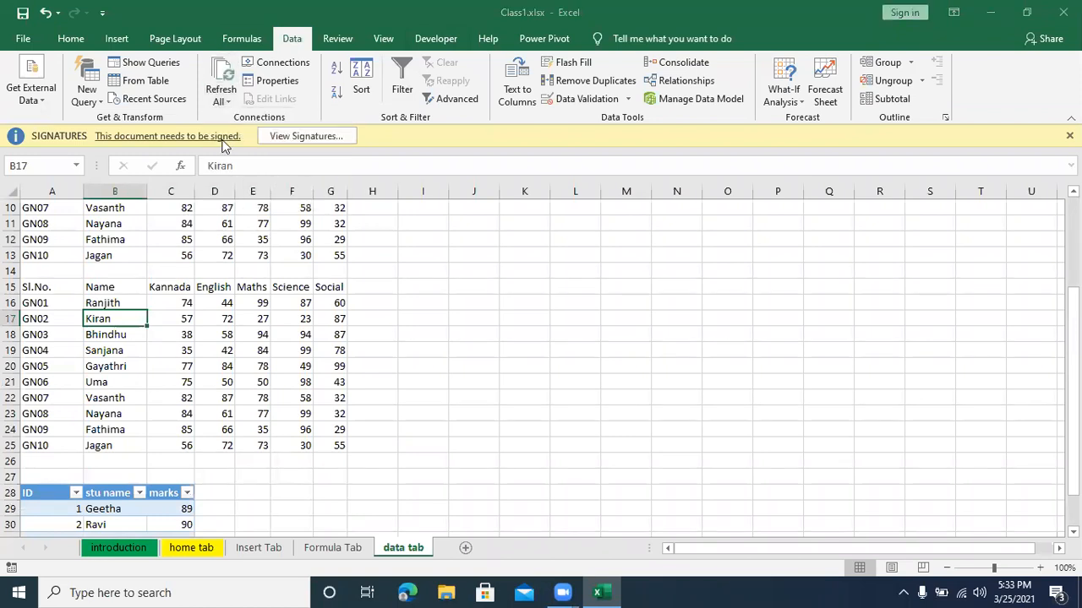
{"action": "left_click", "coordinate": [275, 222]}
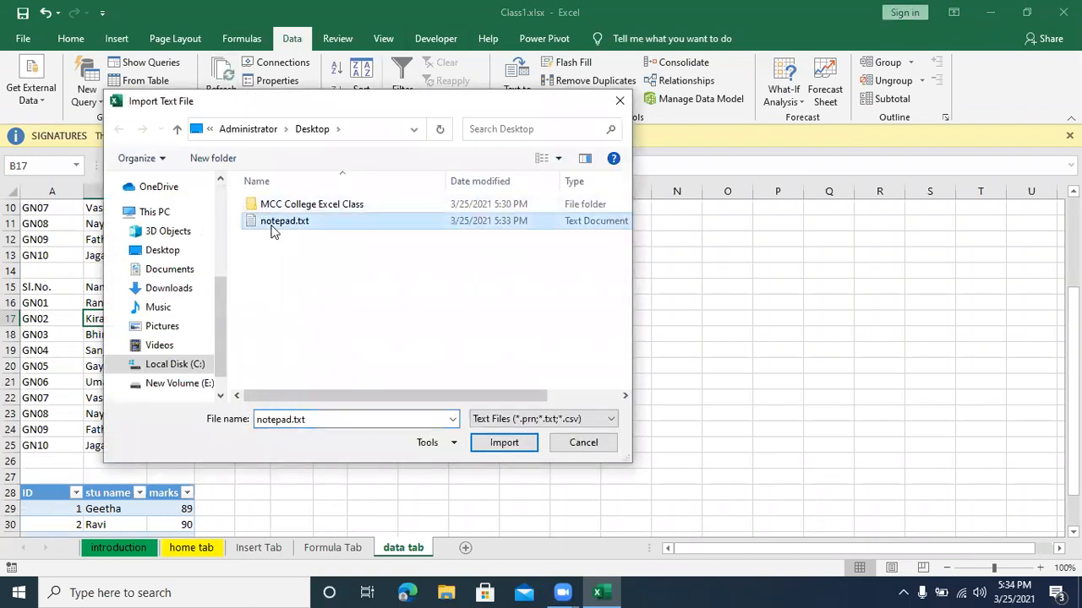
{"action": "left_click", "coordinate": [496, 444]}
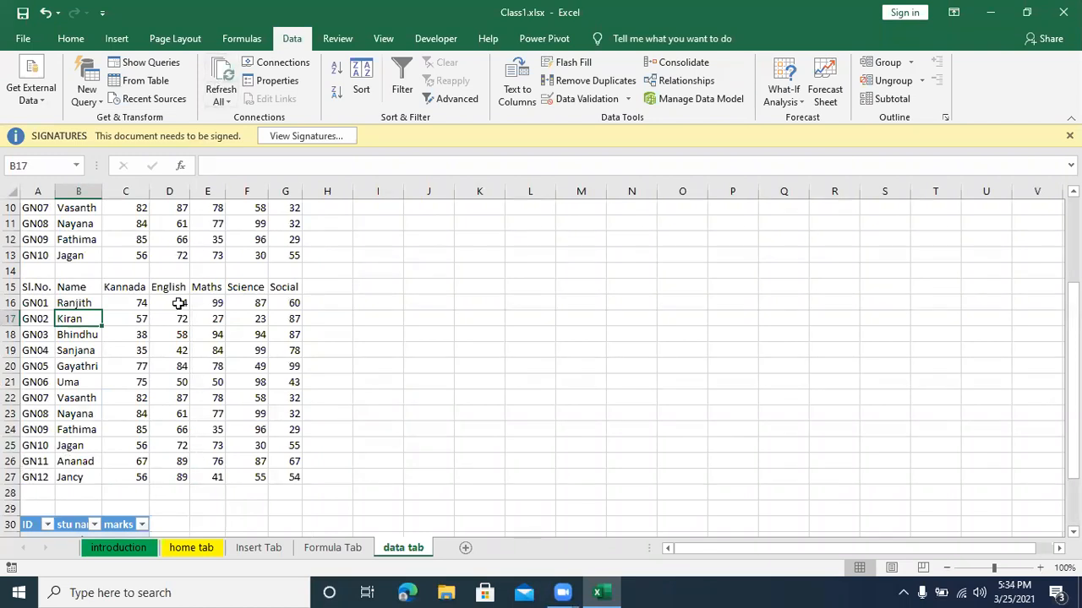
Step: Refresh the imported marks data once more, choosing notepad.txt as the source file
{"action": "left_click", "coordinate": [221, 97]}
{"action": "left_click", "coordinate": [224, 139]}
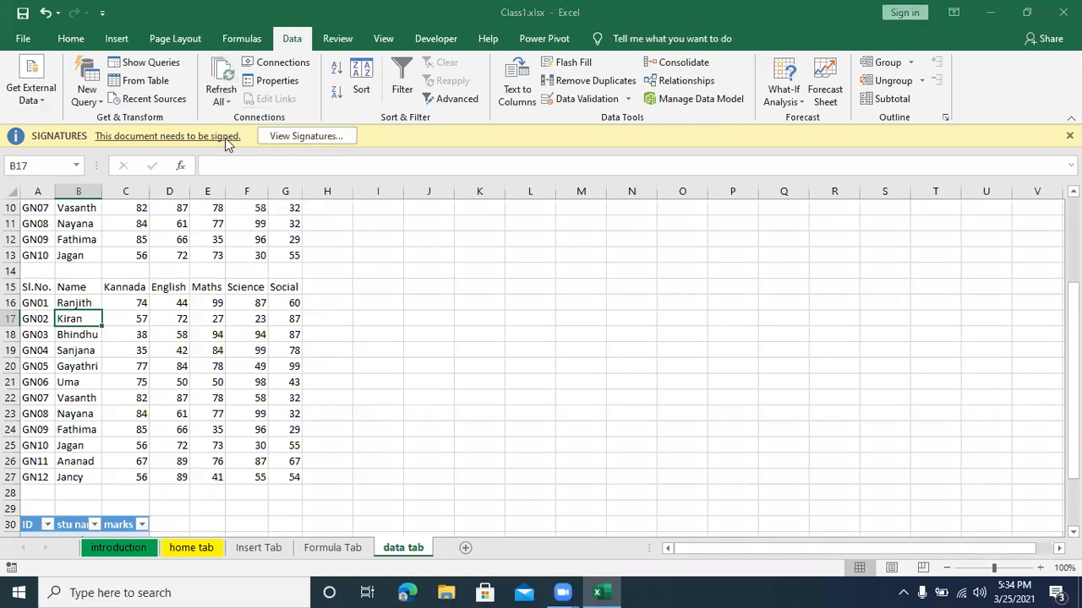
{"action": "left_click", "coordinate": [285, 223]}
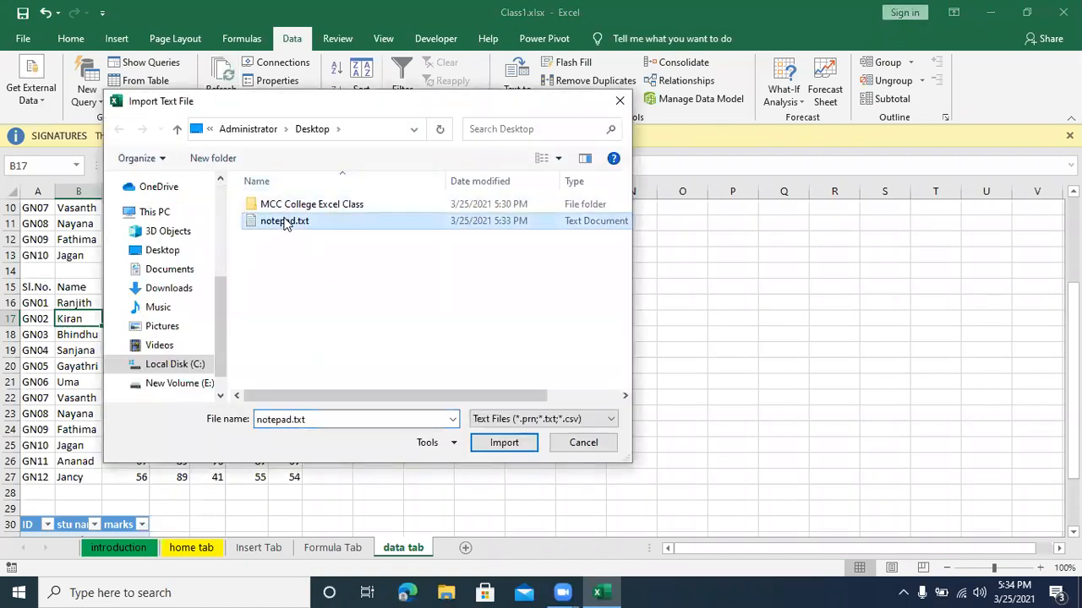
{"action": "left_click", "coordinate": [487, 443]}
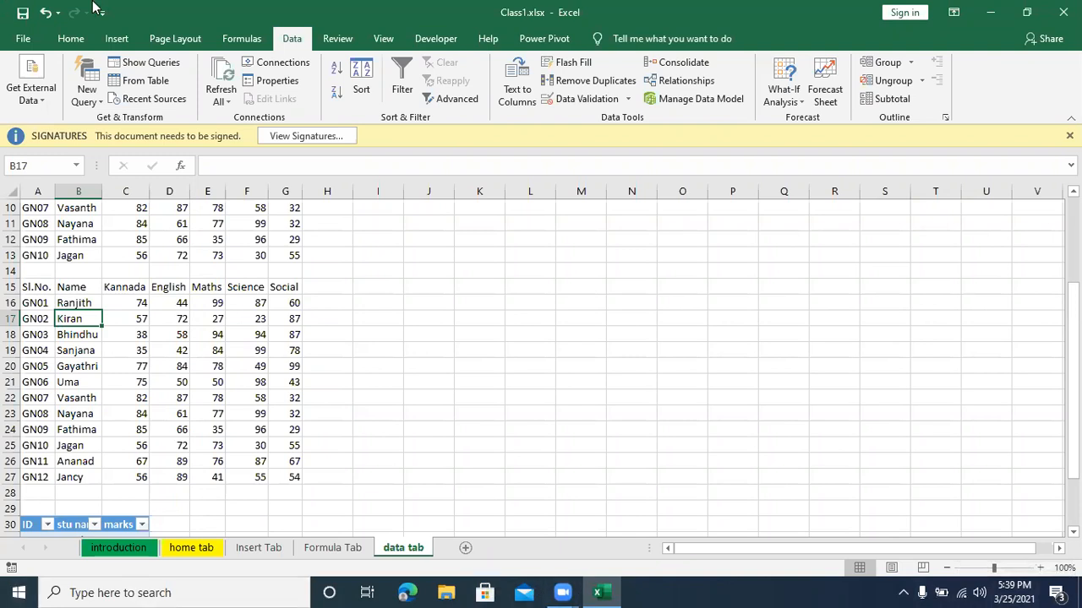
Step: Enter the heading "Flash Fill (Ctrl+E)" in cell J2 of the "data tab" sheet
{"action": "scroll", "coordinate": [425, 261], "scroll_direction": "up", "scroll_amount": 3}
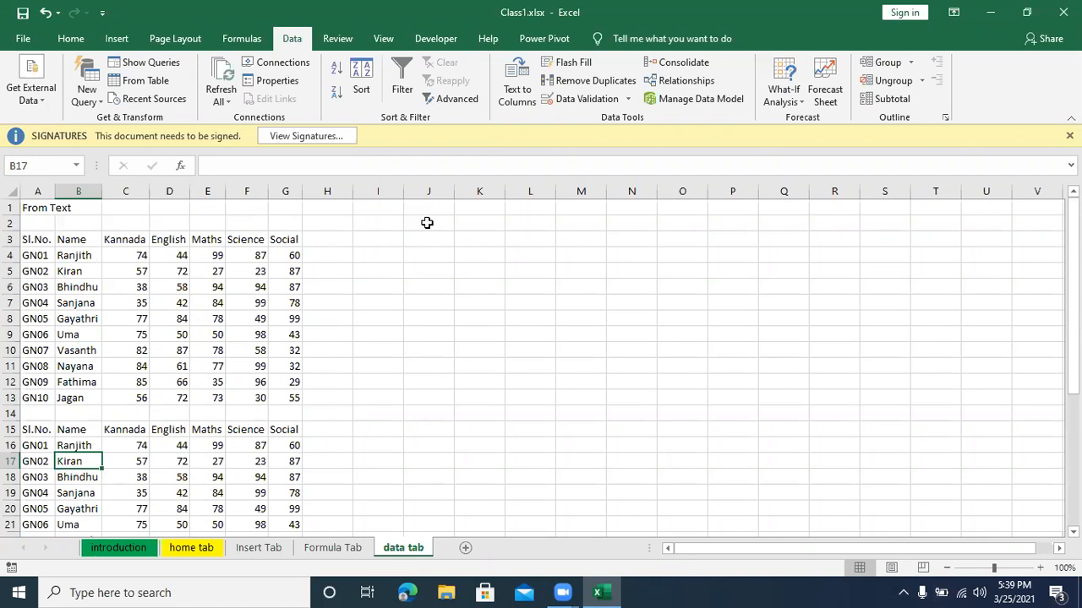
{"action": "left_click", "coordinate": [426, 222]}
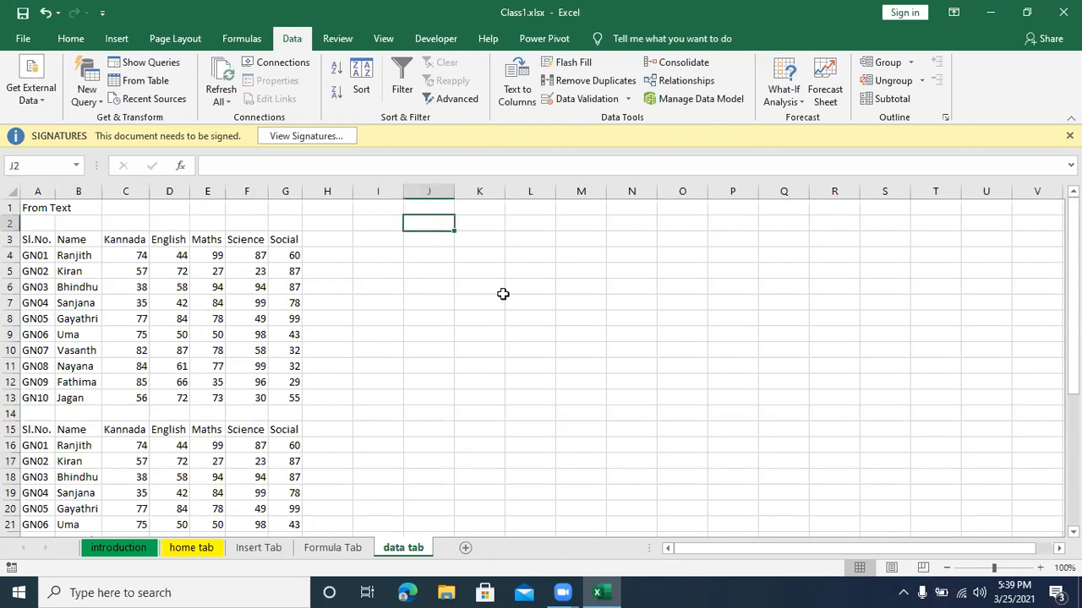
{"action": "type", "text": "Flas"}
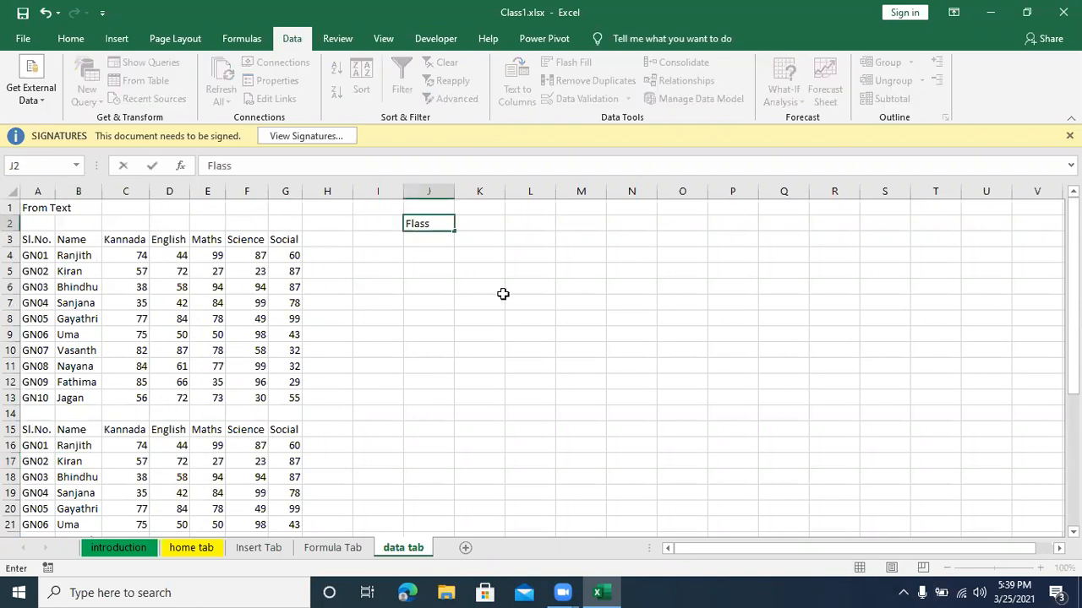
{"action": "type", "text": "h  Fill (Ctrl+E)"}
{"action": "key", "text": "Return"}
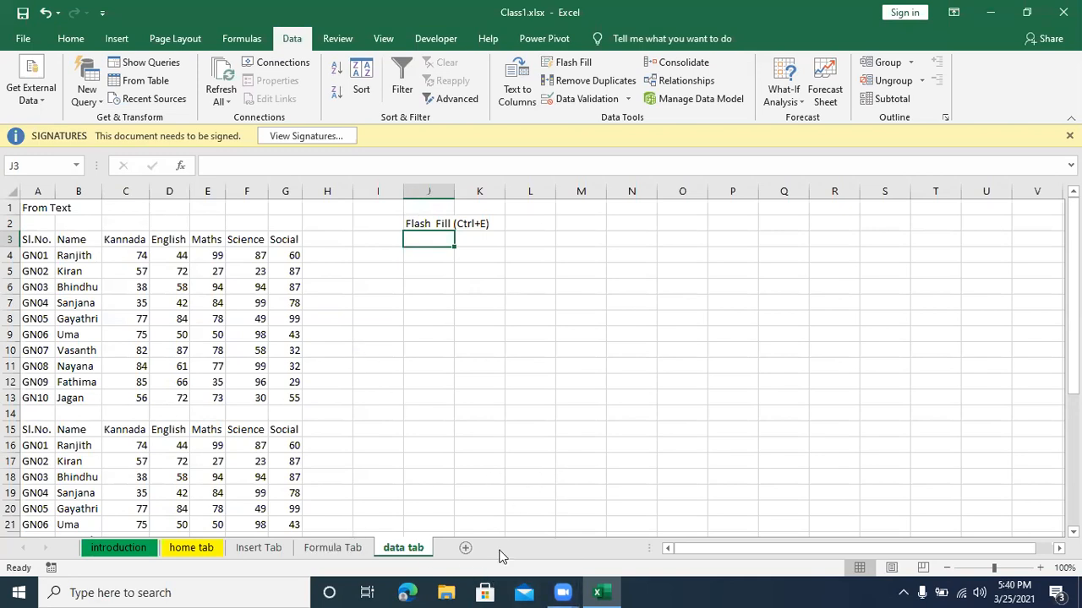
Step: Find the workbook DATA tab1.xlsx in the excel1 subfolder of Excel-New in File Explorer and open it
{"action": "left_click", "coordinate": [453, 591]}
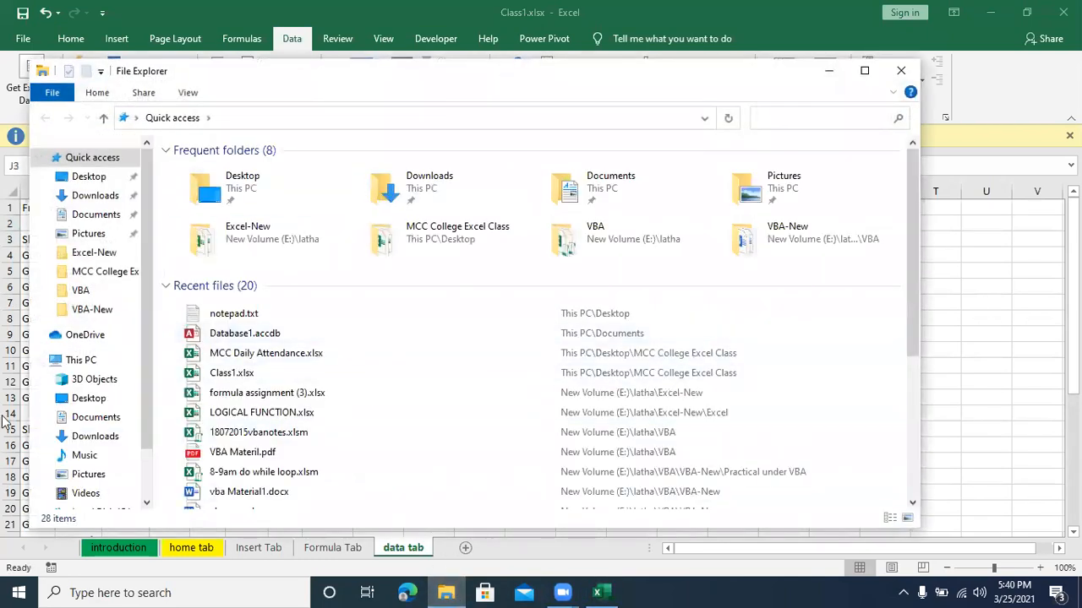
{"action": "left_click", "coordinate": [273, 44]}
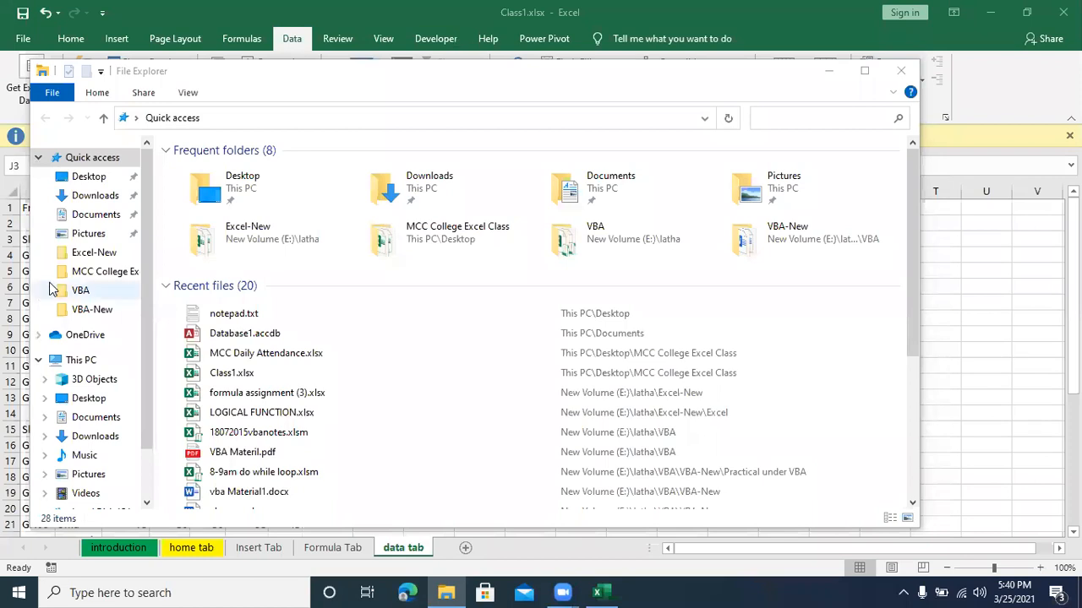
{"action": "left_click", "coordinate": [68, 256]}
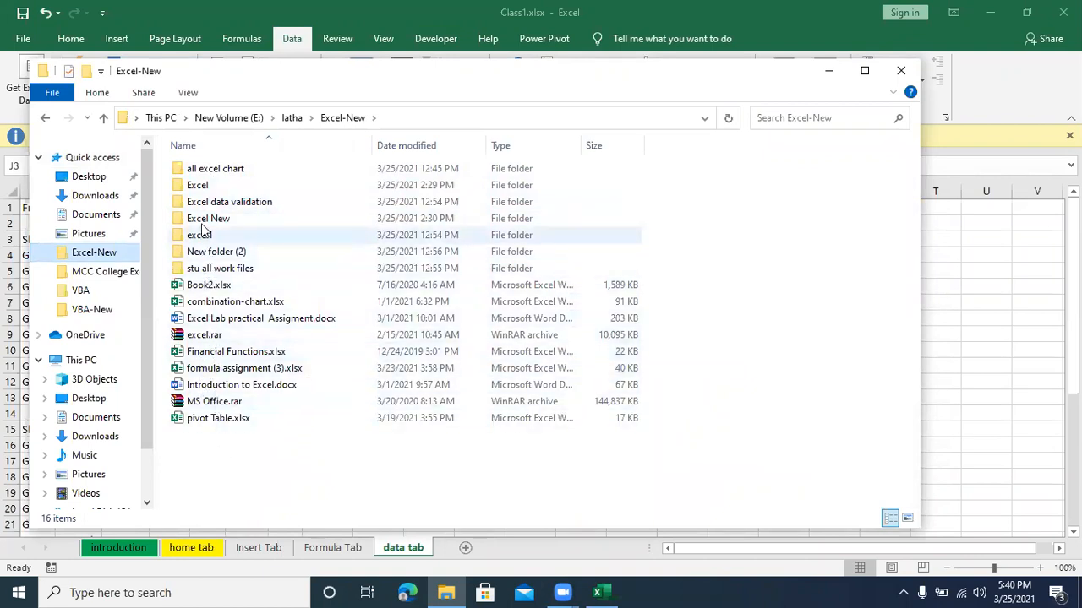
{"action": "double_click", "coordinate": [201, 192]}
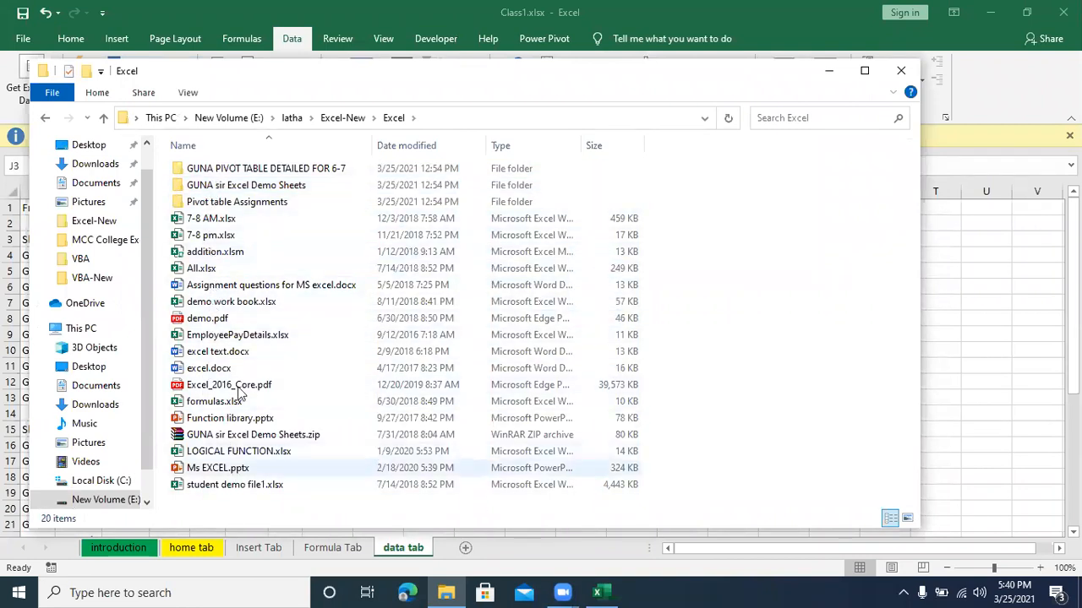
{"action": "left_click", "coordinate": [334, 118]}
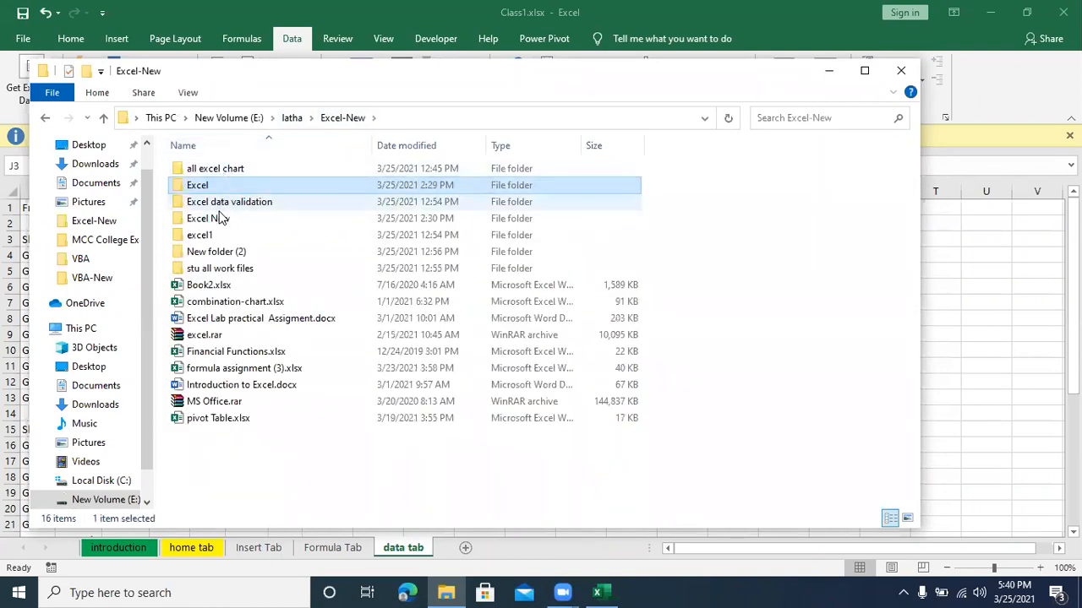
{"action": "double_click", "coordinate": [217, 236]}
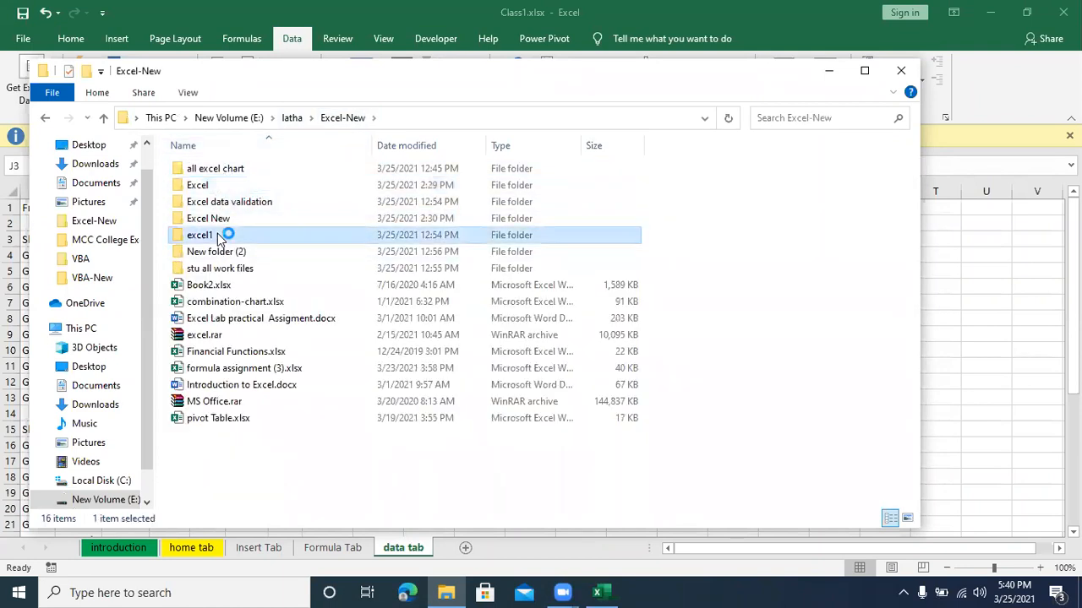
{"action": "double_click", "coordinate": [217, 170]}
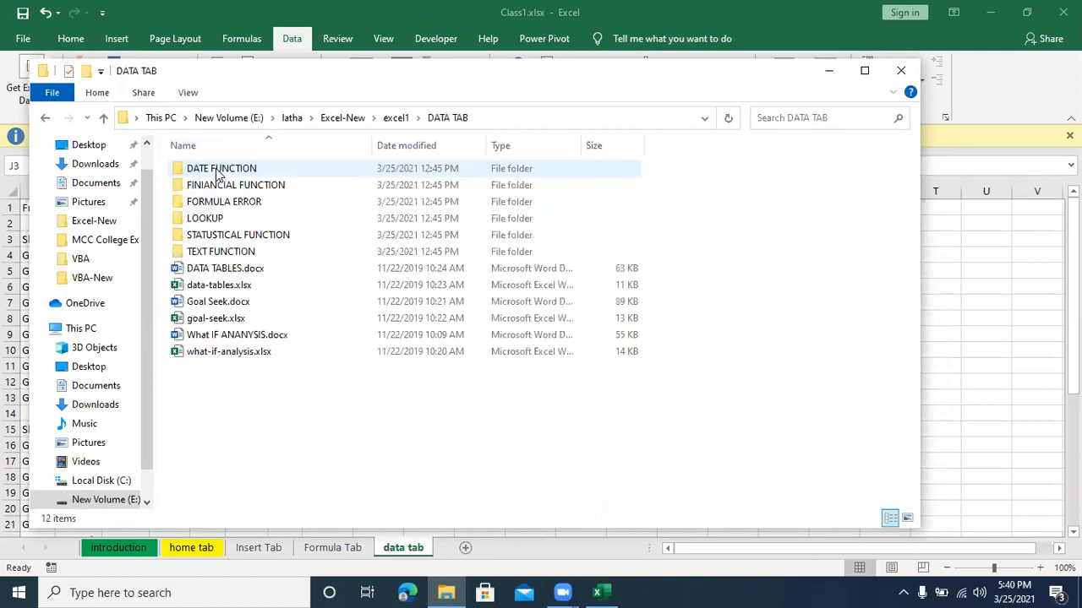
{"action": "left_click", "coordinate": [397, 122]}
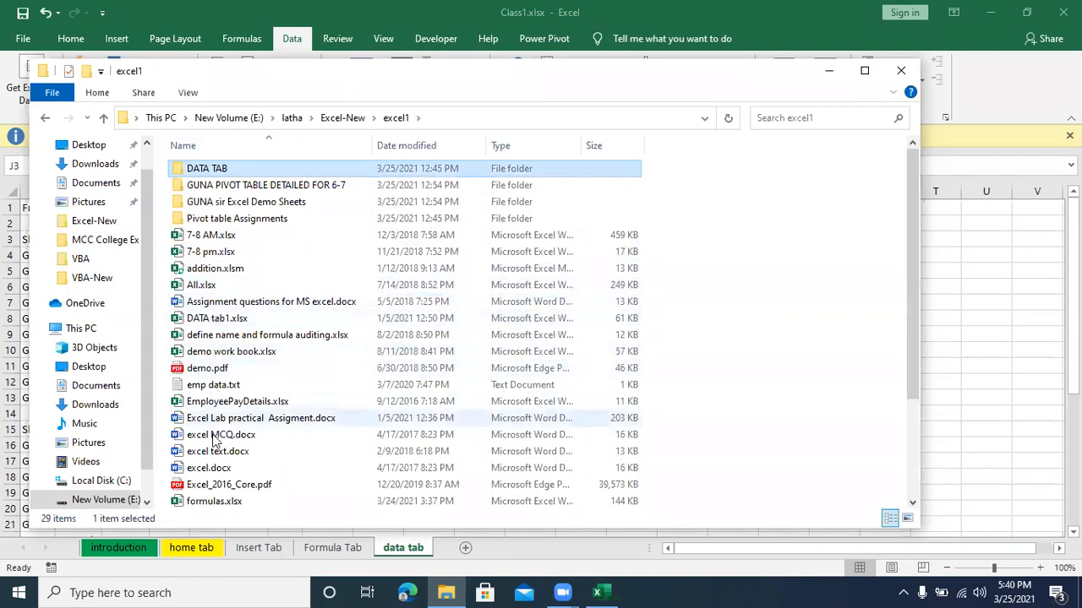
{"action": "scroll", "coordinate": [216, 439], "scroll_direction": "down", "scroll_amount": 1}
{"action": "scroll", "coordinate": [215, 439], "scroll_direction": "down", "scroll_amount": 2}
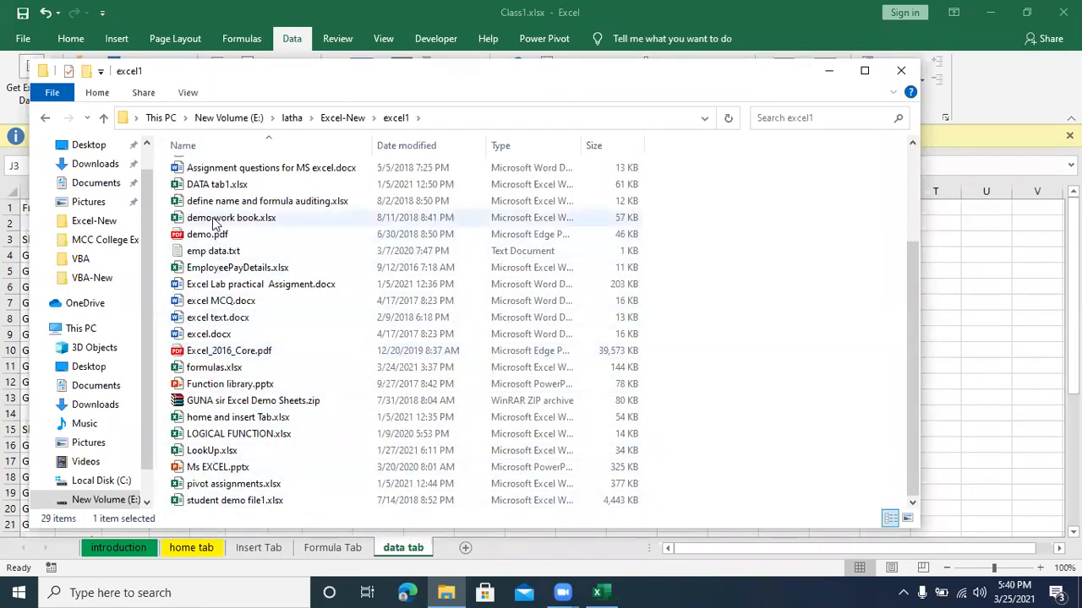
{"action": "left_click", "coordinate": [217, 188]}
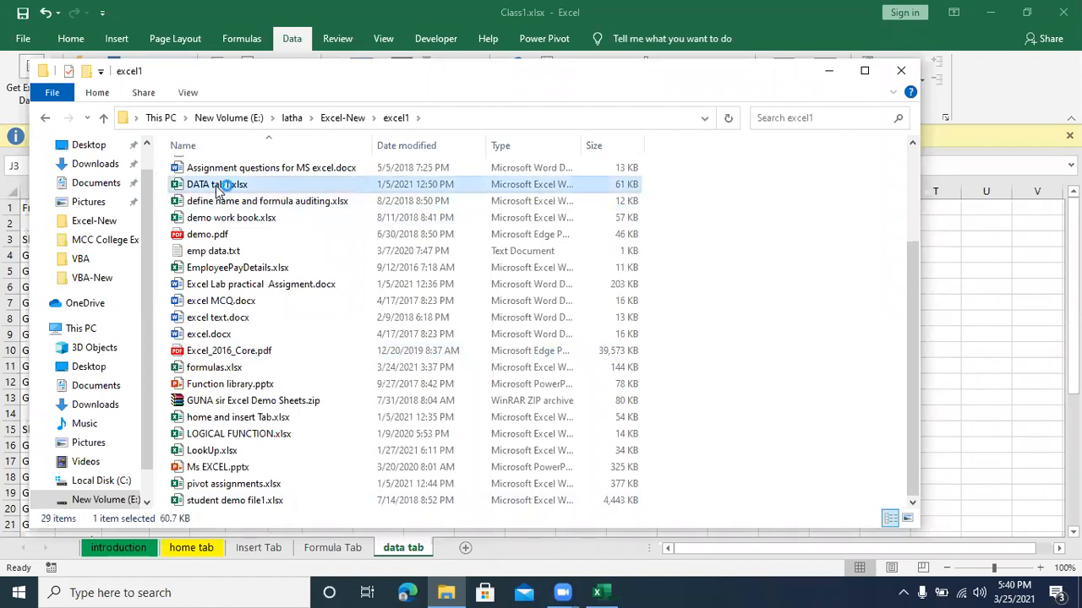
{"action": "double_click", "coordinate": [217, 184]}
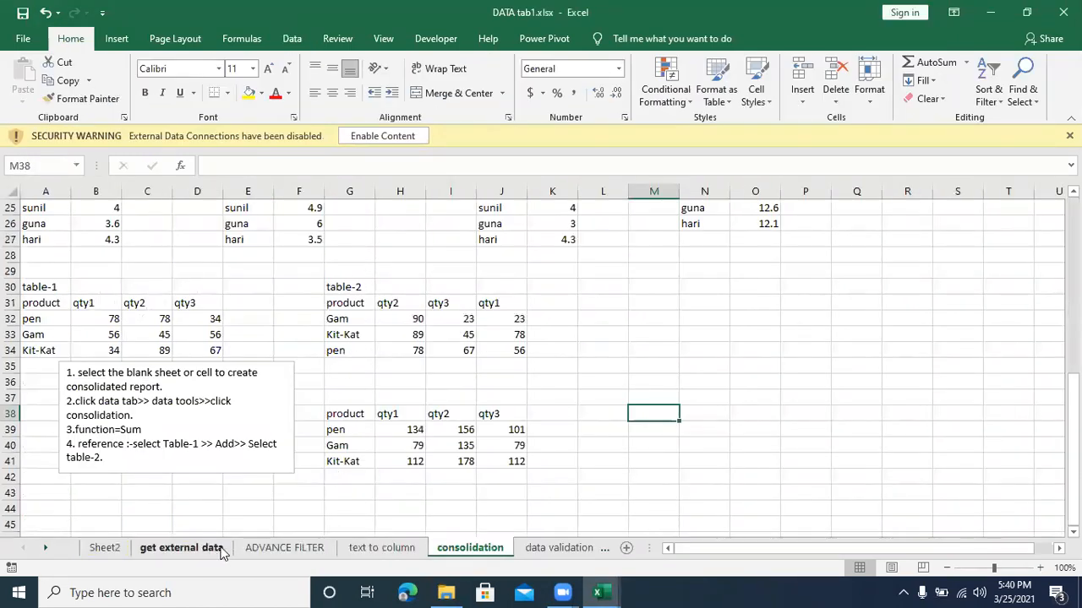
Step: Copy range A3:D20 from the "text to column" sheet and paste it at J3 of the "data tab" sheet in Class1.xlsx
{"action": "left_click", "coordinate": [46, 548]}
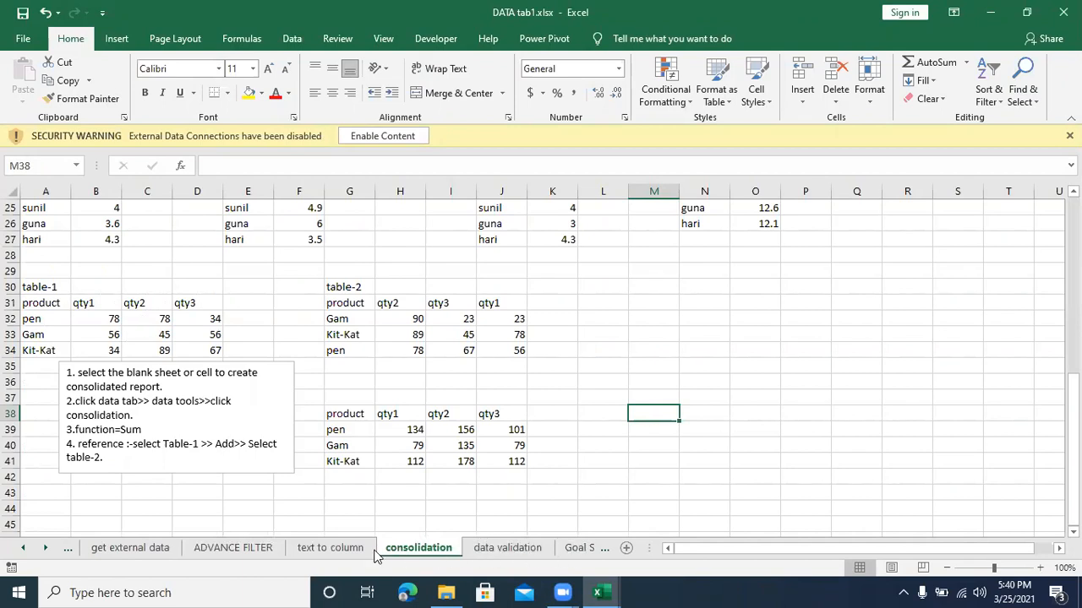
{"action": "left_click", "coordinate": [334, 548]}
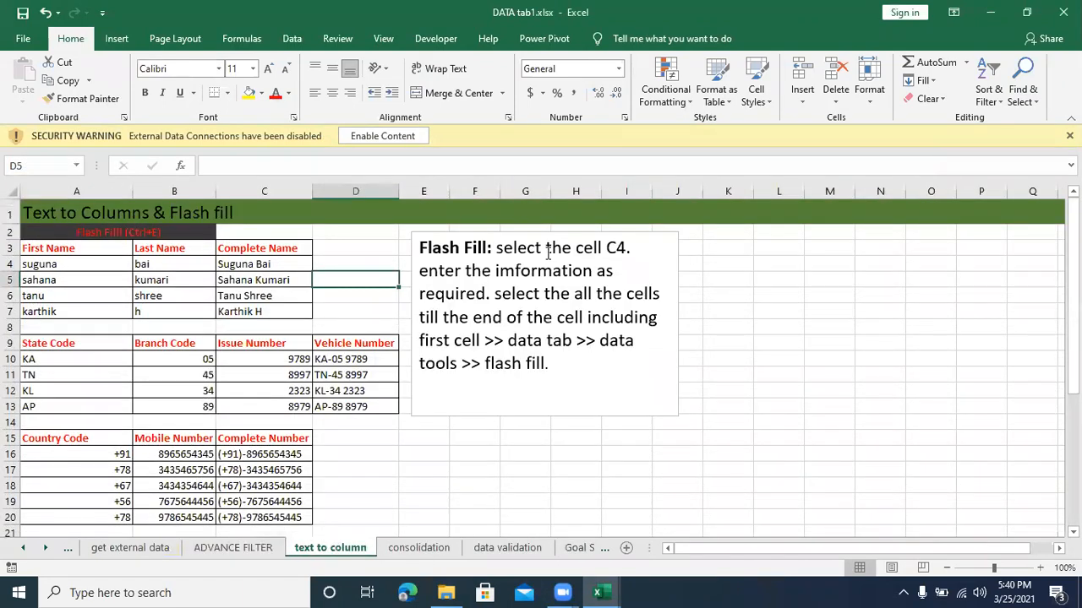
{"action": "left_click_drag", "start_coordinate": [41, 249], "coordinate": [316, 439]}
{"action": "key", "text": "ctrl+c"}
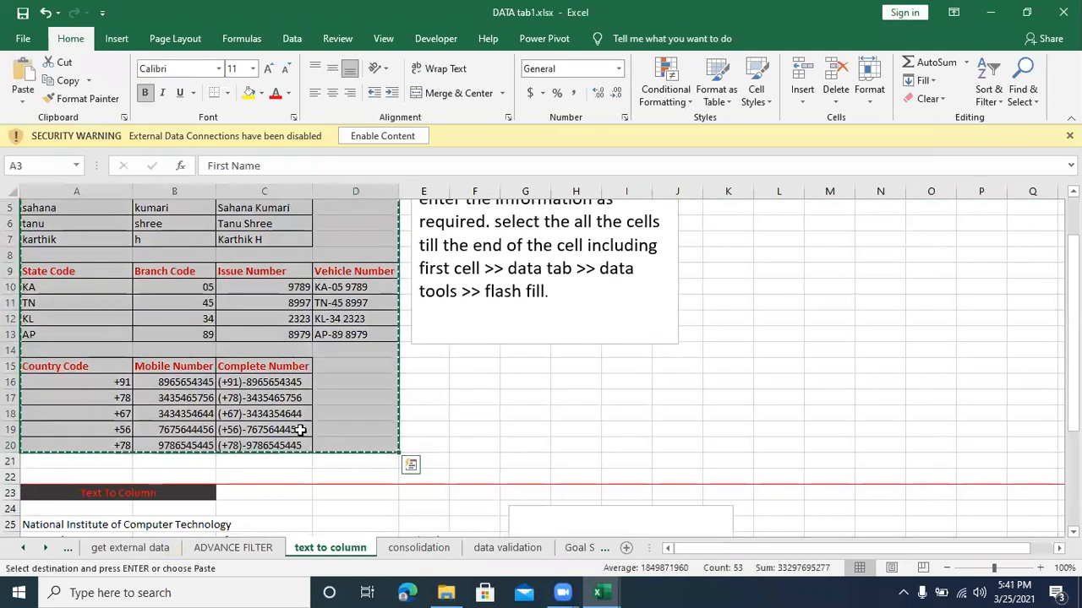
{"action": "key", "text": "alt+Tab"}
{"action": "key", "text": "ctrl+v"}
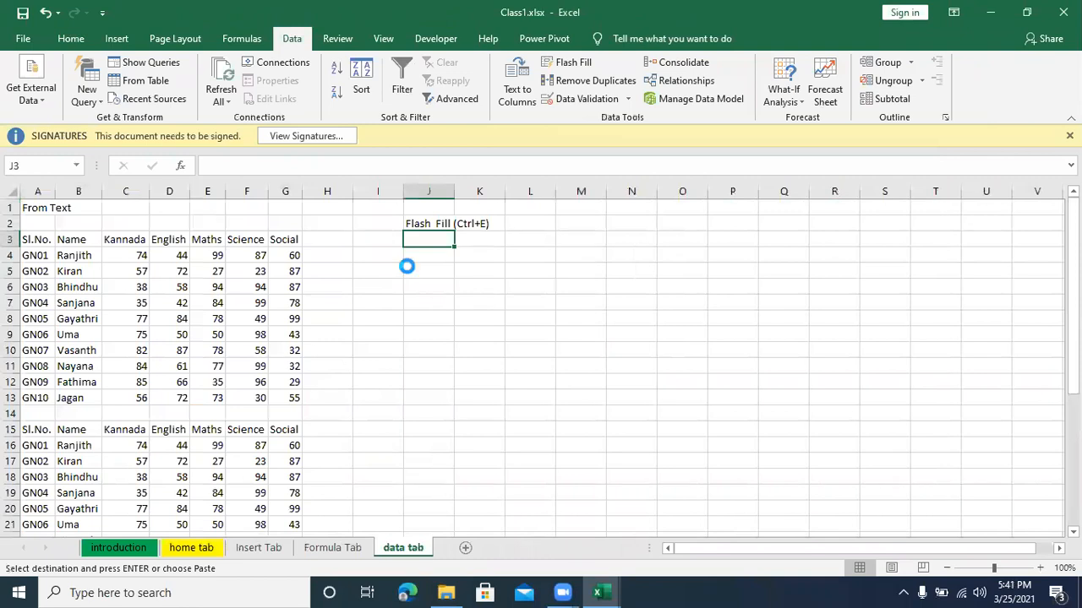
{"action": "left_click", "coordinate": [656, 340]}
Step: Clear the existing results from the Complete Name, Vehicle Number and Complete Number columns, keeping their headings
{"action": "left_click_drag", "start_coordinate": [541, 256], "coordinate": [532, 297]}
{"action": "key", "text": "BackSpace"}
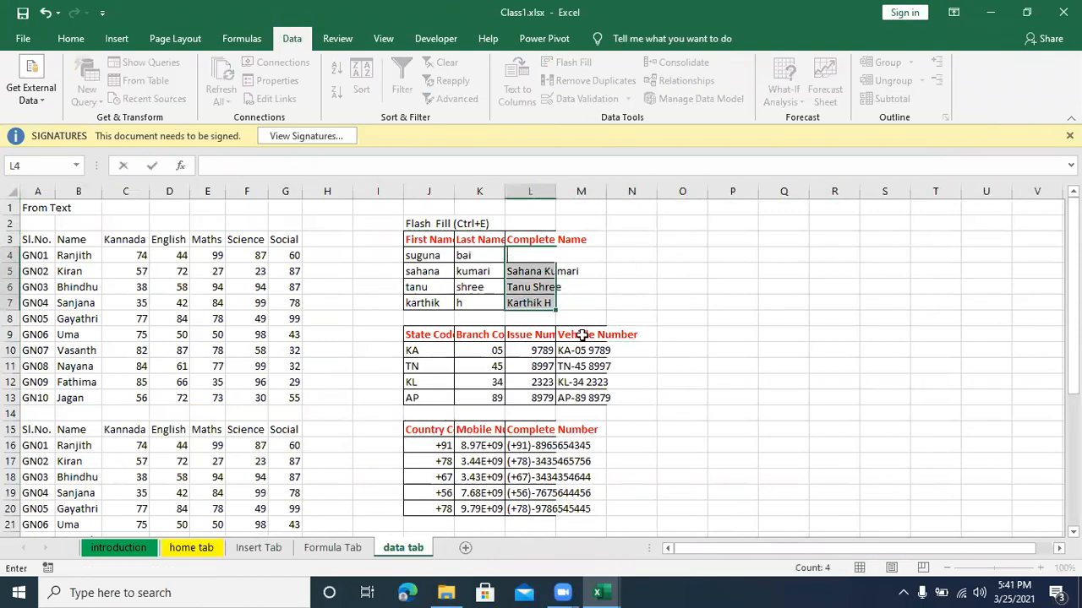
{"action": "left_click", "coordinate": [632, 288]}
{"action": "left_click_drag", "start_coordinate": [535, 257], "coordinate": [534, 319]}
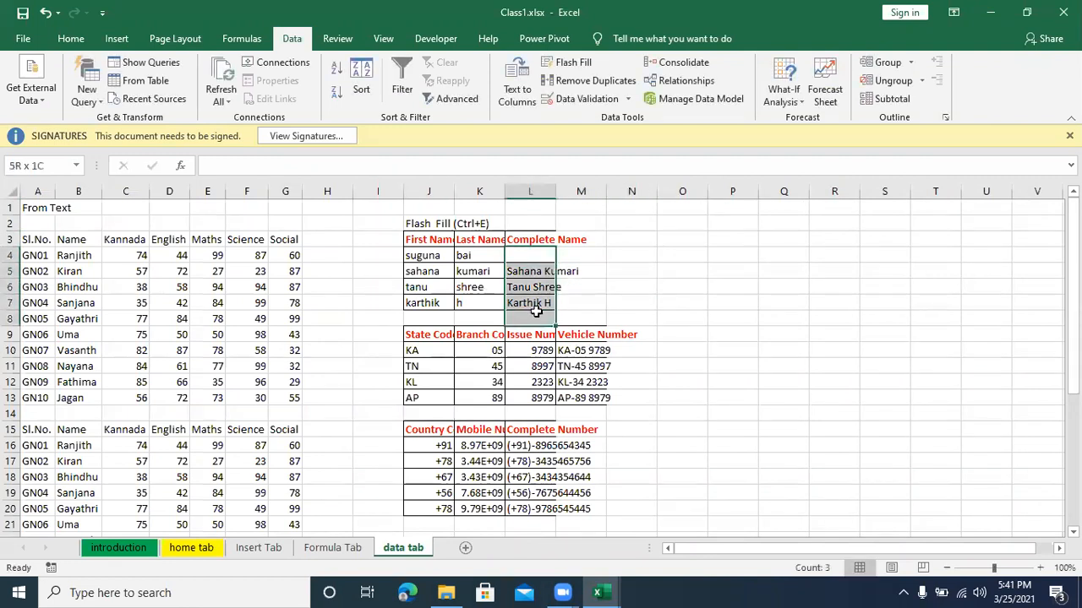
{"action": "key", "text": "Delete"}
{"action": "left_click_drag", "start_coordinate": [580, 350], "coordinate": [581, 398]}
{"action": "key", "text": "Delete"}
{"action": "left_click_drag", "start_coordinate": [517, 446], "coordinate": [519, 509]}
{"action": "key", "text": "Delete"}
Step: Widen columns J to M so the table headings and mobile numbers fit, and save the workbook
{"action": "left_click_drag", "start_coordinate": [504, 188], "coordinate": [541, 191]}
{"action": "left_click_drag", "start_coordinate": [450, 192], "coordinate": [475, 191]}
{"action": "left_click", "coordinate": [688, 271]}
{"action": "left_click_drag", "start_coordinate": [613, 191], "coordinate": [719, 191]}
{"action": "left_click_drag", "start_coordinate": [632, 189], "coordinate": [656, 188]}
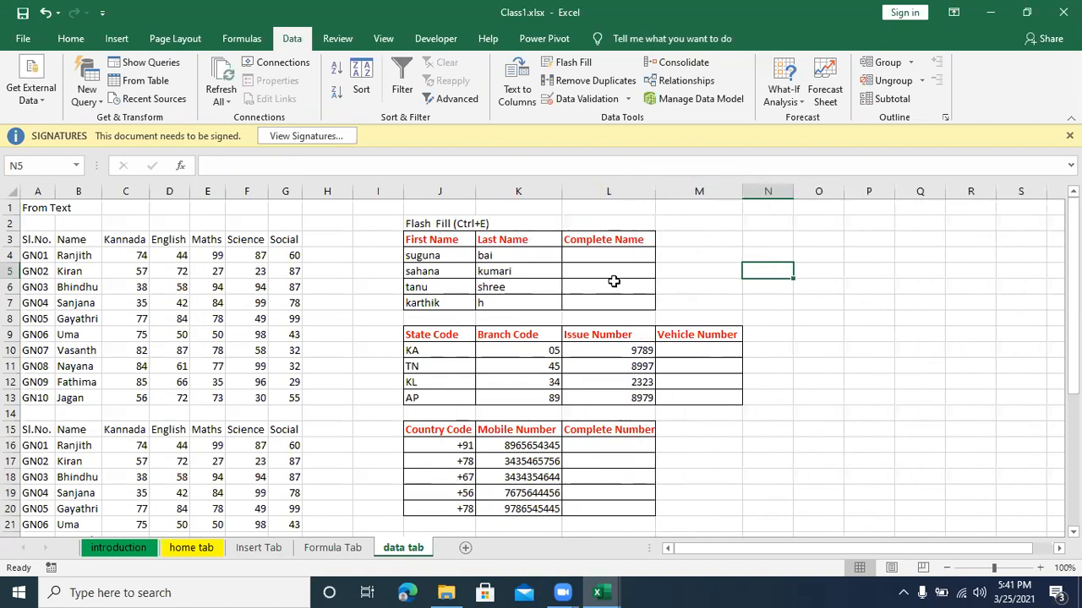
{"action": "left_click", "coordinate": [692, 472]}
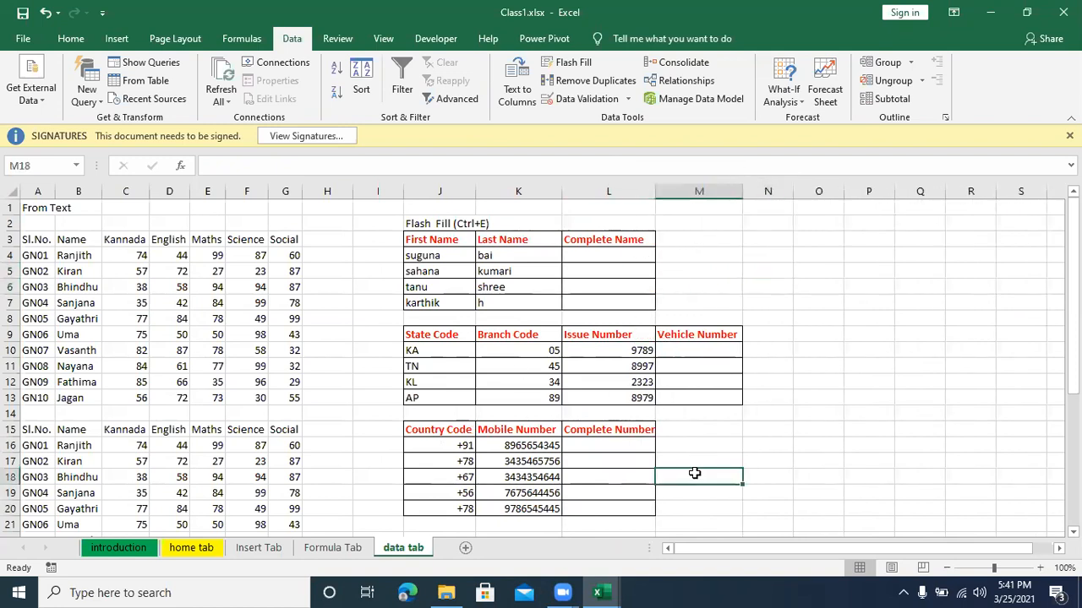
{"action": "key", "text": "ctrl+s"}
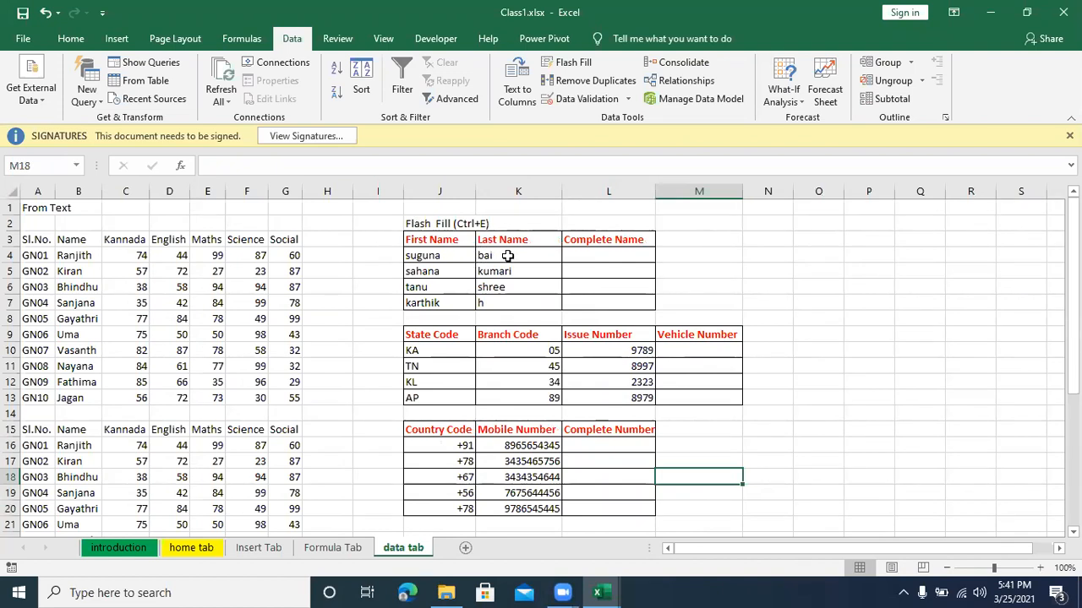
Step: Enter the first person's complete name in L4, combining first and last name with capitalised initials and a space
{"action": "left_click_drag", "start_coordinate": [444, 257], "coordinate": [492, 254]}
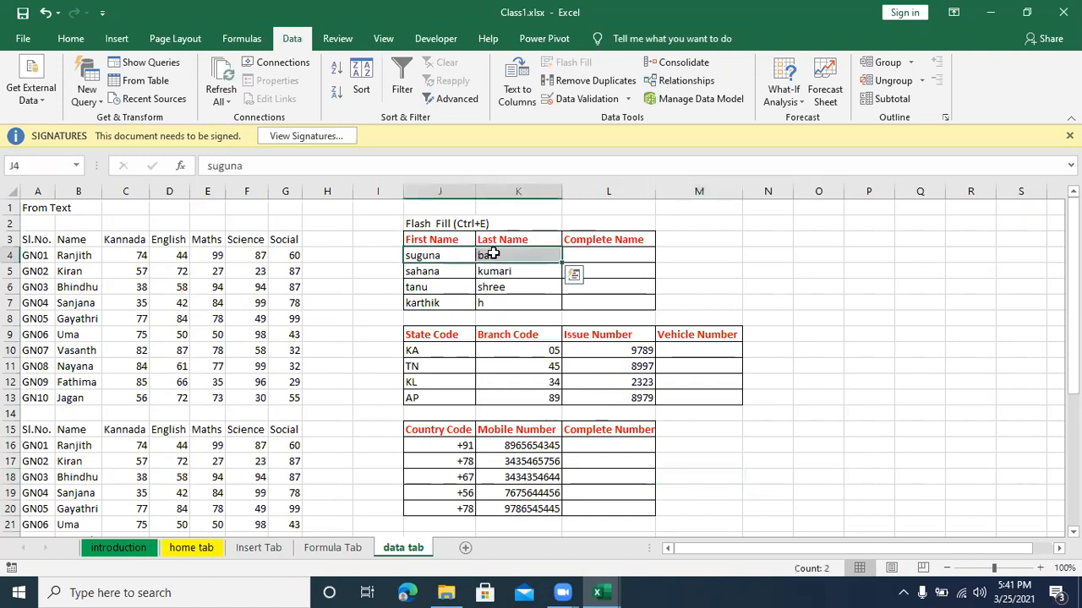
{"action": "left_click", "coordinate": [626, 254]}
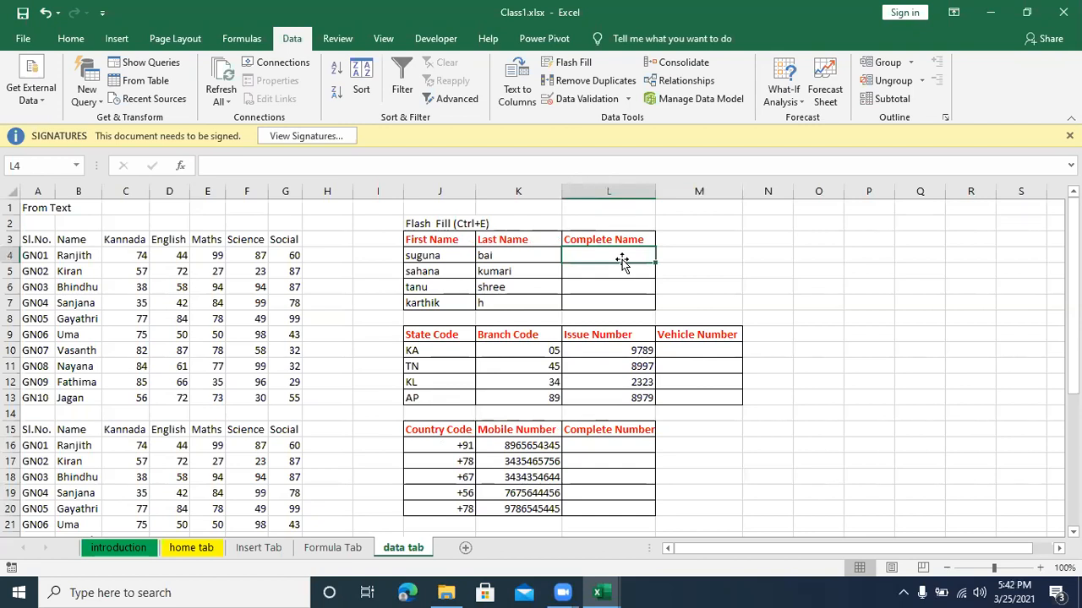
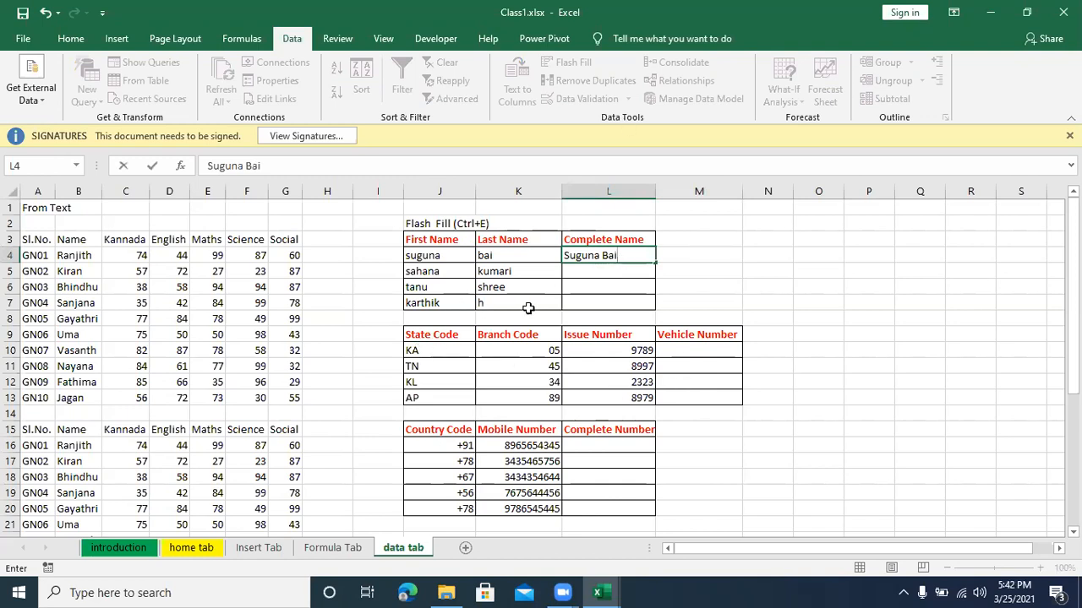
{"action": "left_click", "coordinate": [606, 287]}
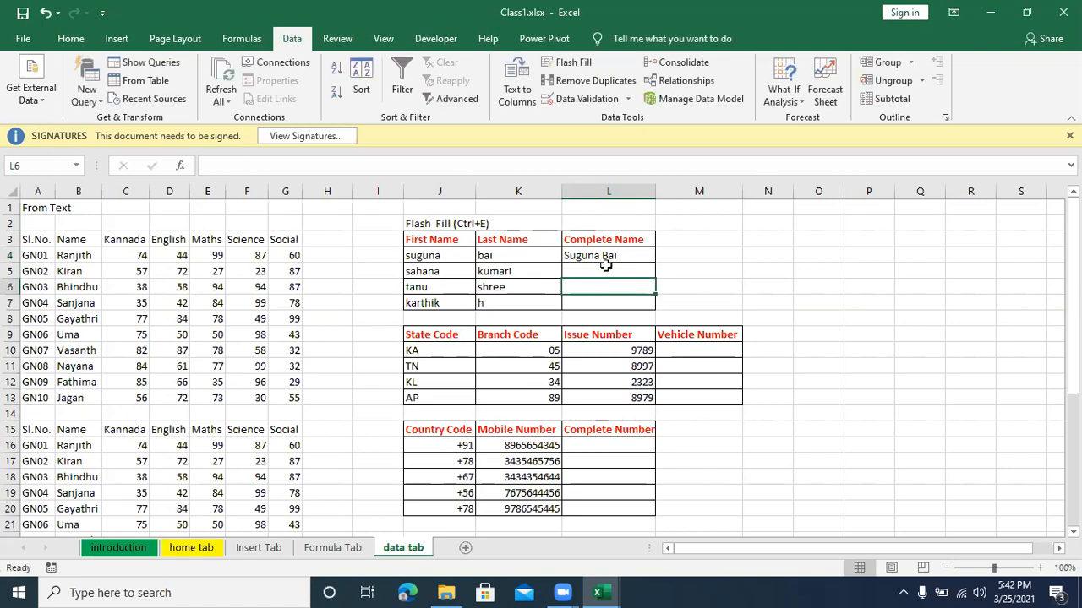
Step: Apply Flash Fill to L4:L7 to complete the Complete Name column from the example in L4
{"action": "left_click", "coordinate": [607, 257]}
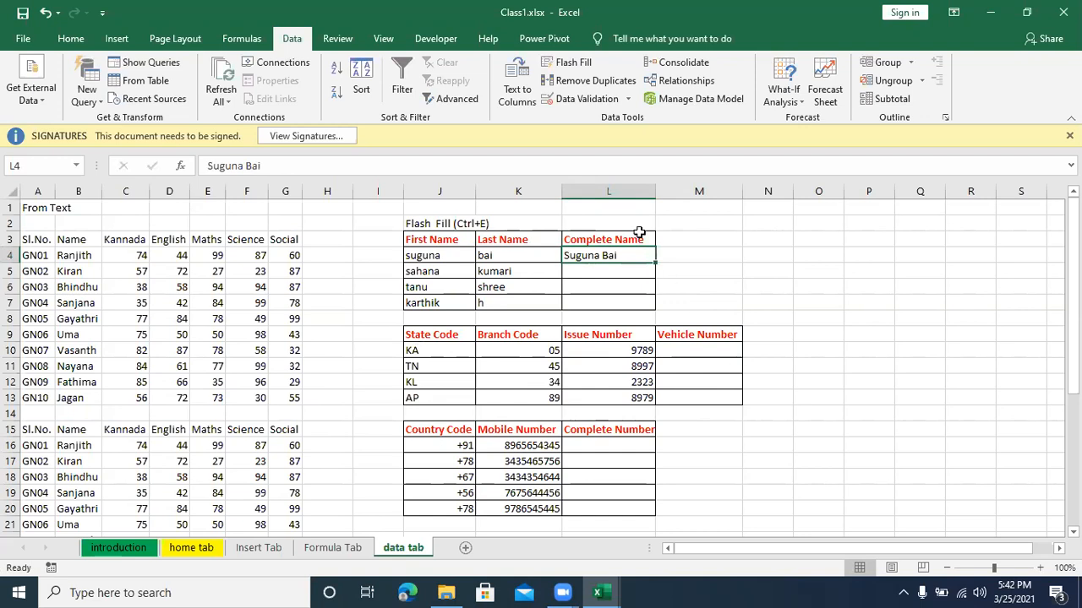
{"action": "left_click_drag", "start_coordinate": [632, 256], "coordinate": [627, 298]}
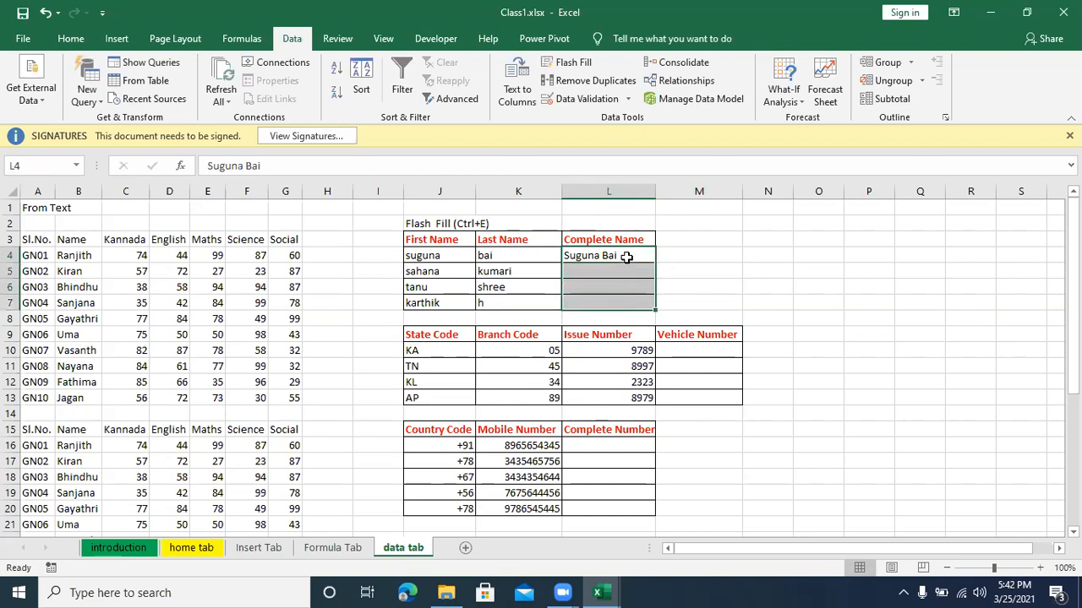
{"action": "left_click", "coordinate": [627, 257]}
{"action": "left_click_drag", "start_coordinate": [626, 256], "coordinate": [623, 304]}
{"action": "left_click", "coordinate": [571, 65]}
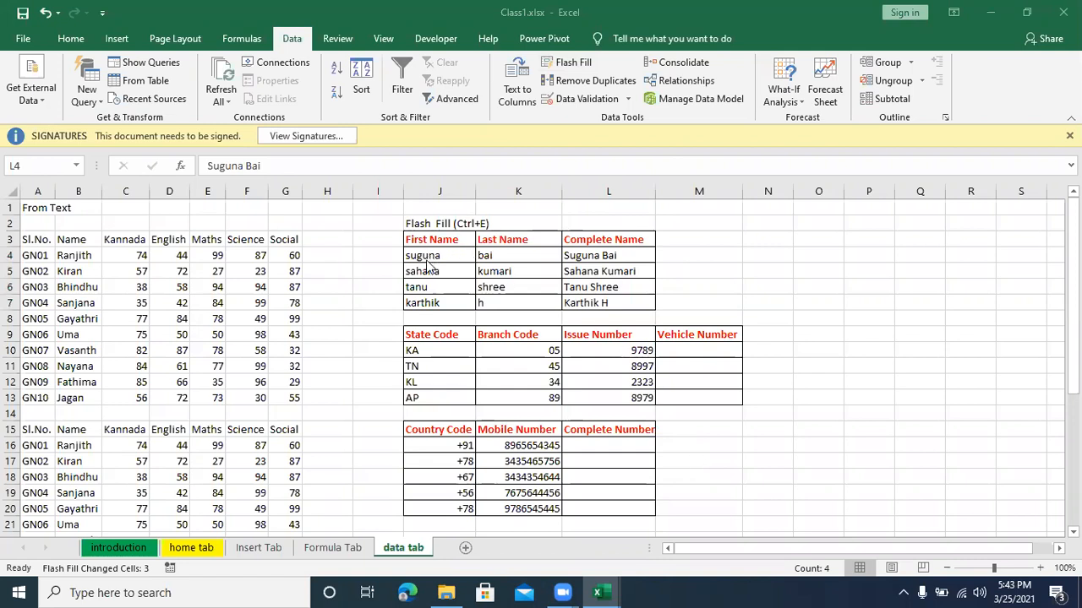
Step: Compare the First Name and Last Name entries with the filled Complete Name cells
{"action": "left_click_drag", "start_coordinate": [427, 262], "coordinate": [444, 304]}
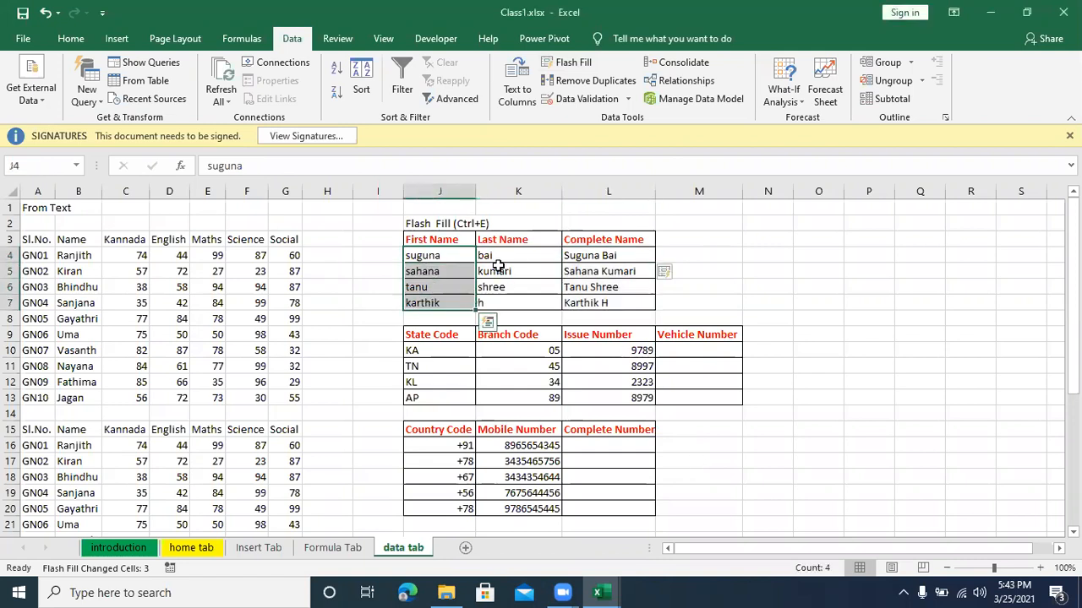
{"action": "left_click_drag", "start_coordinate": [499, 258], "coordinate": [499, 300]}
{"action": "left_click", "coordinate": [602, 258]}
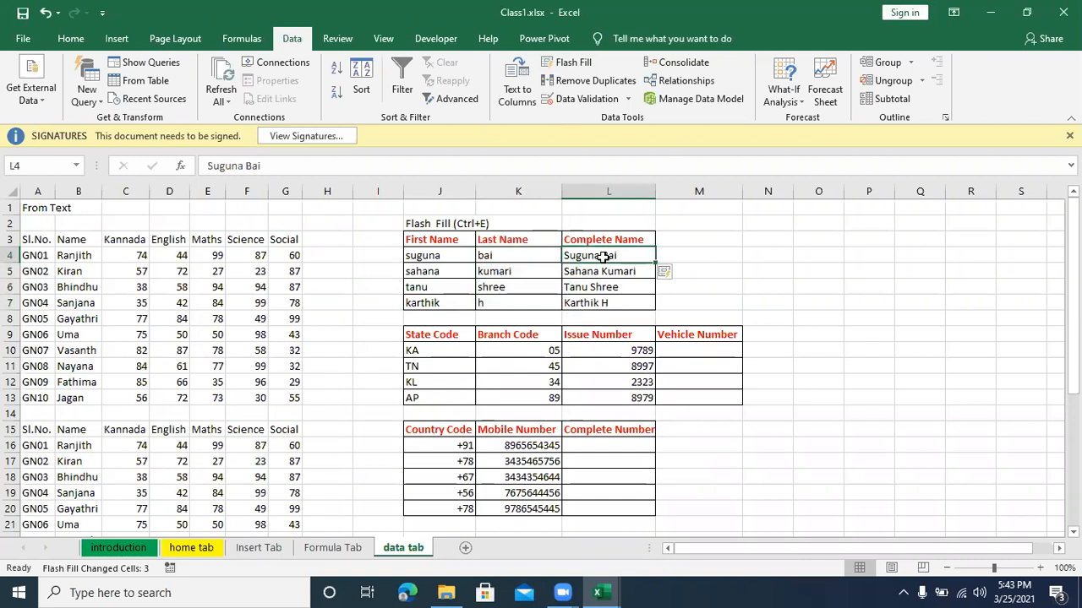
{"action": "left_click_drag", "start_coordinate": [604, 254], "coordinate": [604, 305]}
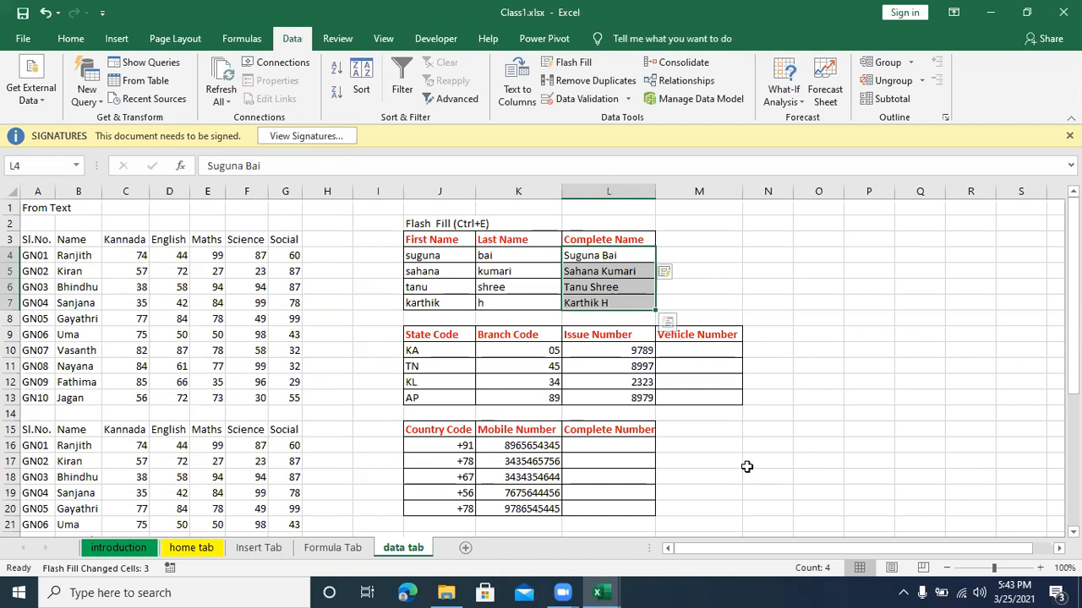
{"action": "left_click", "coordinate": [747, 467]}
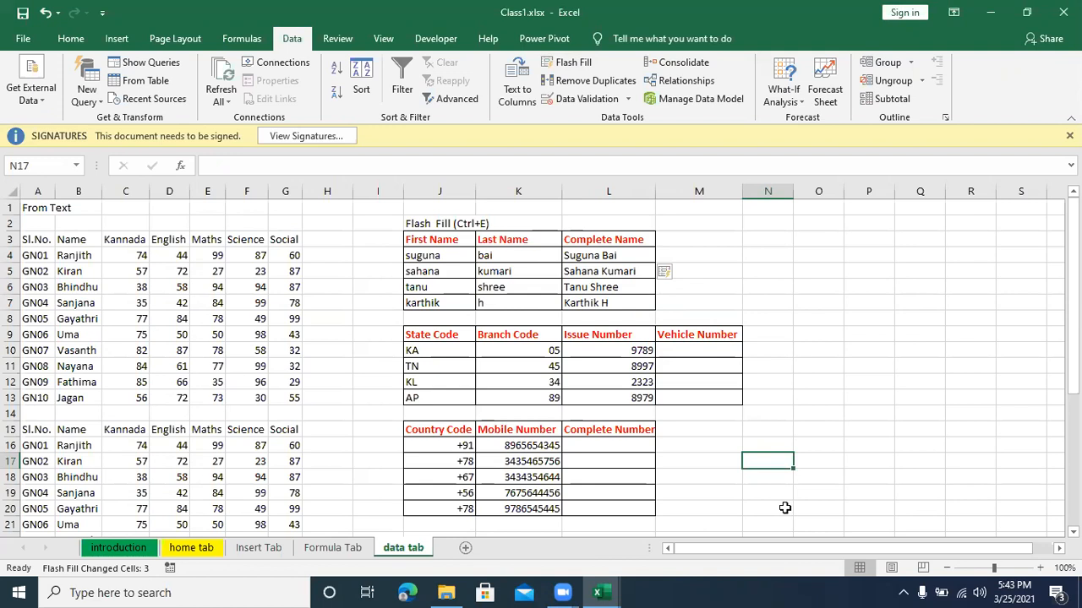
Step: Examine the State Code, Branch Code and Issue Number columns and the empty Vehicle Number cells beside them
{"action": "left_click", "coordinate": [454, 333]}
{"action": "left_click", "coordinate": [507, 332]}
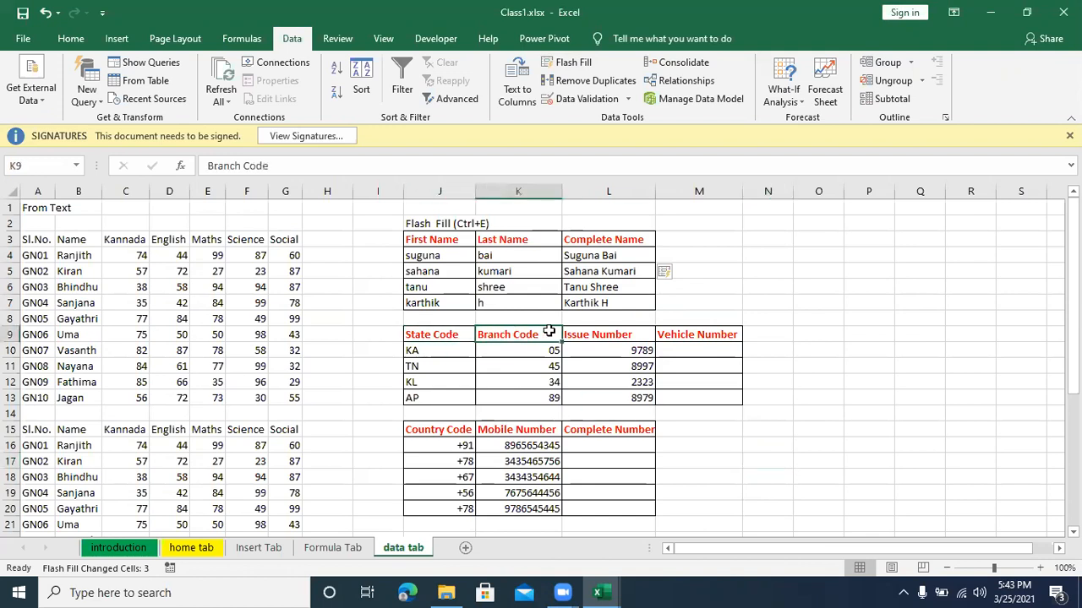
{"action": "left_click", "coordinate": [578, 332]}
{"action": "left_click_drag", "start_coordinate": [707, 349], "coordinate": [707, 407]}
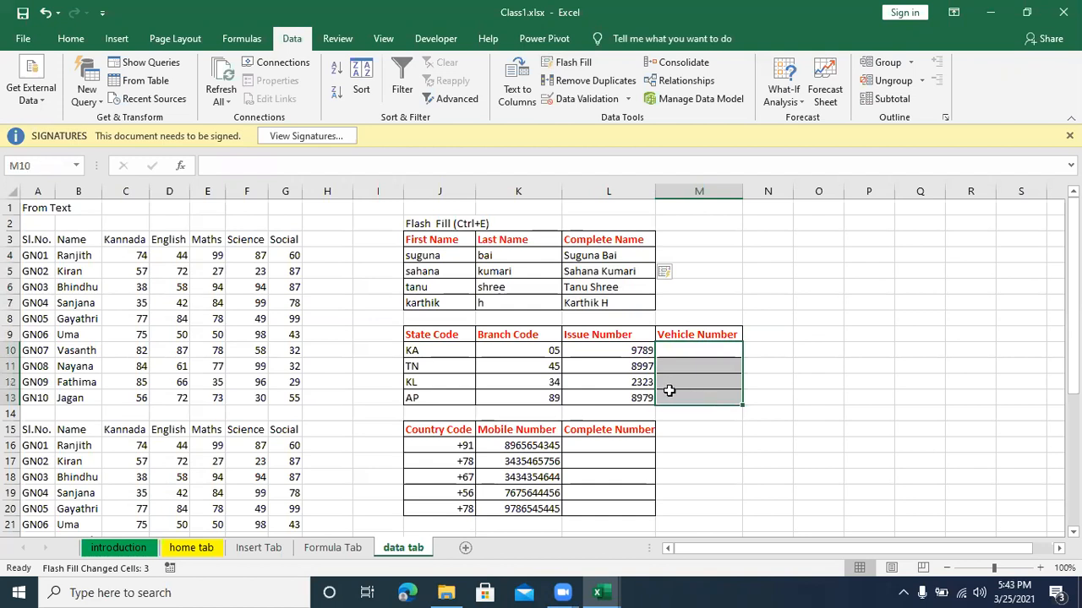
{"action": "left_click", "coordinate": [694, 461]}
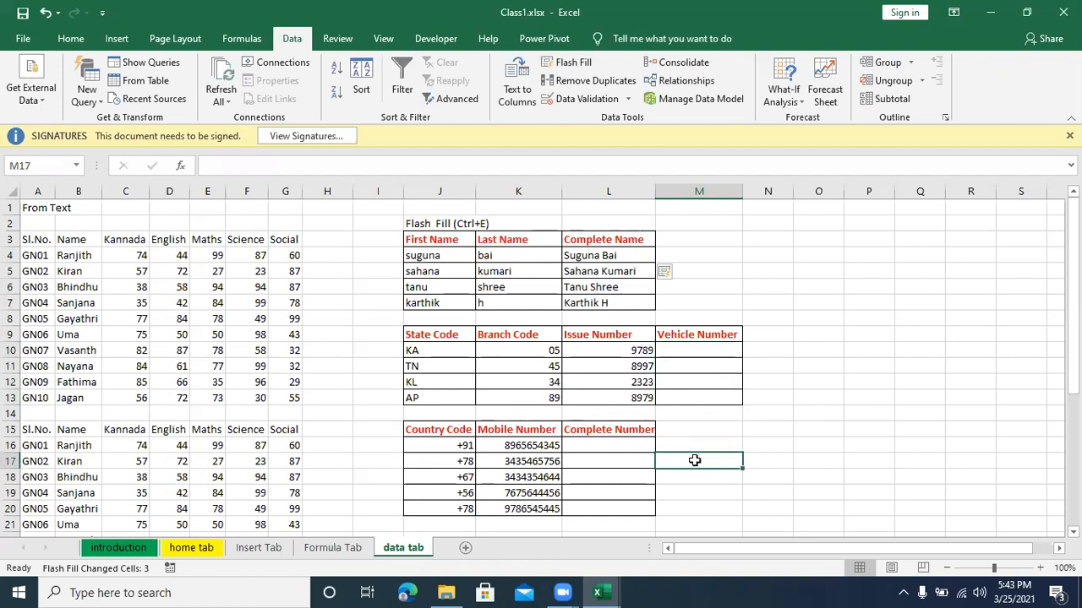
{"action": "left_click", "coordinate": [711, 396]}
{"action": "left_click", "coordinate": [708, 366]}
{"action": "left_click", "coordinate": [707, 352]}
{"action": "left_click", "coordinate": [696, 396]}
{"action": "left_click", "coordinate": [728, 473]}
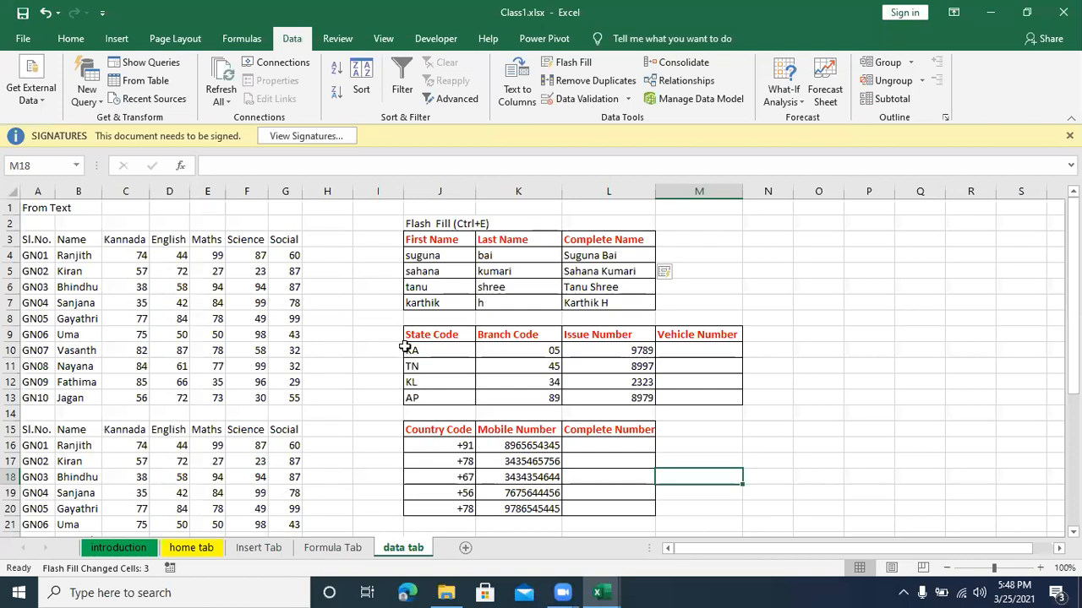
{"action": "left_click_drag", "start_coordinate": [408, 337], "coordinate": [647, 403]}
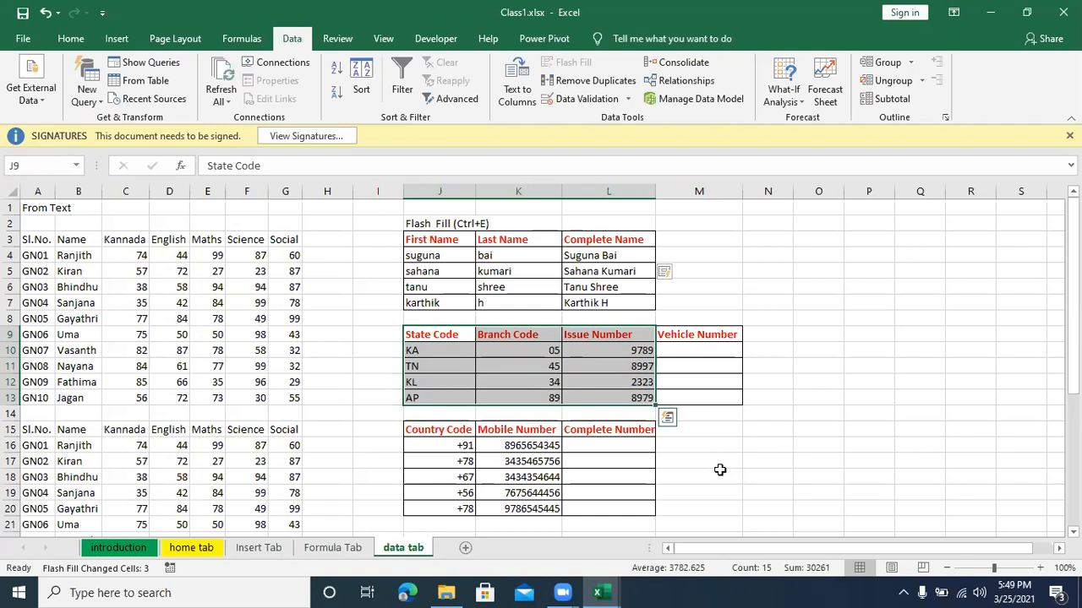
{"action": "left_click", "coordinate": [705, 447]}
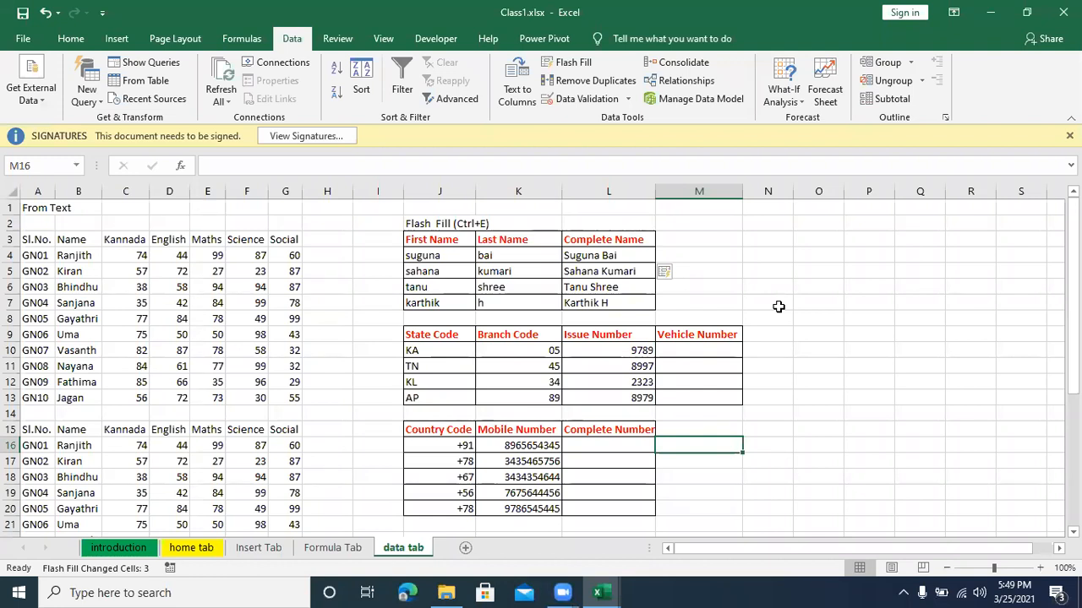
Step: Review the Flash Fill example again, tracing how first and last names combine into the Complete Name column
{"action": "left_click", "coordinate": [610, 239]}
{"action": "left_click", "coordinate": [599, 255]}
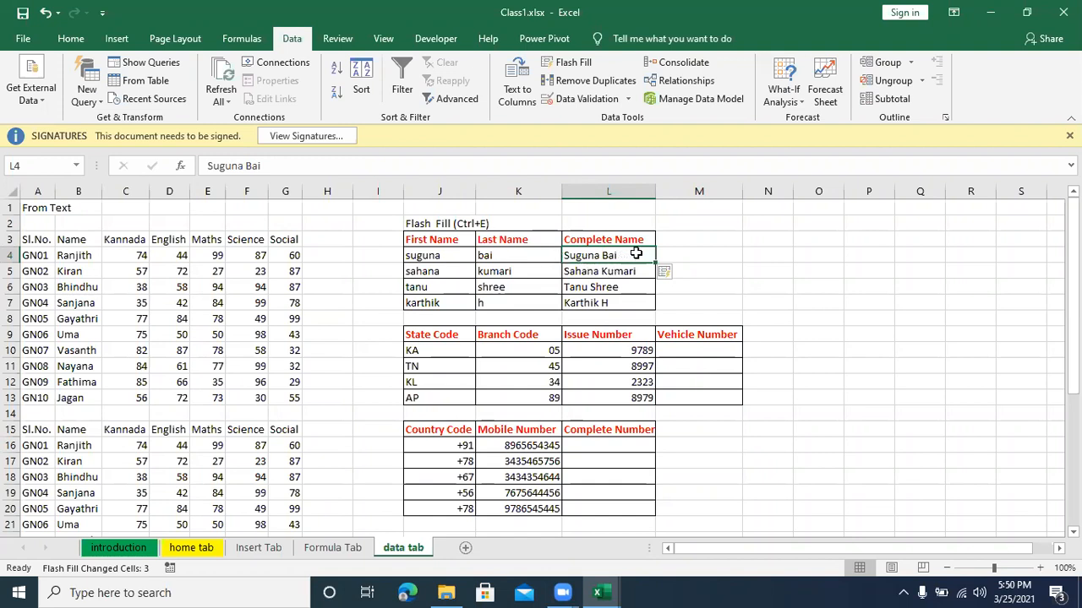
{"action": "left_click_drag", "start_coordinate": [636, 253], "coordinate": [630, 295]}
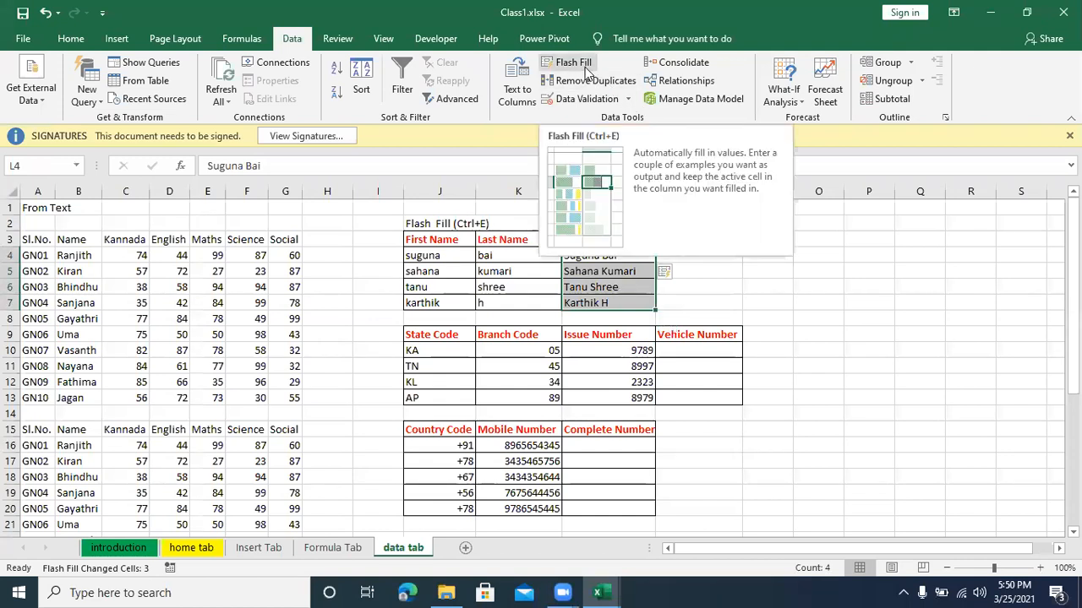
{"action": "left_click", "coordinate": [703, 282]}
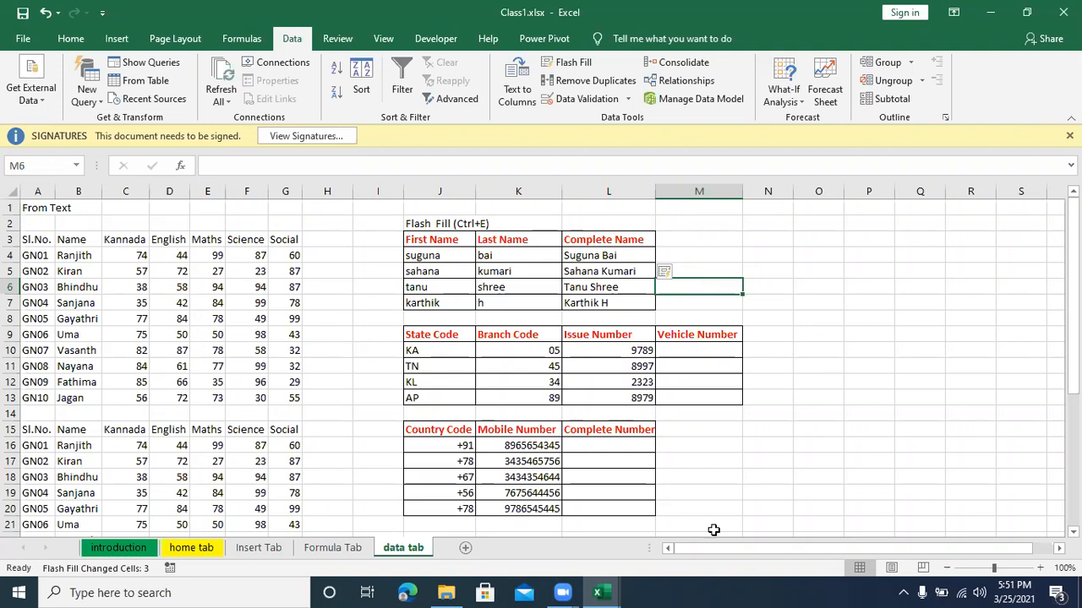
{"action": "left_click", "coordinate": [509, 357]}
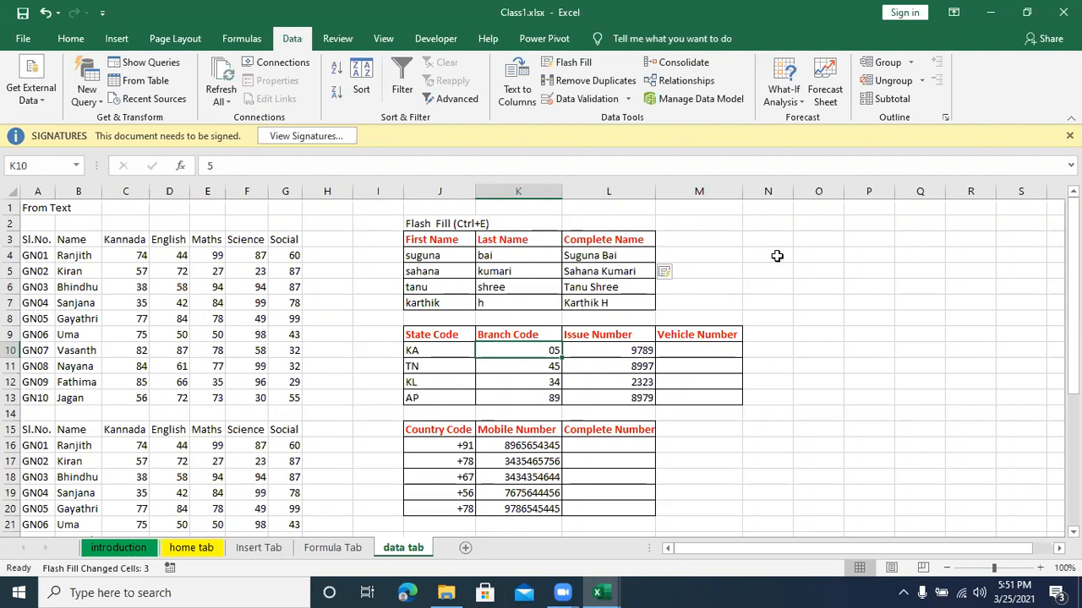
{"action": "left_click", "coordinate": [715, 274]}
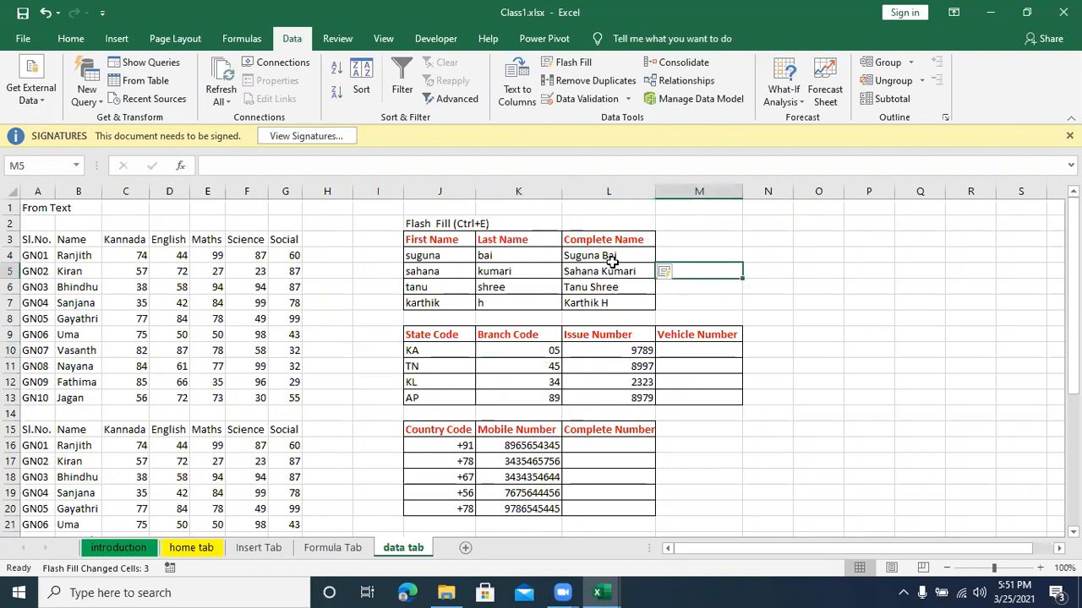
{"action": "left_click", "coordinate": [418, 254]}
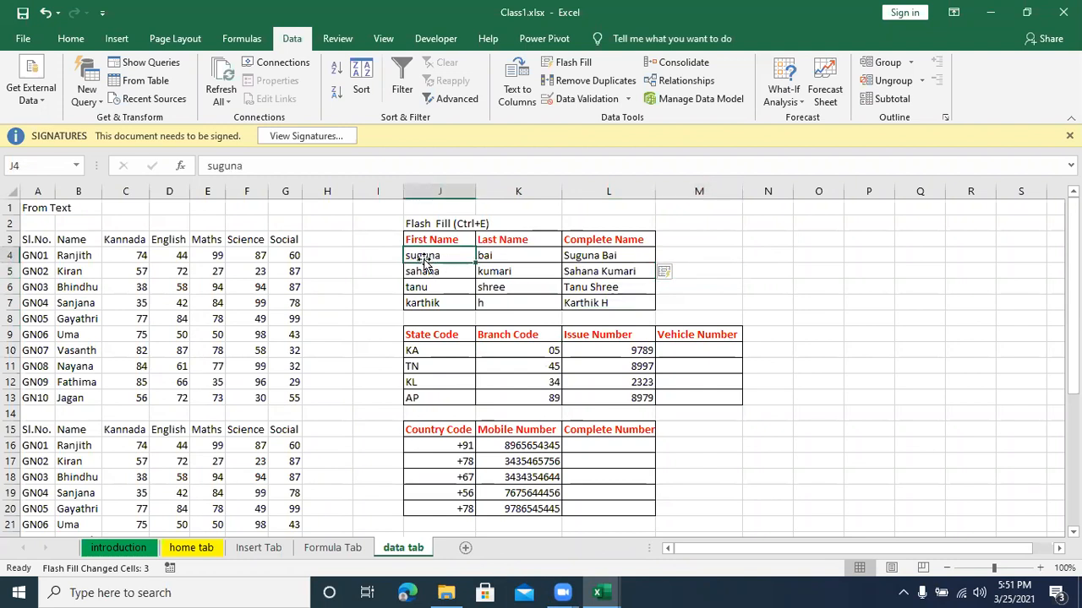
{"action": "left_click", "coordinate": [499, 258]}
{"action": "left_click", "coordinate": [461, 245]}
{"action": "left_click", "coordinate": [482, 244]}
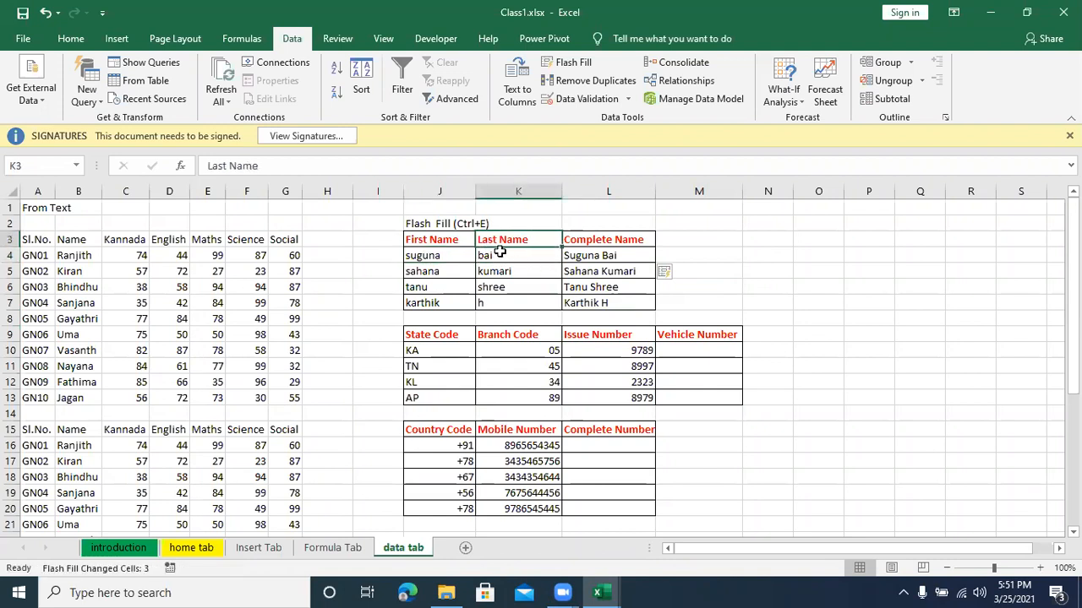
{"action": "left_click", "coordinate": [499, 255]}
{"action": "left_click", "coordinate": [580, 256]}
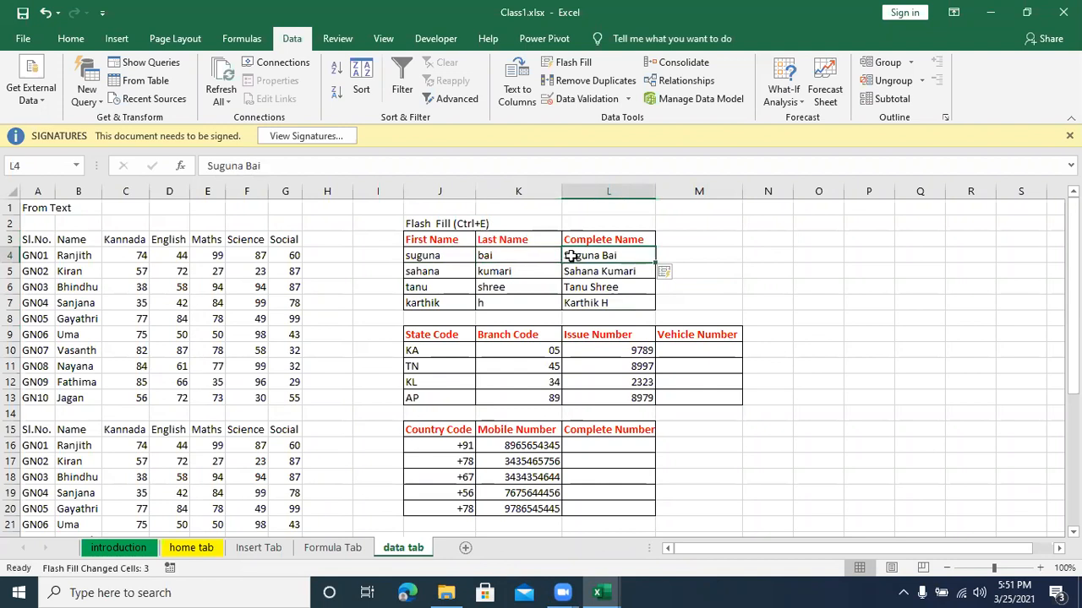
{"action": "left_click", "coordinate": [409, 256]}
{"action": "left_click", "coordinate": [483, 254]}
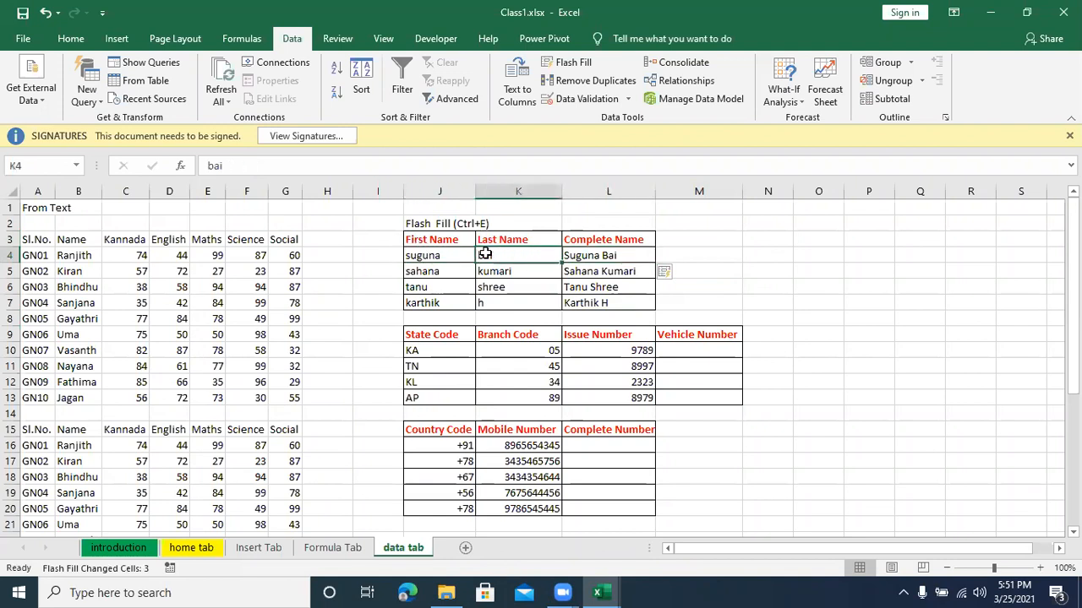
{"action": "left_click", "coordinate": [600, 253]}
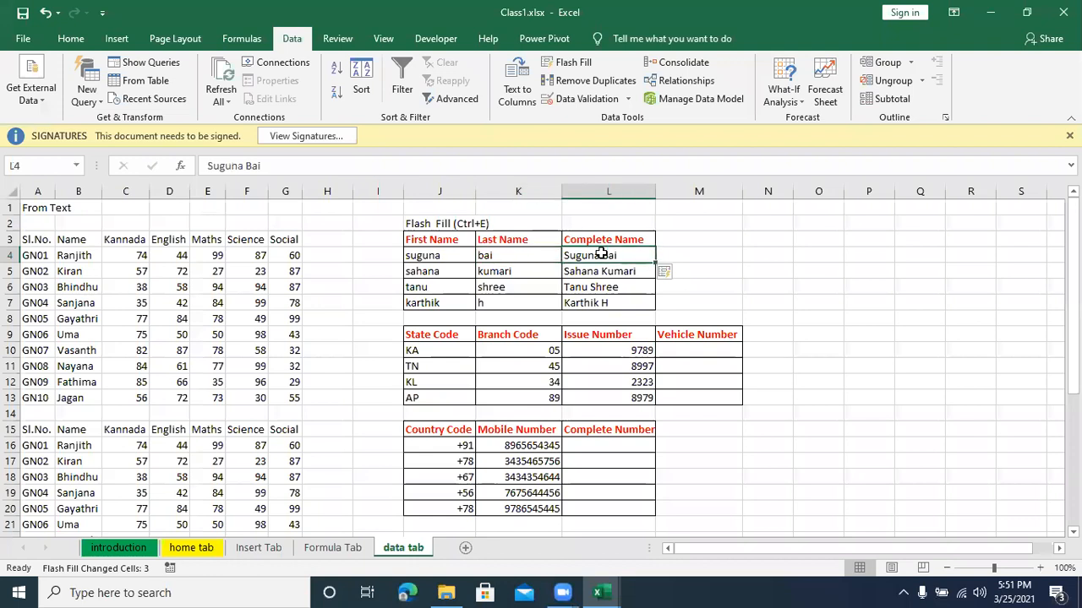
{"action": "left_click_drag", "start_coordinate": [600, 254], "coordinate": [586, 302]}
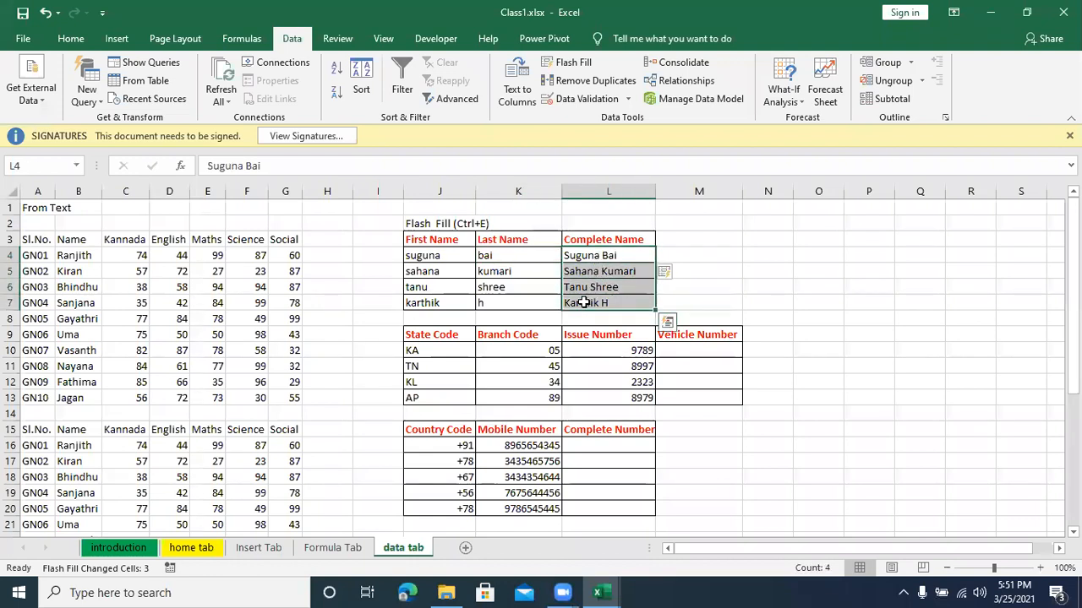
{"action": "left_click", "coordinate": [691, 297]}
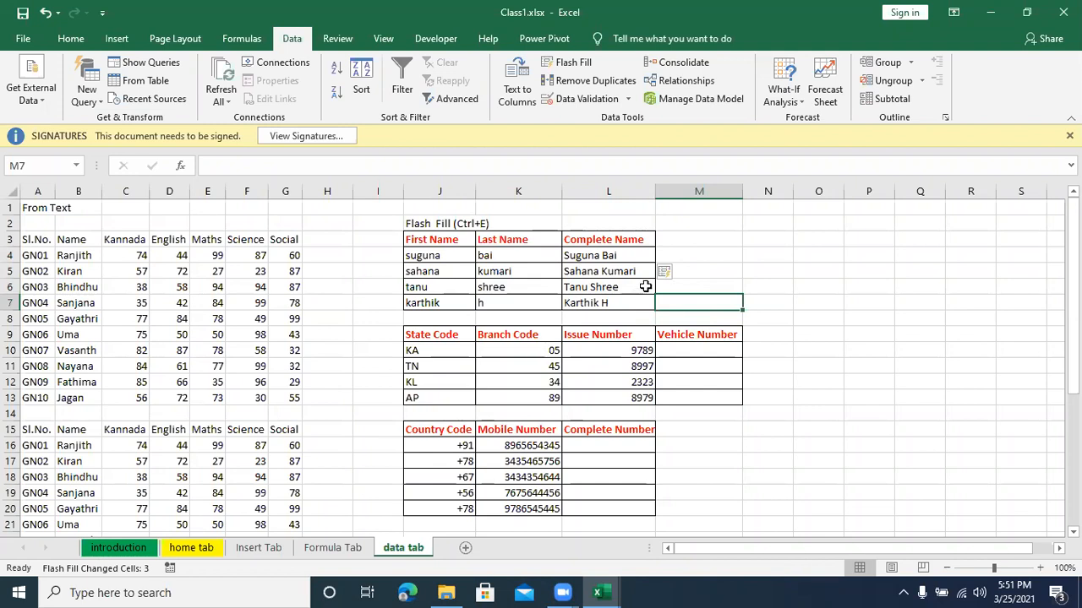
Step: Check the first Branch Code entry in K10 and enter 05 in empty cell M17 as a leading-zero test
{"action": "left_click", "coordinate": [708, 269]}
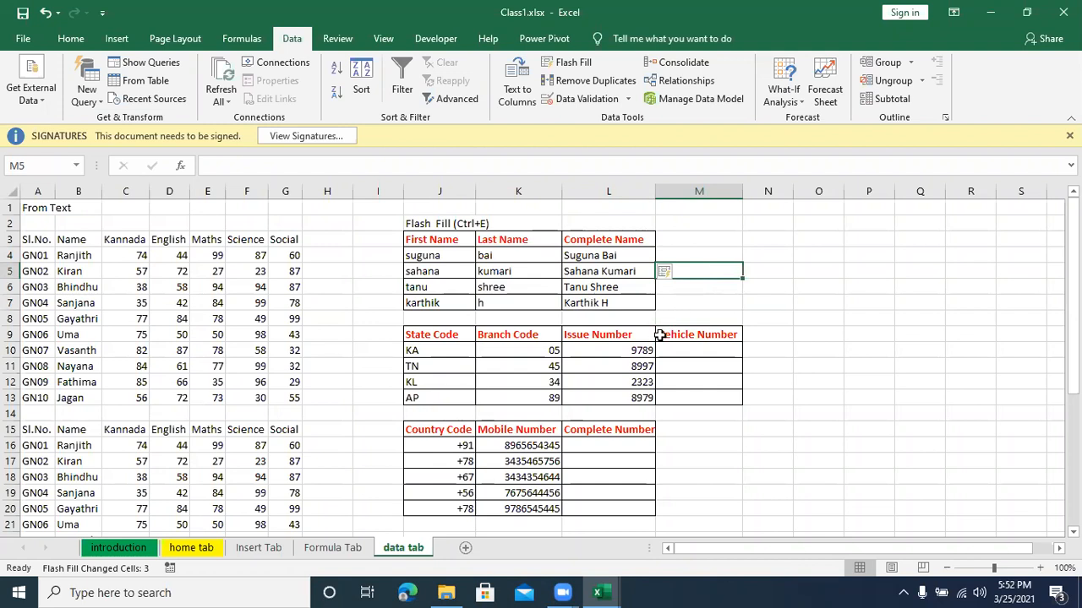
{"action": "left_click", "coordinate": [533, 350]}
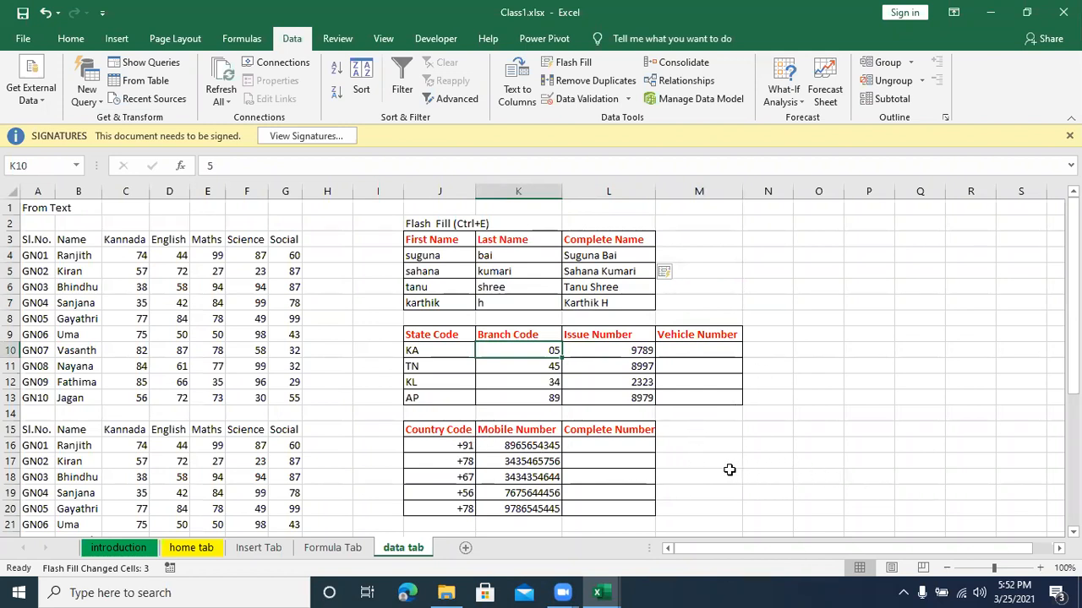
{"action": "left_click", "coordinate": [677, 459]}
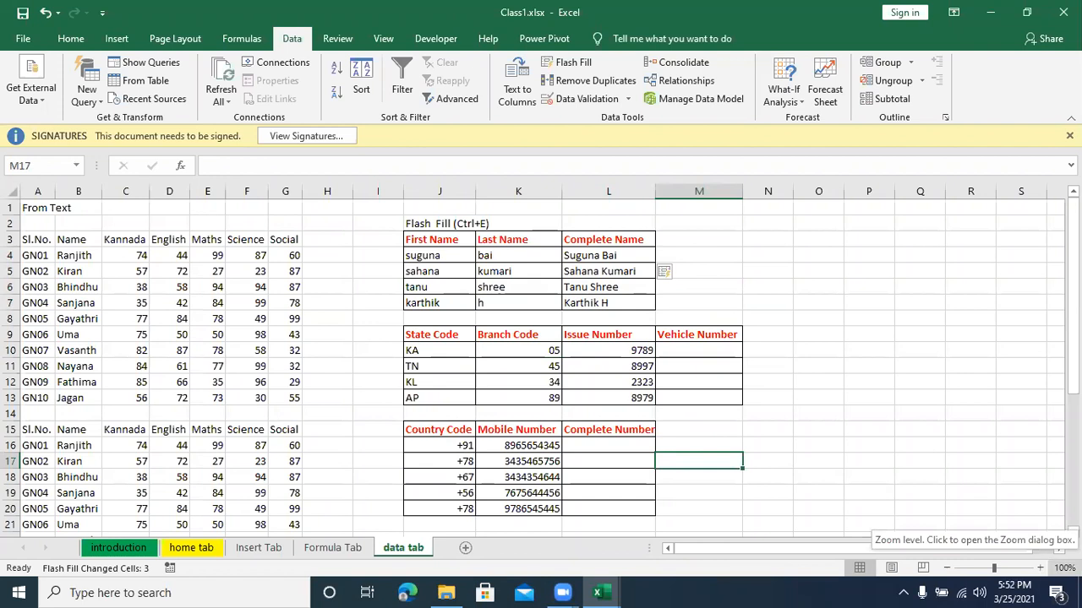
{"action": "type", "text": "05"}
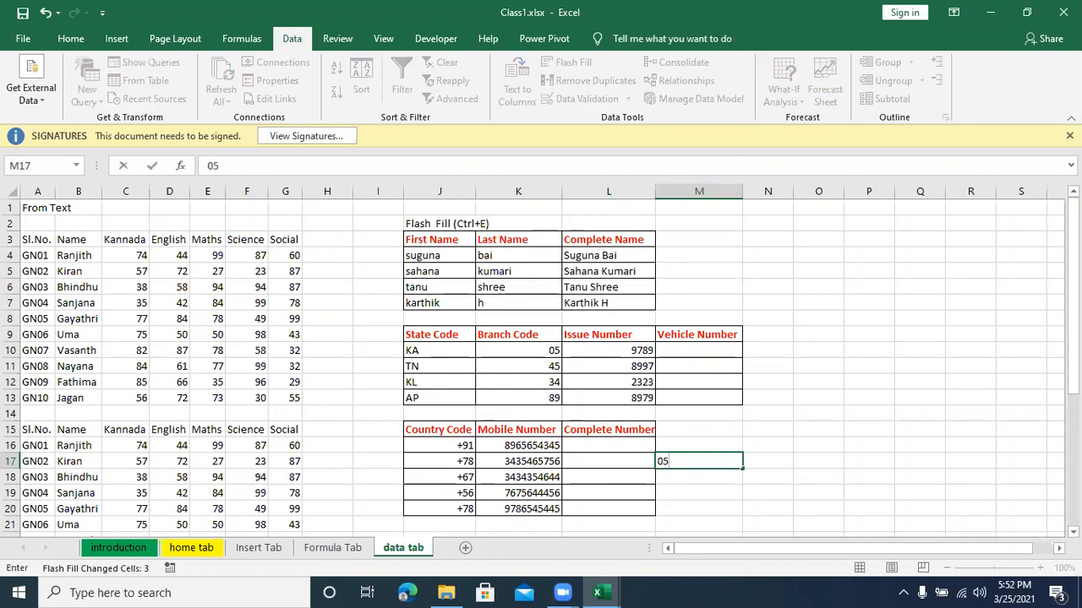
{"action": "key", "text": "Return"}
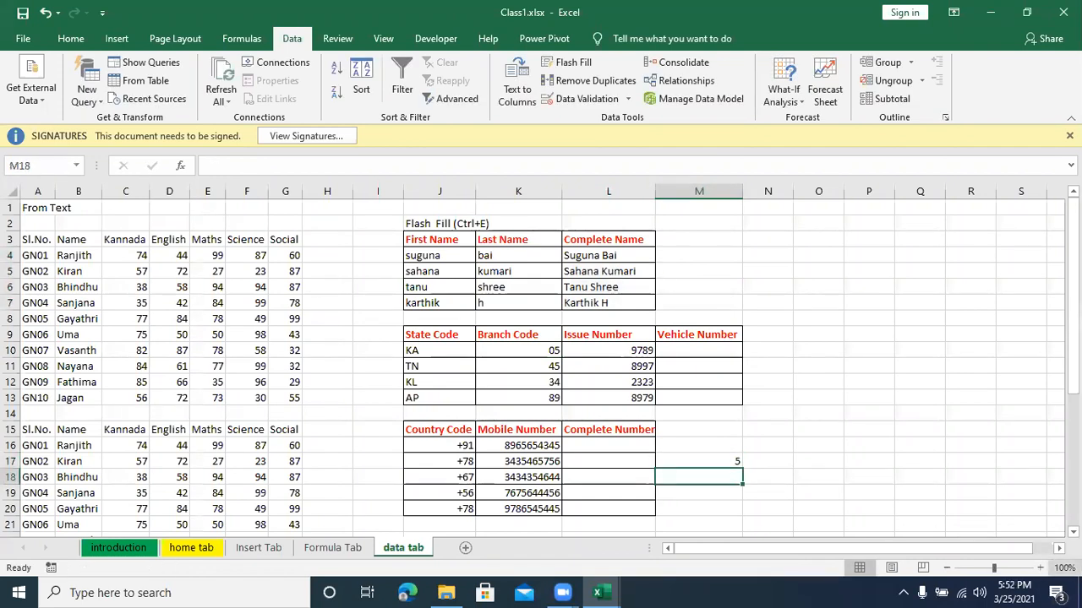
Step: Enter +90 in cell M18 as a plus-sign test and select both test entries in M17:M18
{"action": "left_click", "coordinate": [741, 459]}
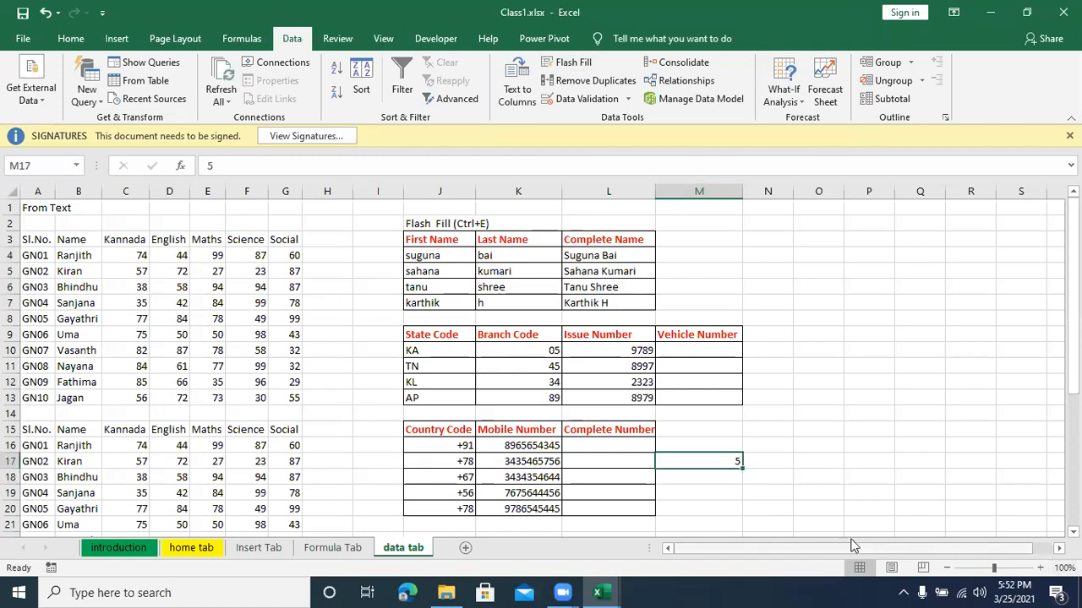
{"action": "left_click", "coordinate": [705, 474]}
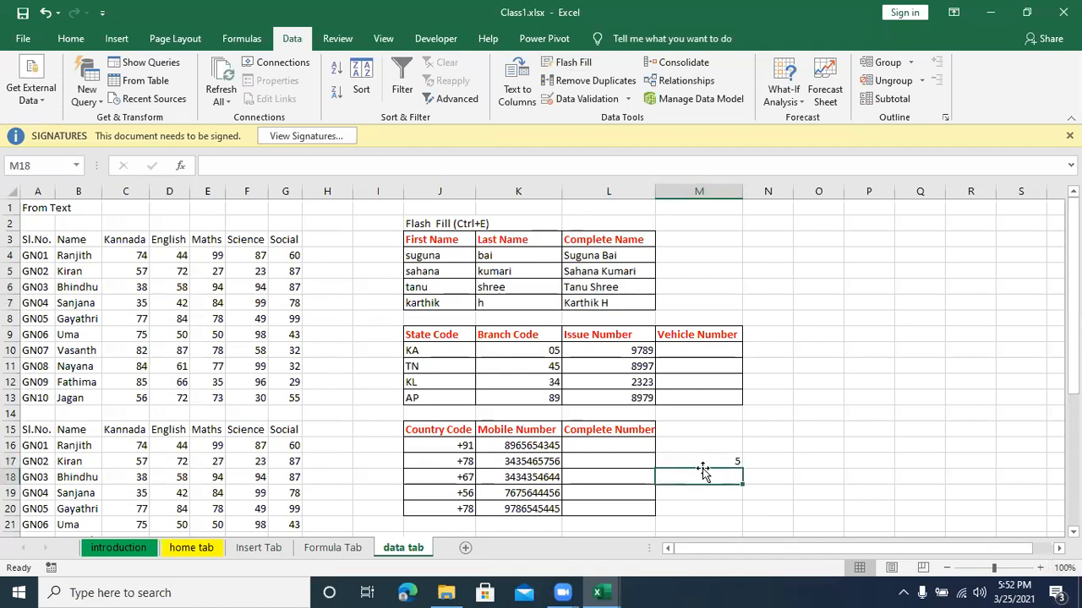
{"action": "type", "text": "+"}
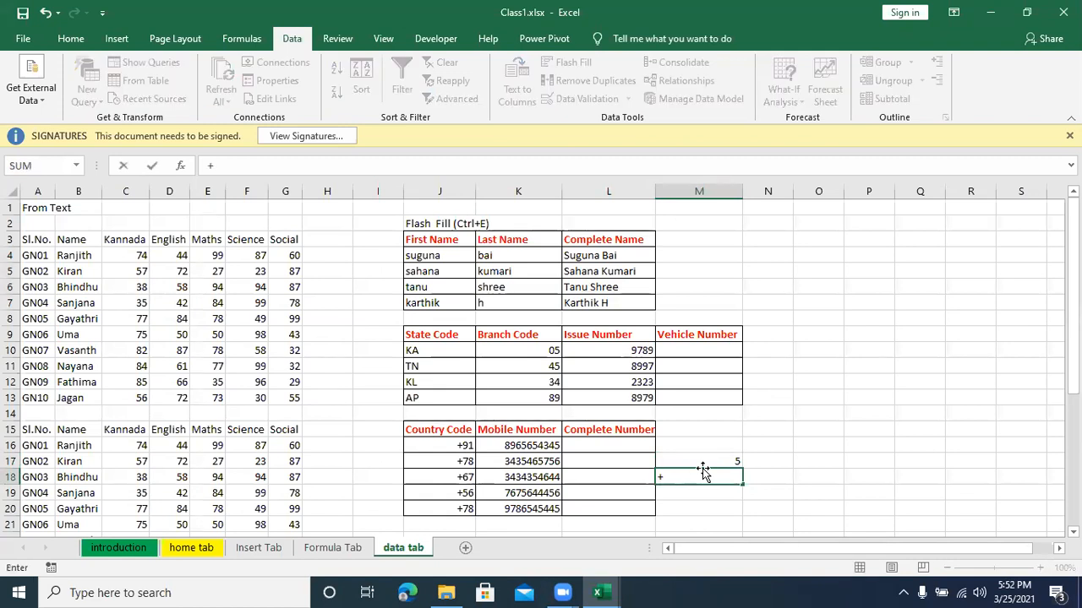
{"action": "type", "text": "90"}
{"action": "key", "text": "Return"}
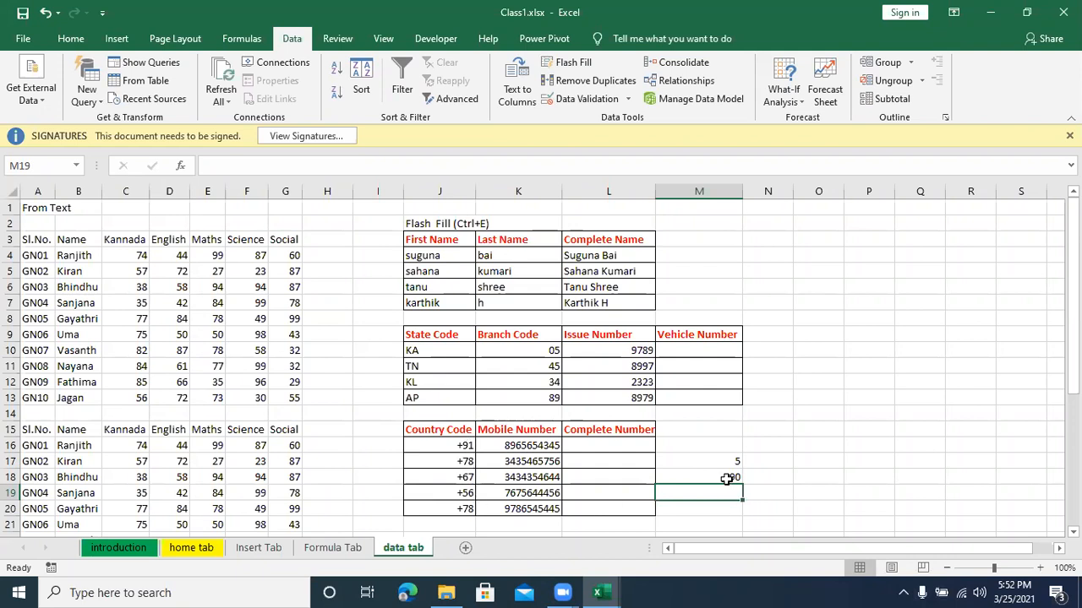
{"action": "left_click_drag", "start_coordinate": [727, 479], "coordinate": [723, 461]}
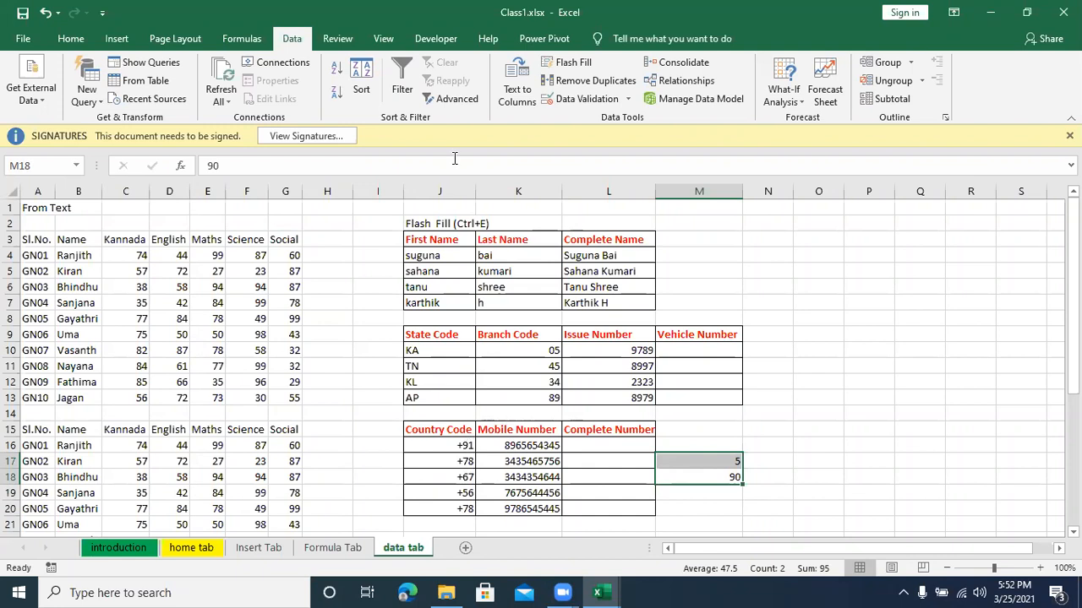
Step: Apply the custom number format 00 to test cell M17 so single digits keep a leading zero
{"action": "left_click", "coordinate": [701, 456]}
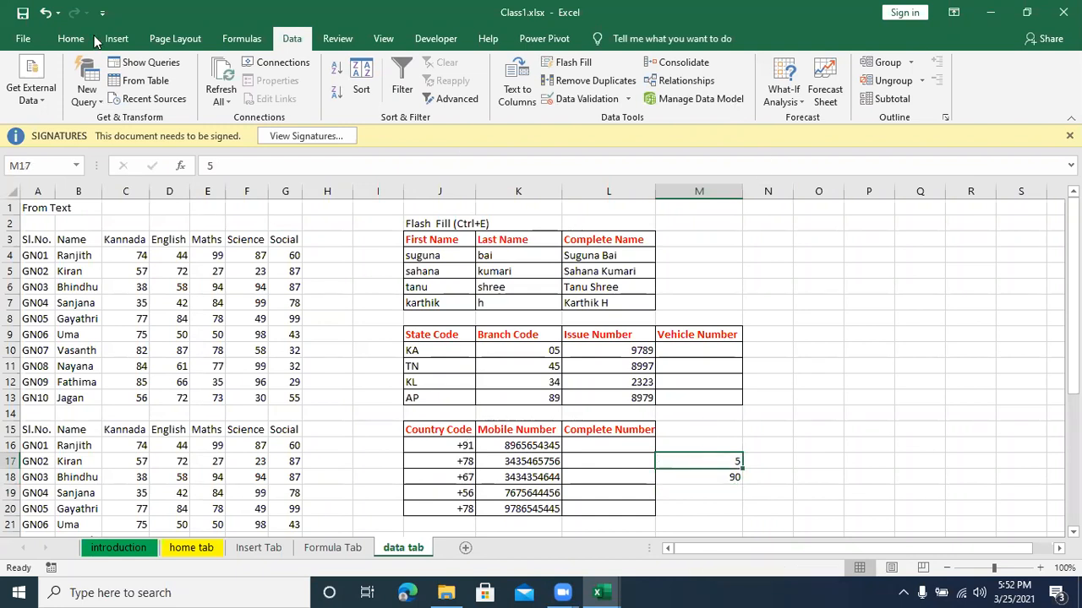
{"action": "left_click", "coordinate": [72, 39]}
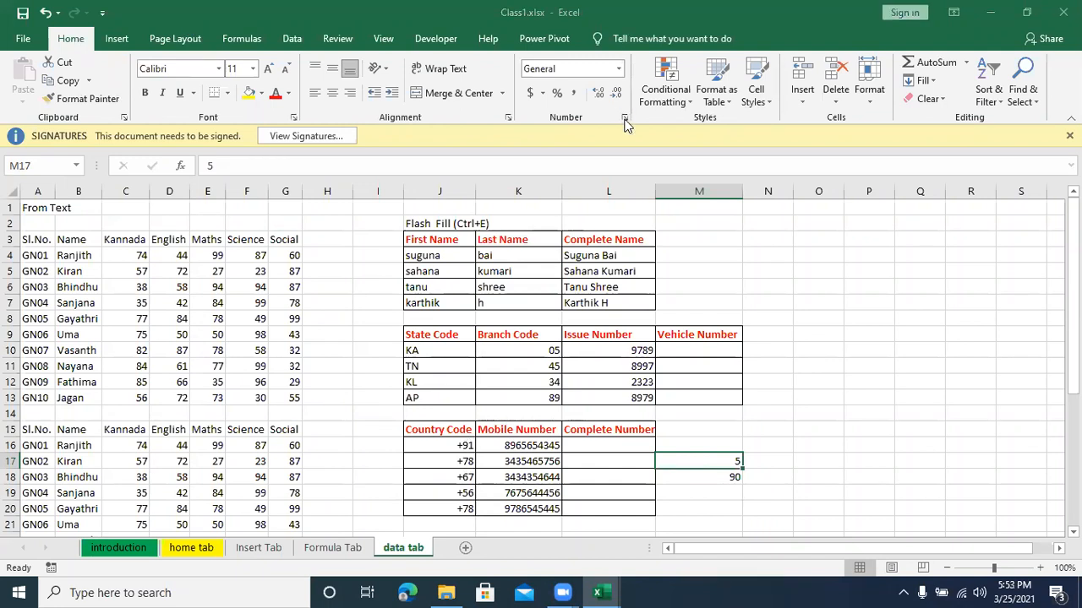
{"action": "left_click", "coordinate": [625, 119]}
{"action": "left_click", "coordinate": [578, 127]}
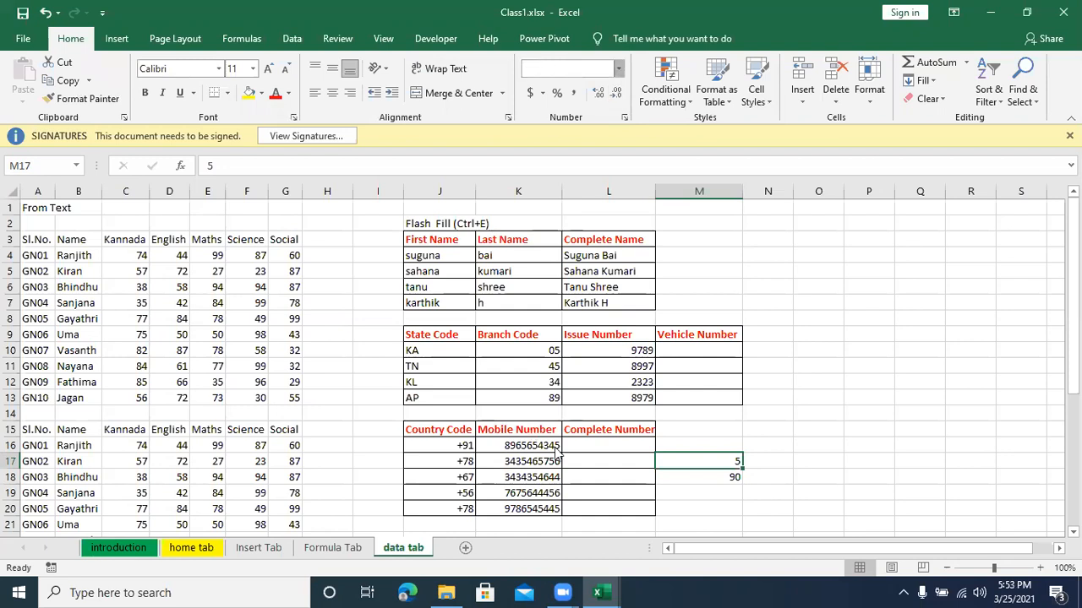
{"action": "key", "text": "ctrl+1"}
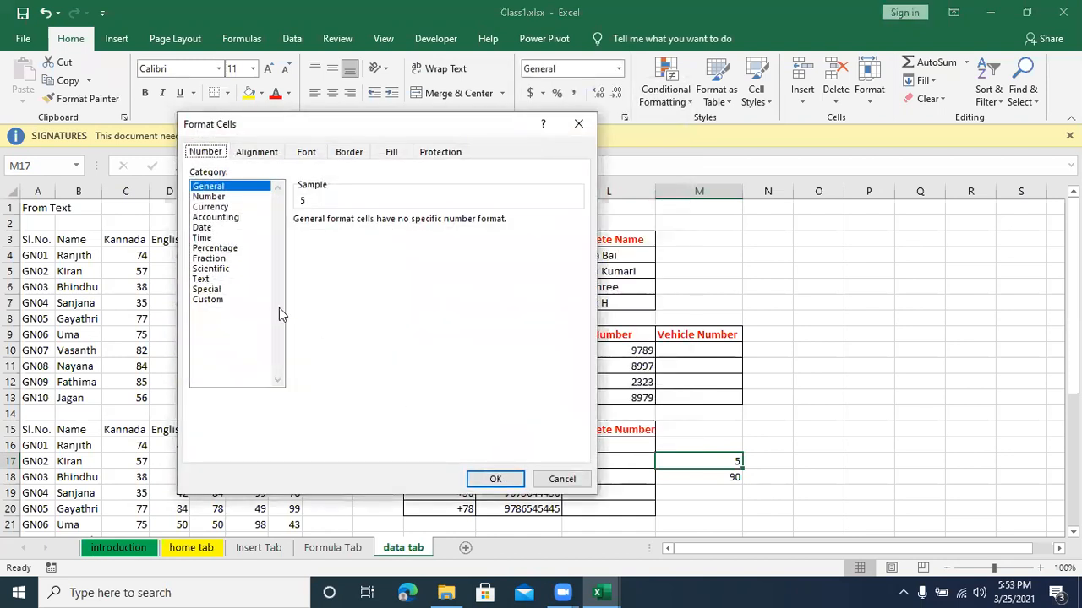
{"action": "left_click", "coordinate": [218, 300]}
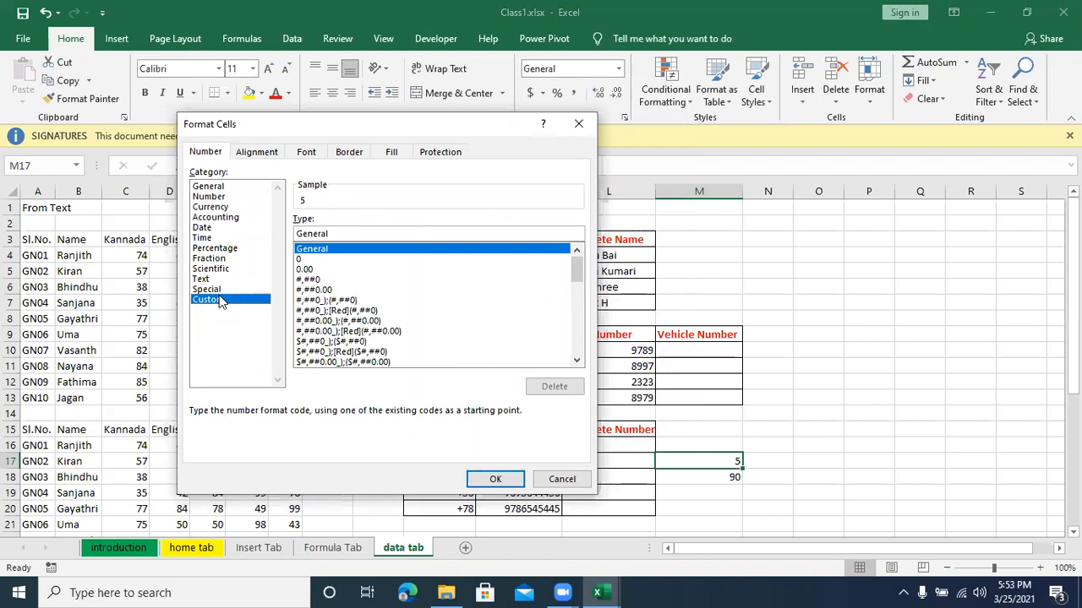
{"action": "left_click", "coordinate": [301, 260]}
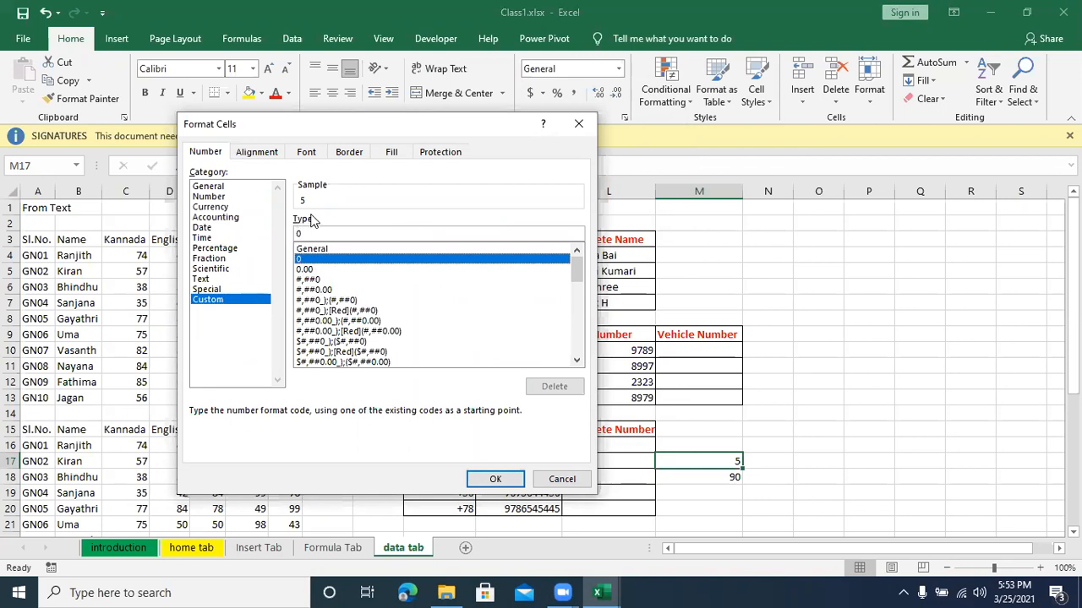
{"action": "left_click", "coordinate": [295, 234]}
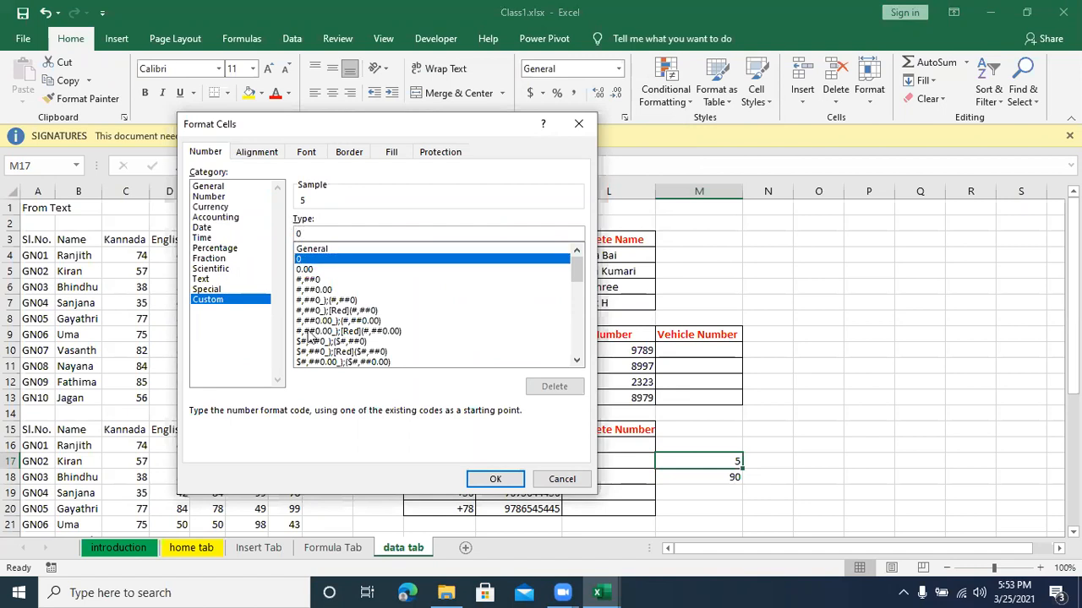
{"action": "type", "text": "0"}
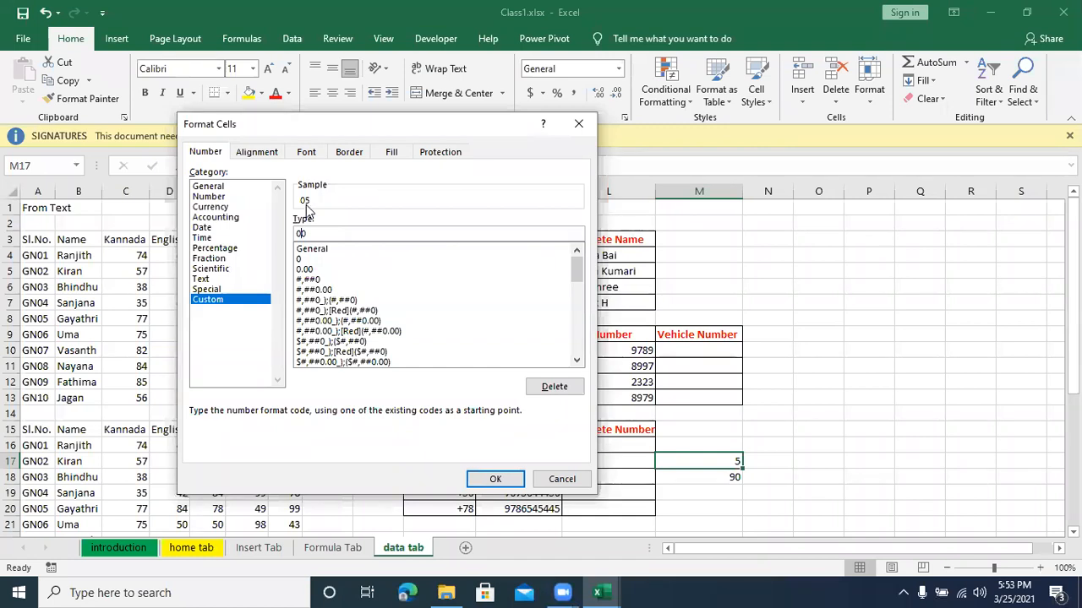
{"action": "left_click", "coordinate": [492, 480]}
Step: Apply the custom number format +0 to test cell M18 so the number carries a plus sign
{"action": "left_click", "coordinate": [721, 482]}
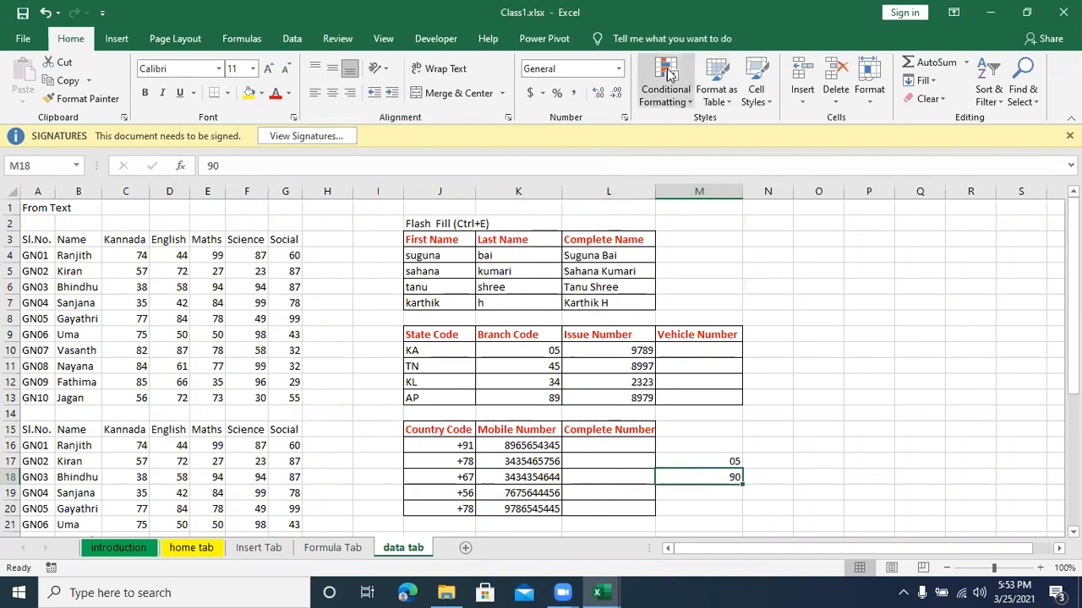
{"action": "left_click", "coordinate": [618, 68]}
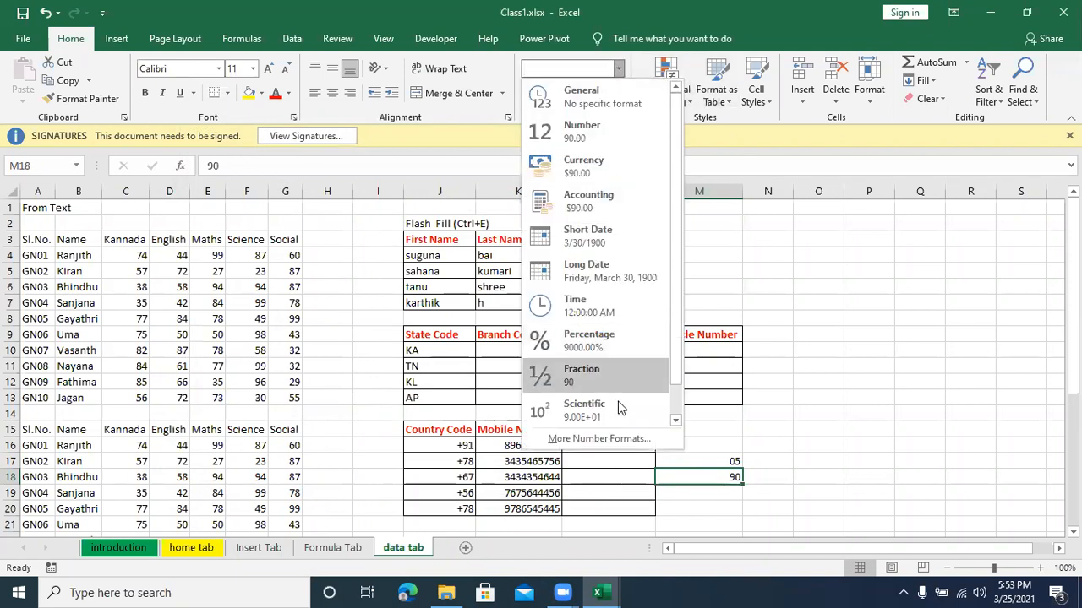
{"action": "left_click", "coordinate": [605, 438]}
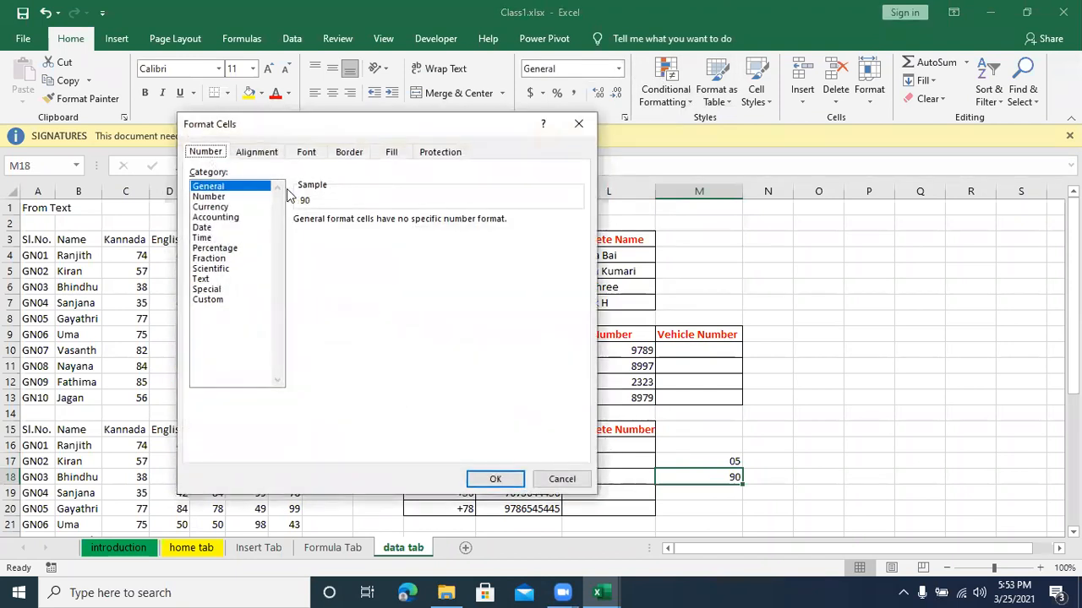
{"action": "left_click", "coordinate": [212, 305]}
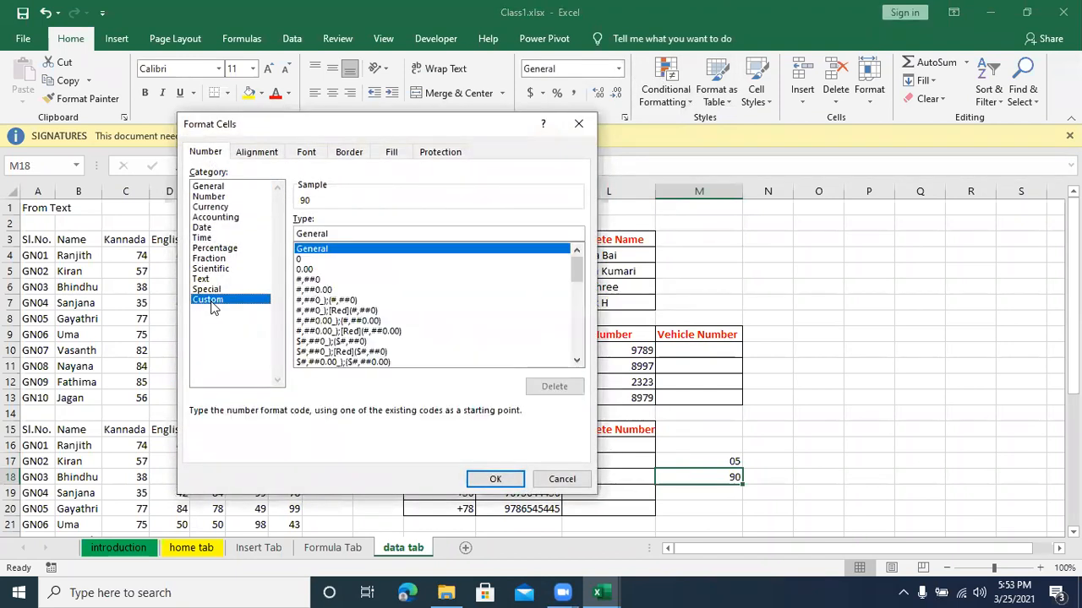
{"action": "left_click", "coordinate": [304, 260]}
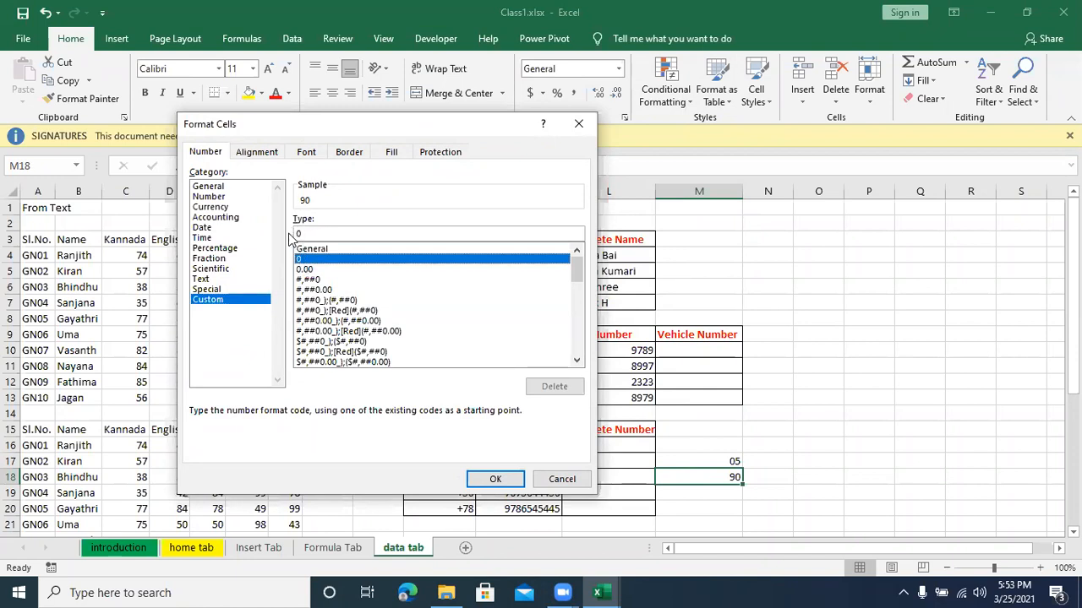
{"action": "left_click", "coordinate": [297, 236]}
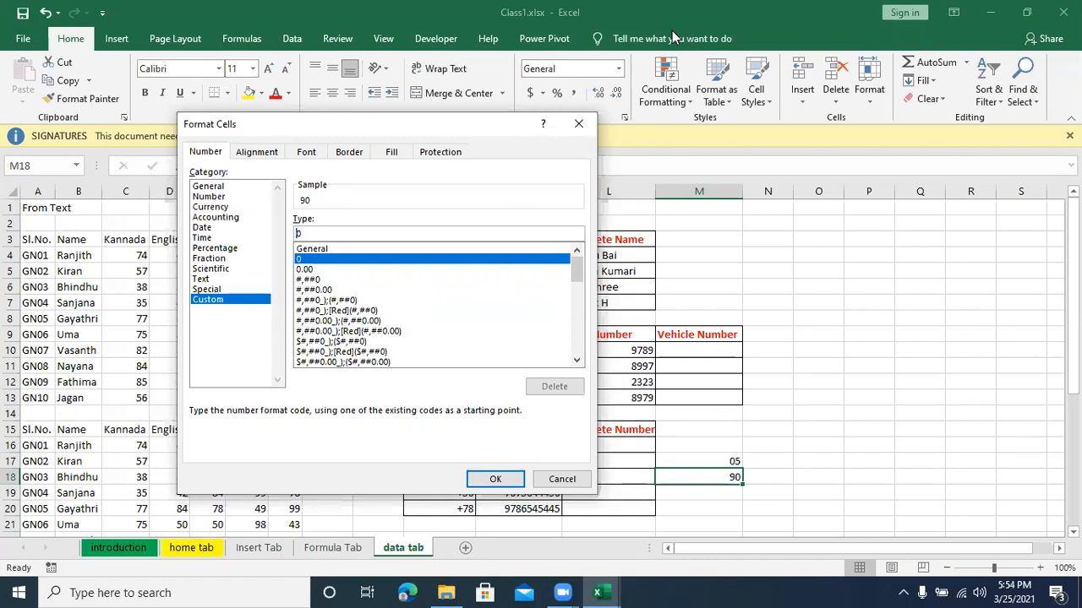
{"action": "type", "text": "+"}
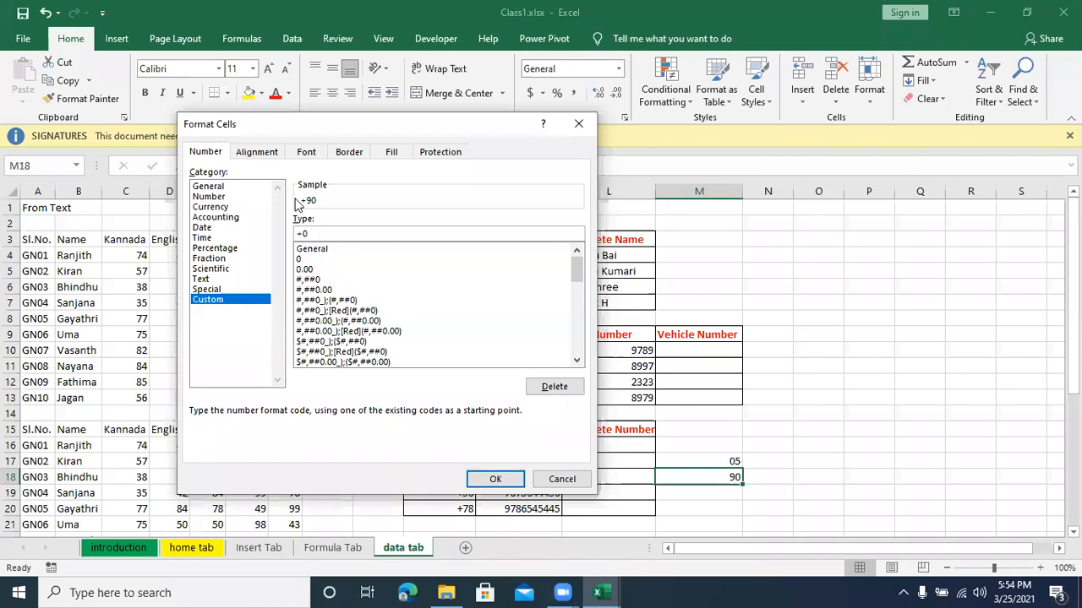
{"action": "left_click", "coordinate": [498, 479]}
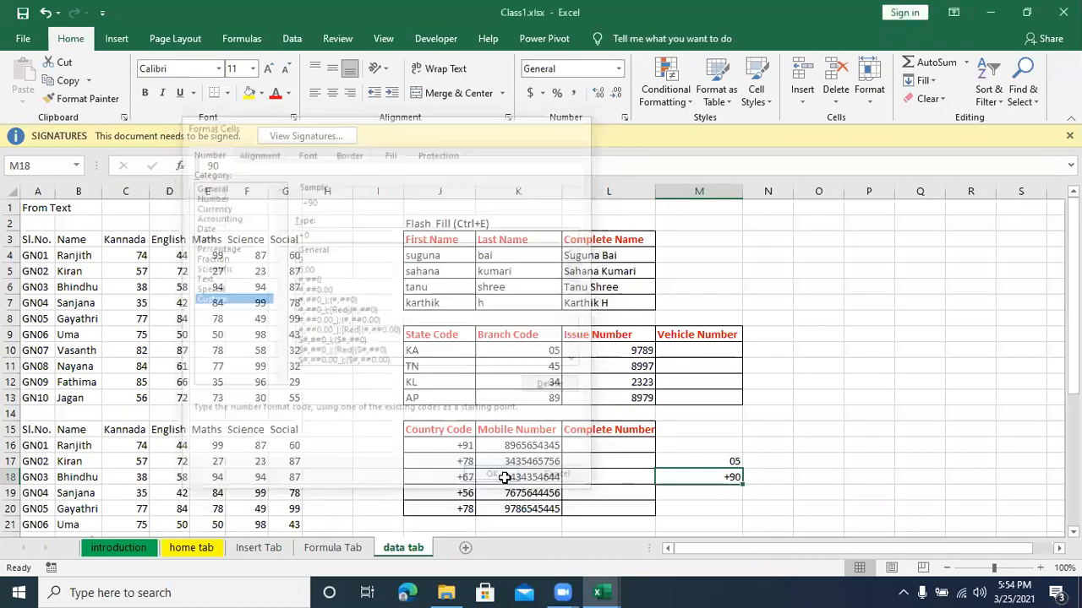
{"action": "left_click_drag", "start_coordinate": [727, 507], "coordinate": [728, 458]}
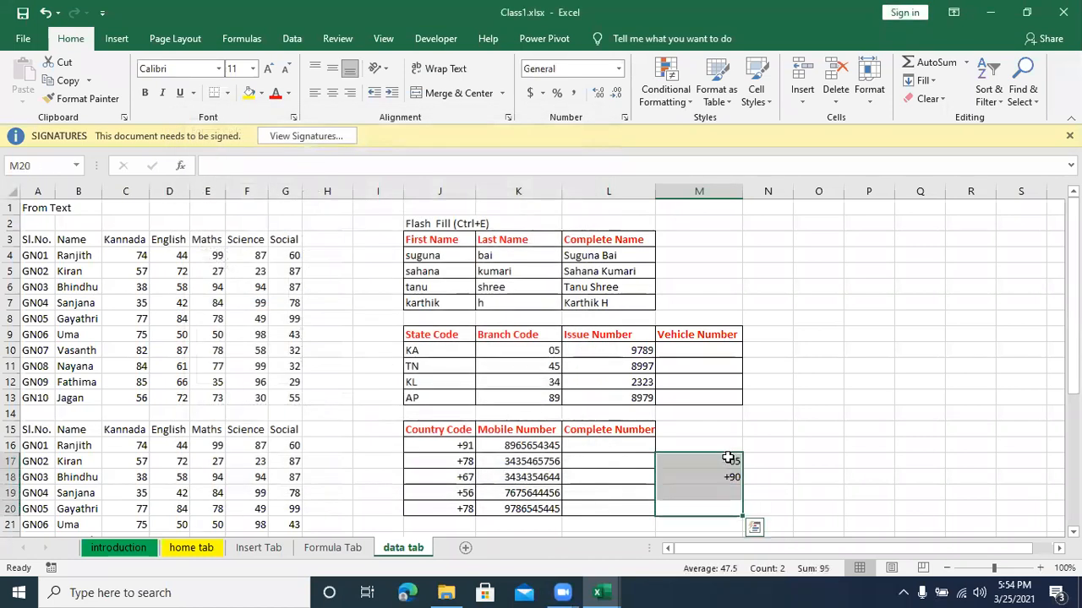
Step: Enter the sample value KA 05-9789 in M10, the first Vehicle Number cell
{"action": "left_click", "coordinate": [710, 352]}
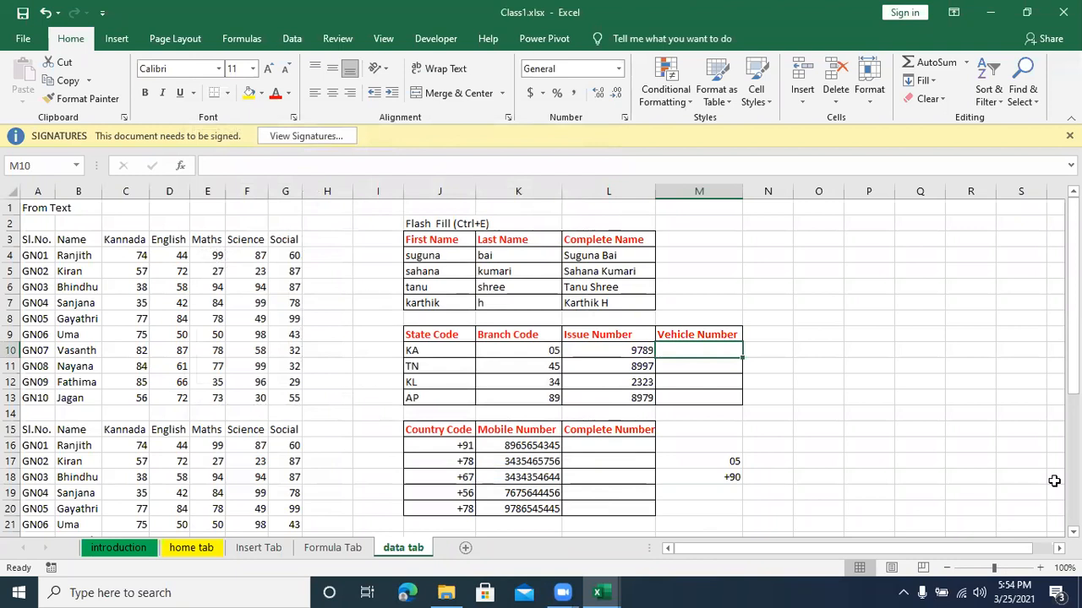
{"action": "type", "text": "KA"}
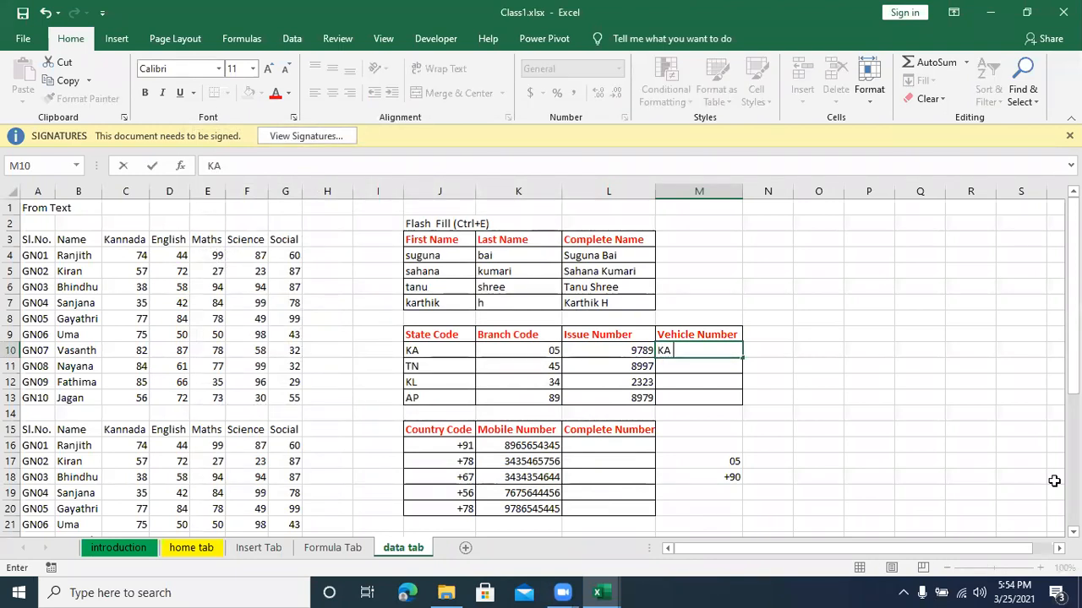
{"action": "type", "text": " 0"}
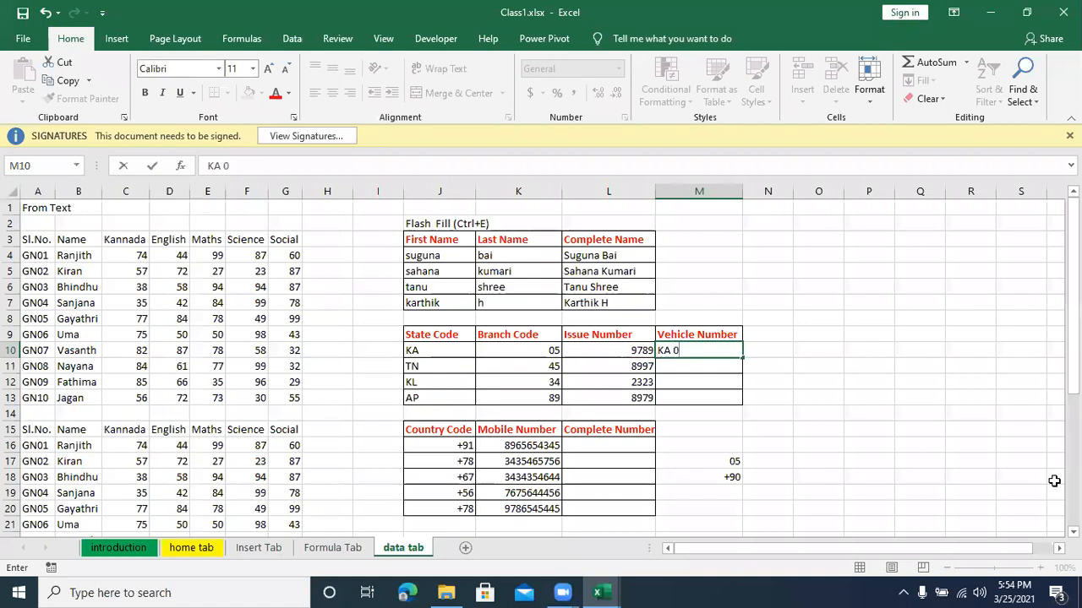
{"action": "type", "text": "5-9789"}
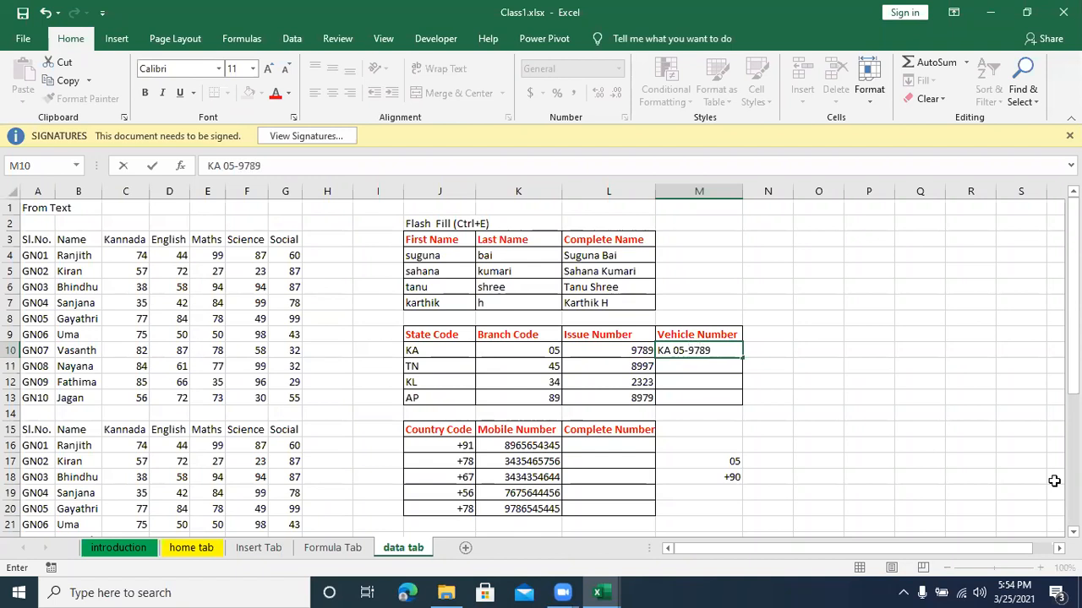
{"action": "left_click", "coordinate": [719, 355]}
{"action": "key", "text": "Return"}
Step: Flash Fill the Vehicle Number column across M10:M13 from the first entry's pattern
{"action": "left_click_drag", "start_coordinate": [719, 355], "coordinate": [719, 391]}
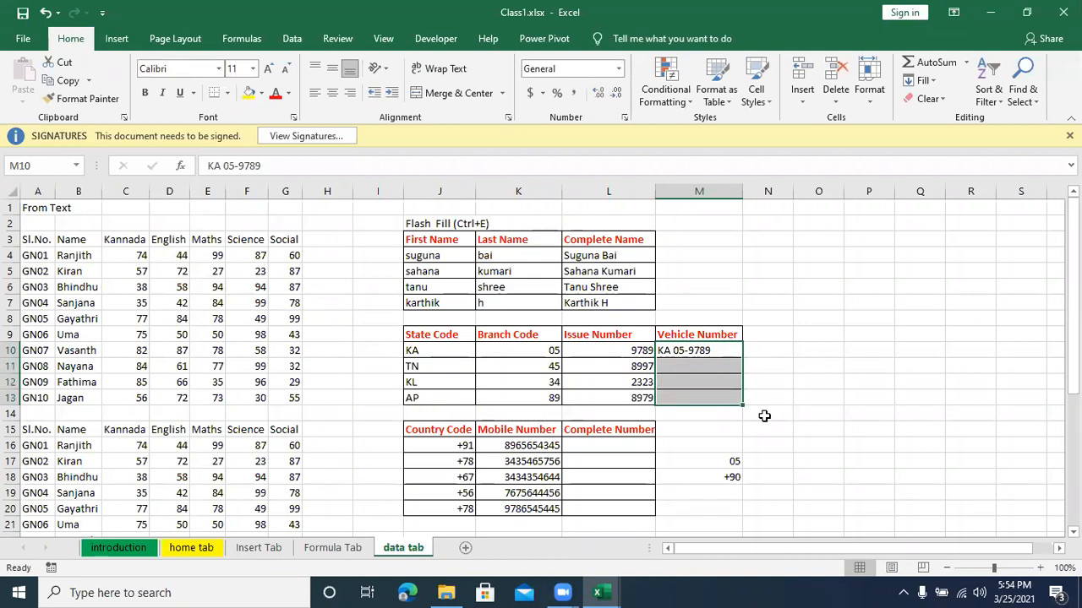
{"action": "key", "text": "ctrl+e"}
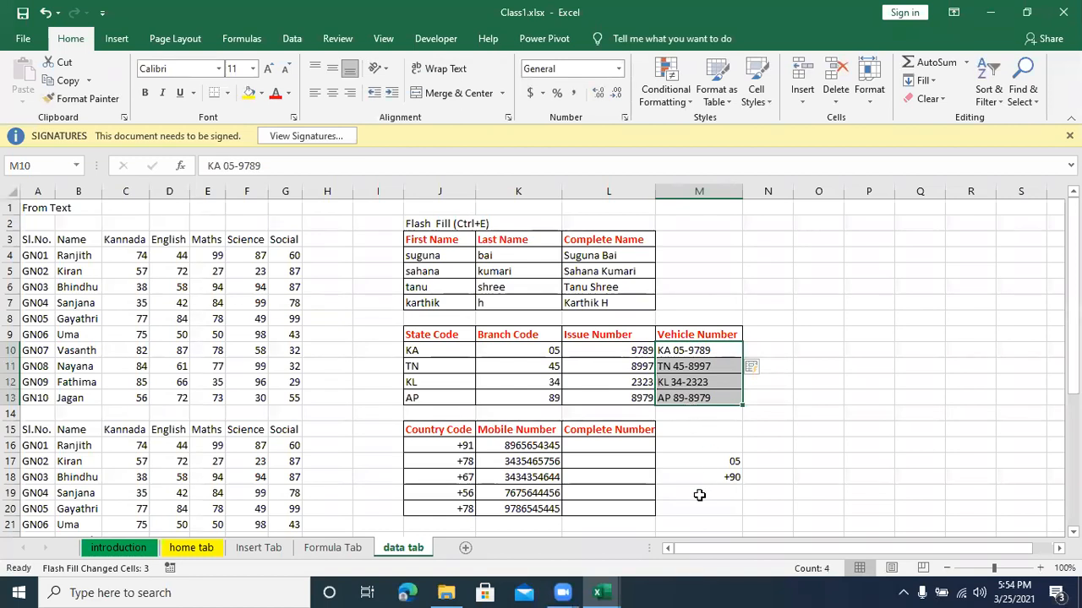
{"action": "left_click", "coordinate": [724, 497]}
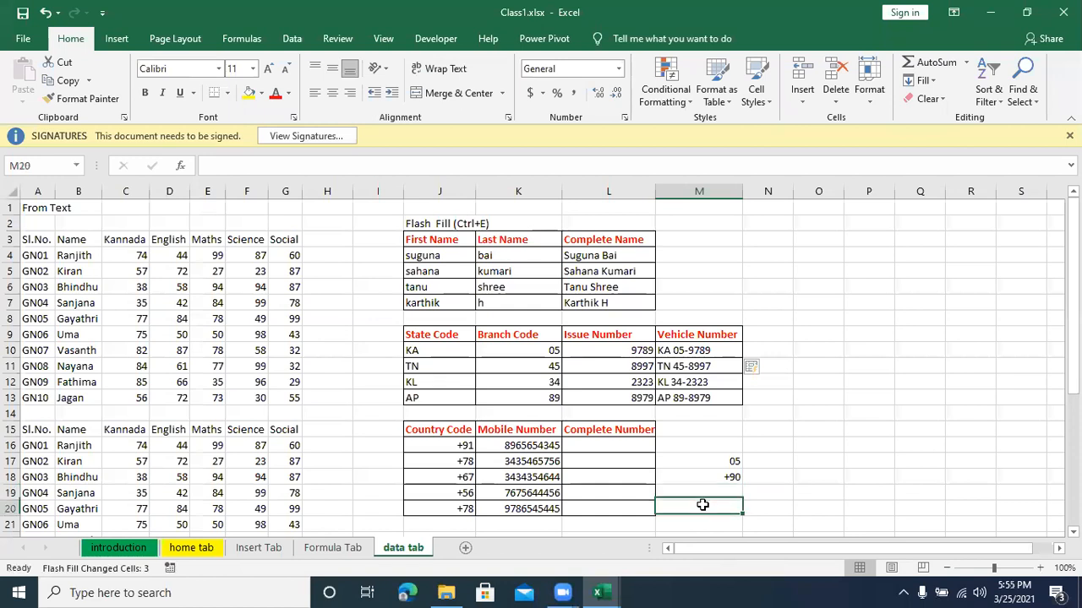
Step: Apply the custom number format 00 to the empty cells M19:M20
{"action": "left_click_drag", "start_coordinate": [707, 492], "coordinate": [707, 502]}
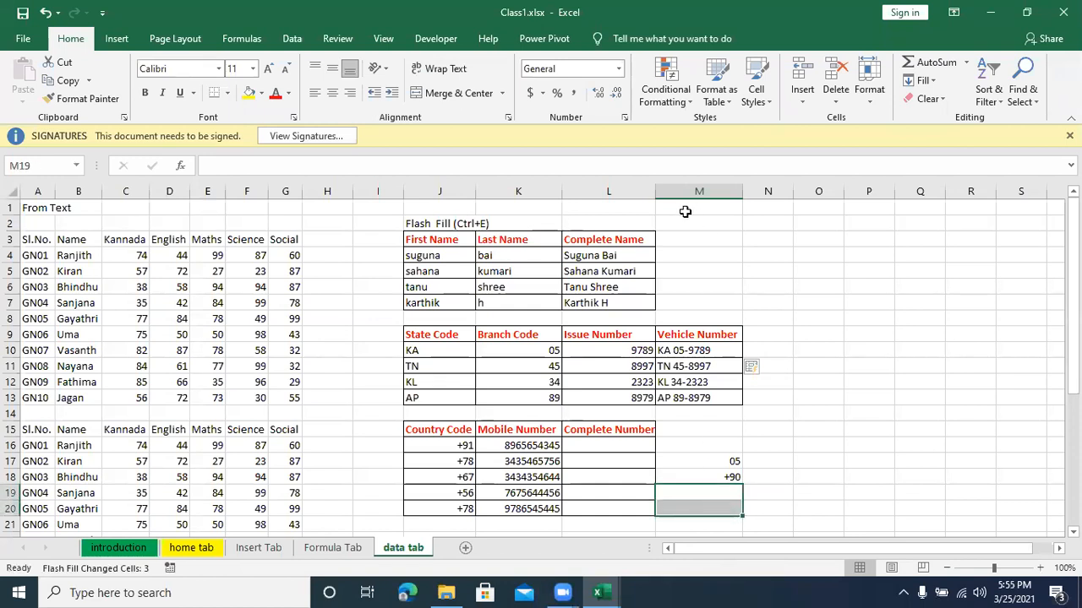
{"action": "left_click", "coordinate": [619, 68]}
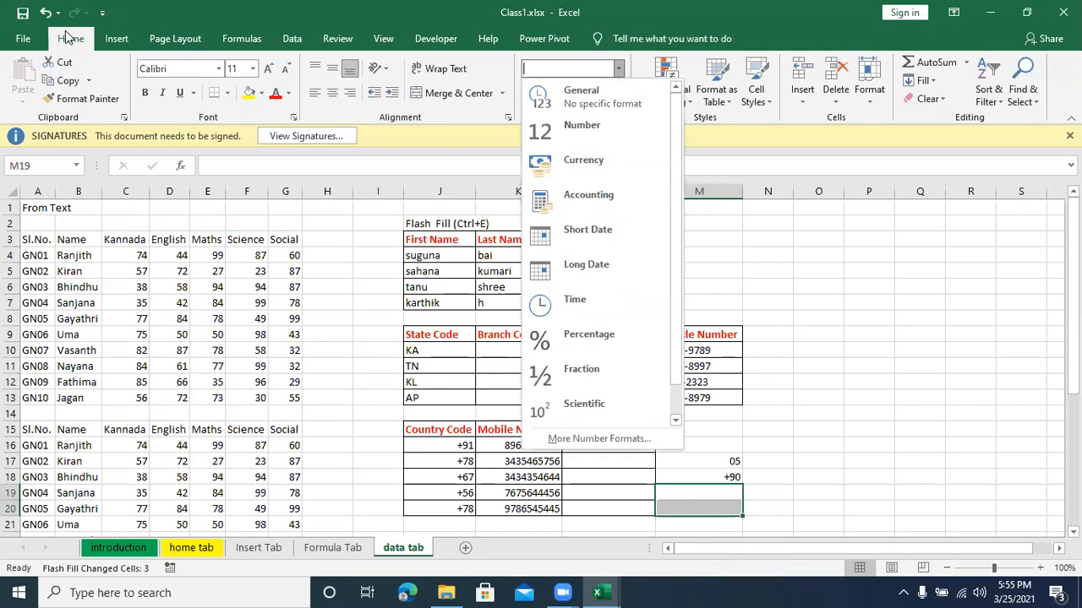
{"action": "key", "text": "Escape"}
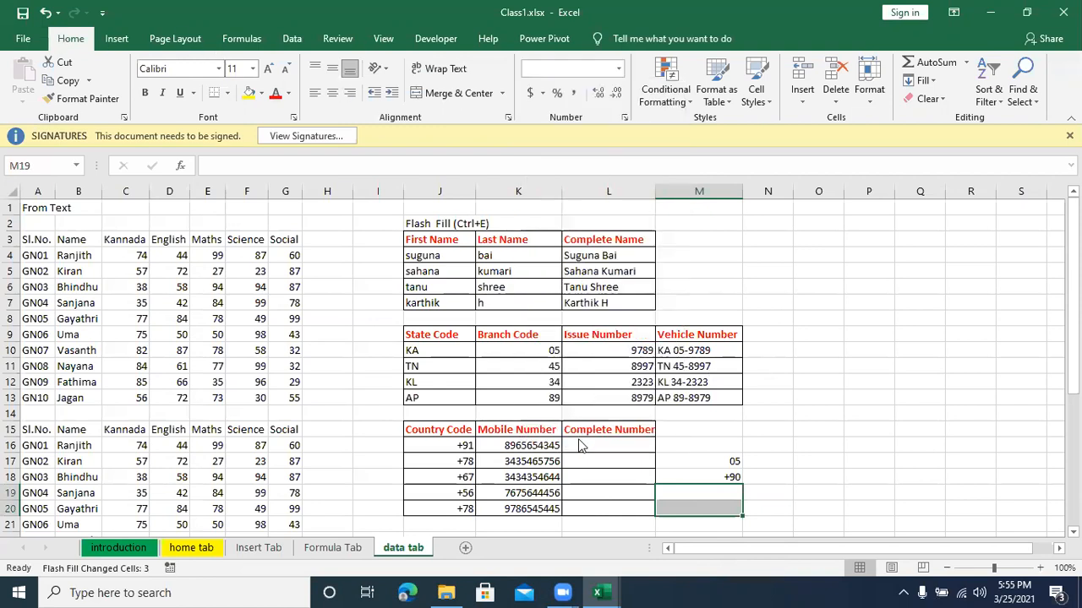
{"action": "left_click", "coordinate": [225, 300]}
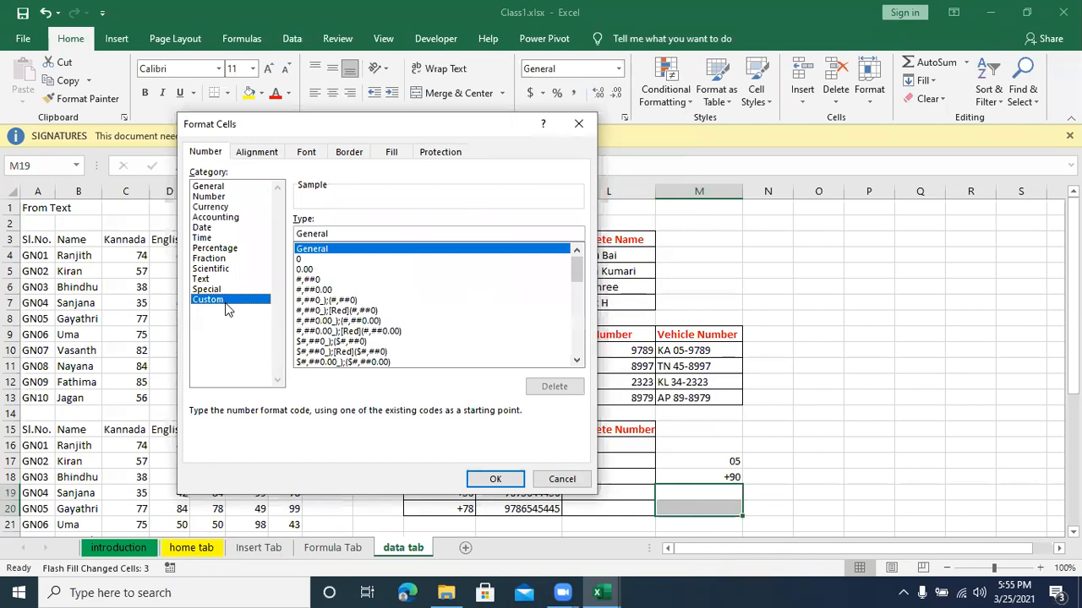
{"action": "left_click", "coordinate": [301, 258]}
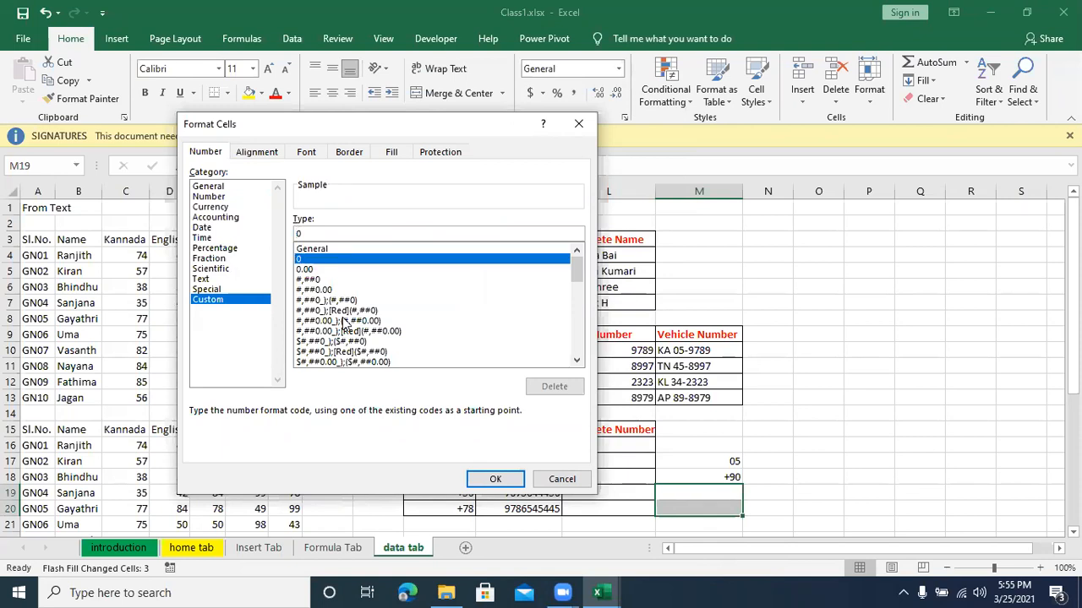
{"action": "type", "text": "0"}
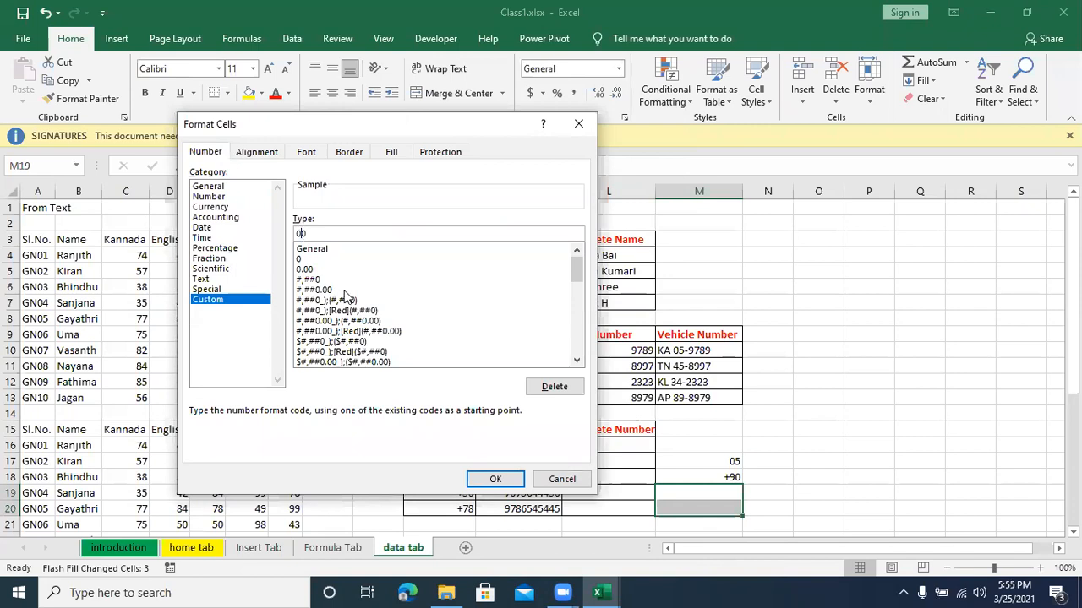
{"action": "left_click", "coordinate": [495, 479]}
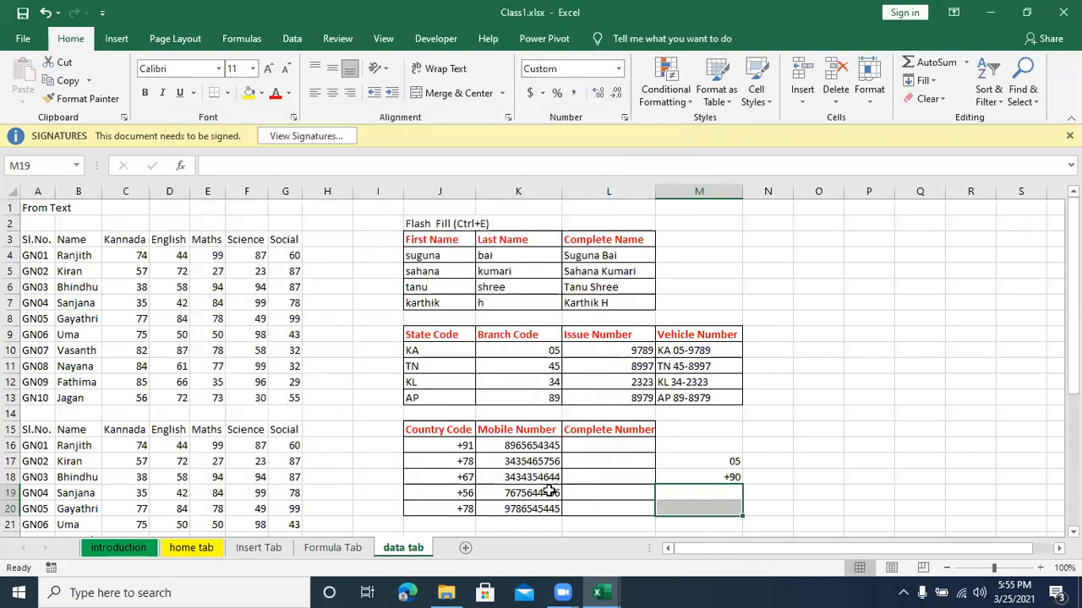
Step: Enter 6 in M19 and 8 in M20 to test the leading-zero format, and select both entries
{"action": "left_click", "coordinate": [721, 492]}
{"action": "type", "text": "6"}
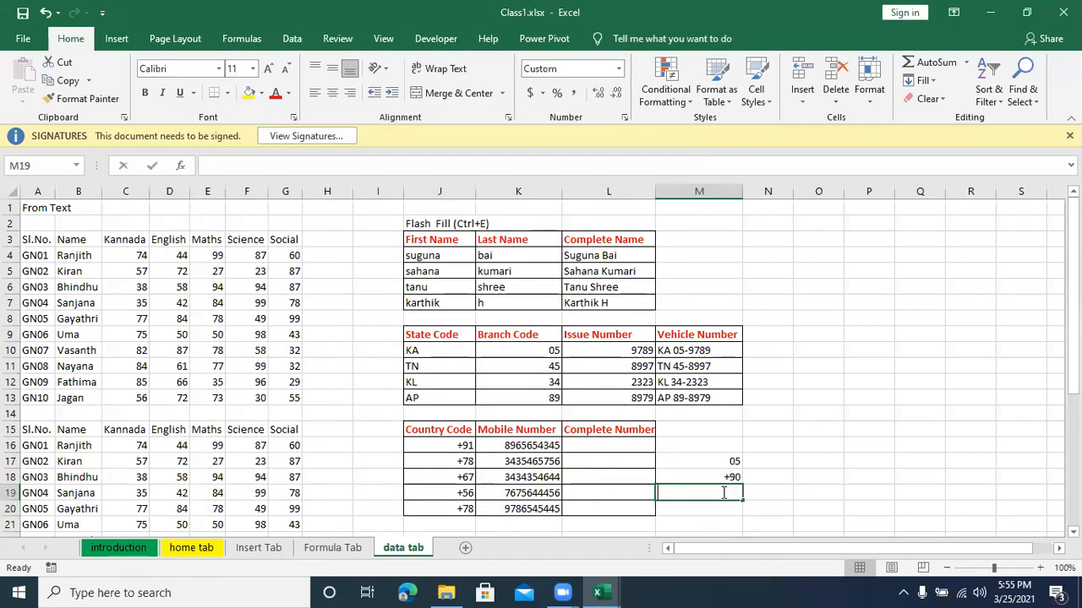
{"action": "key", "text": "Return"}
{"action": "type", "text": "8"}
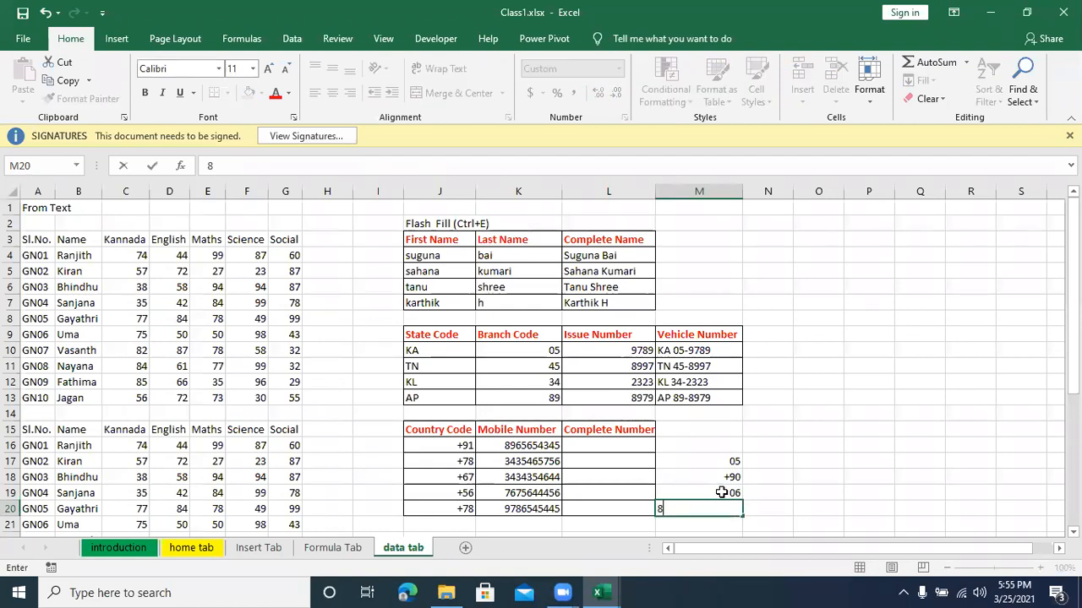
{"action": "key", "text": "Return"}
{"action": "left_click_drag", "start_coordinate": [715, 495], "coordinate": [729, 505]}
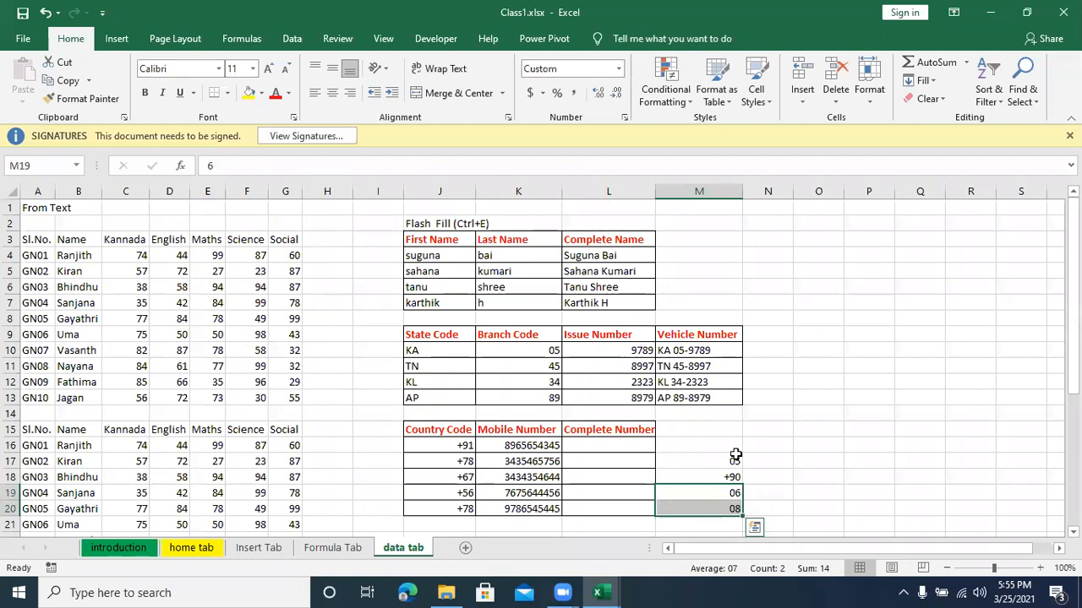
Step: Clear the test entries from M16:M20 beside the Complete Number column
{"action": "left_click_drag", "start_coordinate": [726, 448], "coordinate": [738, 511]}
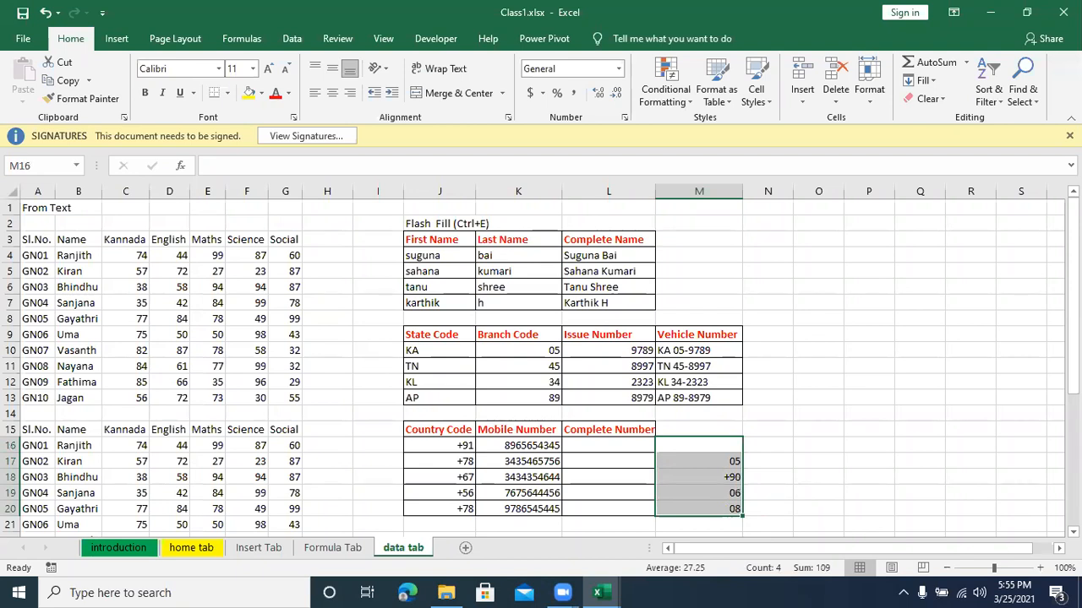
{"action": "key", "text": "BackSpace"}
{"action": "left_click", "coordinate": [857, 489]}
{"action": "left_click_drag", "start_coordinate": [686, 443], "coordinate": [716, 517]}
{"action": "key", "text": "BackSpace"}
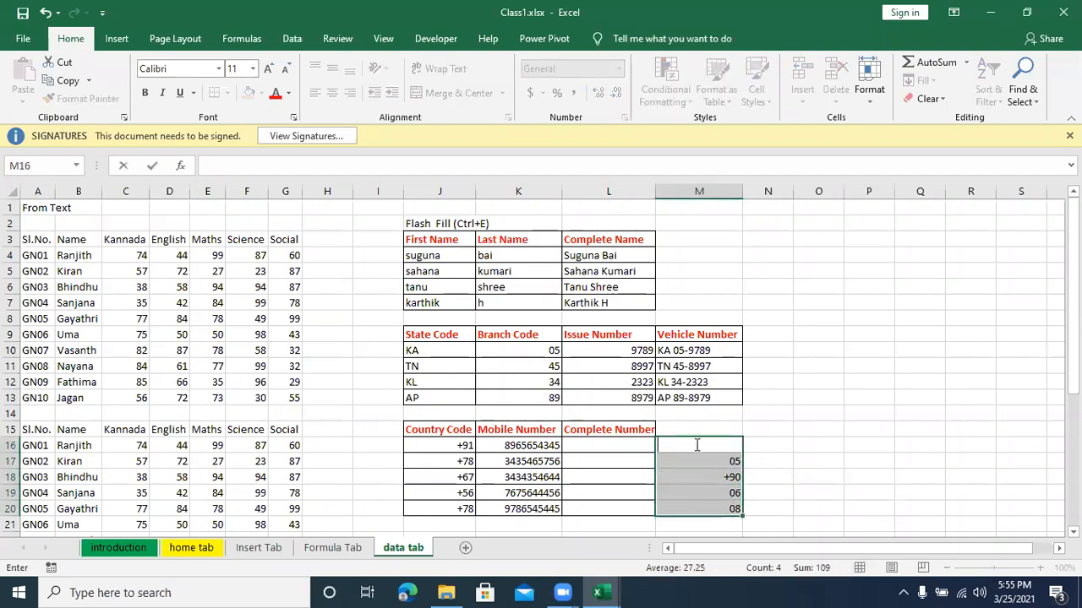
{"action": "left_click_drag", "start_coordinate": [764, 505], "coordinate": [768, 494]}
{"action": "left_click_drag", "start_coordinate": [730, 445], "coordinate": [731, 518]}
{"action": "key", "text": "Delete"}
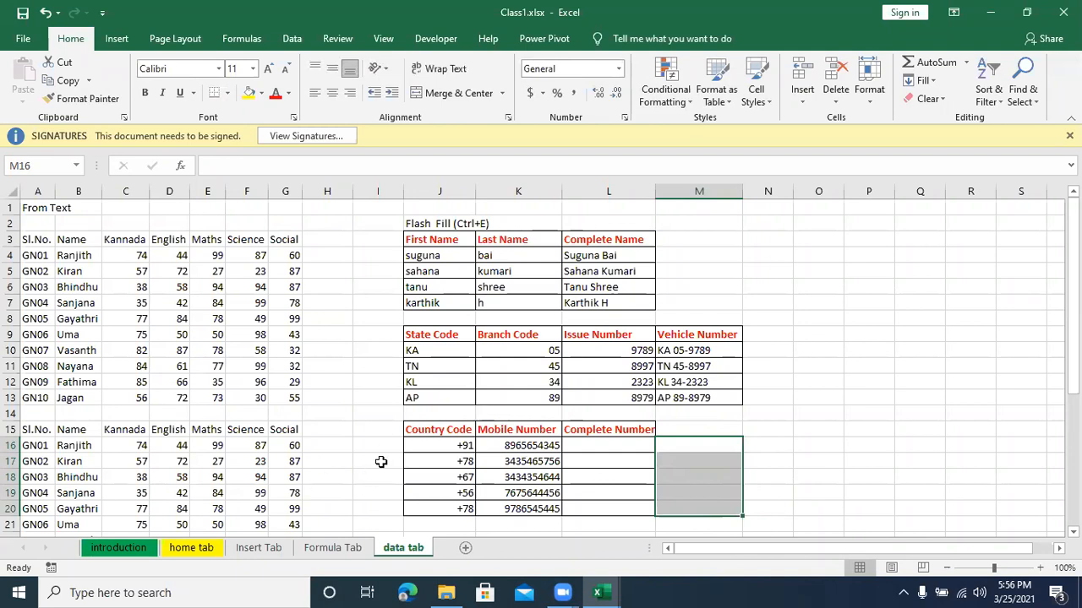
Step: Enter the first Complete Number in L16 as the country code +91 in parentheses, a hyphen, and that row's mobile number
{"action": "left_click_drag", "start_coordinate": [415, 435], "coordinate": [519, 499]}
{"action": "left_click", "coordinate": [621, 447]}
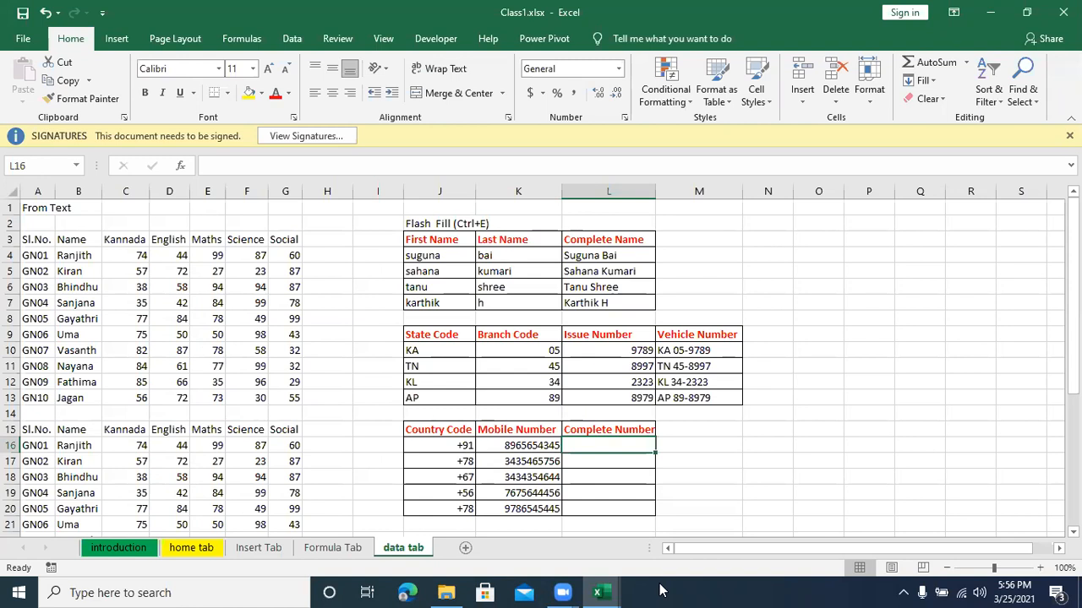
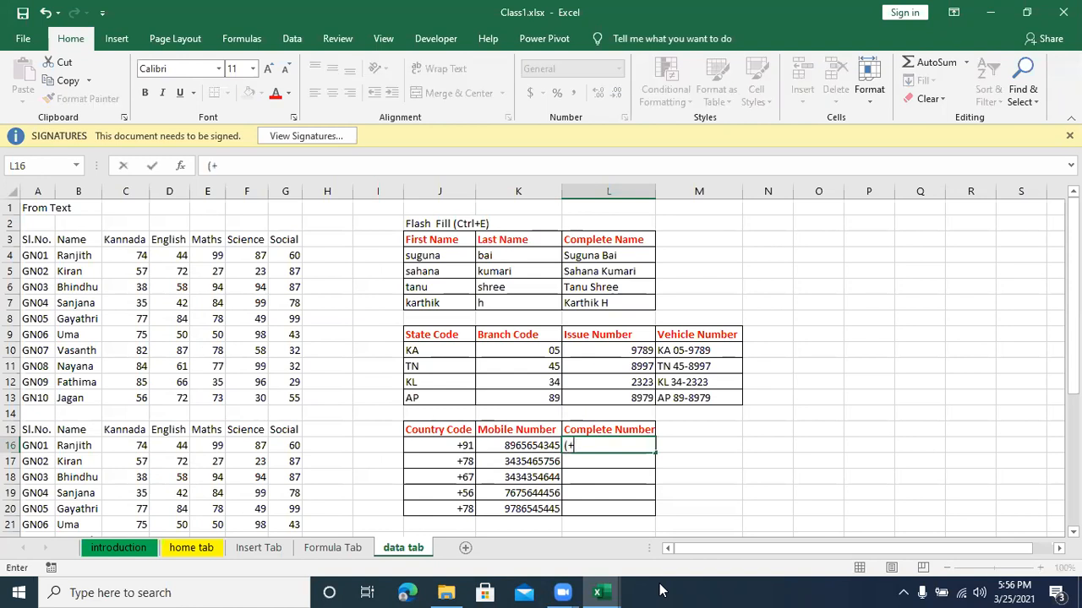
{"action": "key", "text": "Return"}
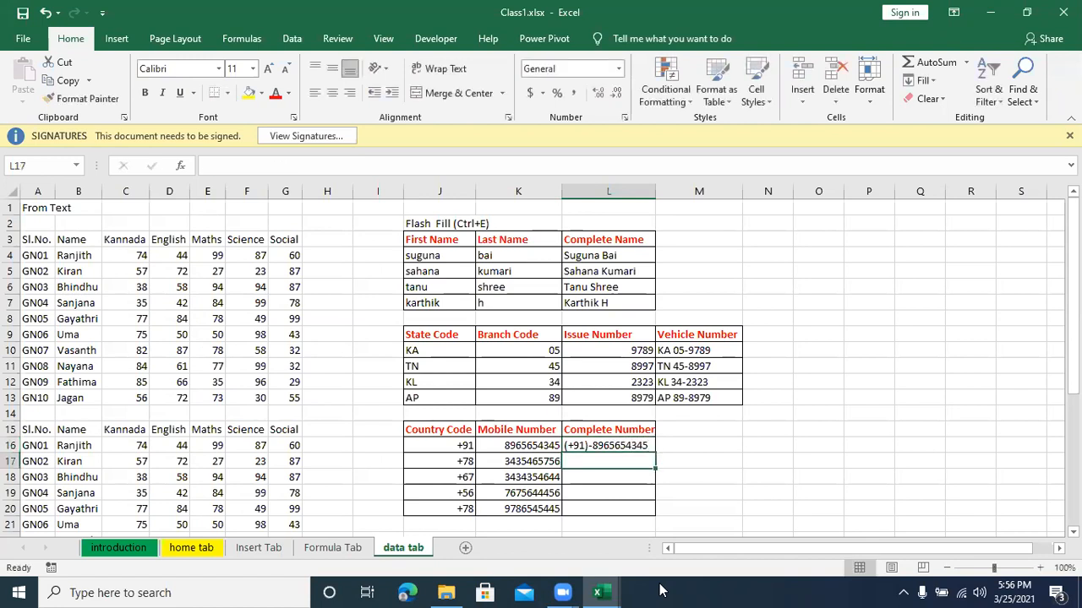
Step: Flash Fill the Complete Number column across L16:L20 from the first entry's pattern
{"action": "left_click", "coordinate": [629, 445]}
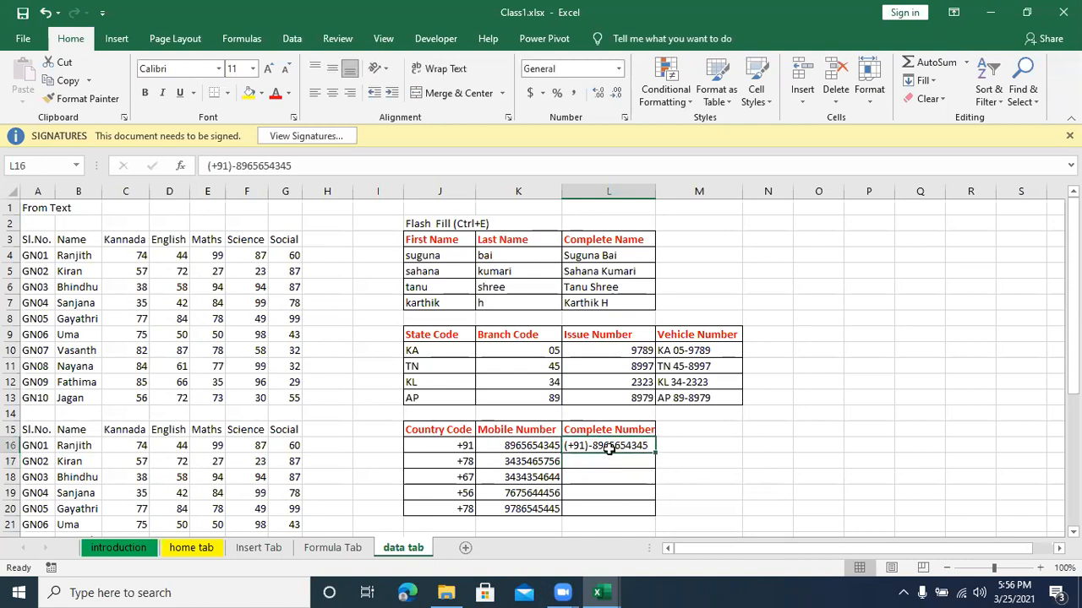
{"action": "left_click_drag", "start_coordinate": [609, 446], "coordinate": [603, 505]}
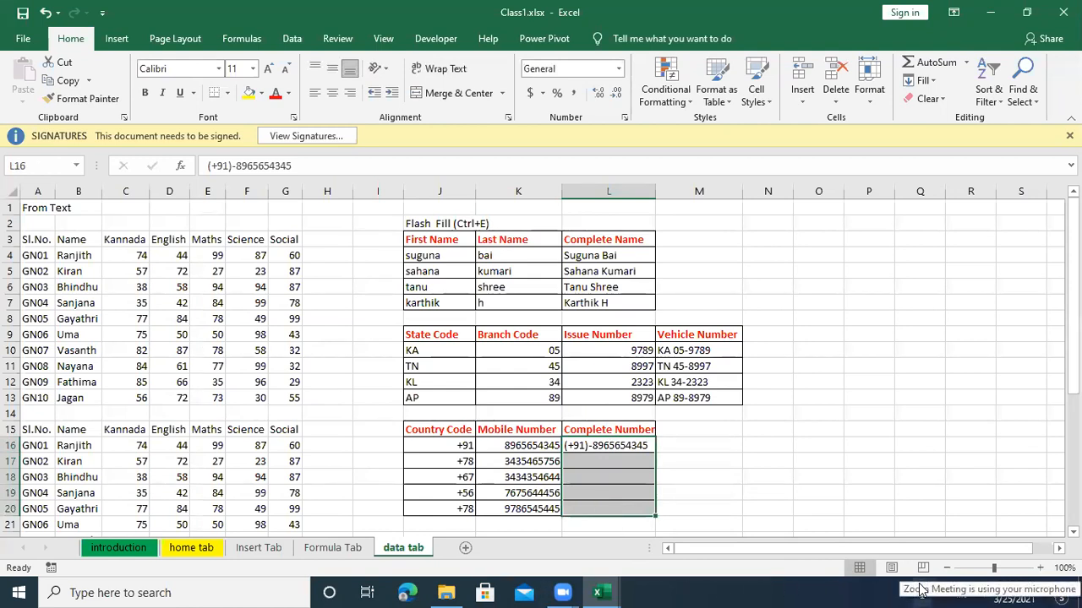
{"action": "key", "text": "ctrl+e"}
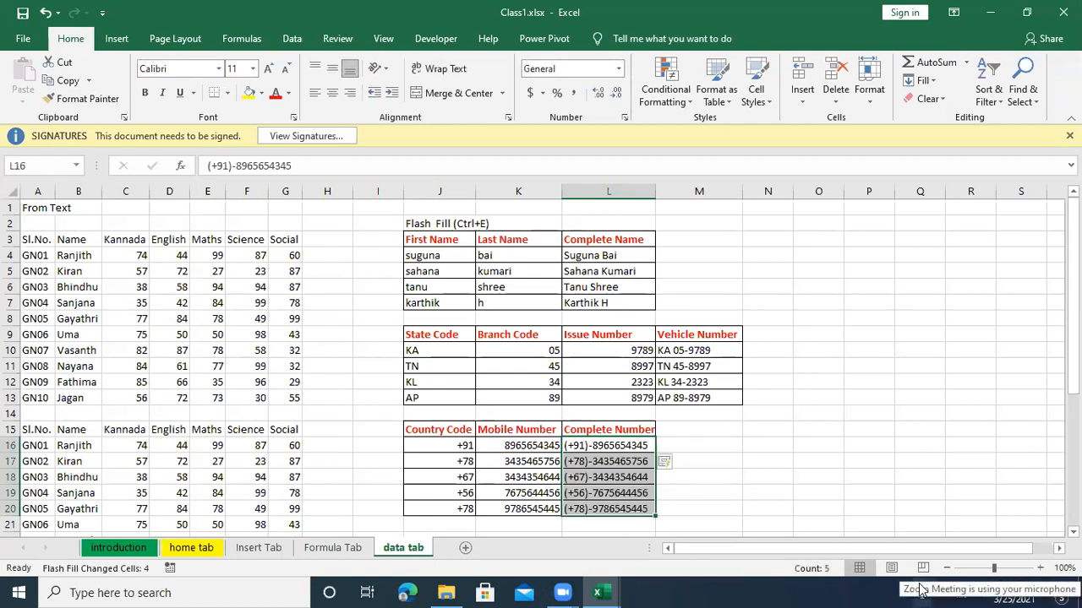
{"action": "left_click", "coordinate": [740, 479]}
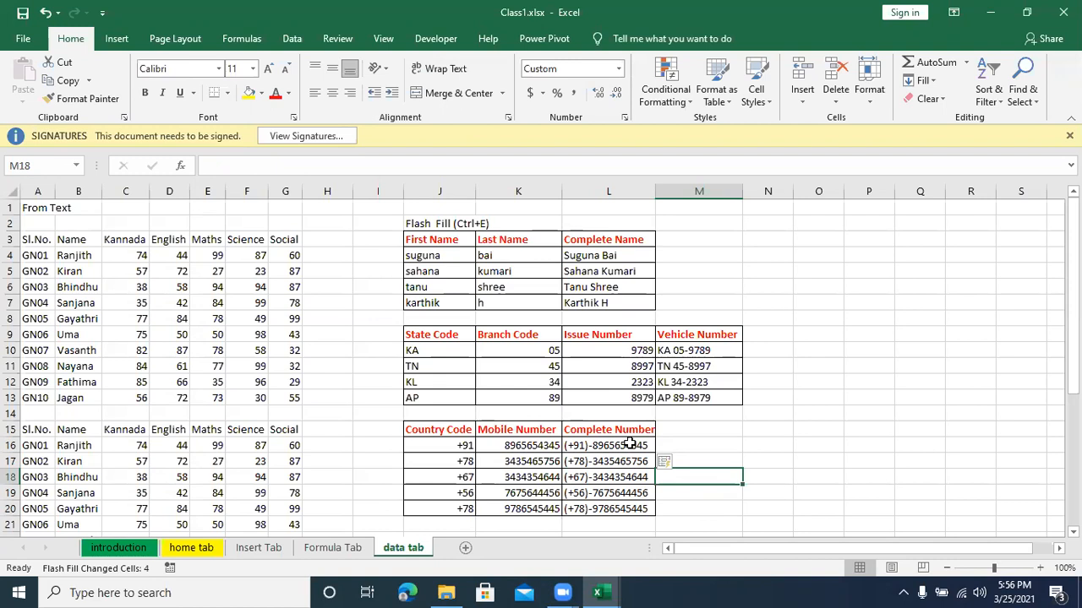
{"action": "left_click", "coordinate": [676, 506]}
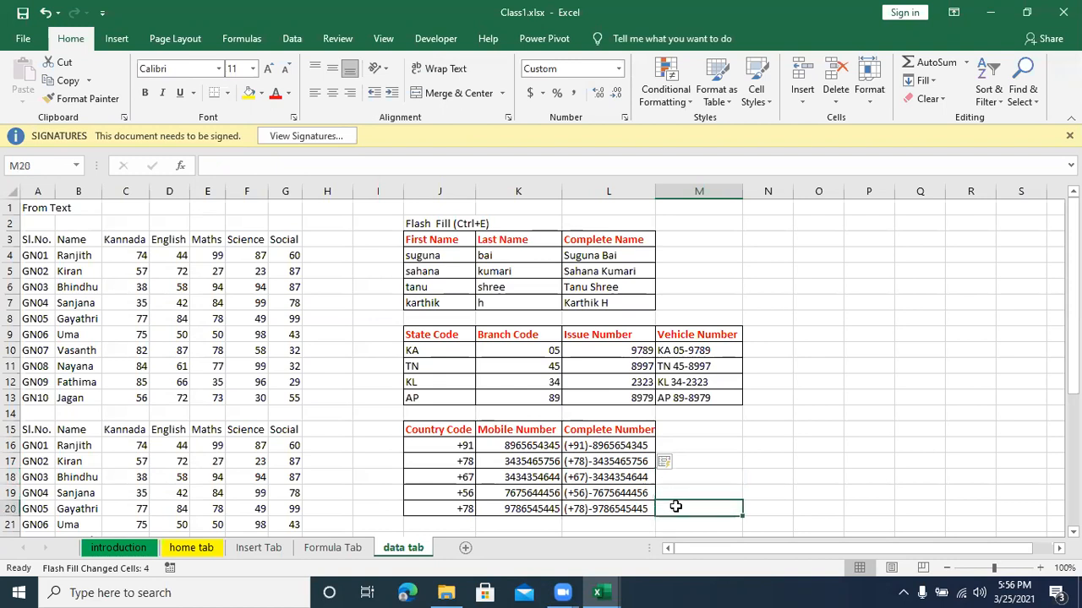
{"action": "left_click", "coordinate": [701, 440]}
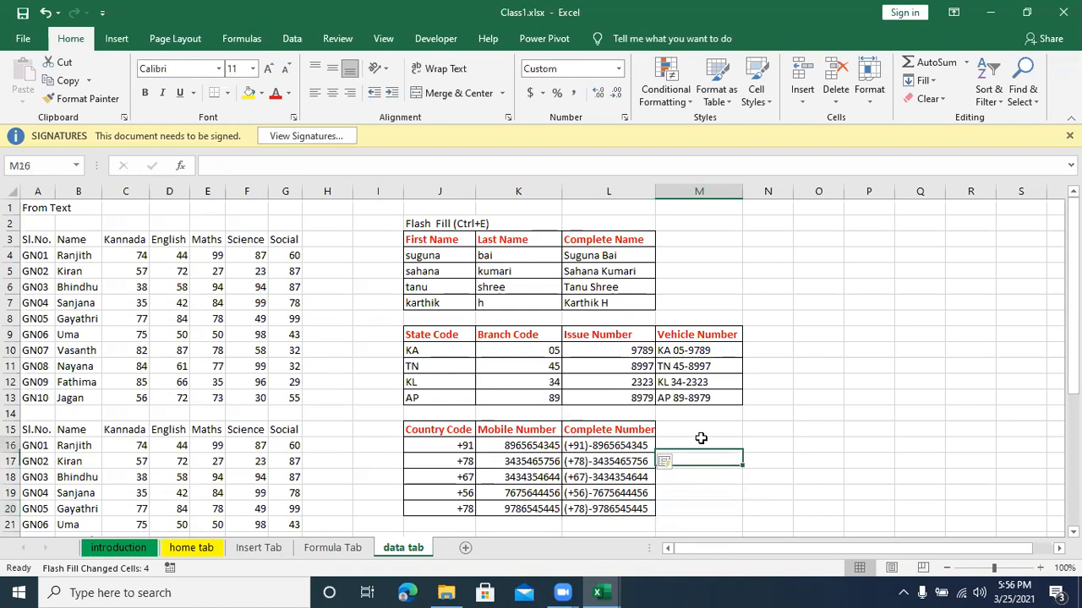
{"action": "left_click", "coordinate": [702, 475]}
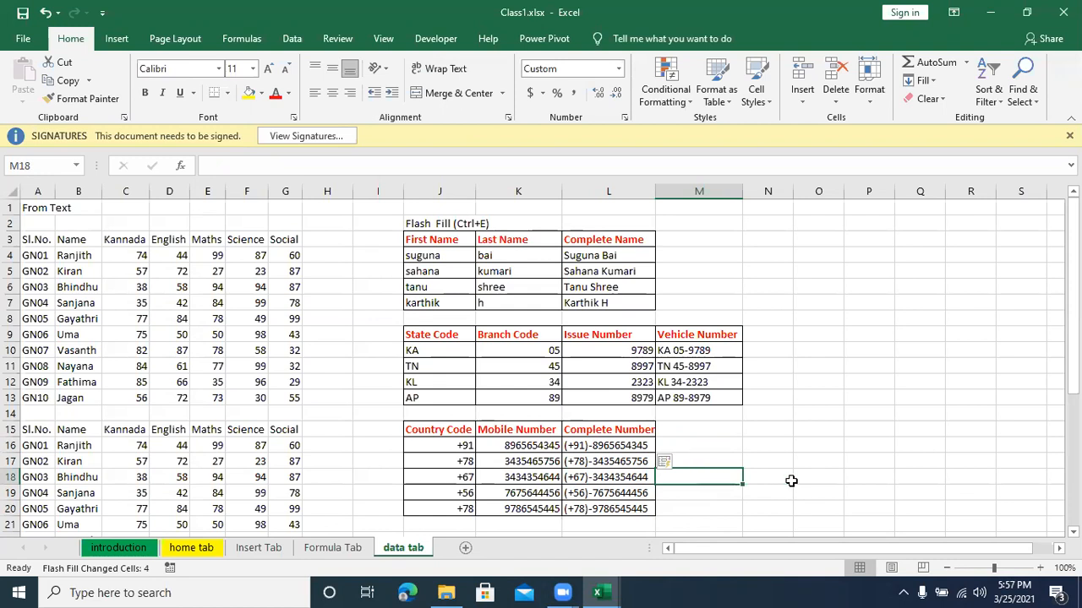
{"action": "left_click_drag", "start_coordinate": [790, 479], "coordinate": [795, 492]}
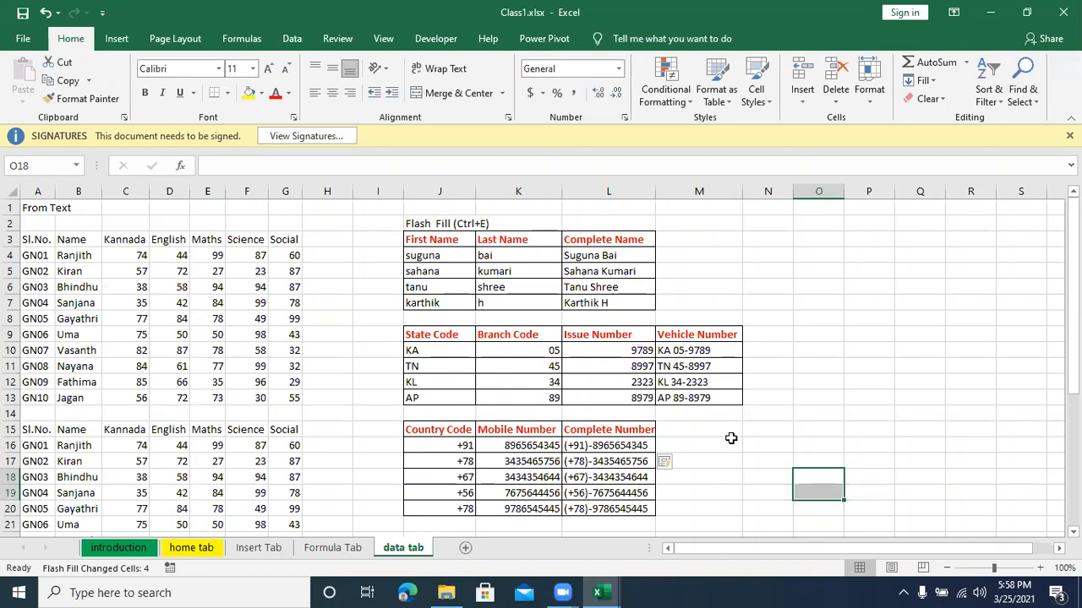
Step: Enter the heading Text to Column in J23, below the Country Code table
{"action": "scroll", "coordinate": [732, 436], "scroll_direction": "down", "scroll_amount": 2}
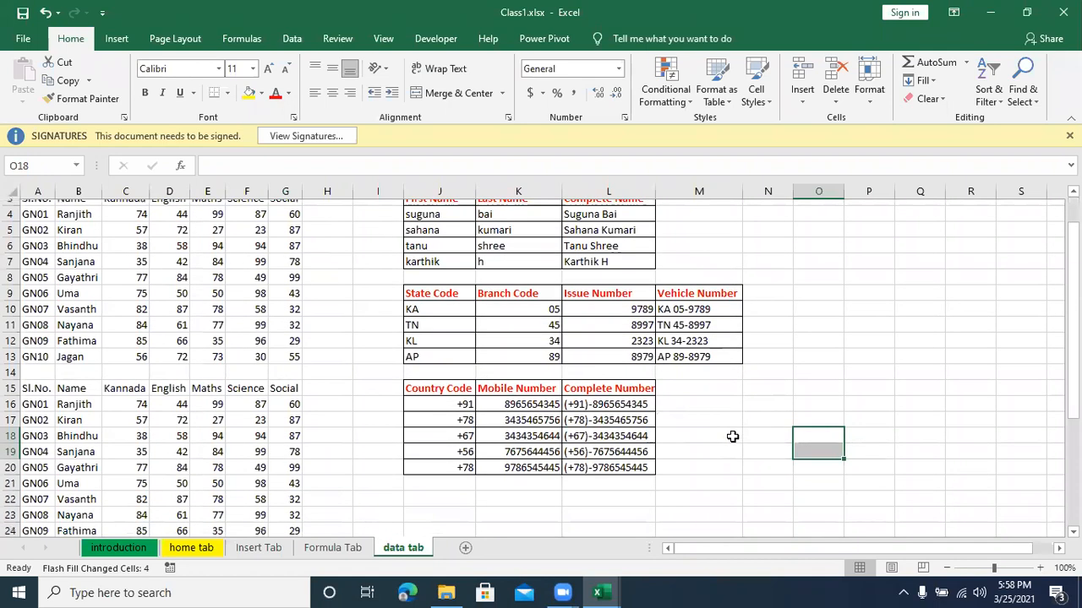
{"action": "scroll", "coordinate": [732, 437], "scroll_direction": "down", "scroll_amount": 1}
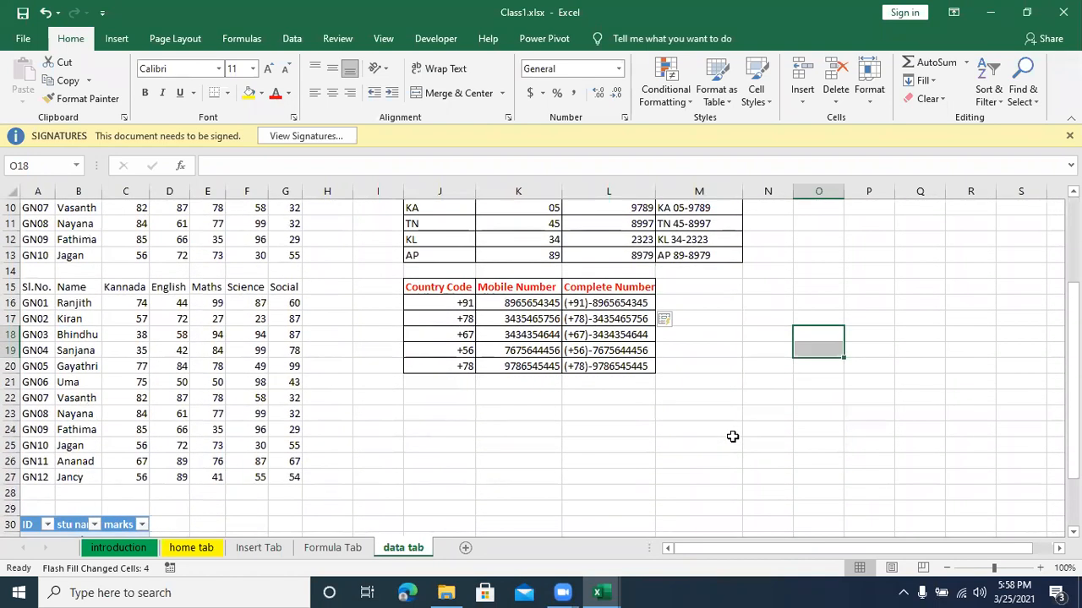
{"action": "left_click", "coordinate": [442, 415]}
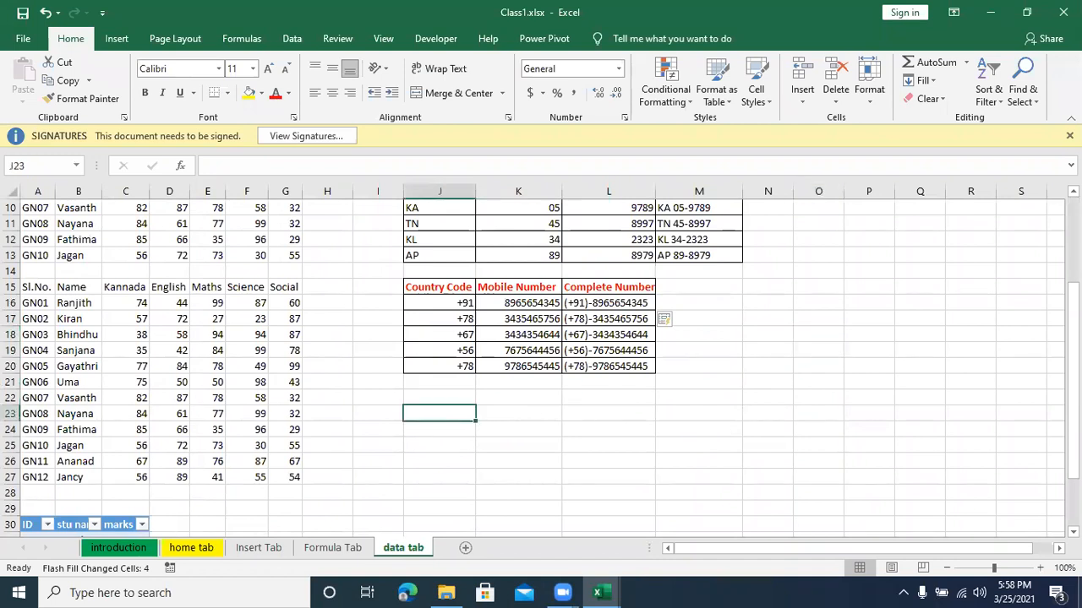
{"action": "type", "text": "Text"}
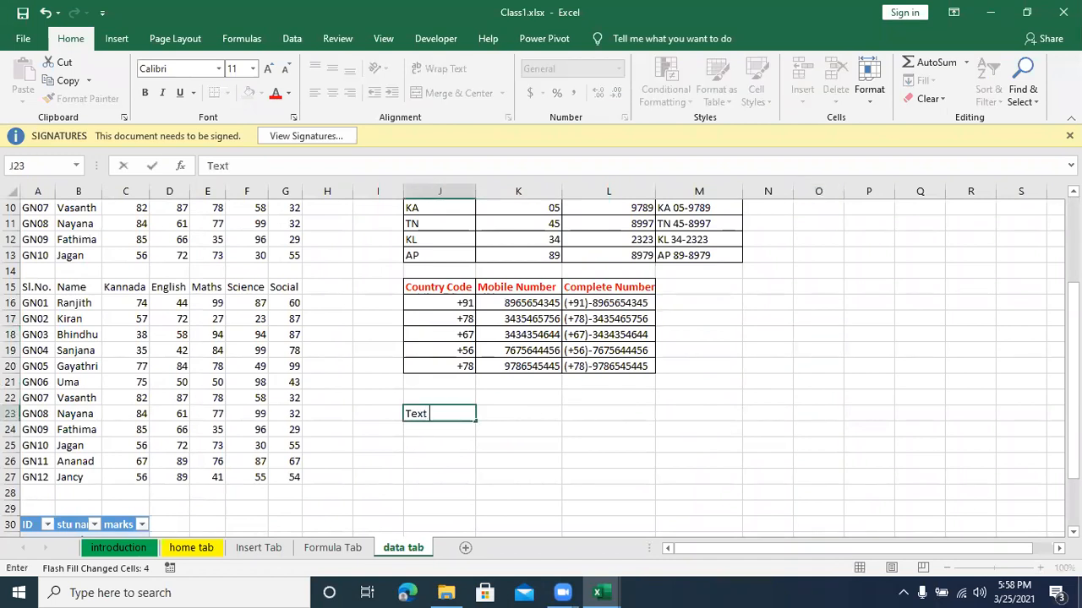
{"action": "type", "text": " to Colmn"}
{"action": "key", "text": "BackSpace"}
{"action": "key", "text": "BackSpace"}
{"action": "type", "text": "umn"}
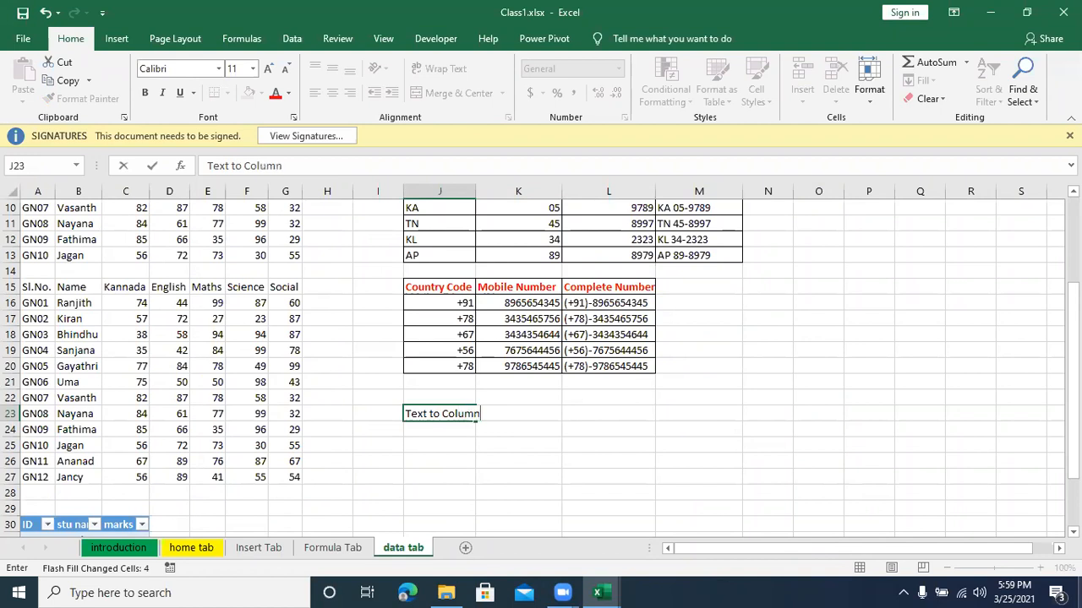
{"action": "key", "text": "Return"}
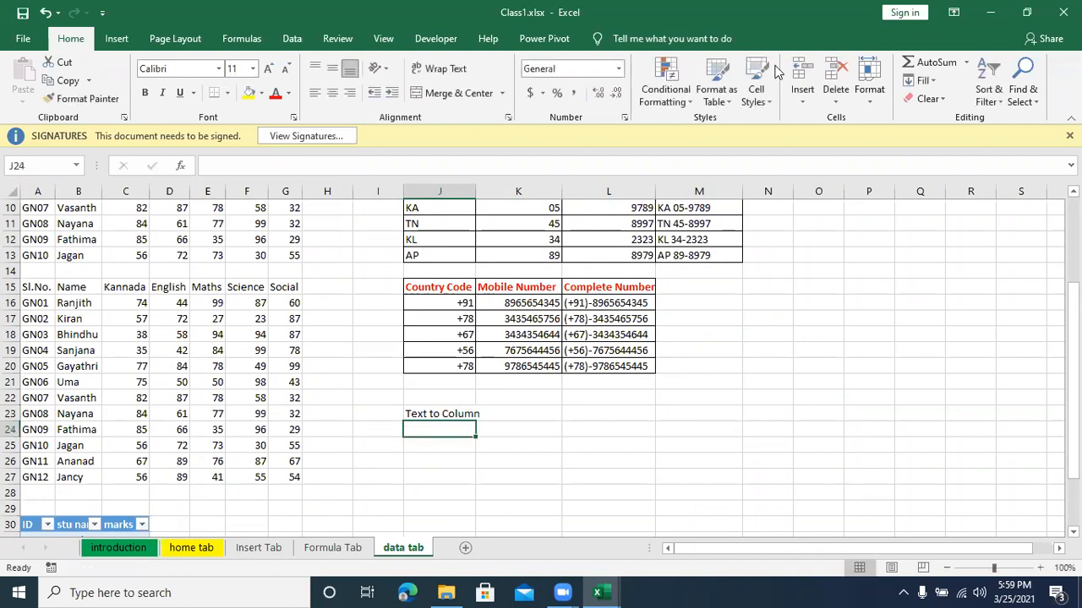
Step: Enter the sample text NICT Computer Education in J24, under the Text to Column heading
{"action": "left_click", "coordinate": [292, 39]}
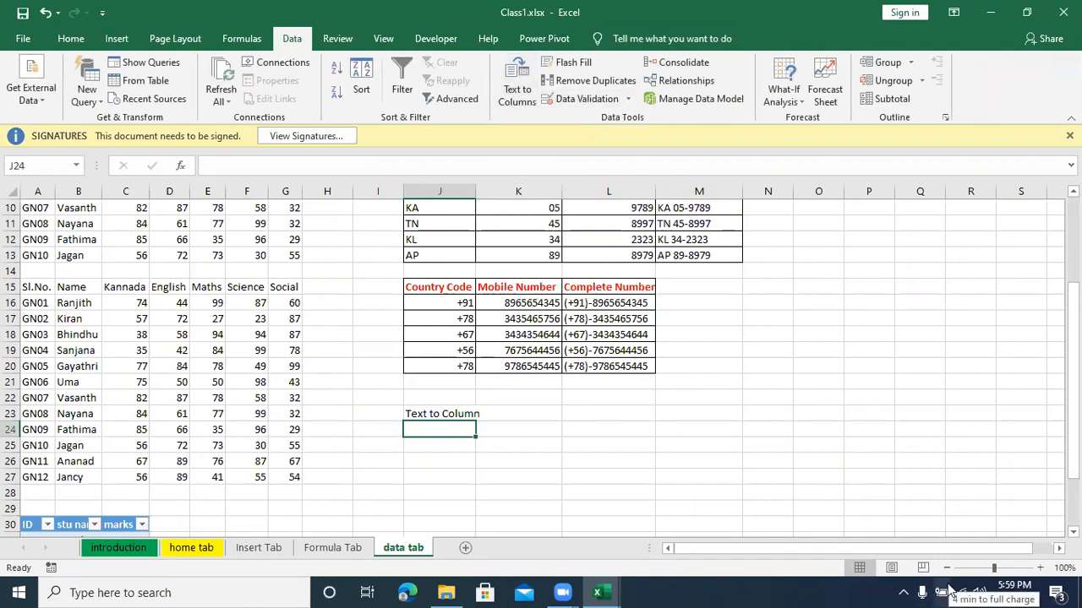
{"action": "type", "text": "Ni"}
{"action": "key", "text": "BackSpace"}
{"action": "type", "text": "ICT Computer"}
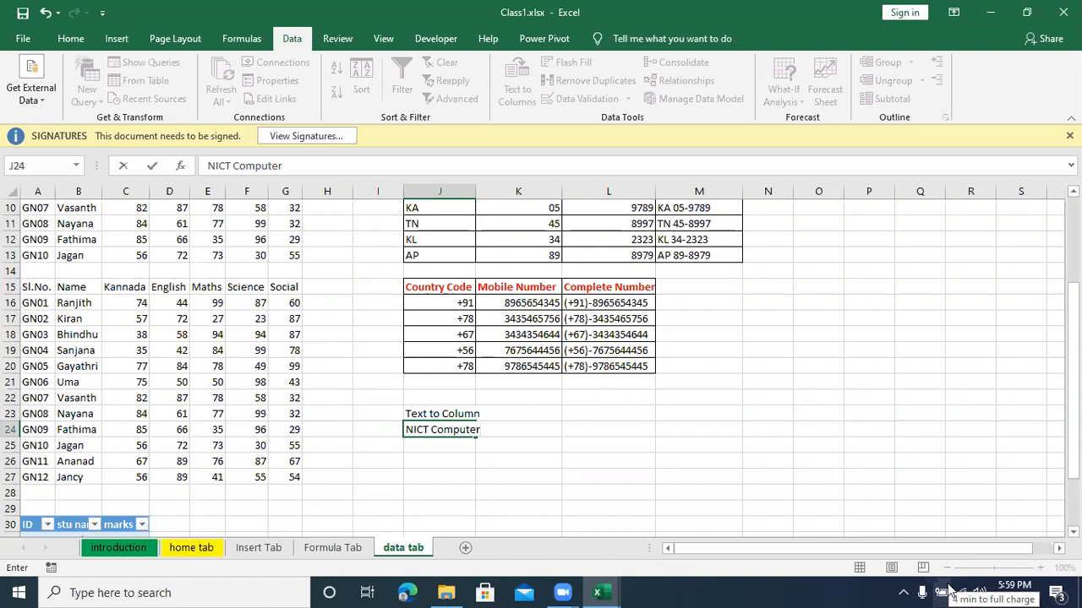
{"action": "type", "text": " Education"}
{"action": "key", "text": "Return"}
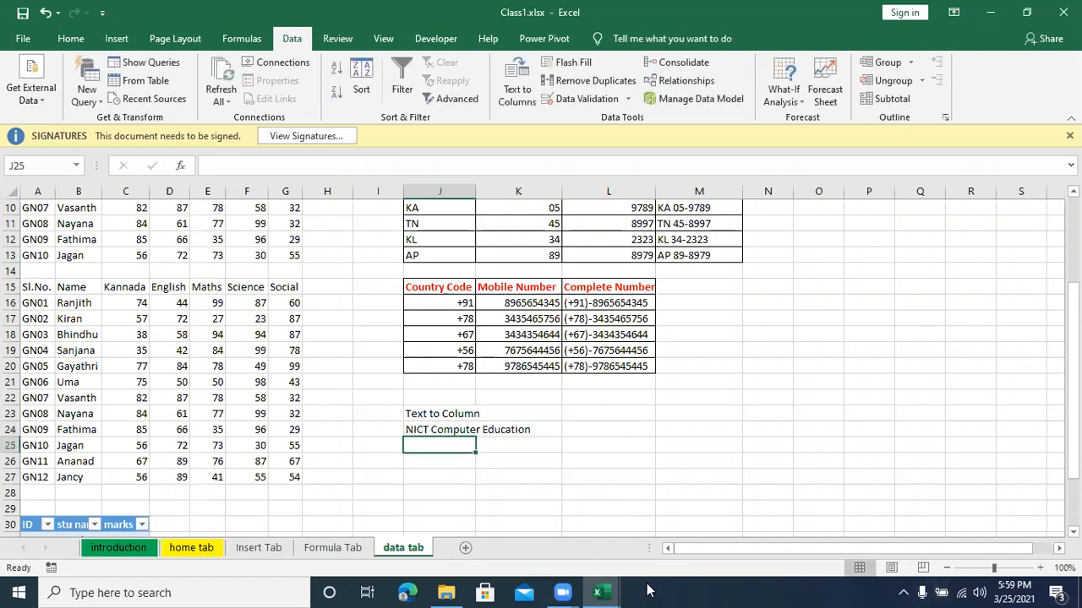
Step: Split the text in J24 with Text to Columns as Delimited data, adding Space as a delimiter and keeping the General format
{"action": "left_click", "coordinate": [453, 432]}
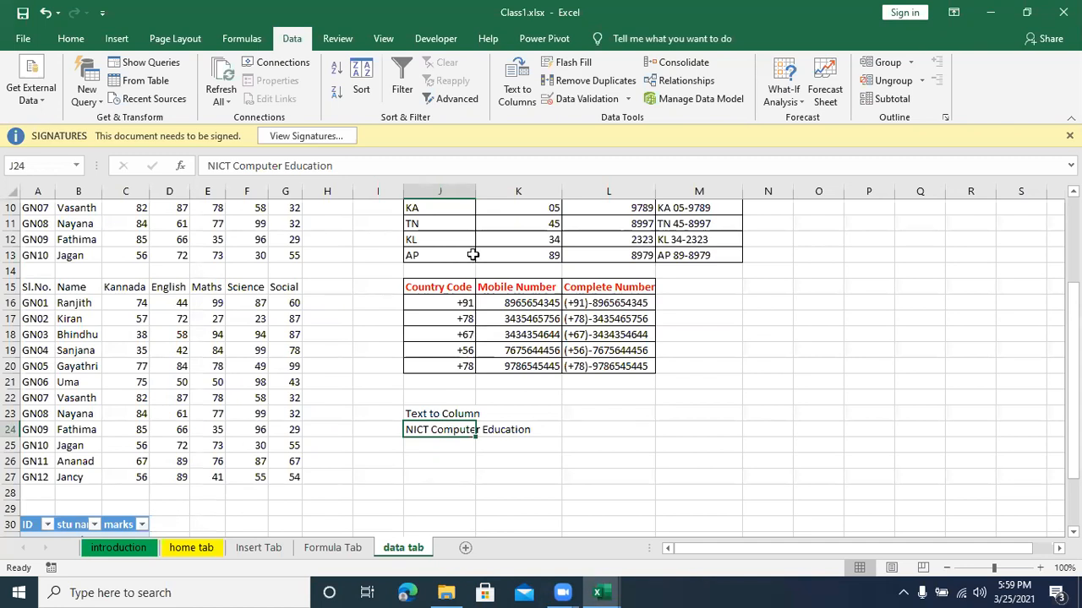
{"action": "left_click", "coordinate": [507, 103]}
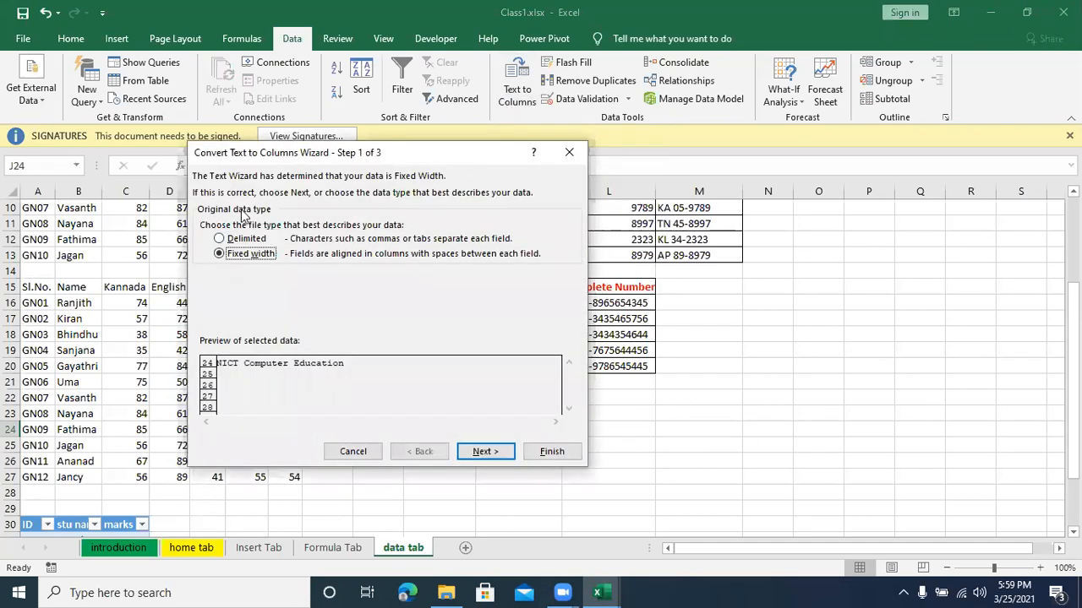
{"action": "left_click_drag", "start_coordinate": [239, 160], "coordinate": [250, 204]}
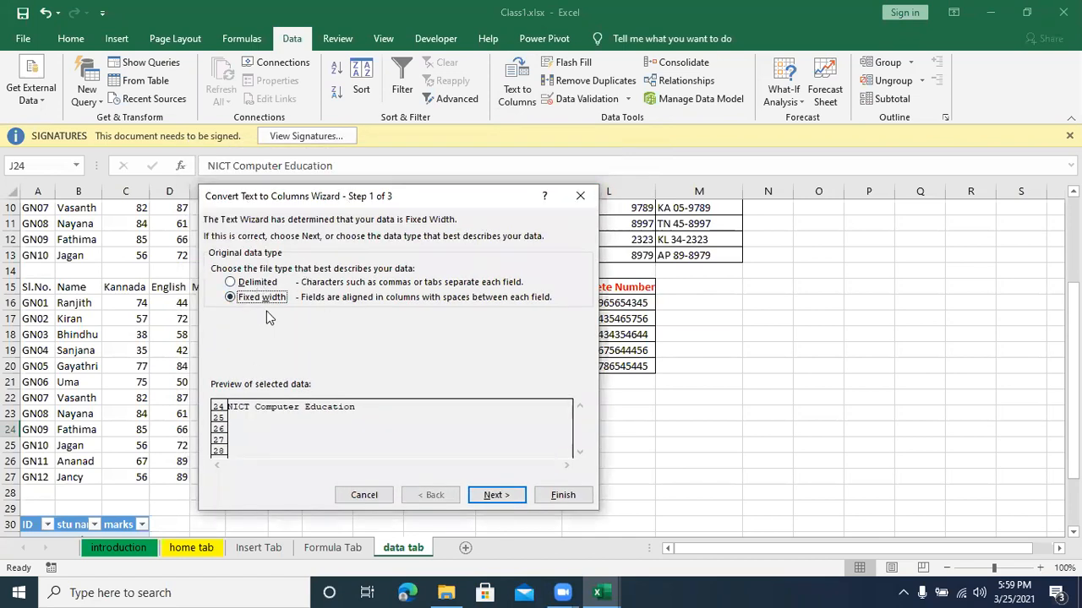
{"action": "left_click", "coordinate": [250, 285]}
{"action": "left_click", "coordinate": [493, 499]}
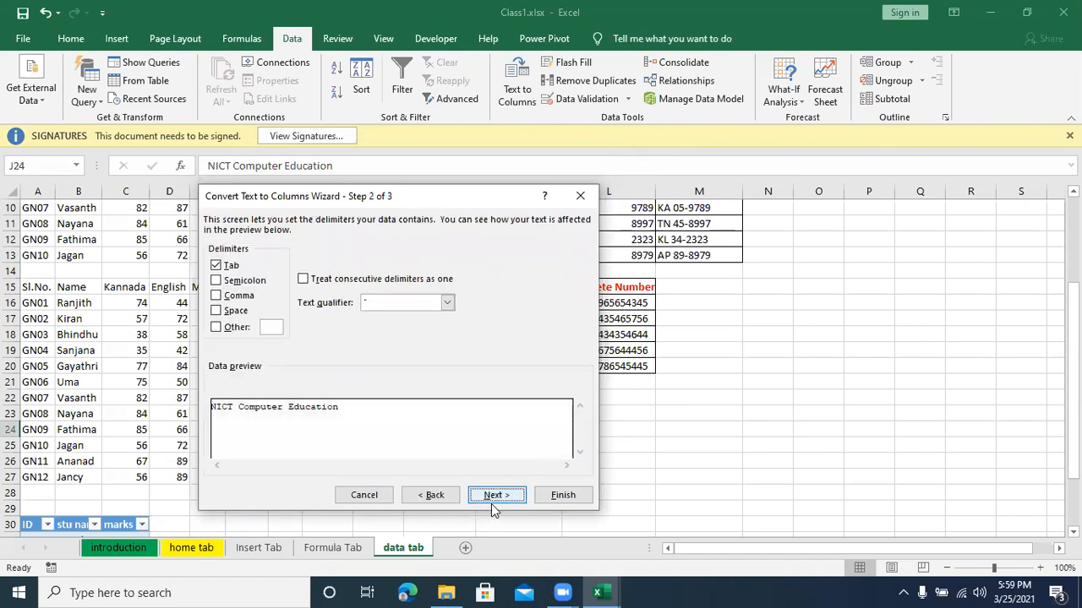
{"action": "left_click", "coordinate": [216, 311]}
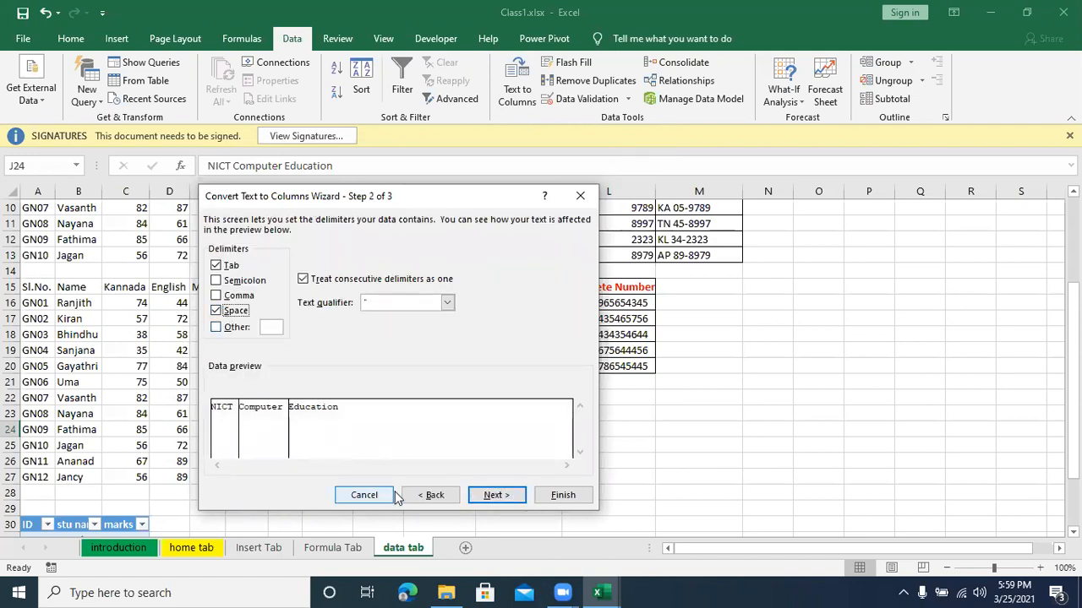
{"action": "left_click", "coordinate": [492, 498]}
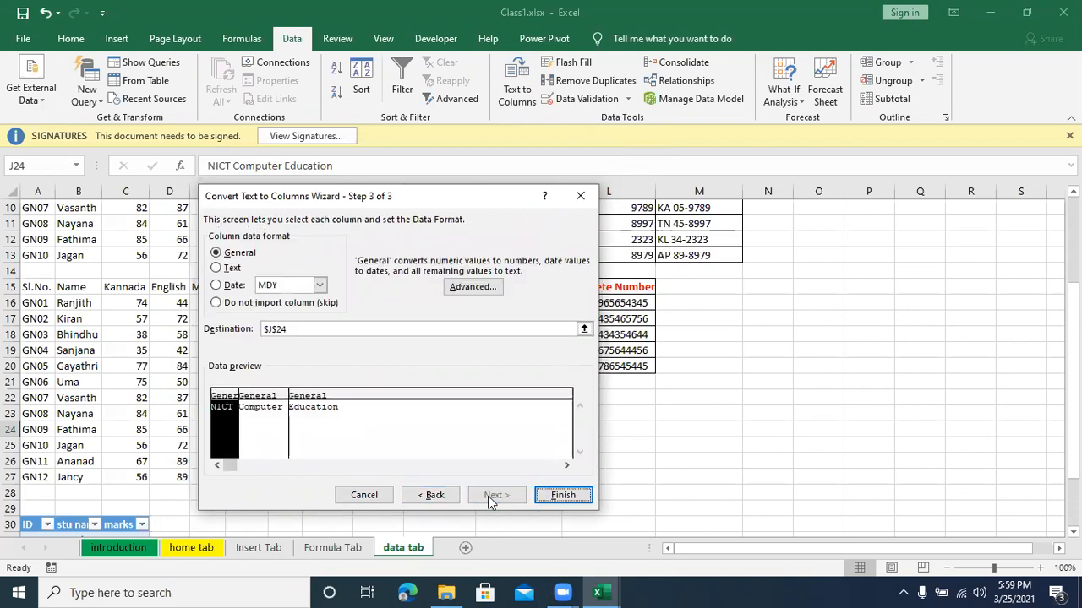
{"action": "left_click", "coordinate": [562, 496]}
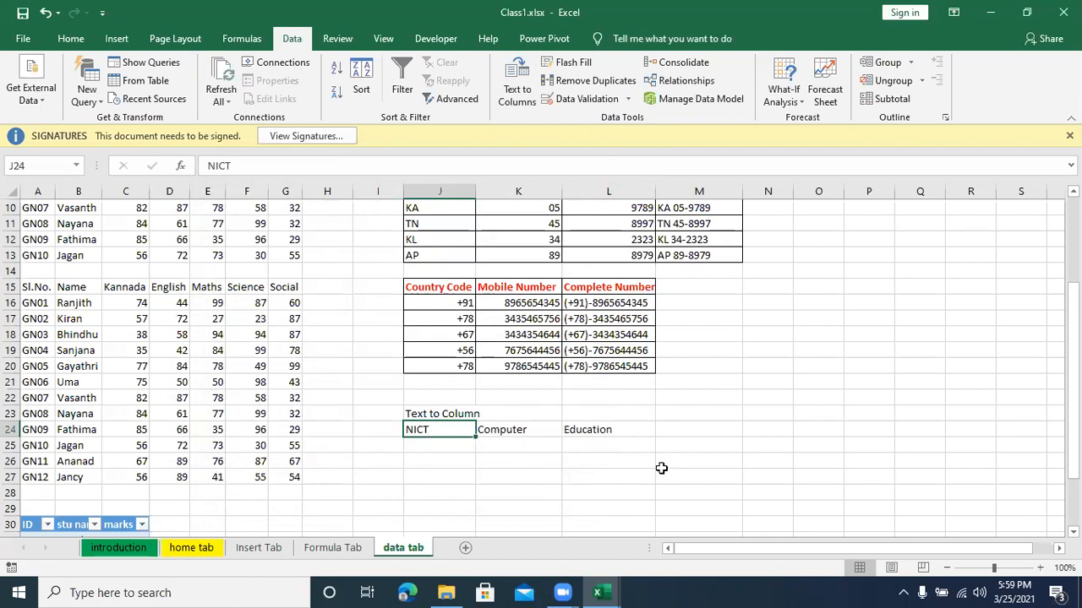
Step: Undo the Text to Columns split of J24
{"action": "key", "text": "ctrl+z"}
{"action": "left_click", "coordinate": [434, 494]}
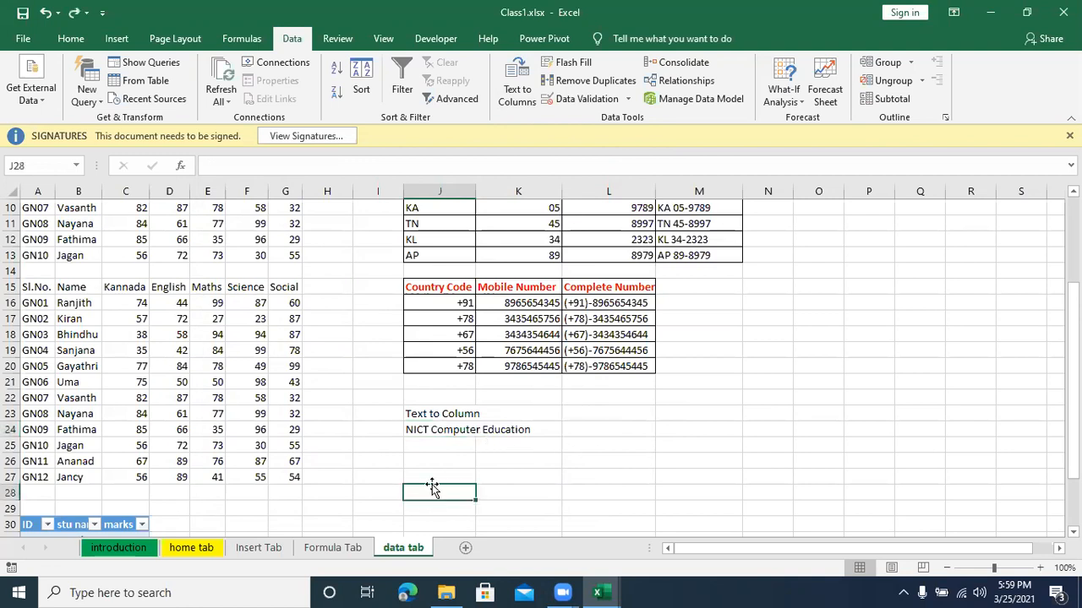
Step: Split the text in J24 again with Text to Columns as Delimited data, keeping the Tab and Space delimiters, General format and destination $J$24
{"action": "left_click", "coordinate": [440, 431]}
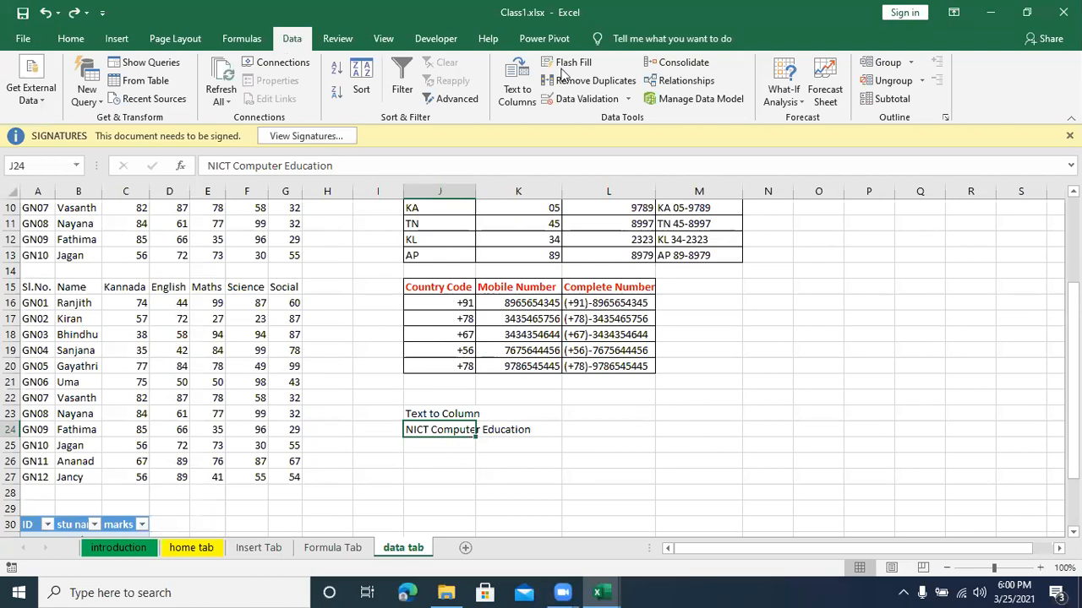
{"action": "left_click", "coordinate": [519, 102]}
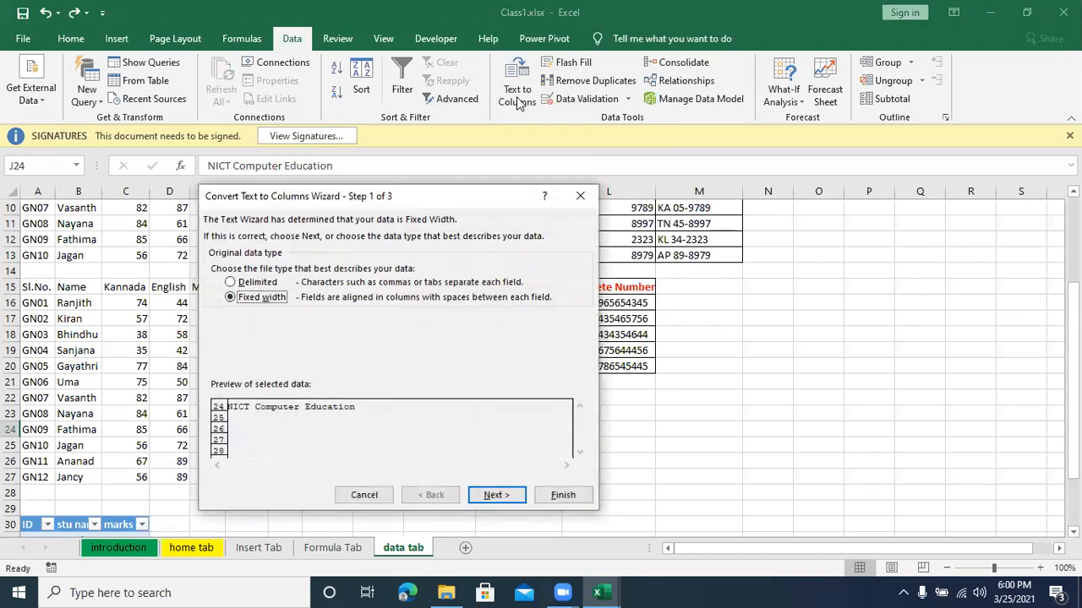
{"action": "left_click", "coordinate": [263, 284]}
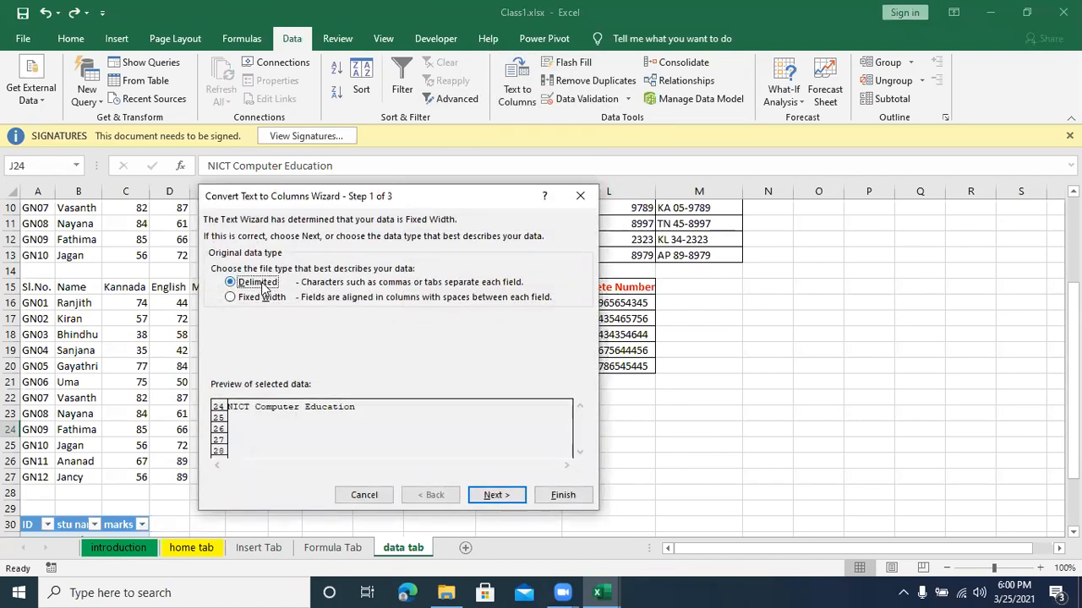
{"action": "left_click", "coordinate": [489, 497]}
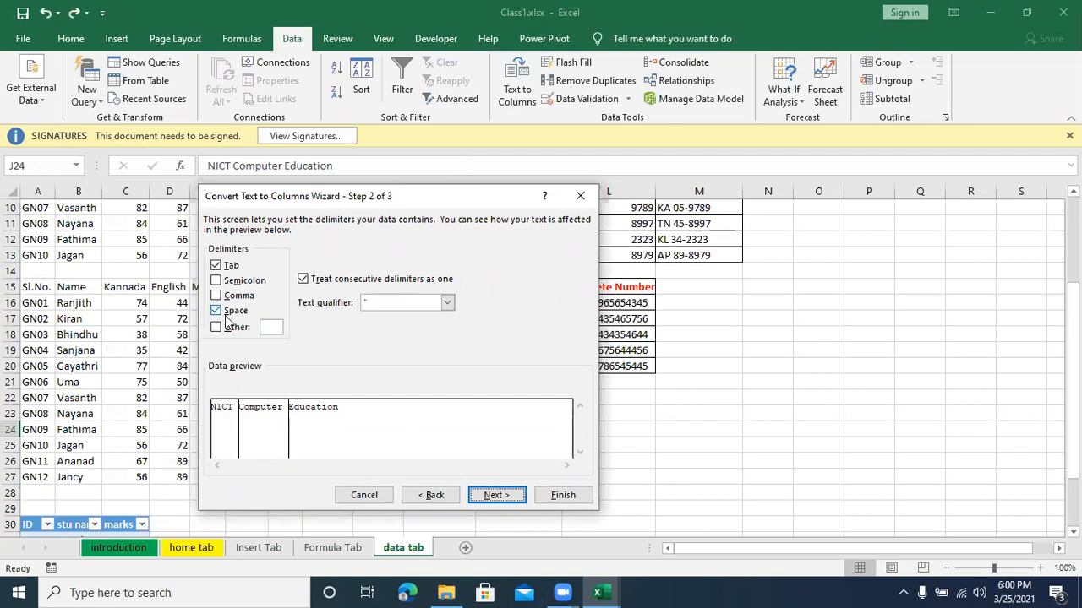
{"action": "left_click", "coordinate": [497, 499]}
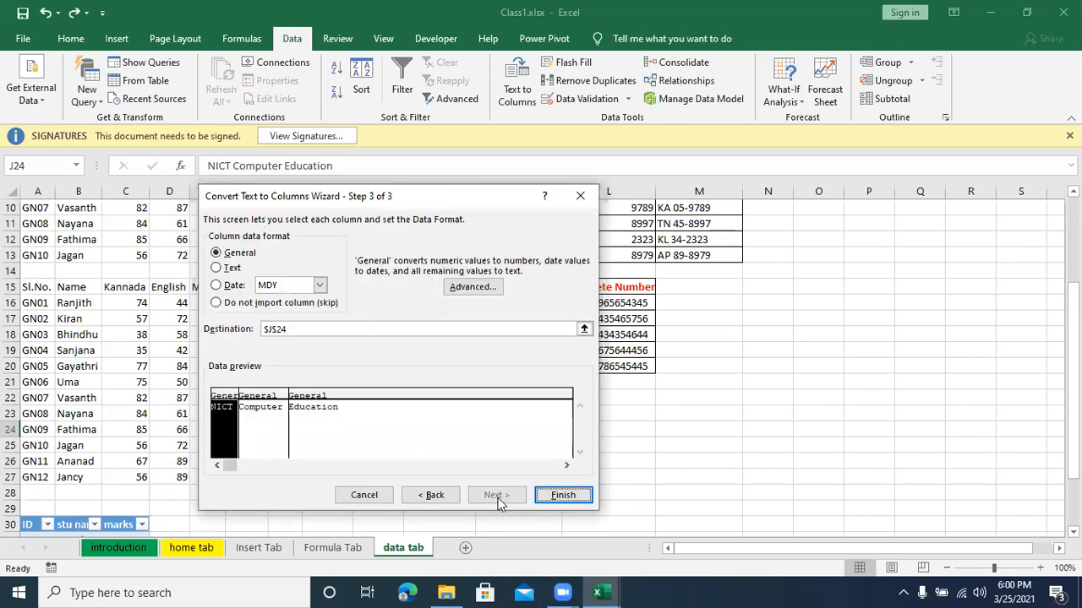
{"action": "left_click", "coordinate": [561, 496]}
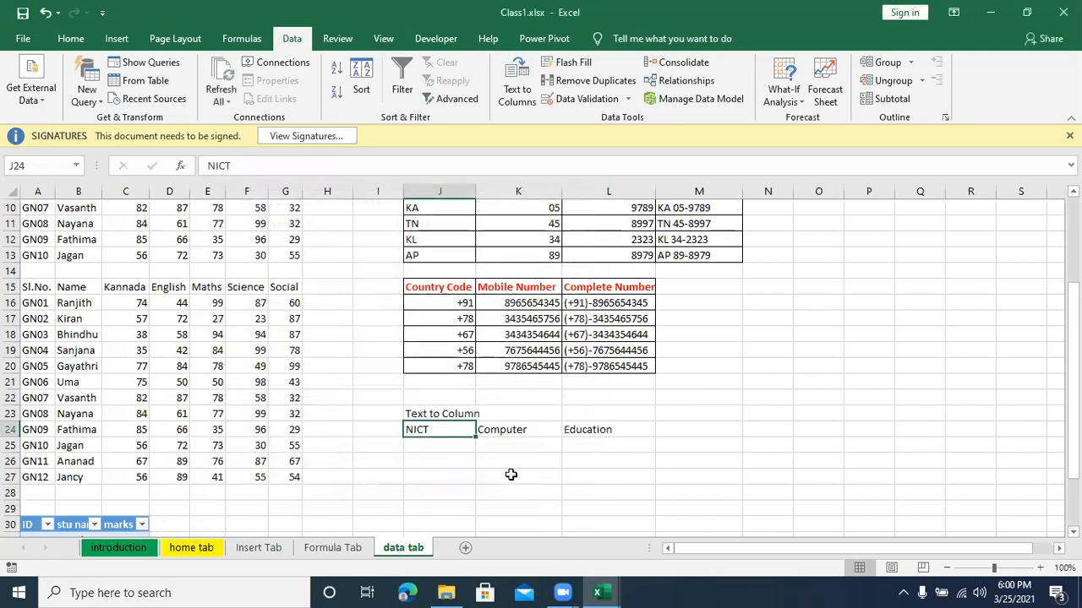
{"action": "left_click", "coordinate": [486, 509]}
{"action": "left_click", "coordinate": [446, 415]}
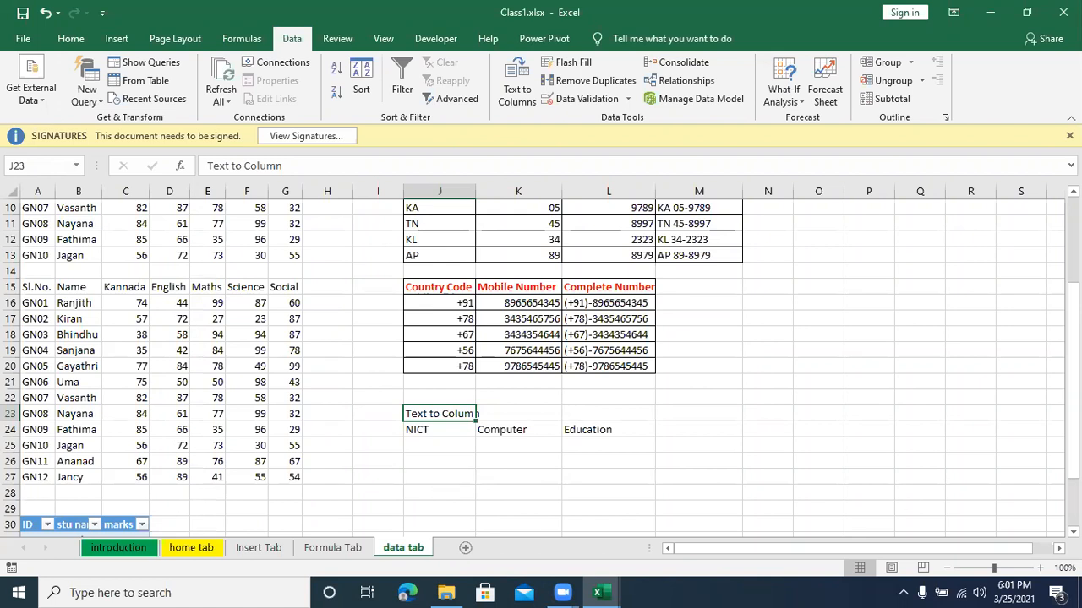
{"action": "left_click", "coordinate": [448, 465]}
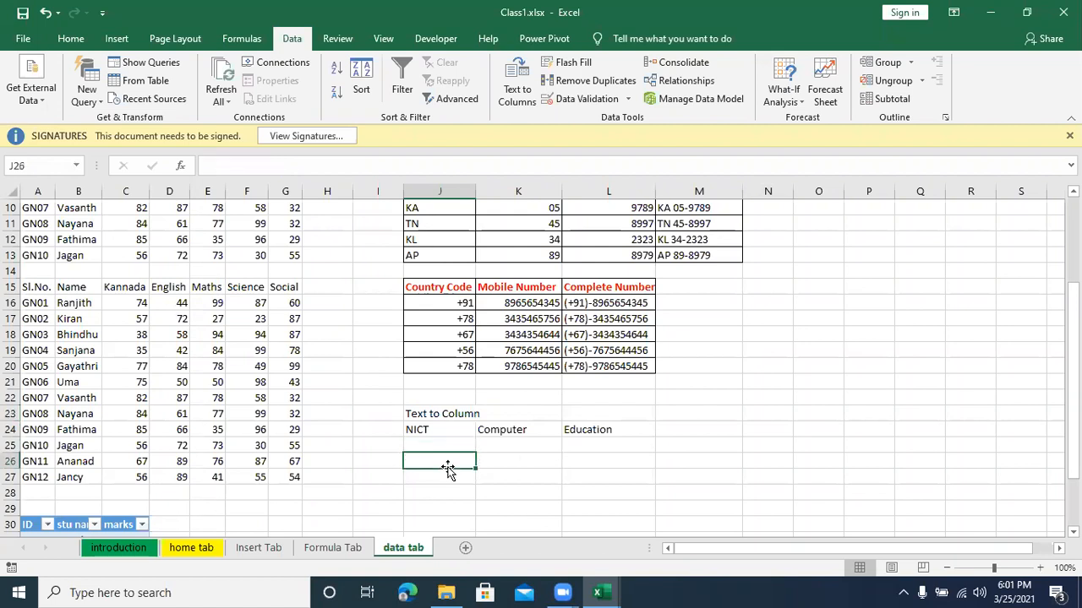